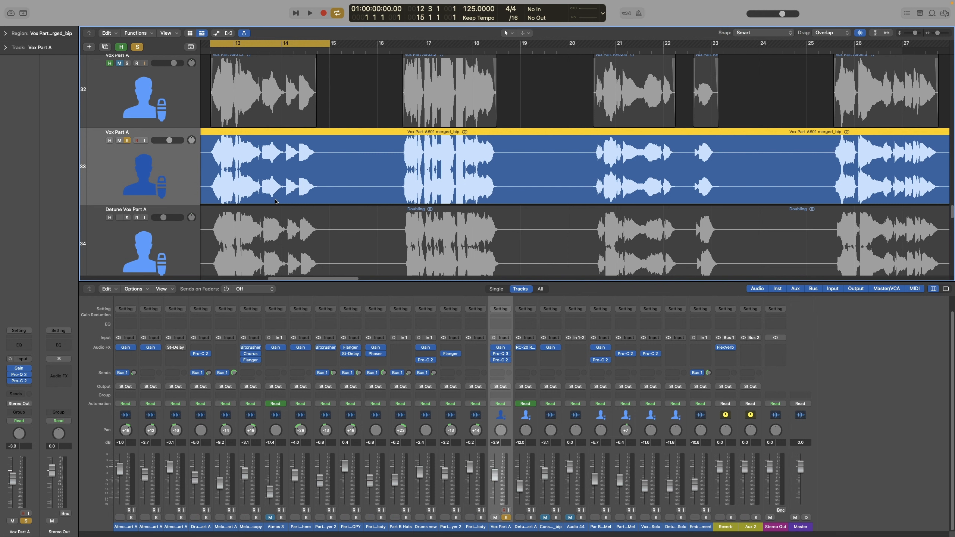
# Toggle the automation display of the tracks on and off
pyautogui.click(218, 34)
pyautogui.click(217, 33)
pyautogui.click(217, 34)
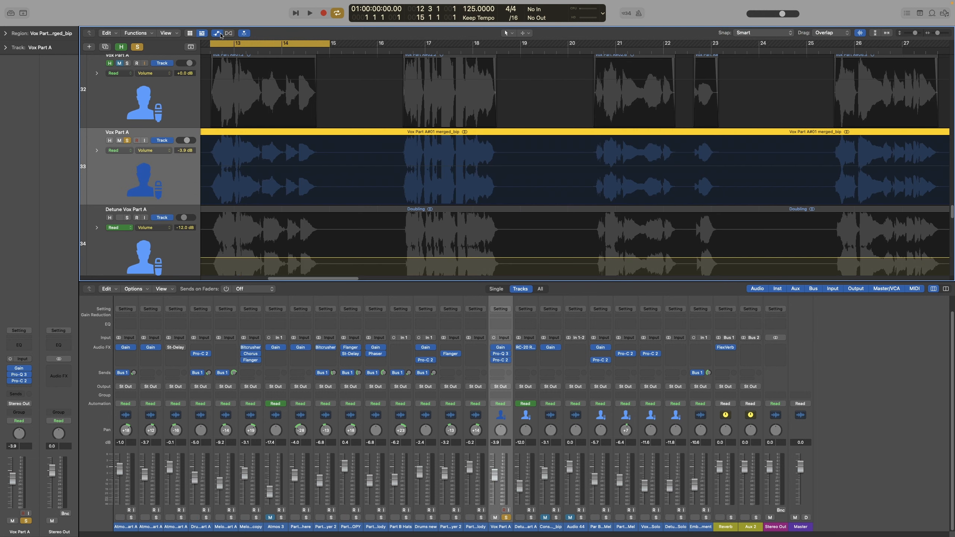
pyautogui.click(221, 34)
pyautogui.click(221, 34)
pyautogui.click(221, 34)
pyautogui.click(221, 35)
# Hide the mixer and shrink all track heights so more tracks fit in the arrangement
pyautogui.press('x')
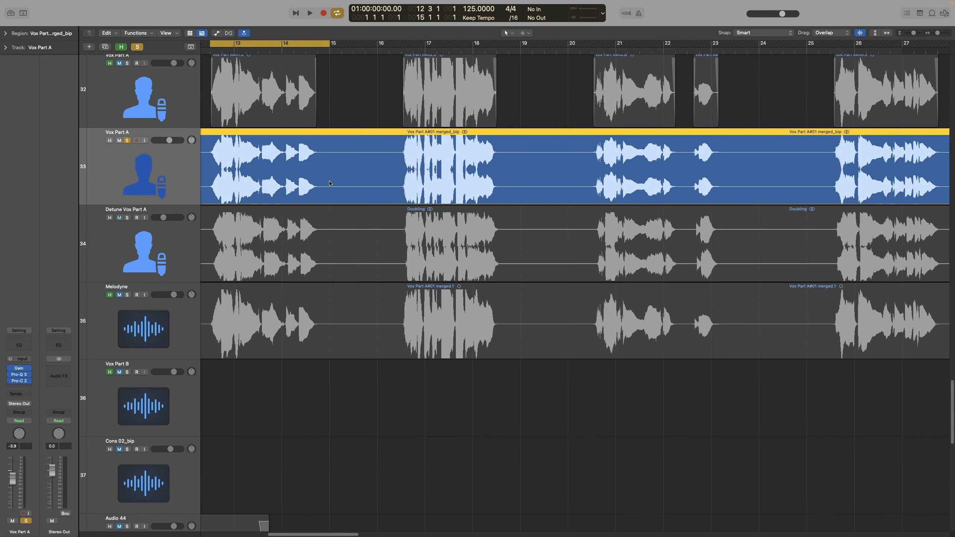
pyautogui.press('super+Up')
pyautogui.press('super+Up')
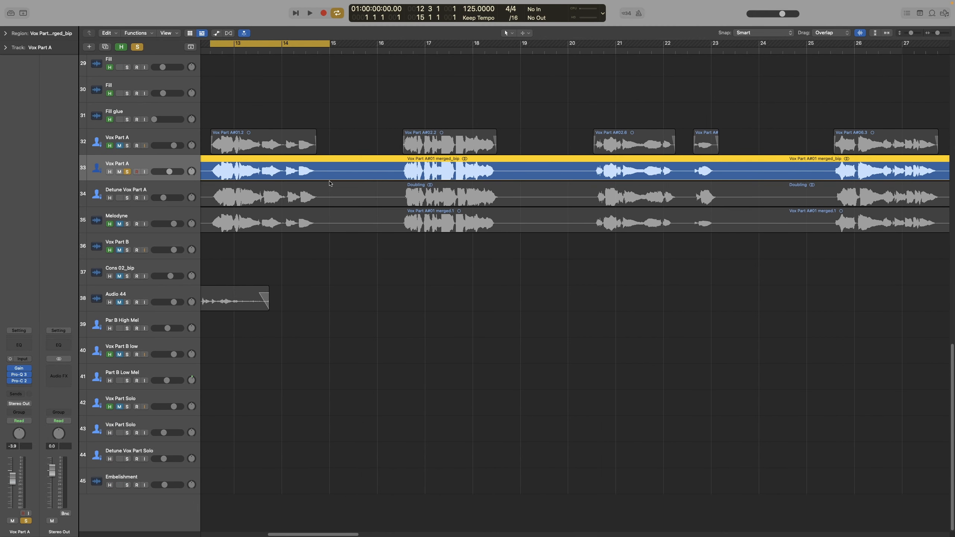
# Show and hide the automation at the reduced track height, and enlarge all tracks vertically
pyautogui.press('a')
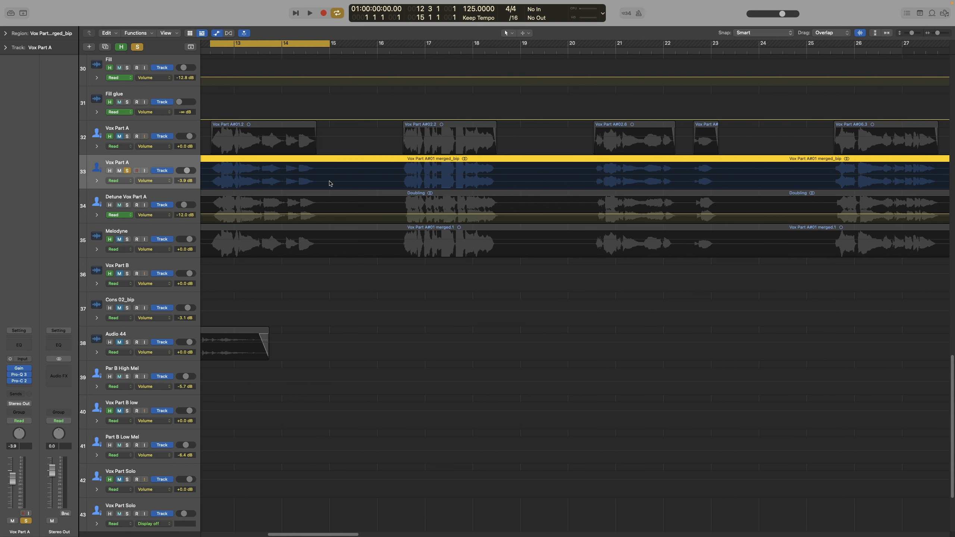
pyautogui.press('a')
pyautogui.press('super+Down')
pyautogui.press('super+Down')
pyautogui.press('super+Down')
pyautogui.press('super+Down')
pyautogui.press('super+Down')
pyautogui.press('super+Down')
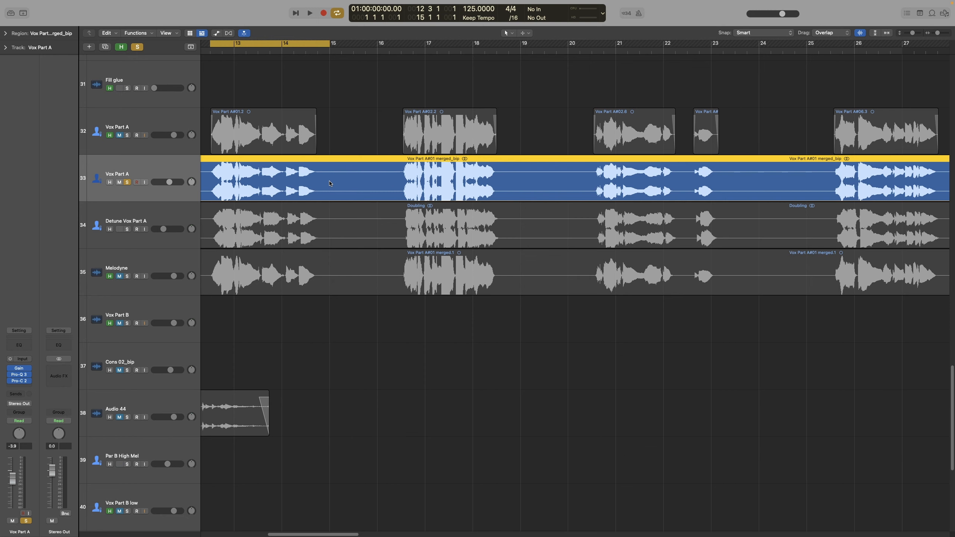
# Enlarge only the selected Vox Part A track with its volume automation shown, and shrink the other tracks' heights
pyautogui.hotkey('ctrl', 'z')
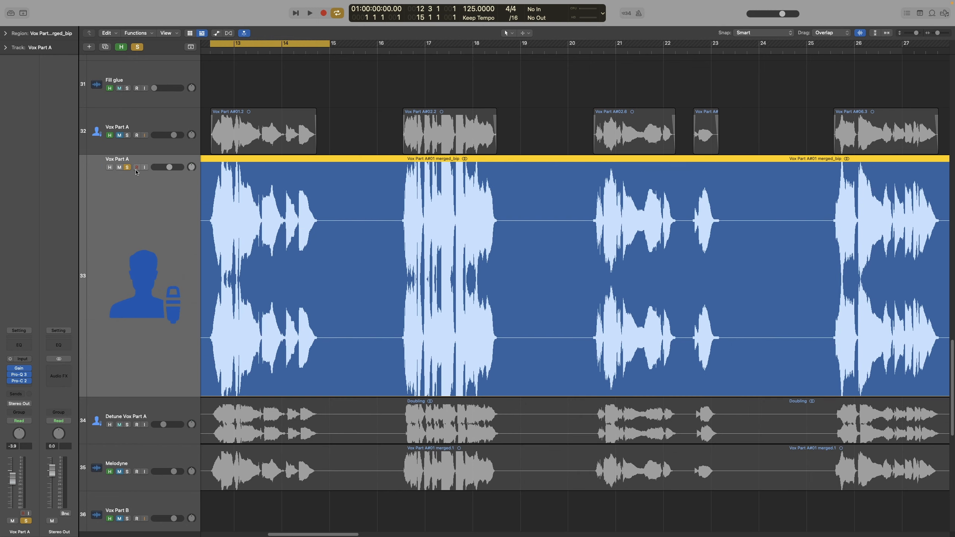
pyautogui.press('a')
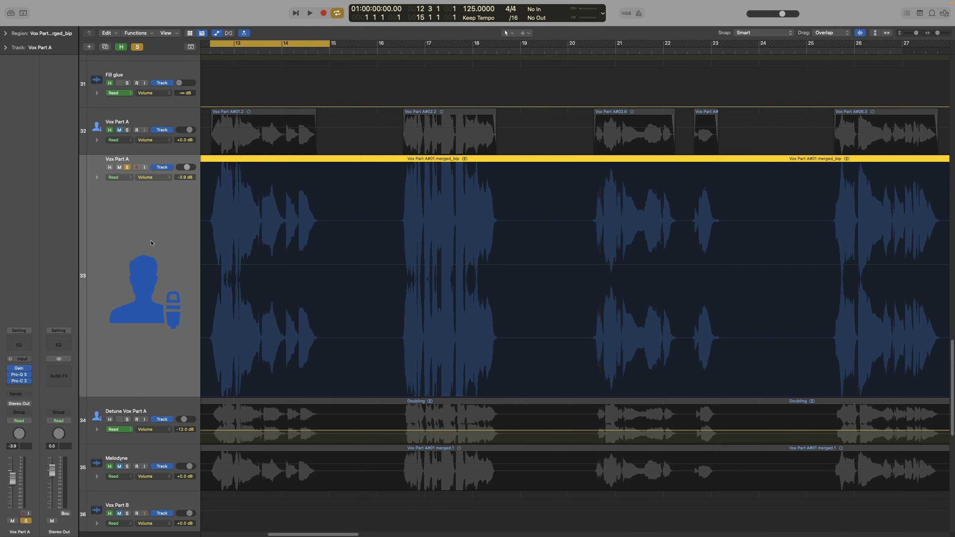
pyautogui.press('super+Up')
pyautogui.press('super+Up')
pyautogui.press('super+Up')
pyautogui.press('super+Up')
pyautogui.press('super+Up')
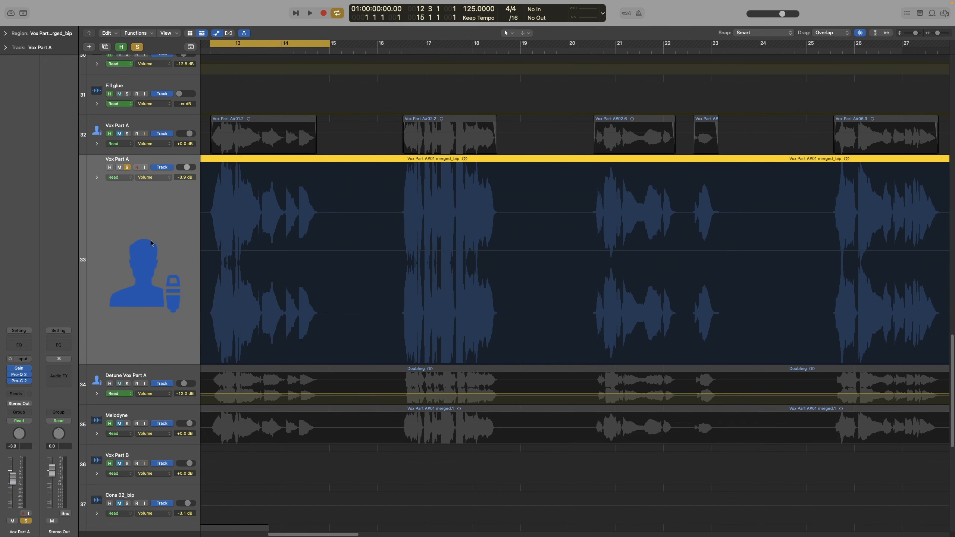
pyautogui.press('super+Up')
pyautogui.press('a')
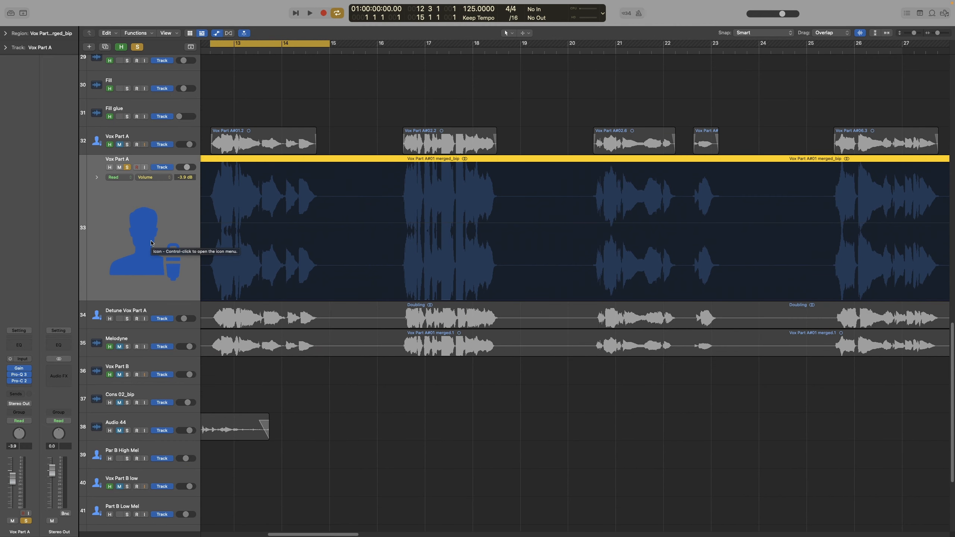
# Select the other Vox Part A track (32) to enlarge it instead, and reselect Vox Part A track 33
pyautogui.click(146, 136)
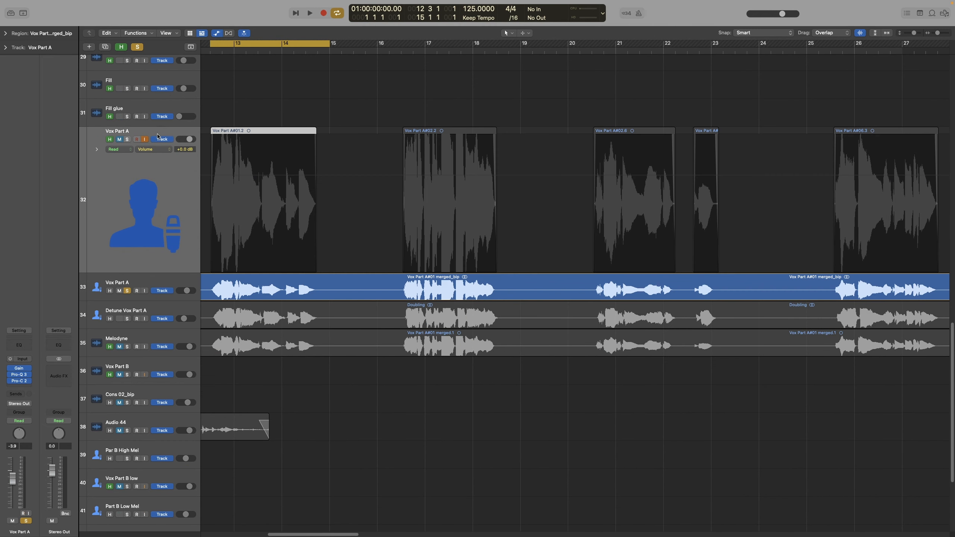
pyautogui.click(166, 110)
pyautogui.click(172, 259)
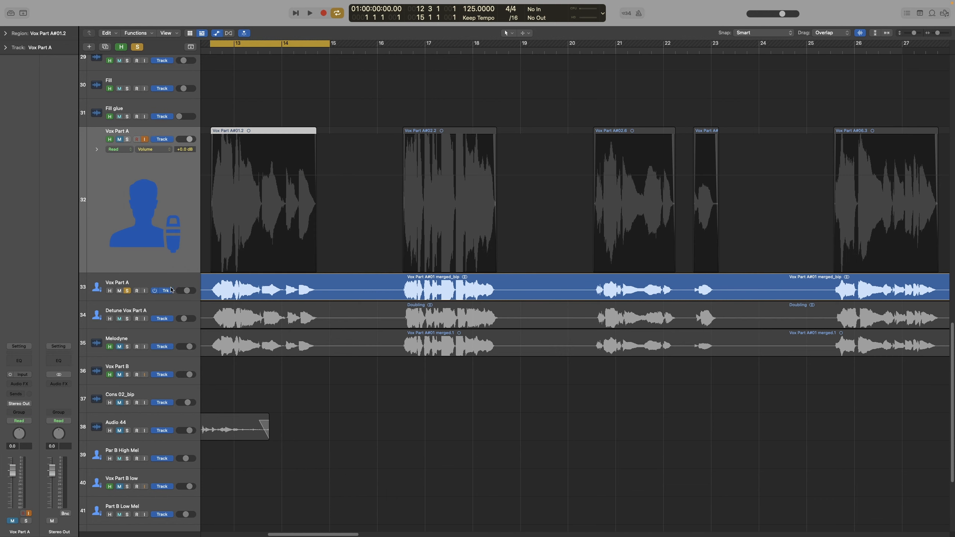
pyautogui.click(171, 280)
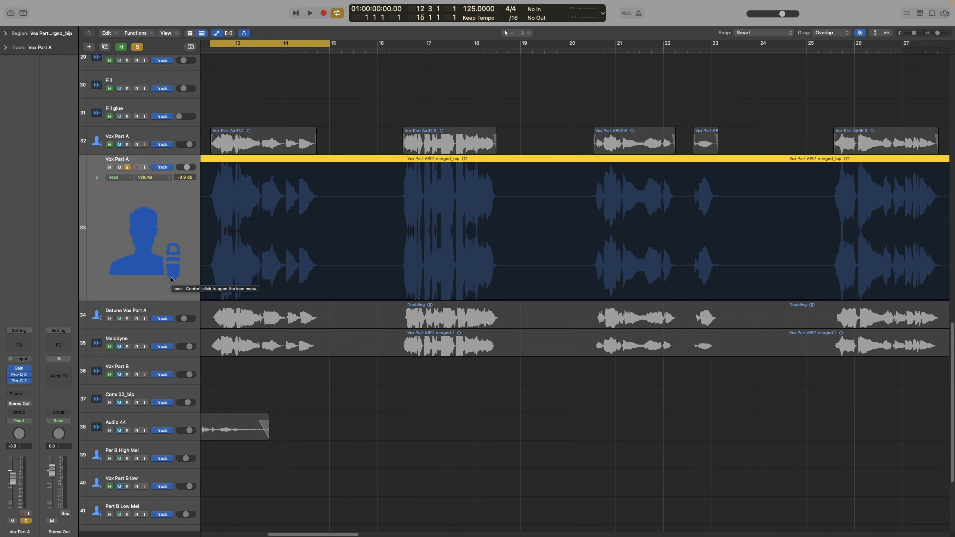
# Toggle the automation display again and turn off the automatic enlargement of the selected track
pyautogui.press('a')
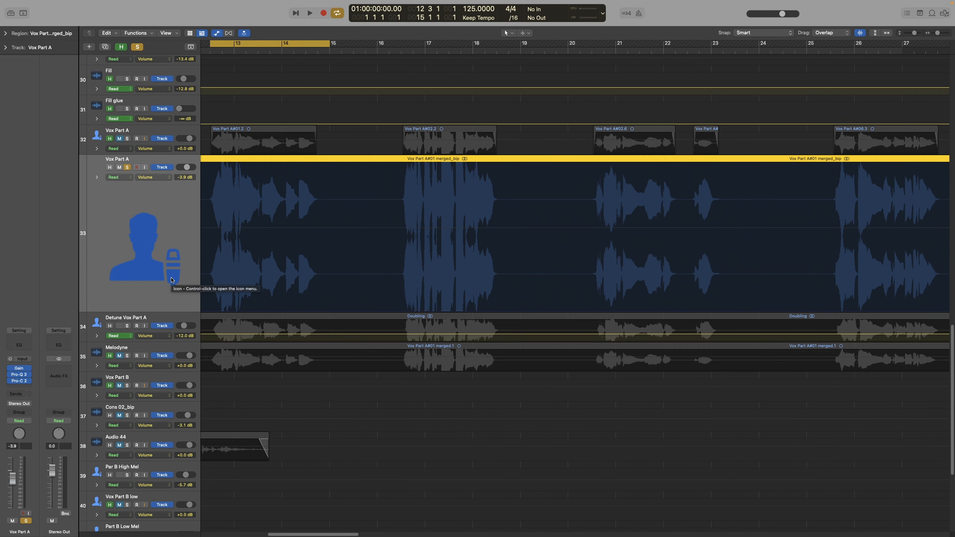
pyautogui.press('a')
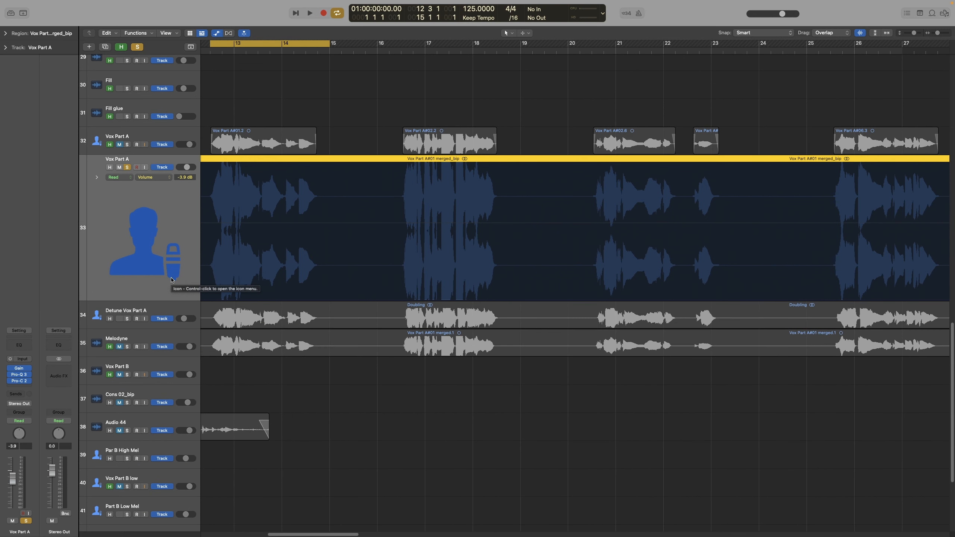
pyautogui.press('z')
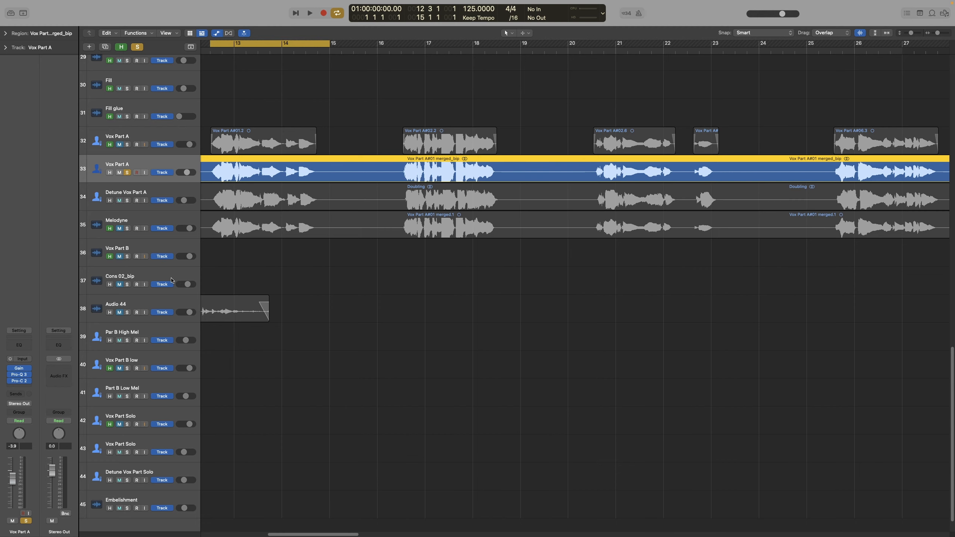
# Show the track automation and zoom in on the Vox Part A phrase between bars 12 and 15
pyautogui.press('a')
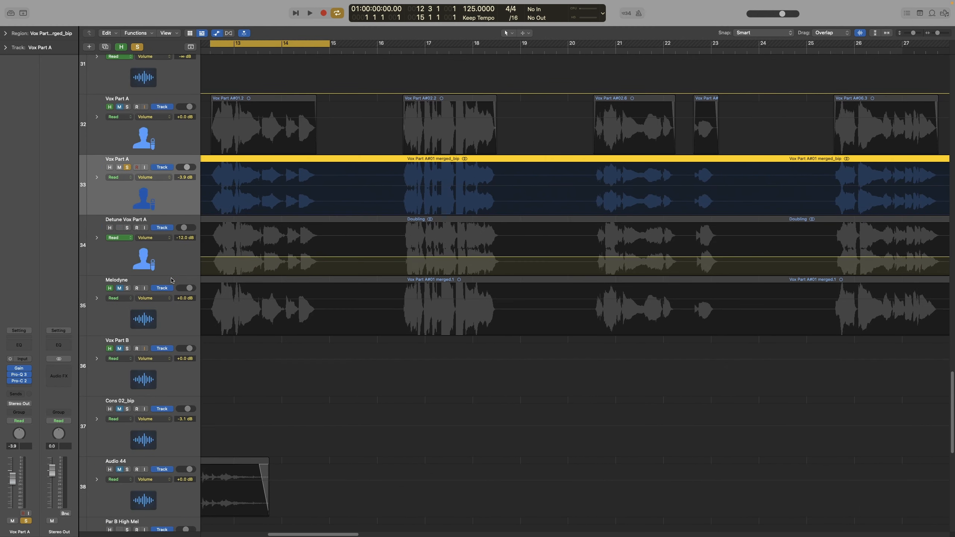
pyautogui.press('super+Down')
pyautogui.press('super+Down')
pyautogui.press('super+Down')
pyautogui.press('super+Down')
pyautogui.press('super+Down')
pyautogui.press('super+Down')
pyautogui.press('super+Down')
pyautogui.press('super+Down')
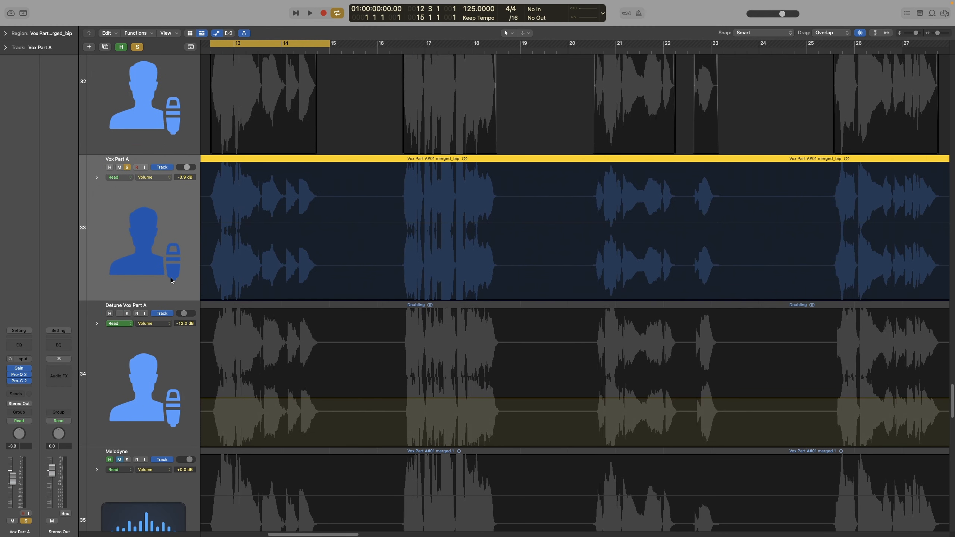
pyautogui.press('super+Down')
pyautogui.press('super+Down')
pyautogui.press('super+Down')
pyautogui.press('super+Down')
pyautogui.press('super+Down')
pyautogui.press('super+Down')
pyautogui.press('super+Right')
pyautogui.press('super+Right')
pyautogui.press('super+Right')
pyautogui.press('super+Right')
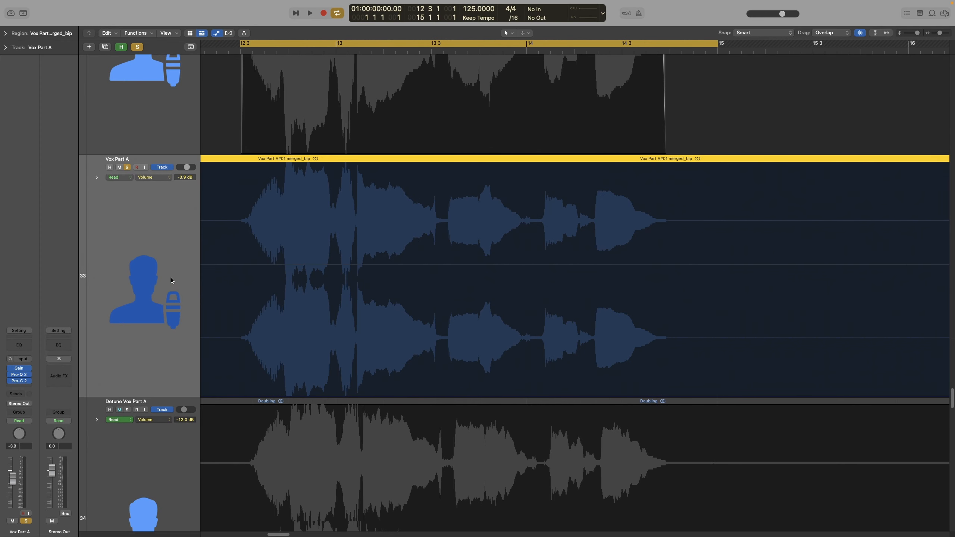
pyautogui.press('super+Right')
# Play the cycled Vox Part A phrase and stop playback near its end
pyautogui.hscroll(5, 469, 341)
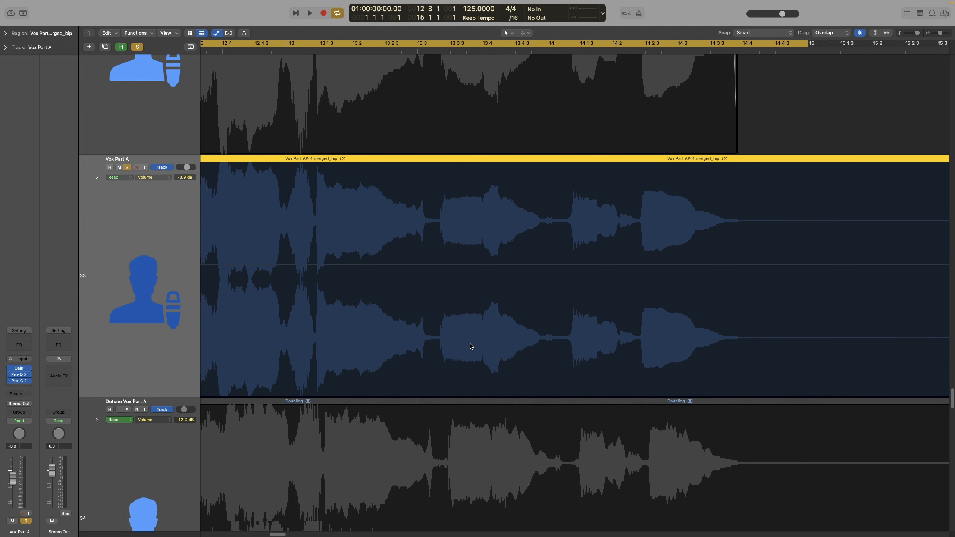
pyautogui.press('space')
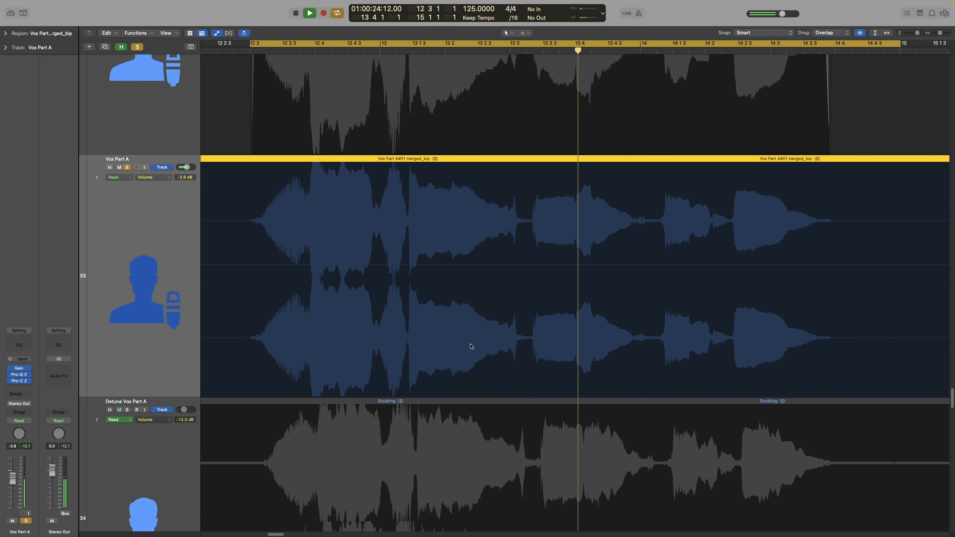
pyautogui.press('space')
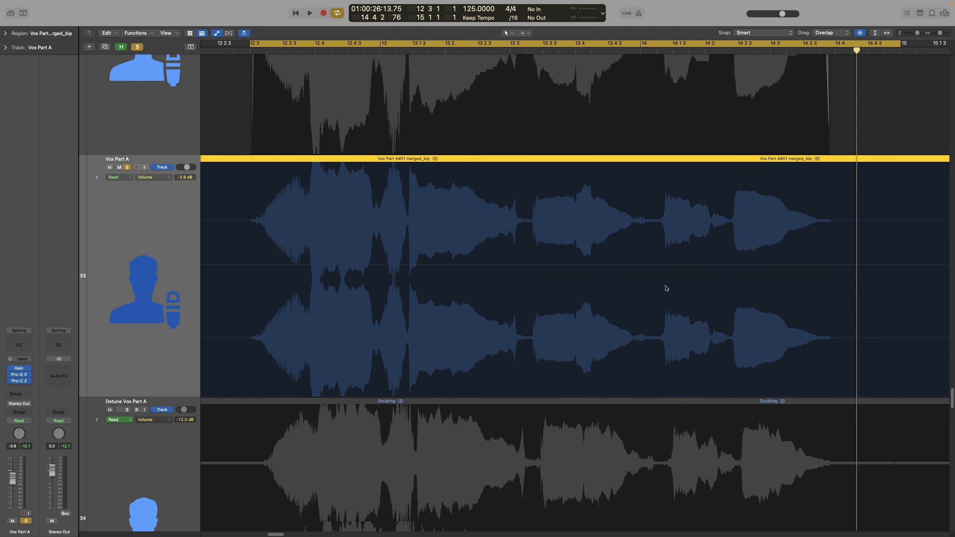
# Start volume automation on Vox Part A with a -3.9 dB point just before the quiet words after bar 14
pyautogui.hscroll(5, 665, 288)
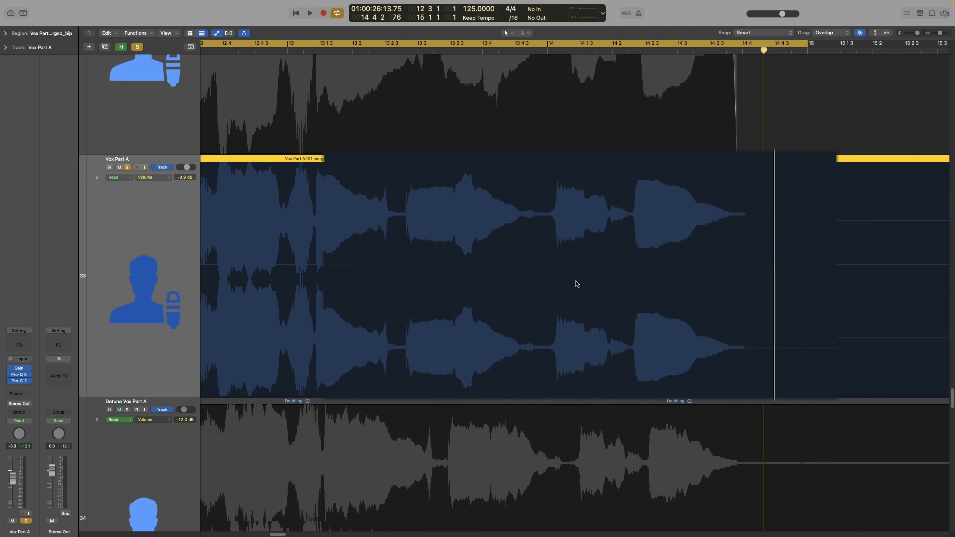
pyautogui.click(499, 264)
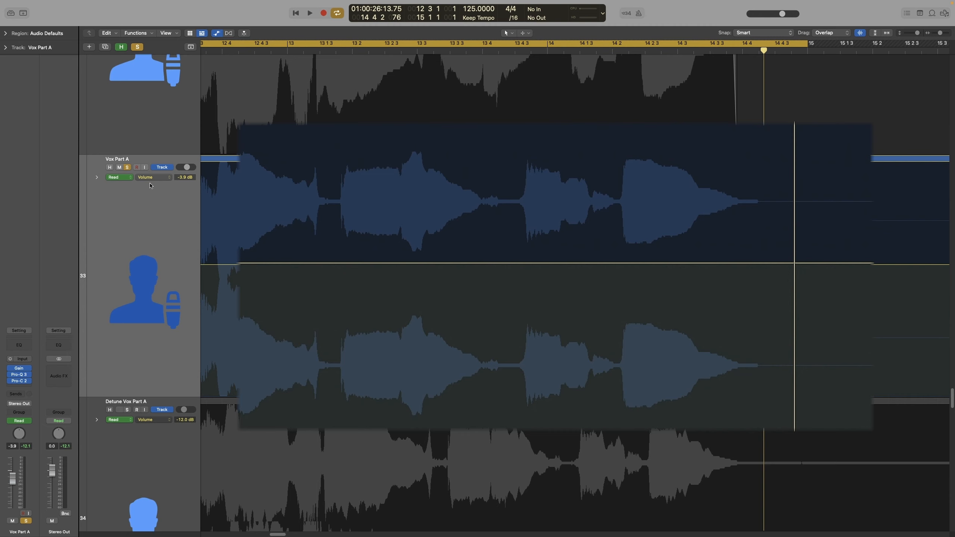
pyautogui.click(508, 263)
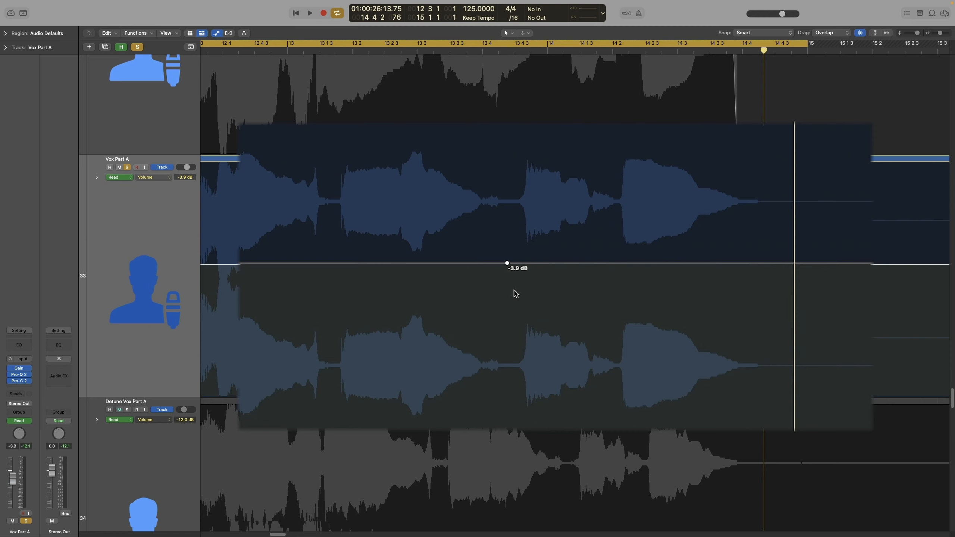
pyautogui.click(618, 263)
pyautogui.click(618, 264)
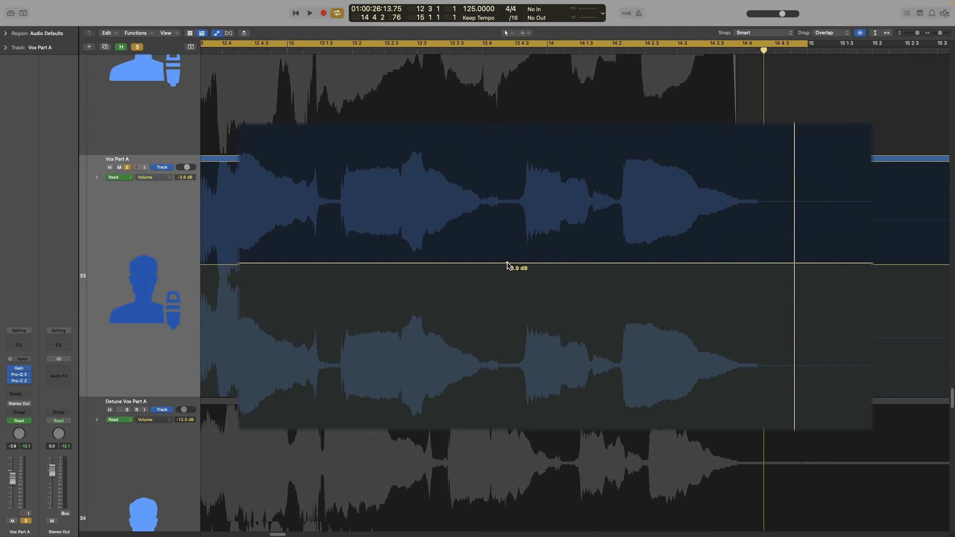
# Place two adjacent -3.9 dB volume points just before the quiet words and two more just after the phrase ends
pyautogui.moveTo(507, 263)
pyautogui.mouseDown()
pyautogui.moveTo(431, 263)
pyautogui.moveTo(509, 263)
pyautogui.mouseUp()
pyautogui.click(518, 263)
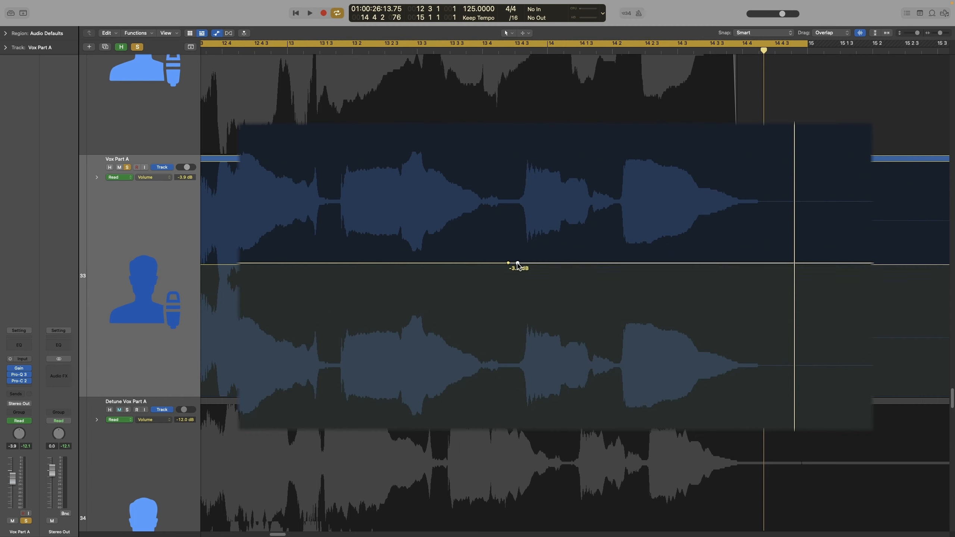
pyautogui.click(761, 263)
pyautogui.click(771, 264)
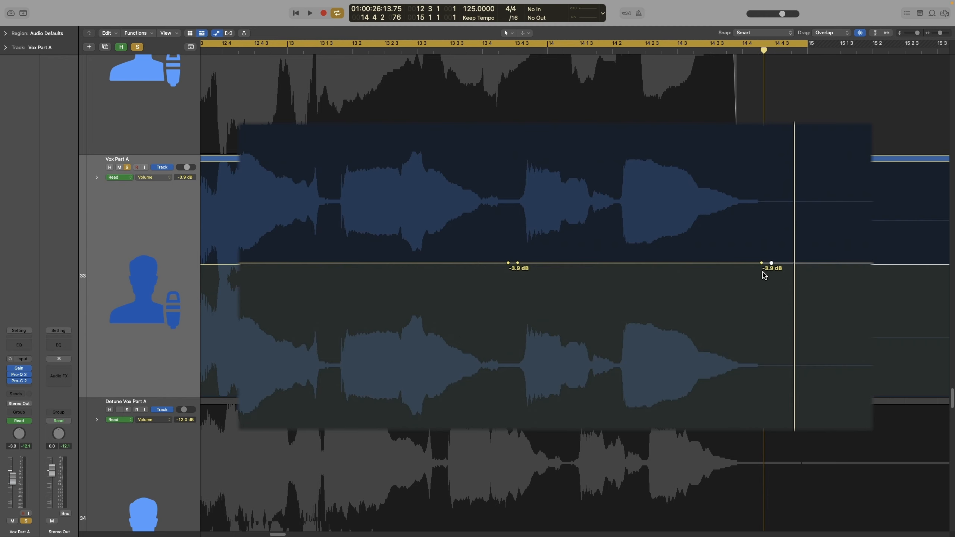
# Raise the volume automation between the two inner points to -0.2 dB and play the phrase back
pyautogui.click(633, 264)
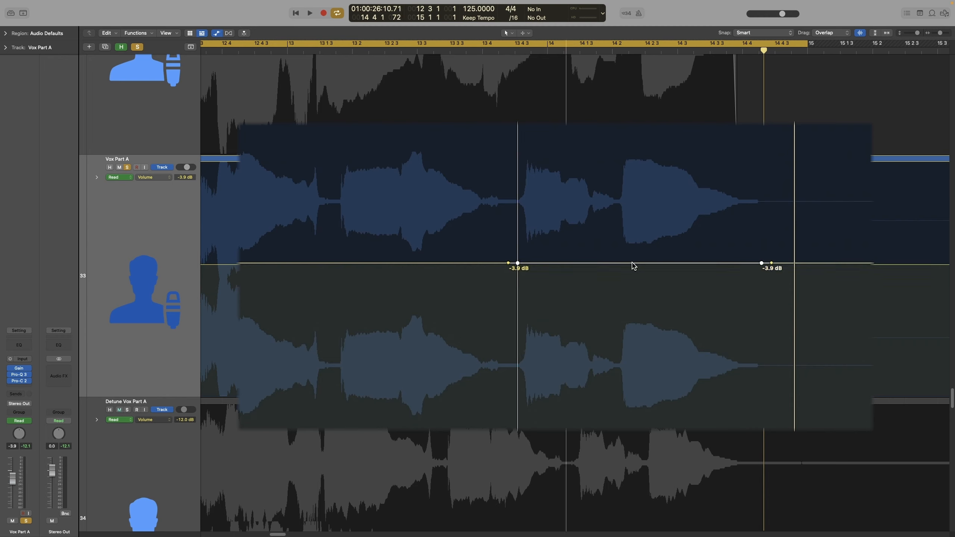
pyautogui.moveTo(632, 264); pyautogui.dragTo(643, 222)
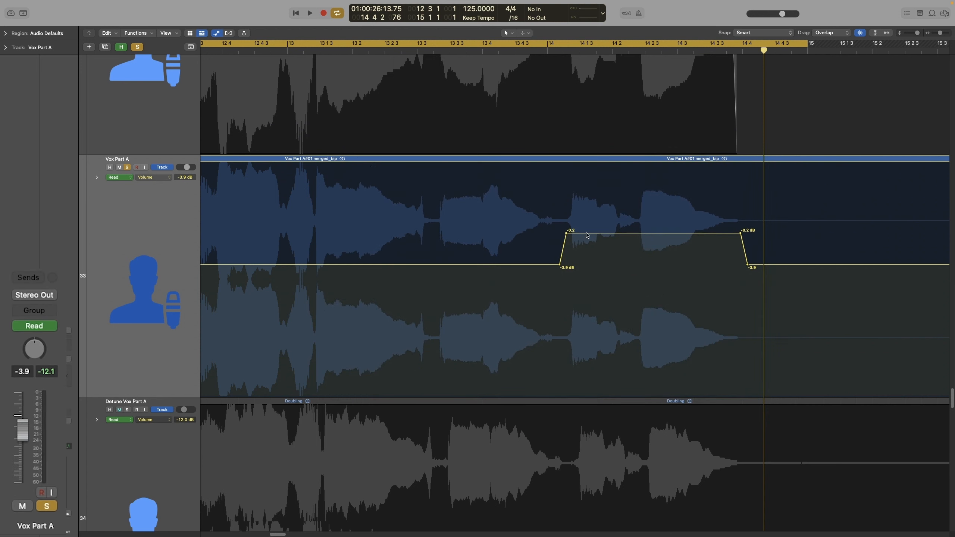
pyautogui.press('space')
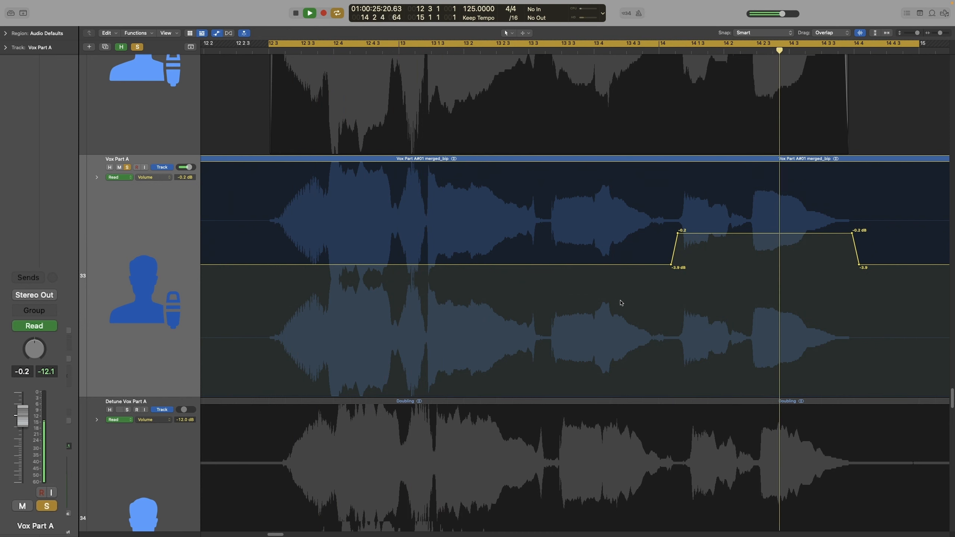
pyautogui.press('space')
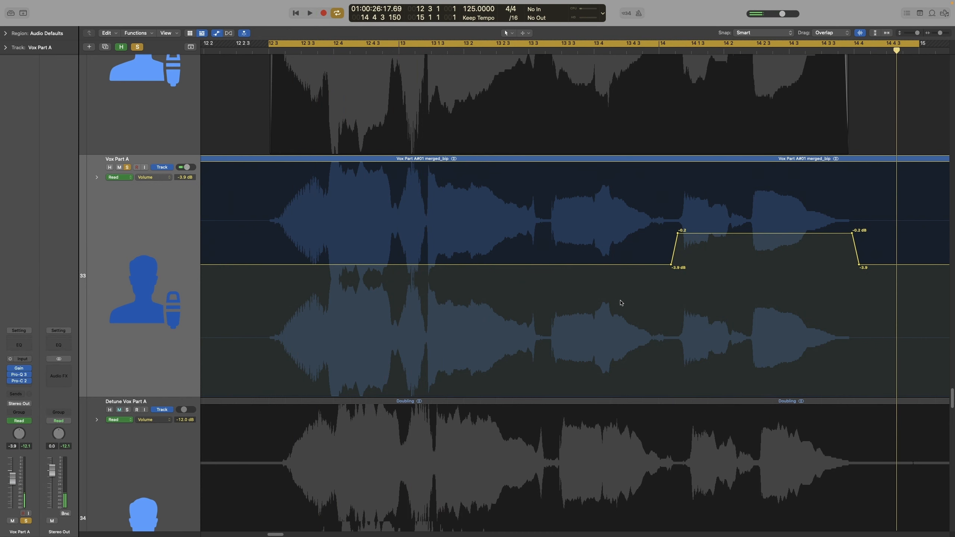
# Raise the boosted volume automation segment over the quiet words to +0.1 dB and select its starting point
pyautogui.hscroll(5, 620, 302)
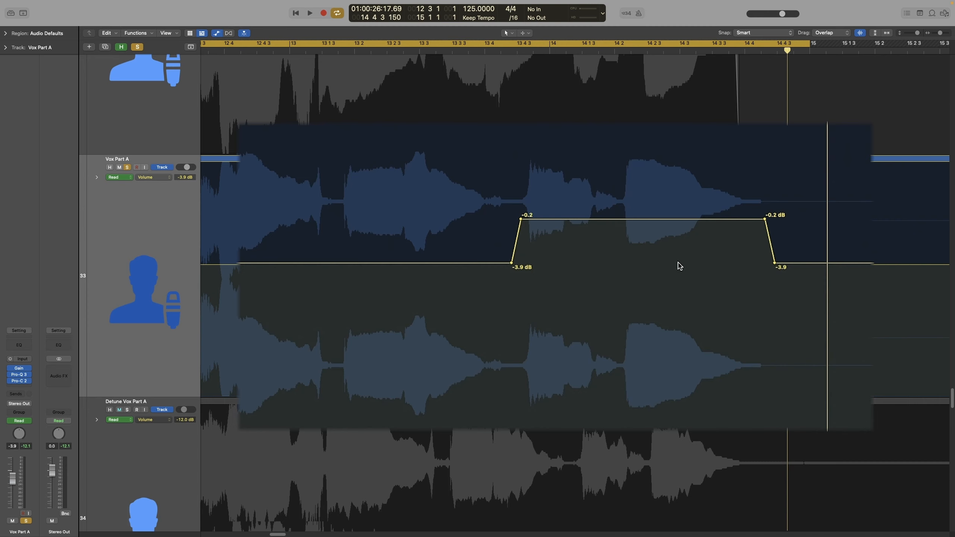
pyautogui.rightClick(605, 218)
pyautogui.click(607, 210)
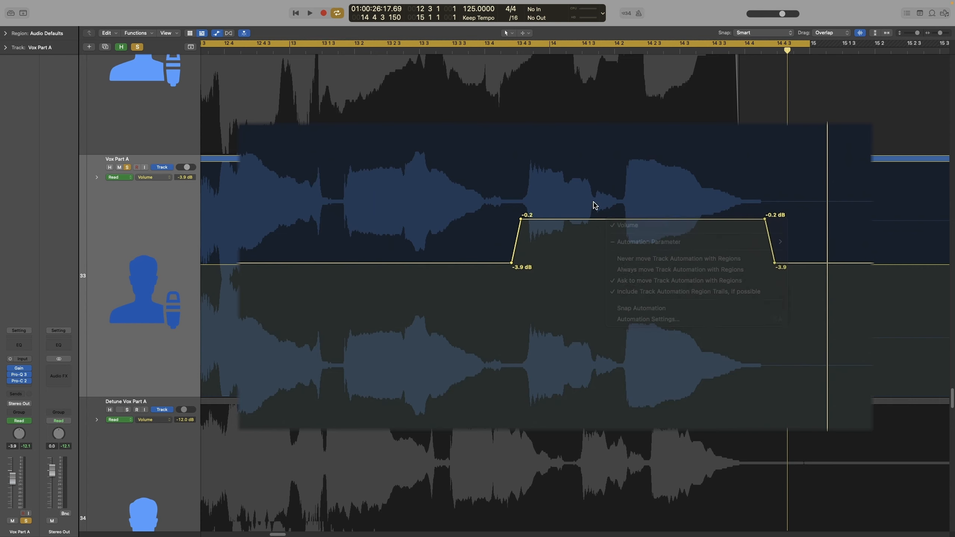
pyautogui.click(596, 221)
pyautogui.moveTo(594, 220)
pyautogui.mouseDown()
pyautogui.moveTo(595, 177)
pyautogui.moveTo(599, 206)
pyautogui.mouseUp()
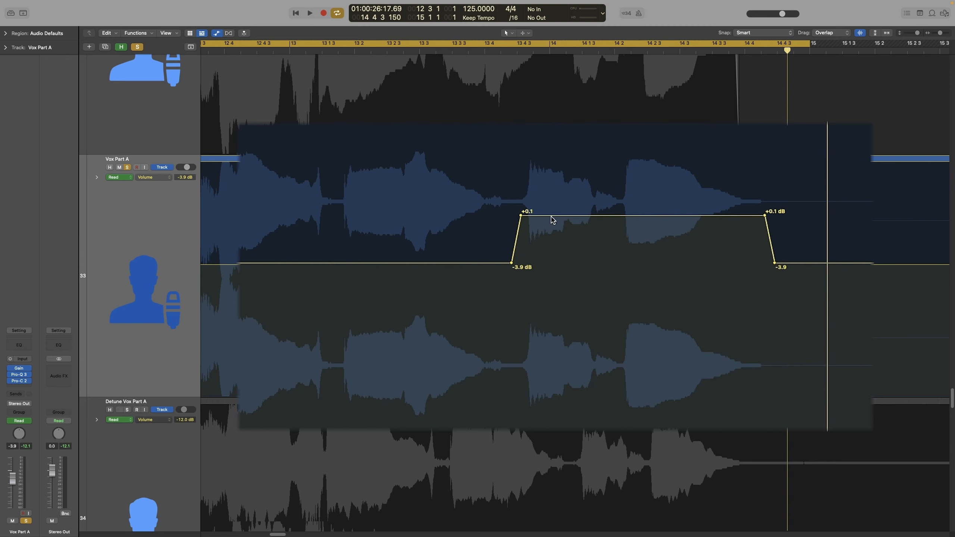
pyautogui.click(522, 217)
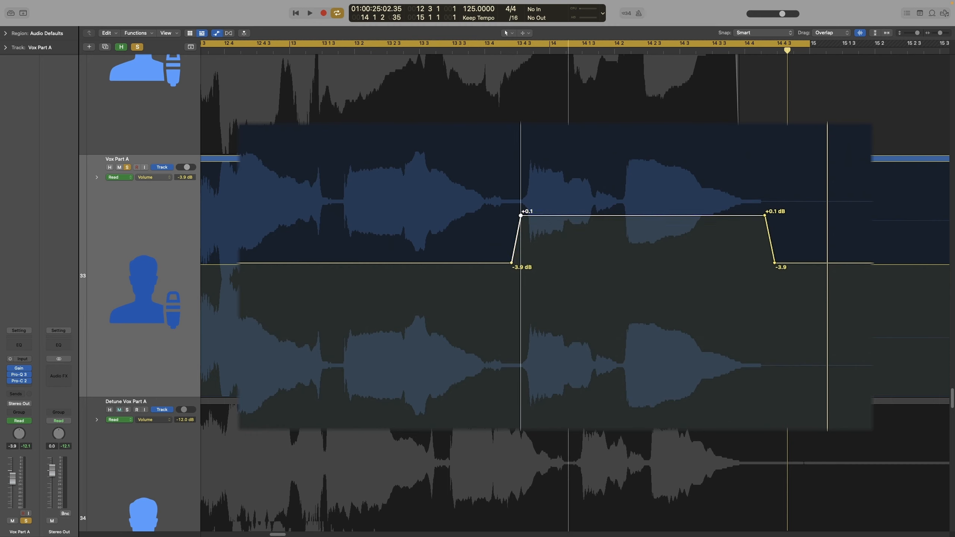
# Try raising only the starting point of the boosted segment to +1.5 dB, and undo the change
pyautogui.moveTo(521, 215)
pyautogui.mouseDown()
pyautogui.moveTo(522, 191)
pyautogui.moveTo(520, 216)
pyautogui.mouseUp()
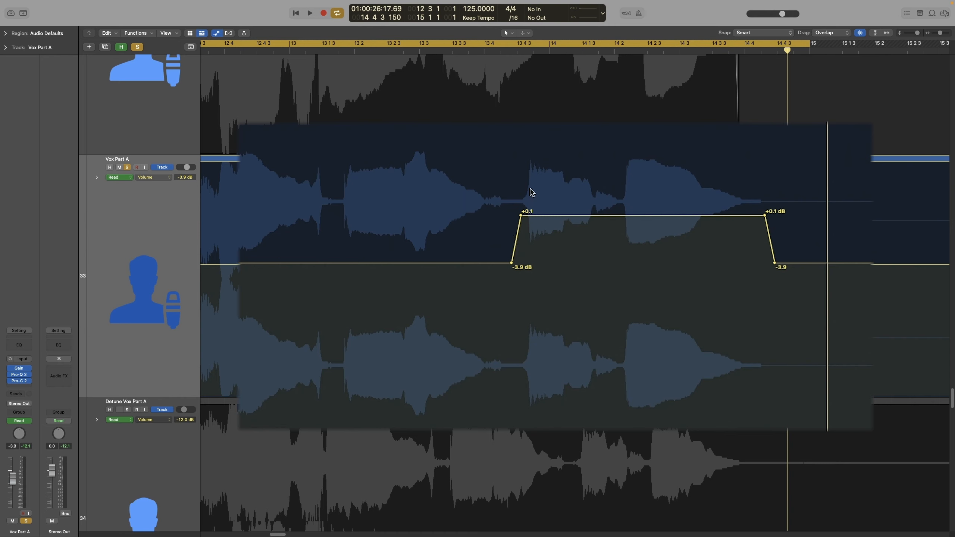
pyautogui.moveTo(522, 215); pyautogui.dragTo(521, 195)
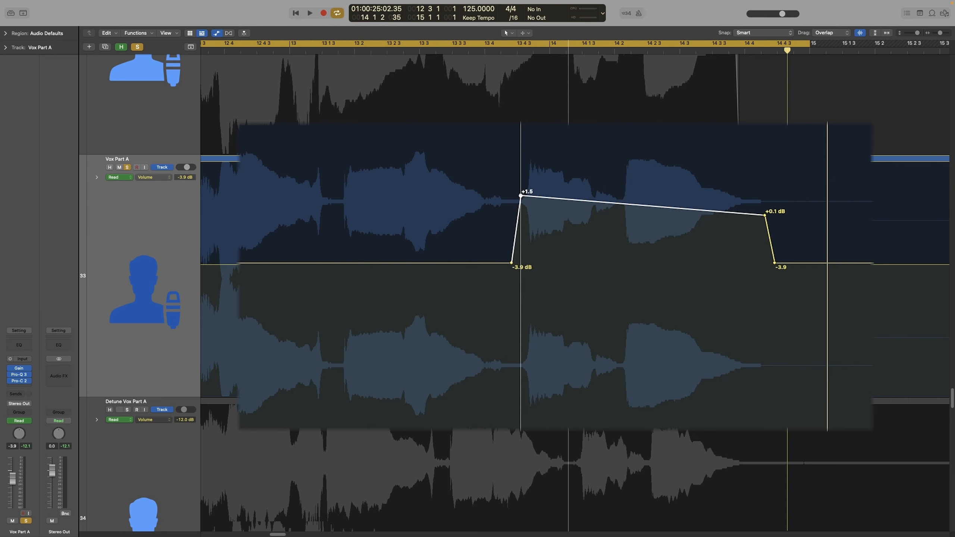
pyautogui.press('super+z')
pyautogui.press('shift+super+z')
pyautogui.press('super+z')
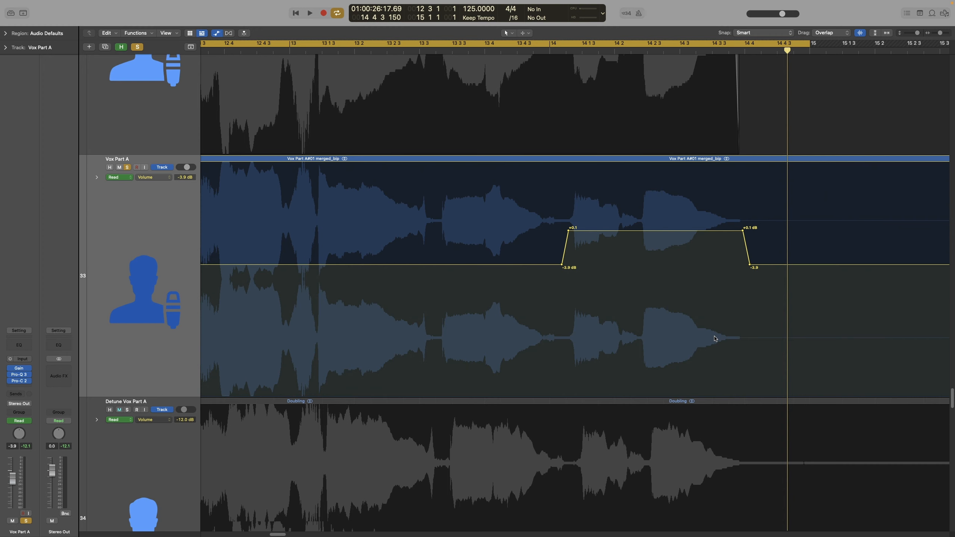
# Delete the four volume automation points around the quiet words on Vox Part A
pyautogui.moveTo(782, 297); pyautogui.dragTo(531, 305)
pyautogui.press('Delete')
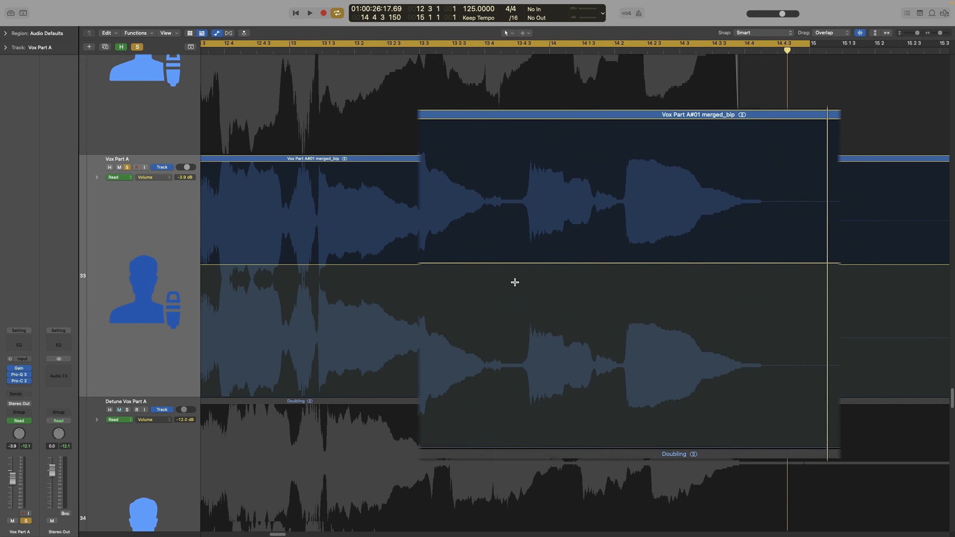
# Make a marquee selection over the quiet words on Vox Part A and raise its volume automation to -0.7 dB
pyautogui.moveTo(515, 282); pyautogui.dragTo(784, 292)
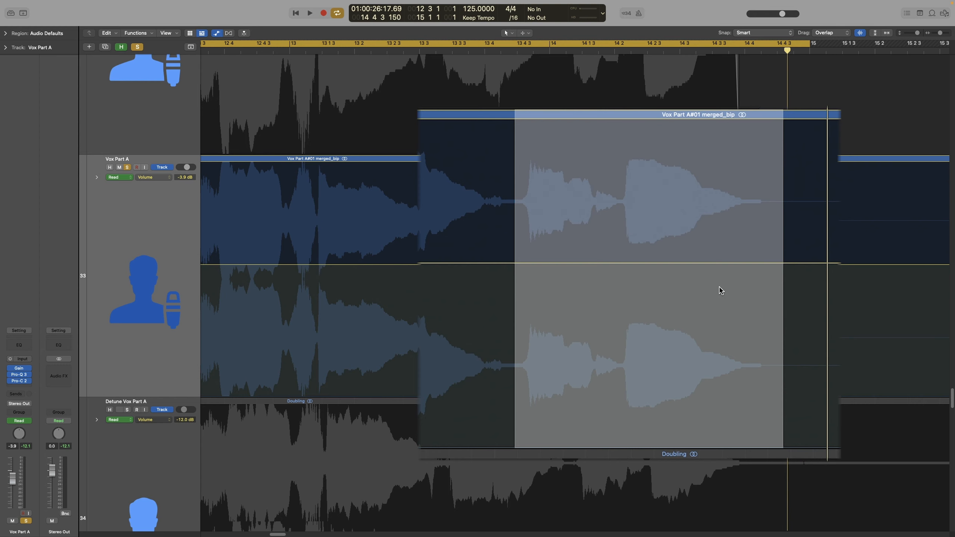
pyautogui.click(652, 273)
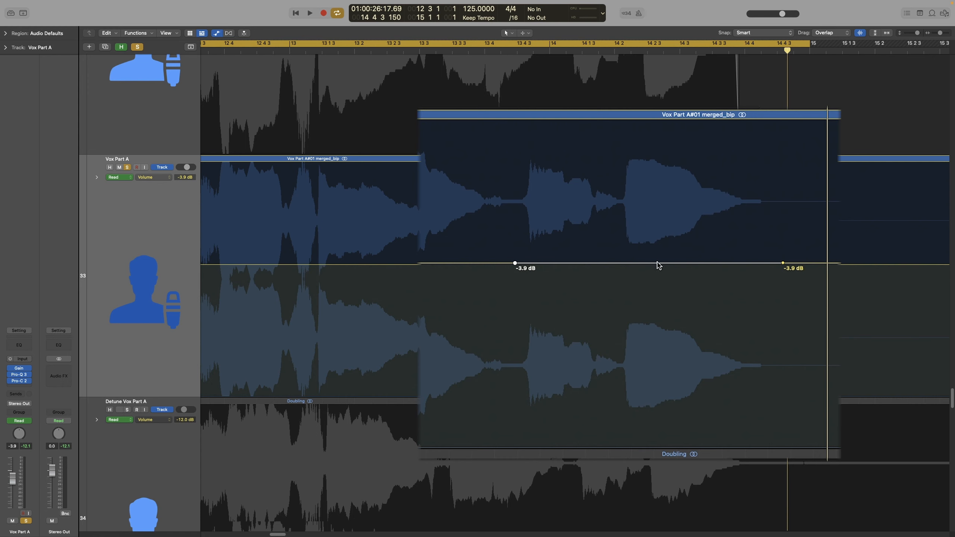
pyautogui.moveTo(658, 265); pyautogui.dragTo(683, 226)
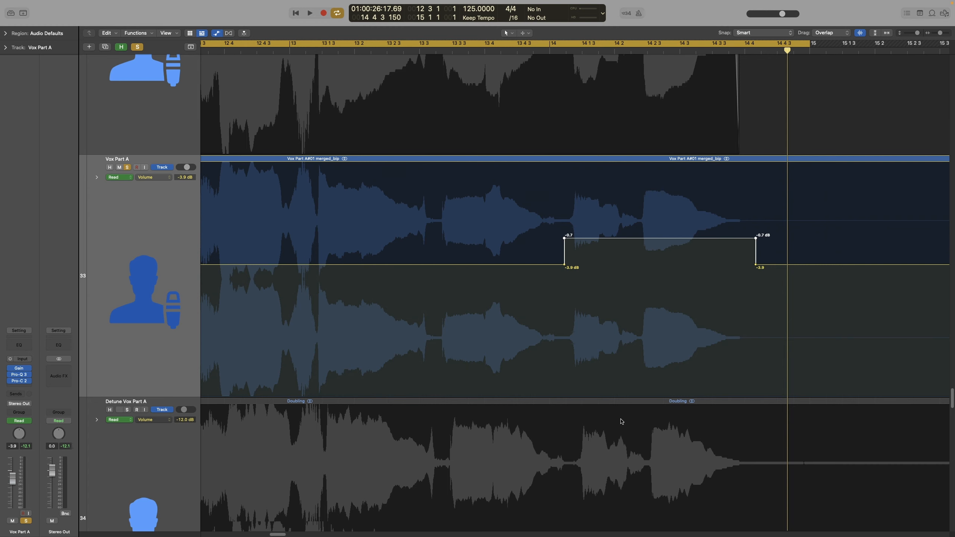
# Undo the last volume boost on Vox Part A and solo the Detune Vox Part A track
pyautogui.hscroll(5, 620, 422)
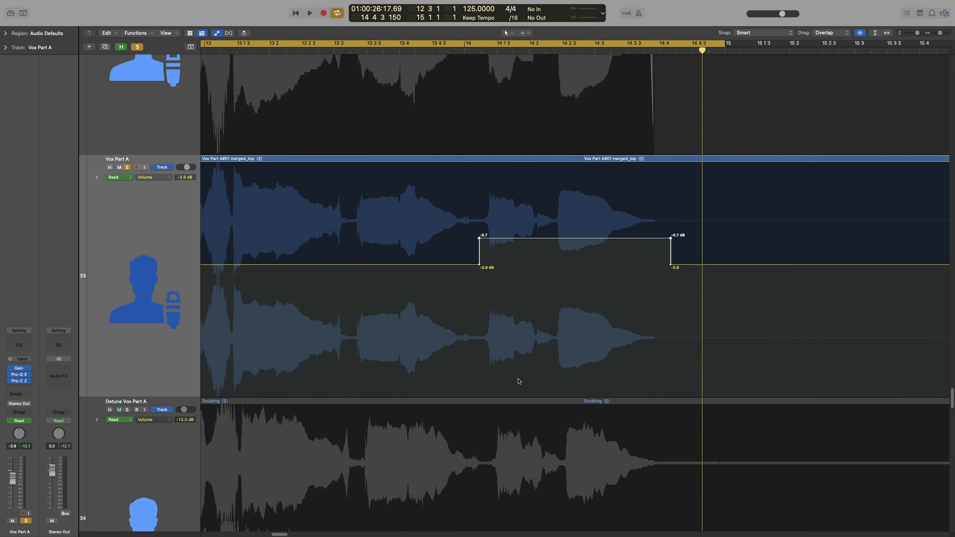
pyautogui.scroll(-2, 498, 423)
pyautogui.scroll(-3, 496, 423)
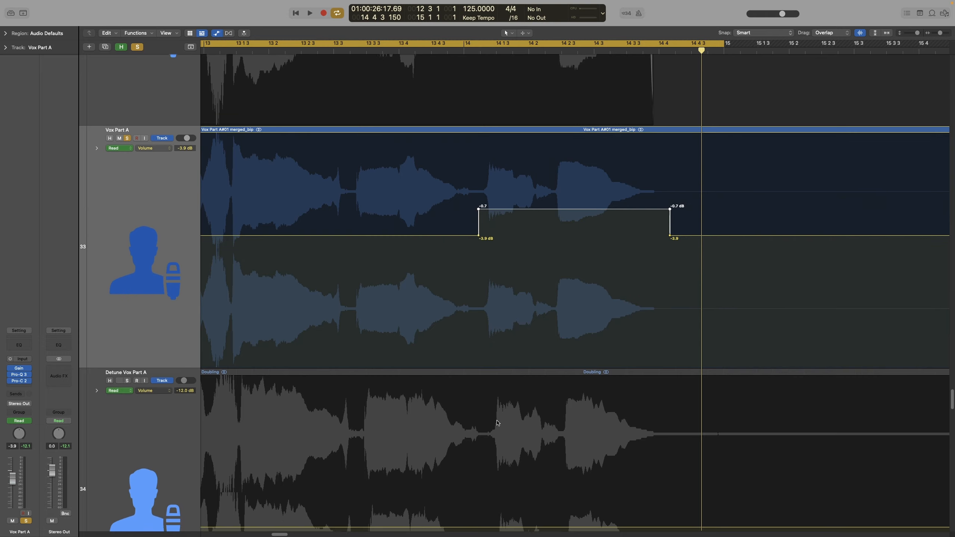
pyautogui.press('super+z')
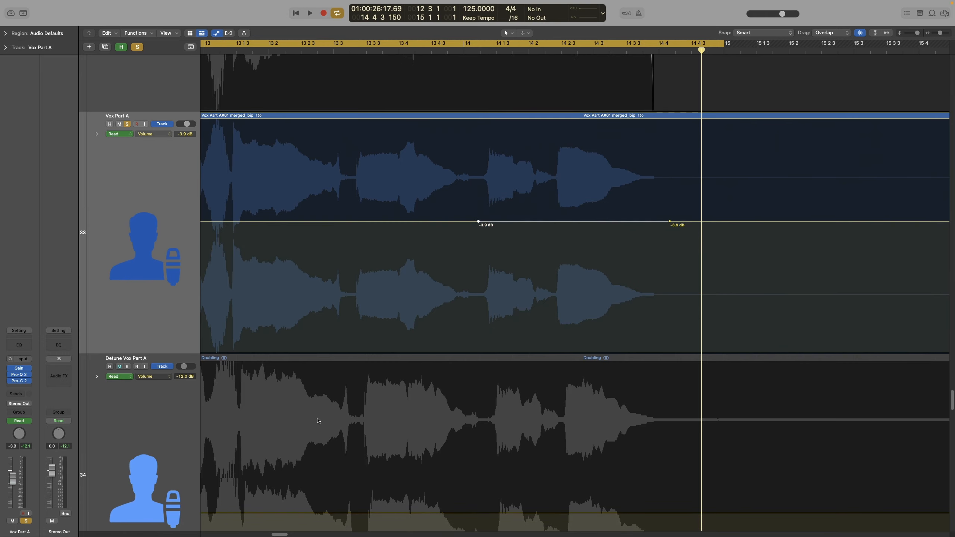
pyautogui.click(127, 367)
pyautogui.click(490, 305)
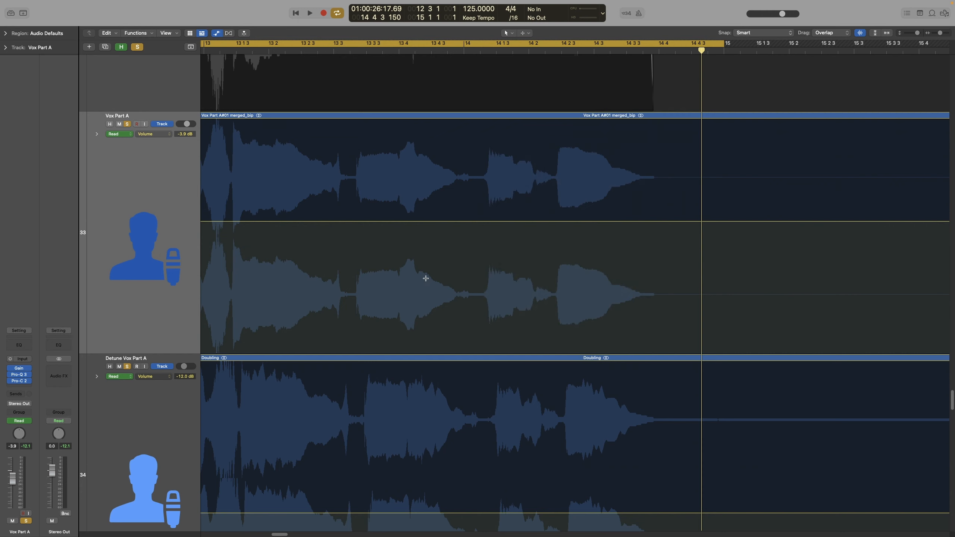
# Marquee-select from about 13 3 2 to 14 3 3 across both vocal tracks and adjust their volume automation together
pyautogui.moveTo(354, 277); pyautogui.dragTo(641, 412)
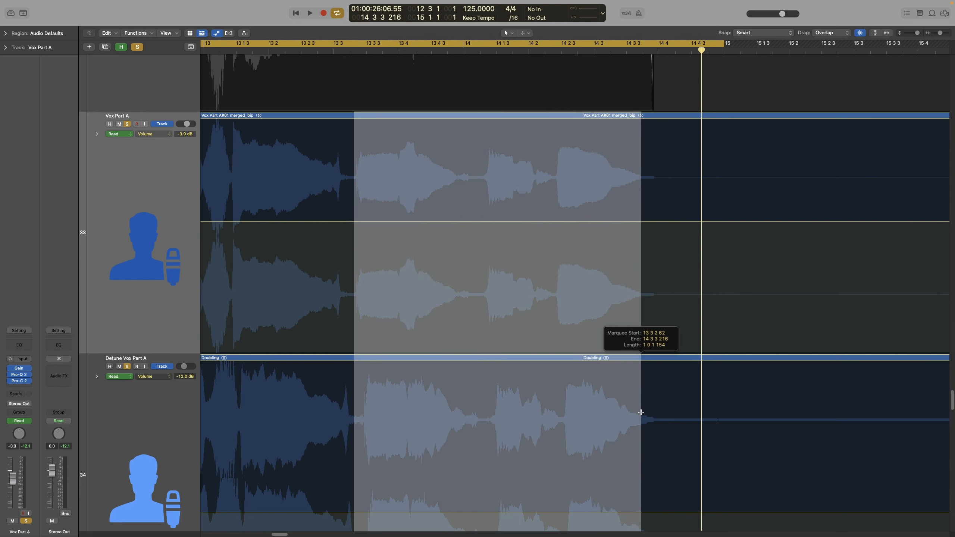
pyautogui.click(491, 224)
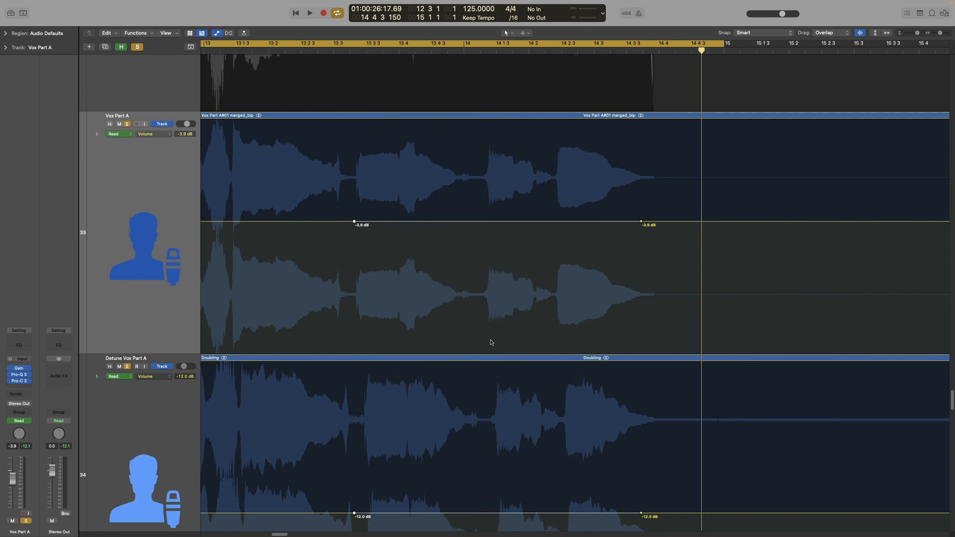
pyautogui.moveTo(484, 513); pyautogui.dragTo(470, 443)
pyautogui.moveTo(470, 446); pyautogui.dragTo(471, 496)
# Undo the joint volume automation changes on both vocal tracks
pyautogui.press('super+z')
pyautogui.press('super+z')
pyautogui.press('super+z')
pyautogui.press('super+z')
pyautogui.press('super+z')
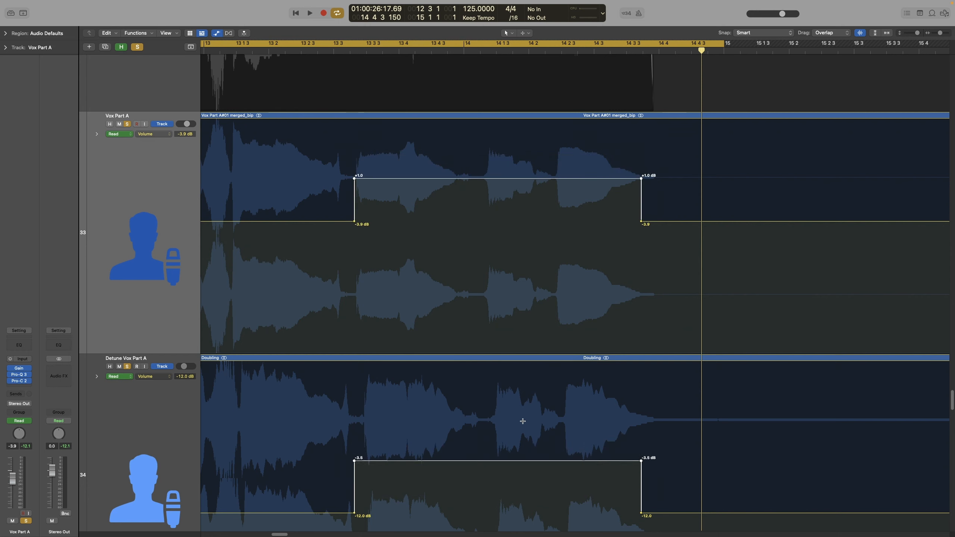
pyautogui.press('super+z')
pyautogui.press('super+z')
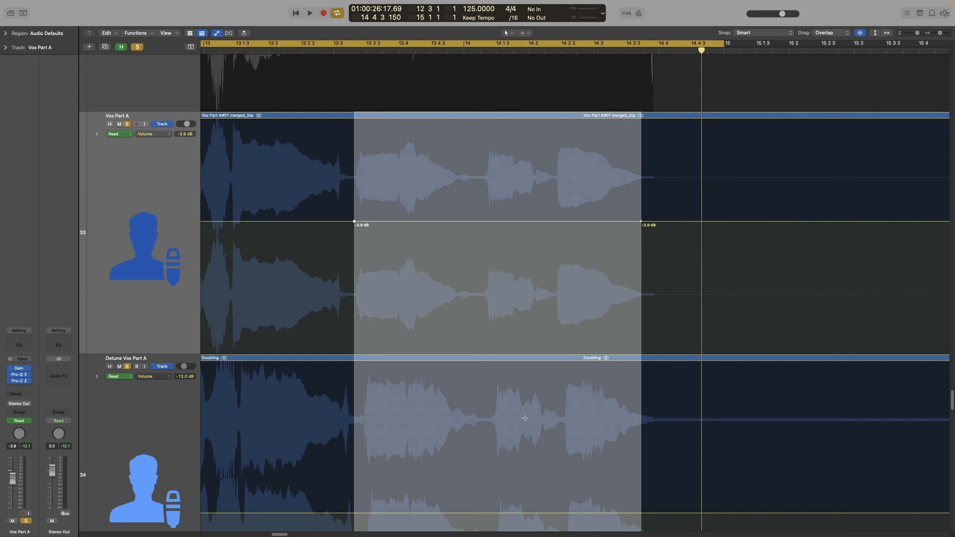
# Marquee-select the quiet words on Vox Part A only and raise their volume automation to +0.3 dB
pyautogui.click(683, 270)
pyautogui.moveTo(457, 243); pyautogui.dragTo(631, 249)
pyautogui.click(557, 222)
pyautogui.moveTo(557, 222); pyautogui.dragTo(558, 186)
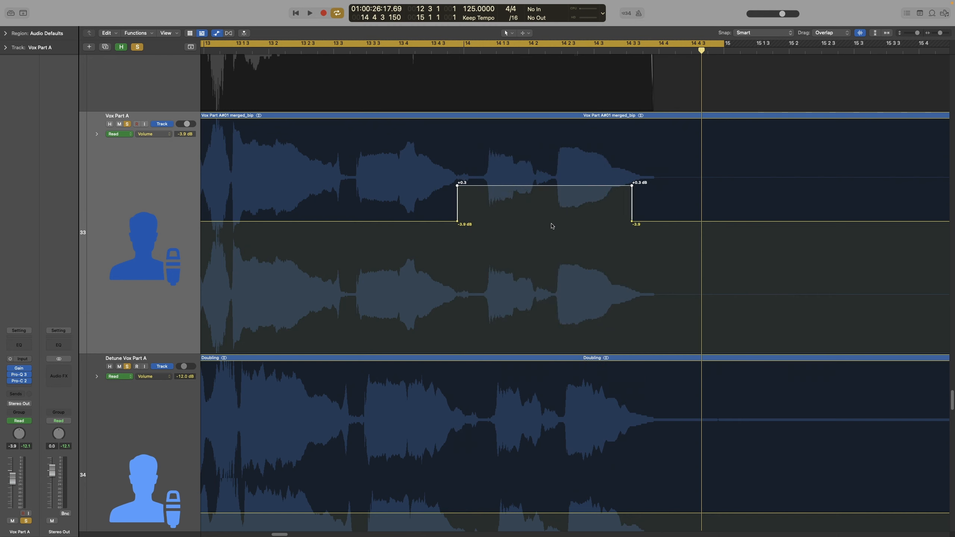
# Select all four points of the +0.3 dB boost and move it slightly later, starting just after bar 14
pyautogui.moveTo(433, 188); pyautogui.dragTo(650, 259)
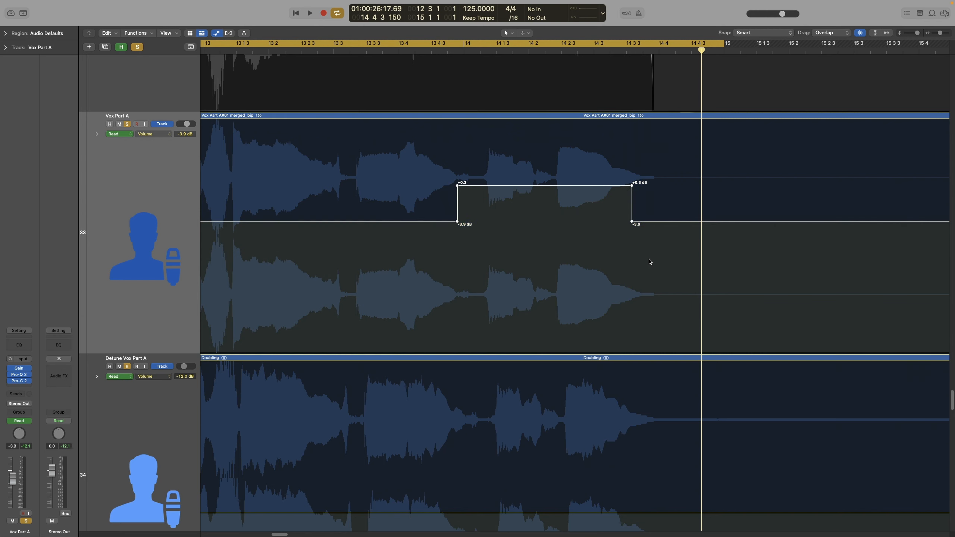
pyautogui.moveTo(557, 186); pyautogui.dragTo(590, 190)
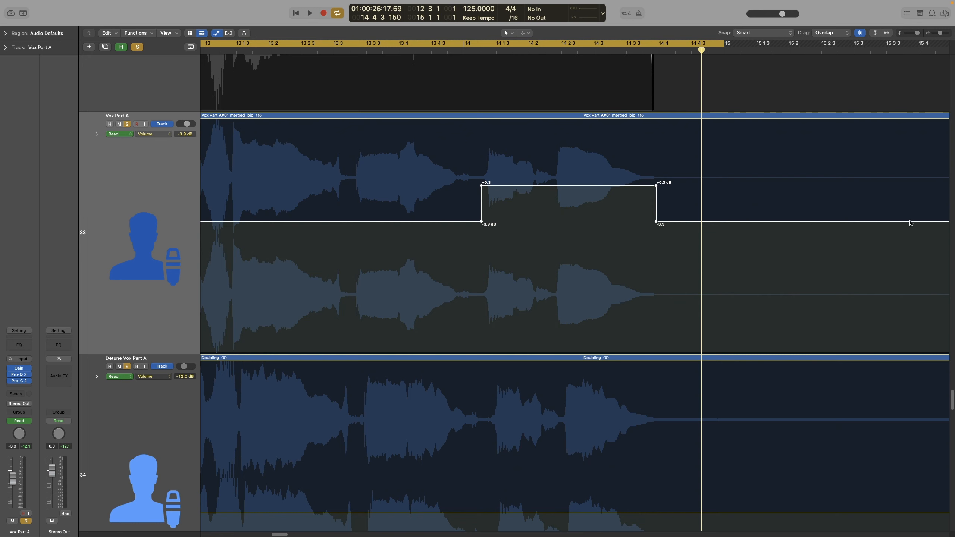
# Copy the selected four-point boost and paste it on Vox Part A at bar 13
pyautogui.click(222, 52)
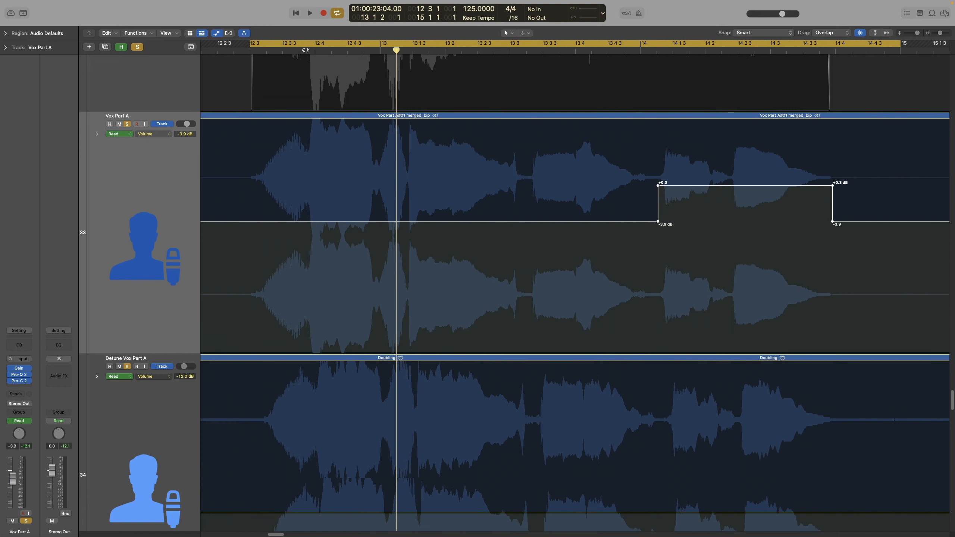
pyautogui.click(381, 50)
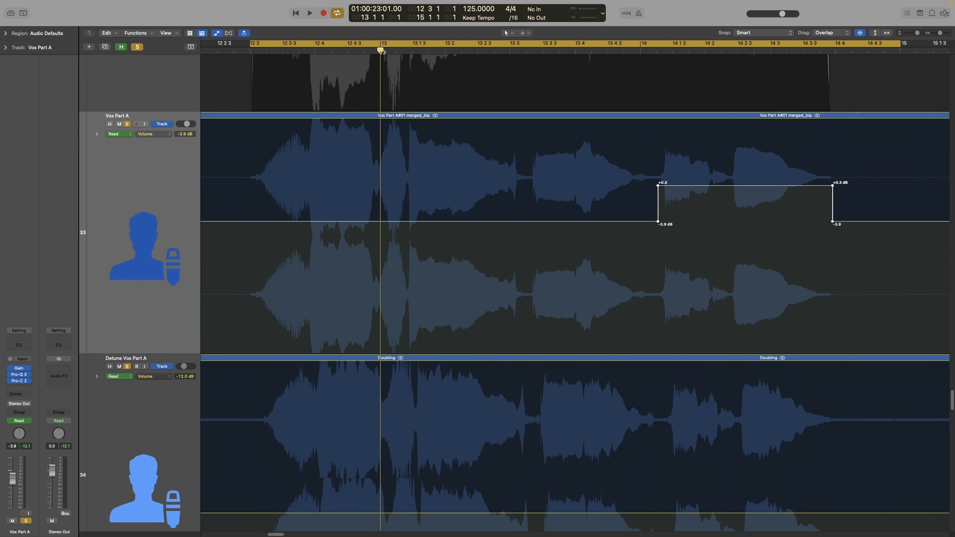
pyautogui.press('super+v')
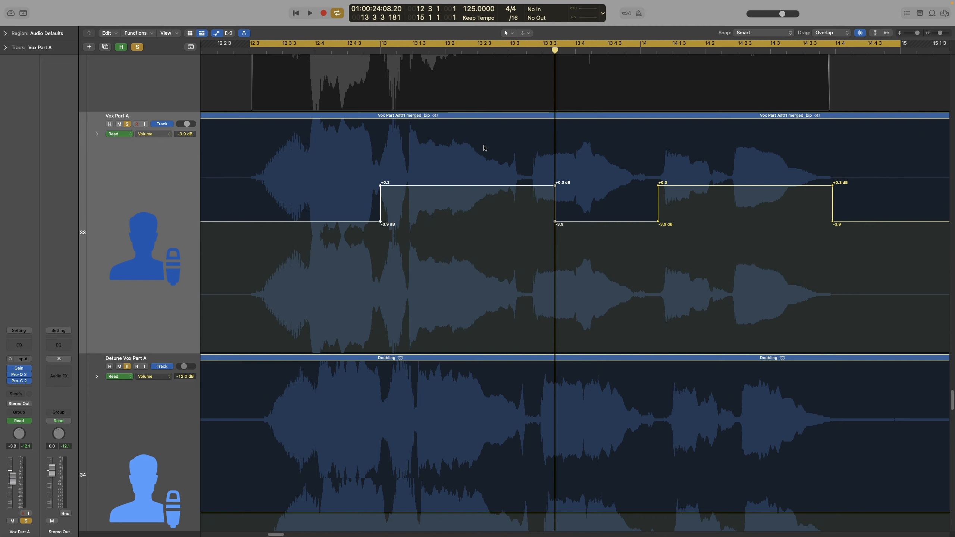
# Paste the copied volume boost onto the Detune Vox Part A track at the playhead position
pyautogui.hscroll(3, 469, 255)
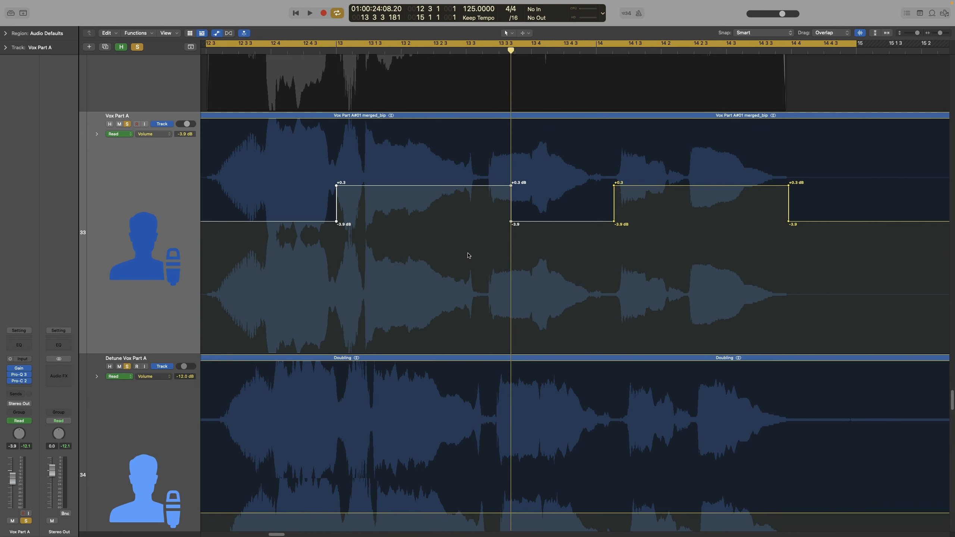
pyautogui.click(157, 426)
pyautogui.scroll(-2, 157, 426)
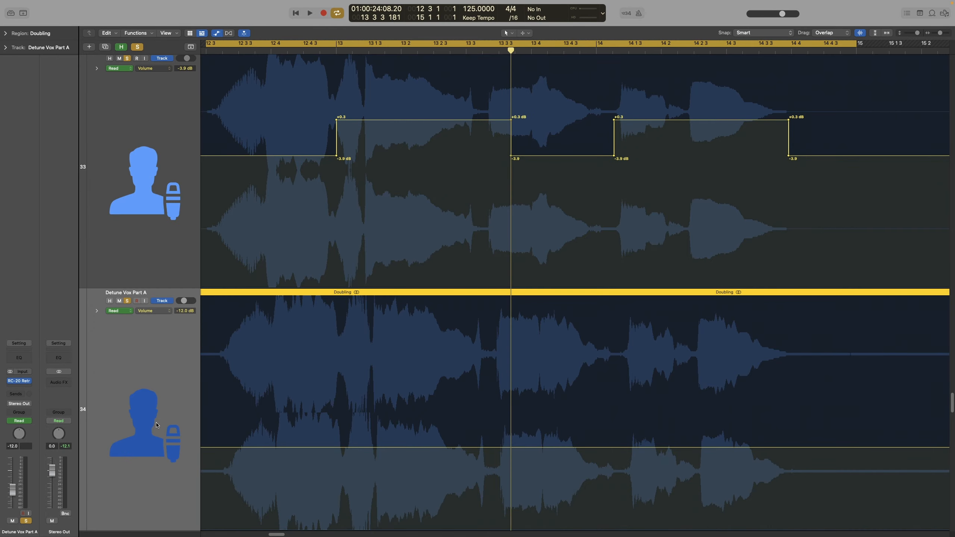
pyautogui.press('super+v')
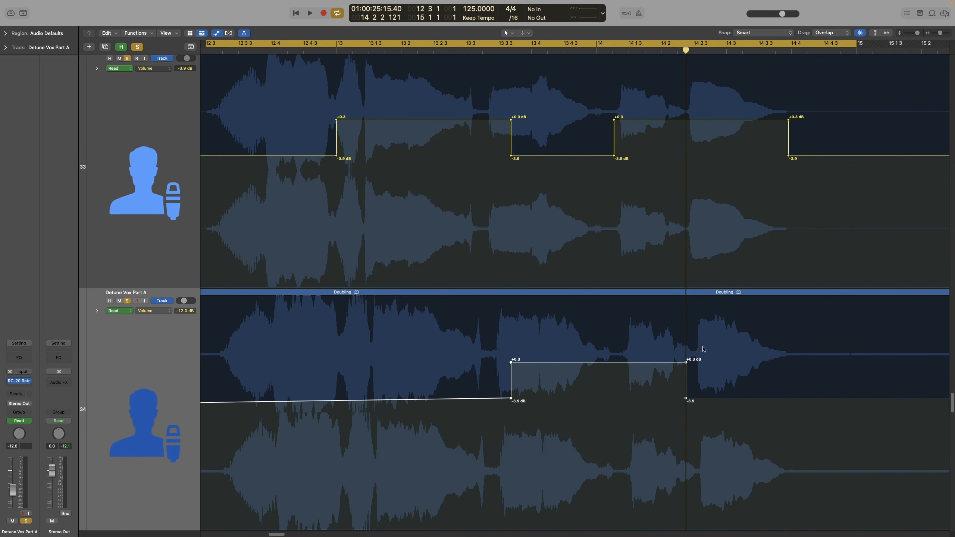
# Duplicate the Vox Part A boost after bar 14 directly in the lane, once after the phrase and once starting just before bar 13
pyautogui.click(146, 139)
pyautogui.scroll(2, 470, 359)
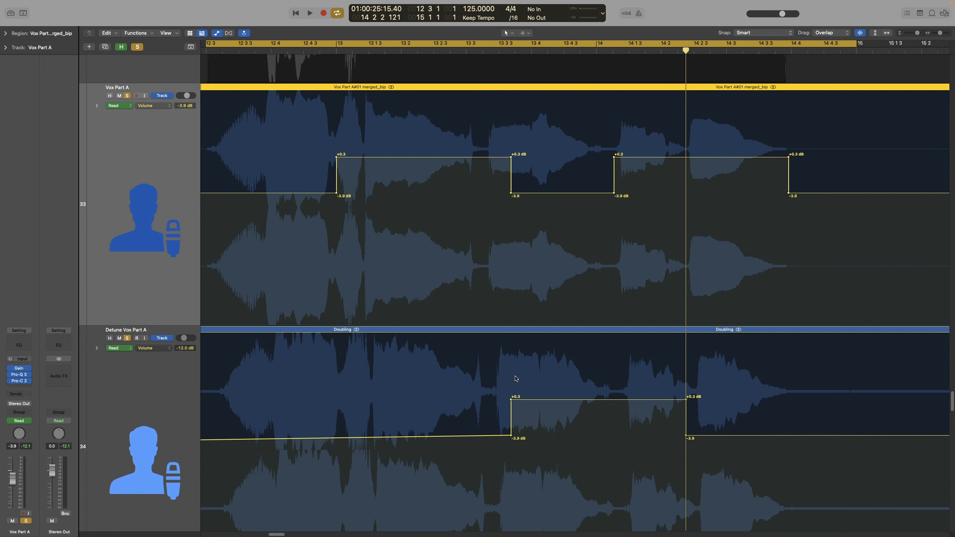
pyautogui.hscroll(5, 515, 379)
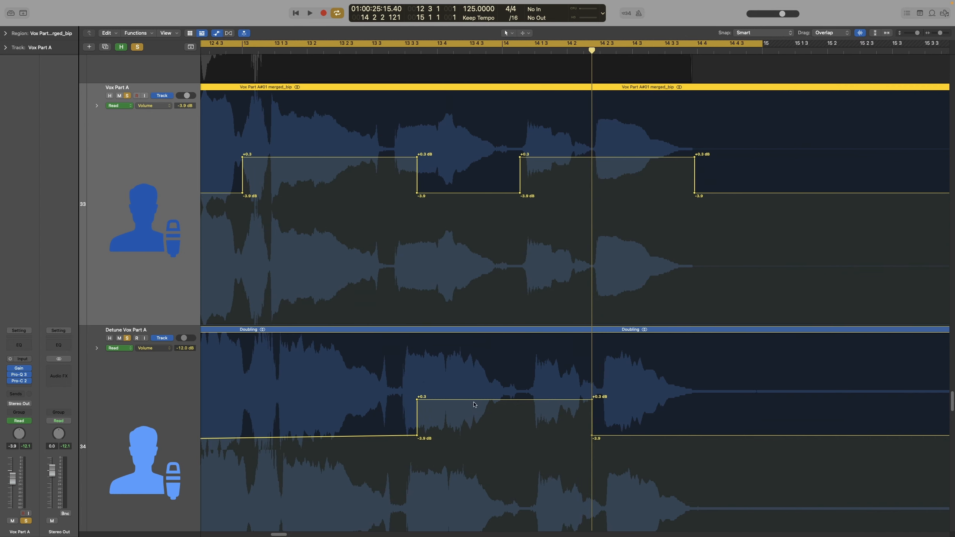
pyautogui.scroll(1, 519, 301)
pyautogui.click(509, 187)
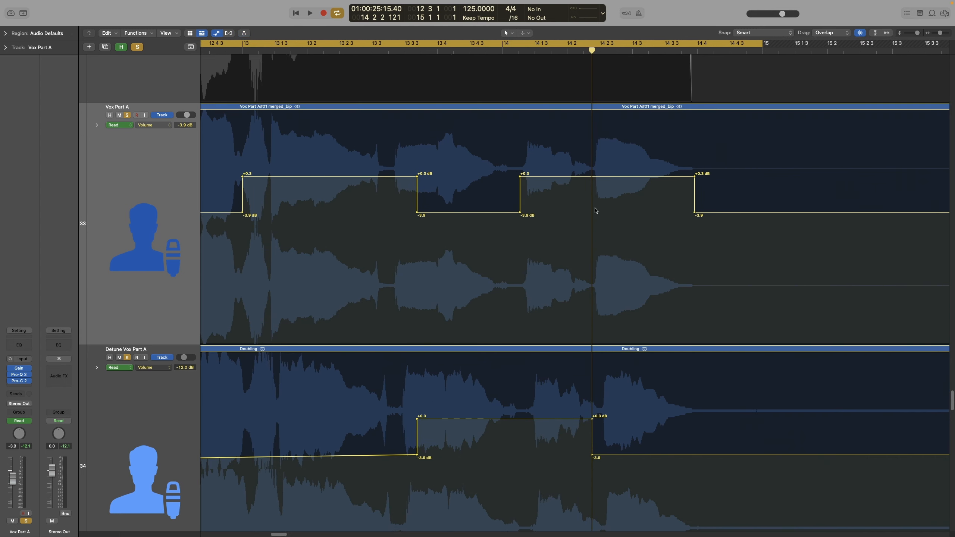
pyautogui.moveTo(481, 184); pyautogui.dragTo(710, 184)
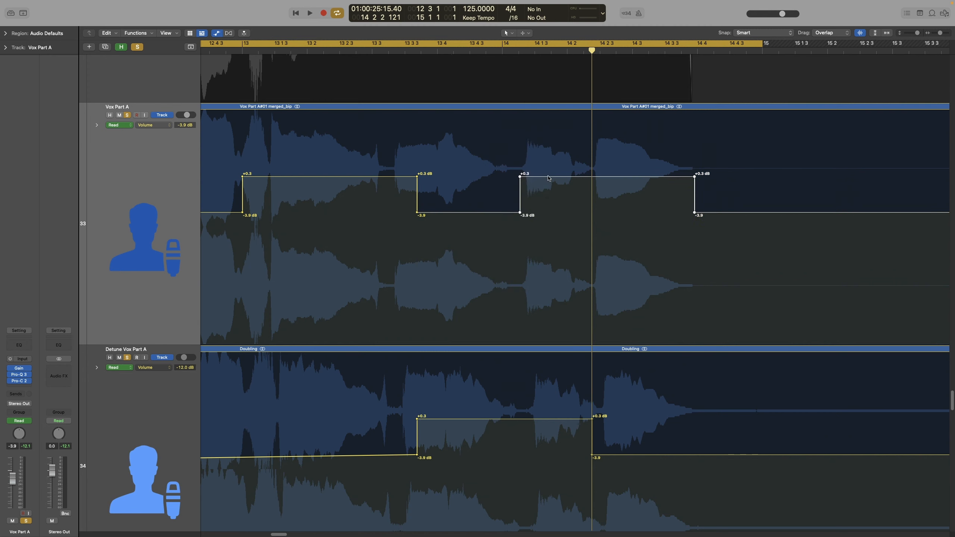
pyautogui.moveTo(550, 179); pyautogui.dragTo(264, 167)
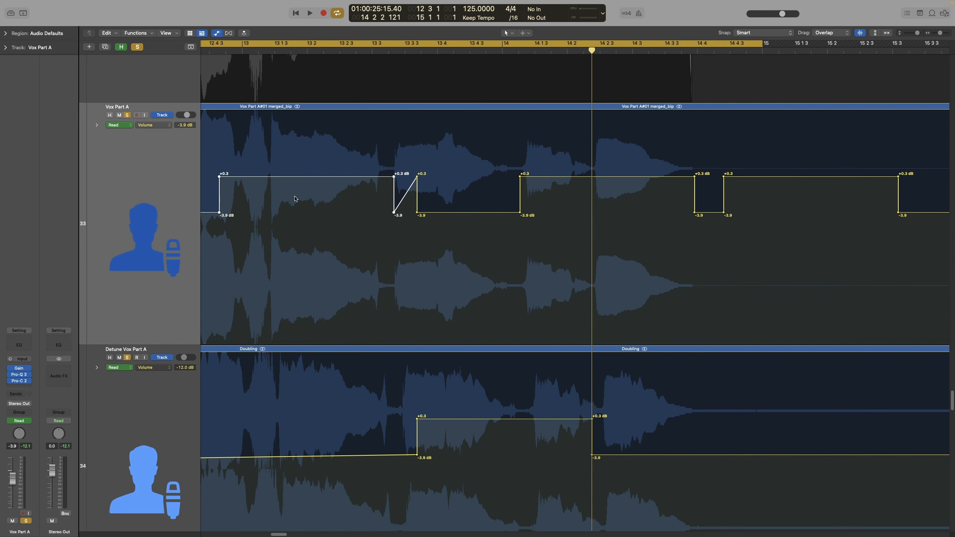
# Delete the volume automation points of the overlapping boosts around bar 13 on Vox Part A
pyautogui.moveTo(211, 186); pyautogui.dragTo(447, 202)
pyautogui.press('Delete')
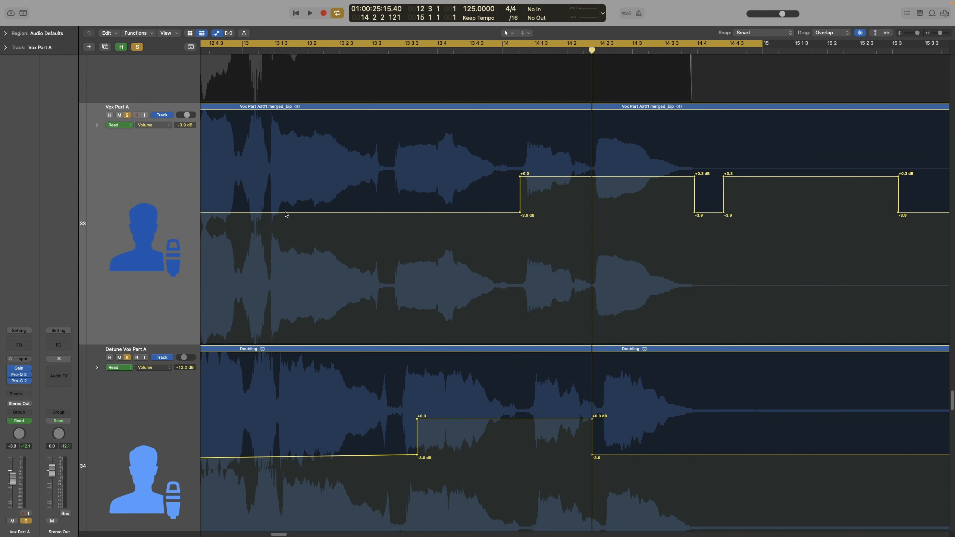
# Set Snap Automation to Bar and make it active
pyautogui.click(771, 36)
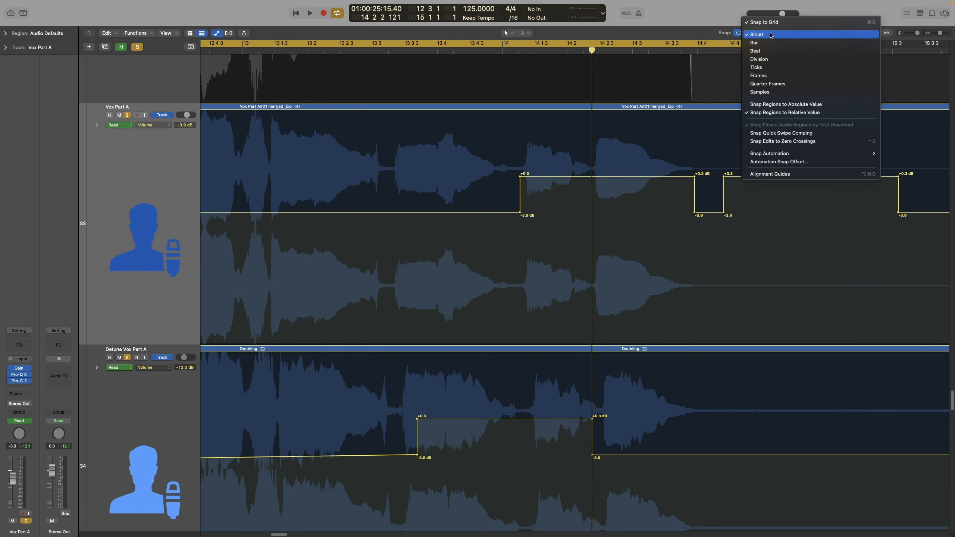
pyautogui.moveTo(812, 208)
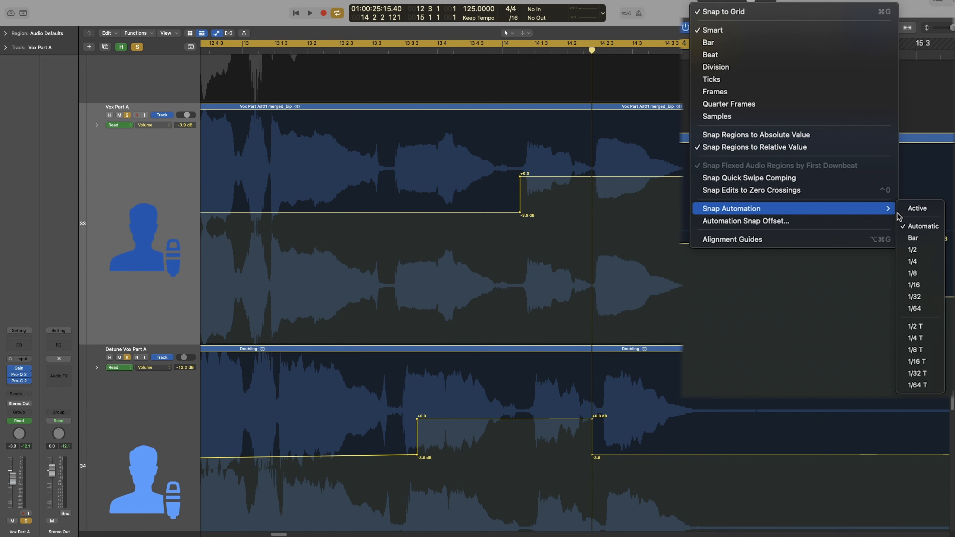
pyautogui.click(933, 243)
pyautogui.click(716, 28)
pyautogui.click(918, 210)
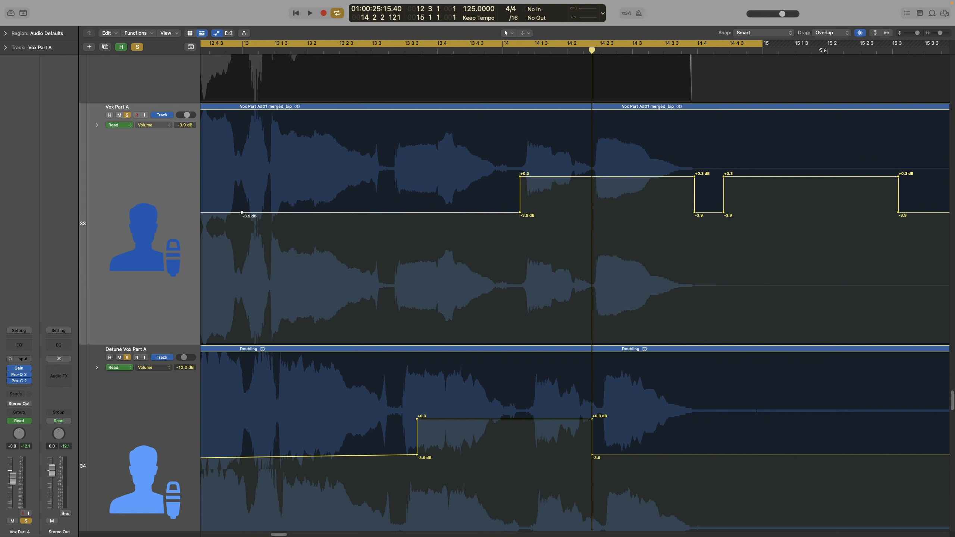
# Deactivate Snap Automation and delete the -3.9 dB volume point at bar 13 on Vox Part A
pyautogui.click(779, 33)
pyautogui.moveTo(826, 155)
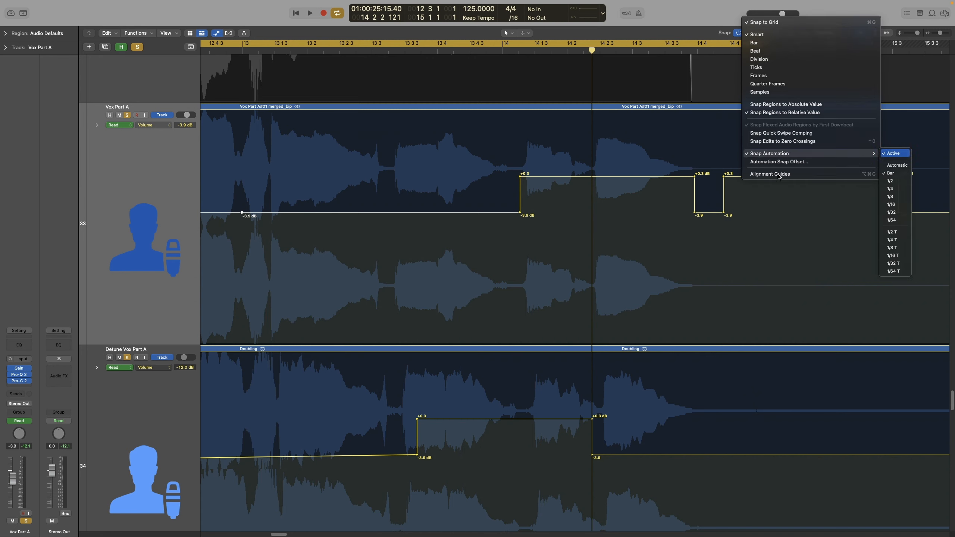
pyautogui.click(895, 154)
pyautogui.moveTo(270, 205); pyautogui.dragTo(235, 214)
pyautogui.press('Delete')
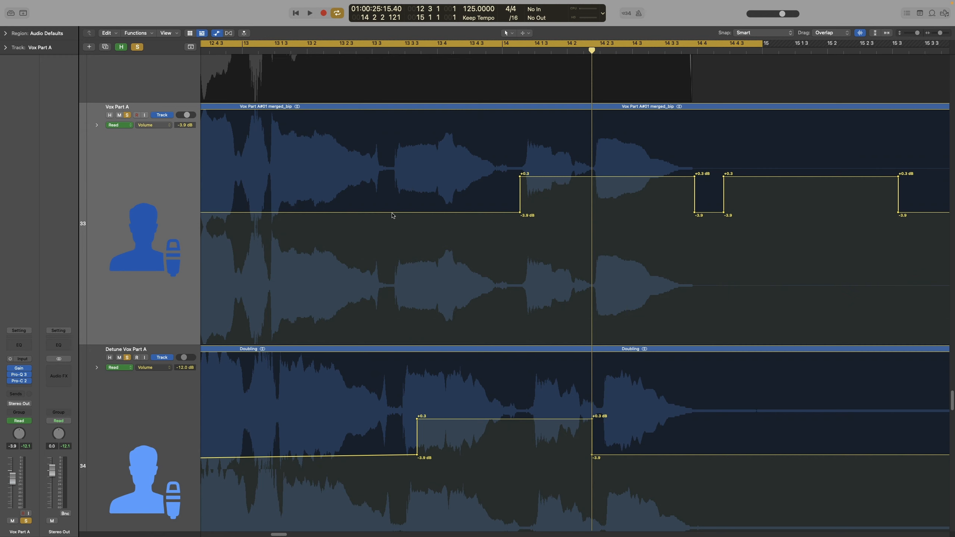
# Draw a wavy freehand volume automation curve across bars 13 and 14 on Vox Part A with the Pencil Tool, and undo it
pyautogui.click(527, 34)
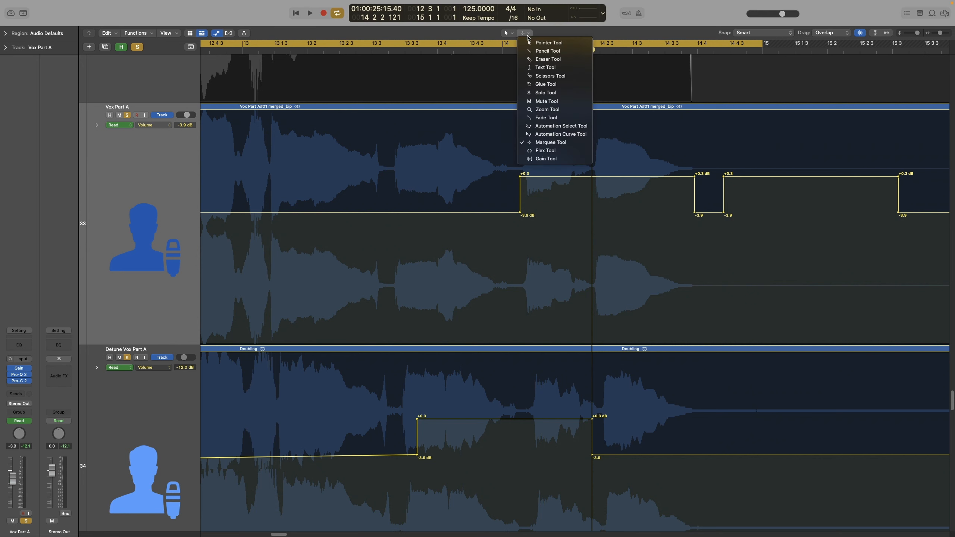
pyautogui.click(547, 50)
pyautogui.moveTo(278, 228)
pyautogui.mouseDown()
pyautogui.moveTo(298, 194)
pyautogui.moveTo(419, 244)
pyautogui.moveTo(503, 186)
pyautogui.moveTo(563, 210)
pyautogui.moveTo(622, 175)
pyautogui.moveTo(658, 209)
pyautogui.mouseUp()
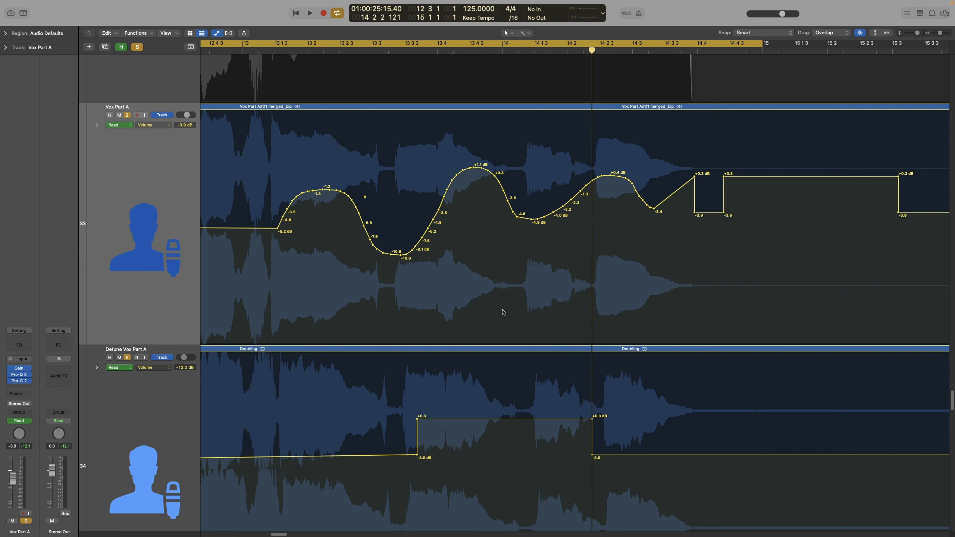
pyautogui.press('super+z')
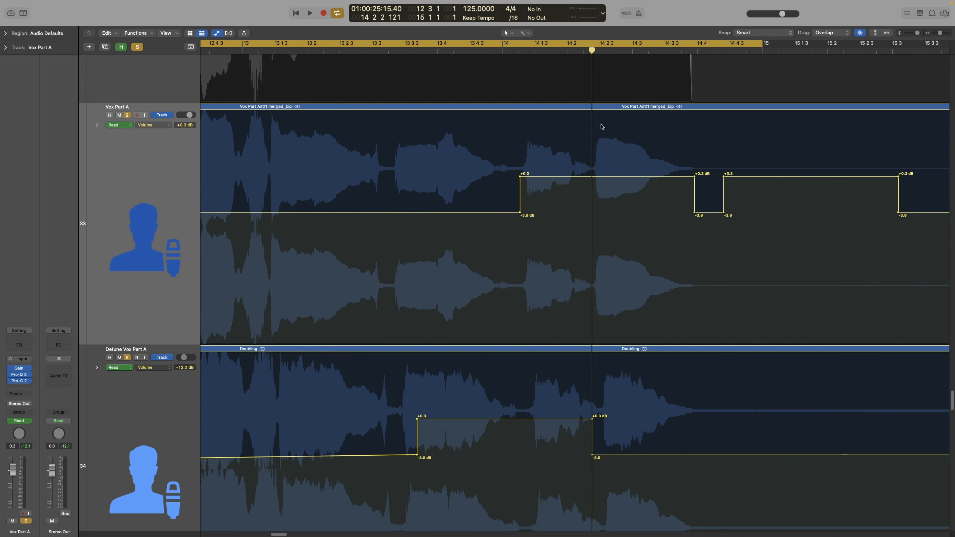
# Select the Vox Part A boost after bar 14 with the Automation Select Tool and move it earlier to start at 13 4 2 64
pyautogui.click(524, 33)
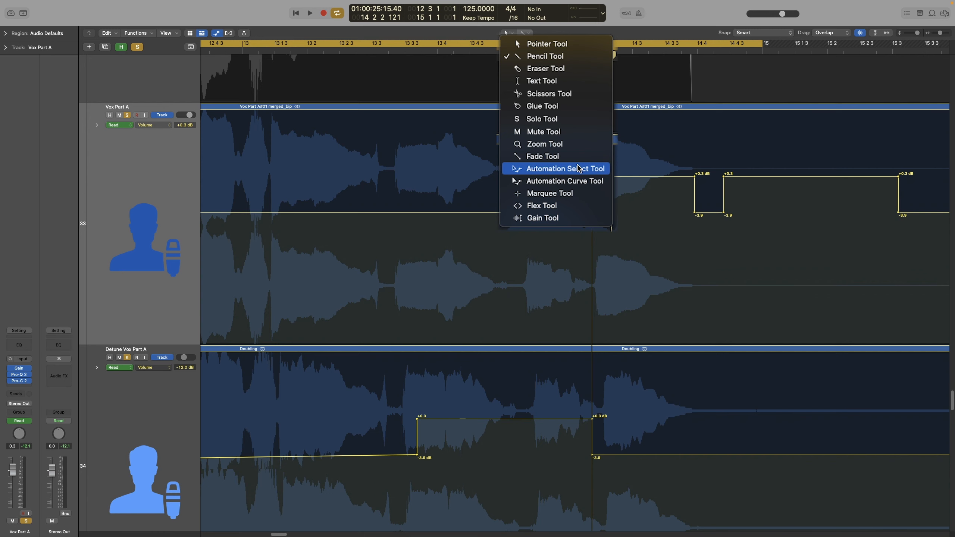
pyautogui.click(570, 126)
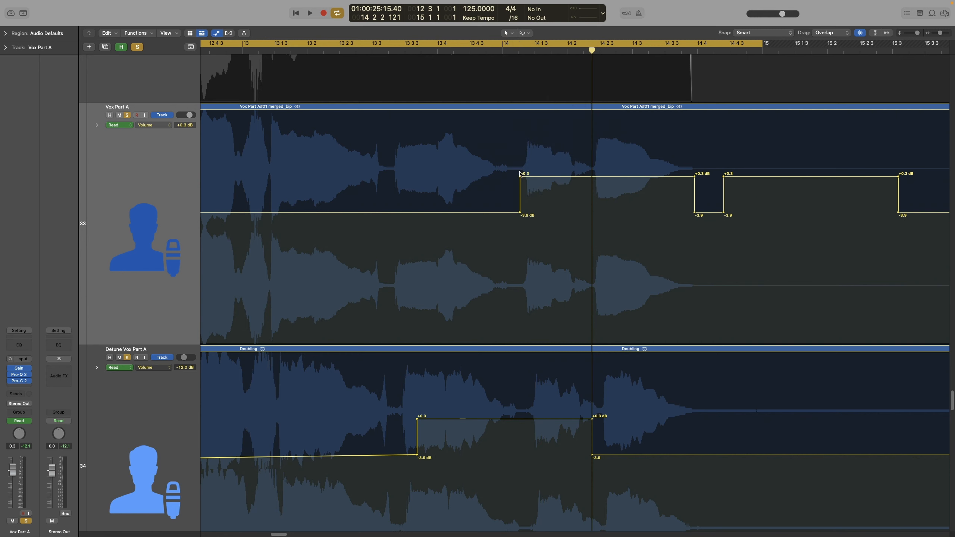
pyautogui.moveTo(506, 170); pyautogui.dragTo(696, 213)
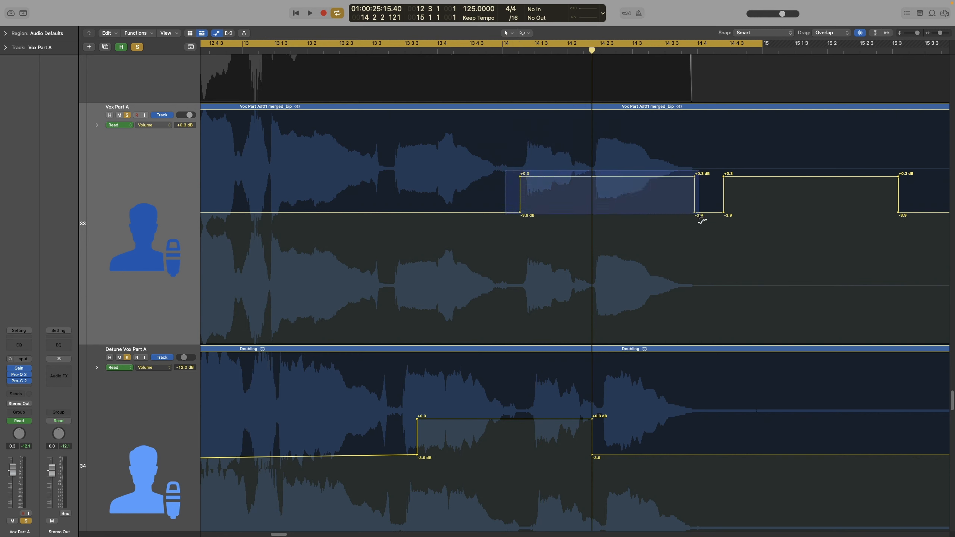
pyautogui.moveTo(587, 177); pyautogui.dragTo(523, 178)
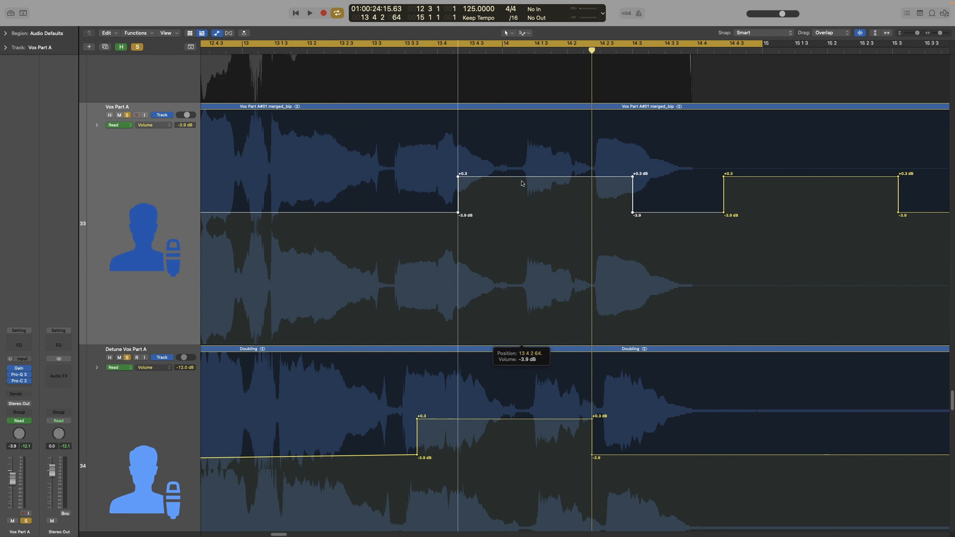
# Switch to the Automation Curve Tool and raise the upper level of the shifted Vox Part A boost to +3.0 dB
pyautogui.click(527, 33)
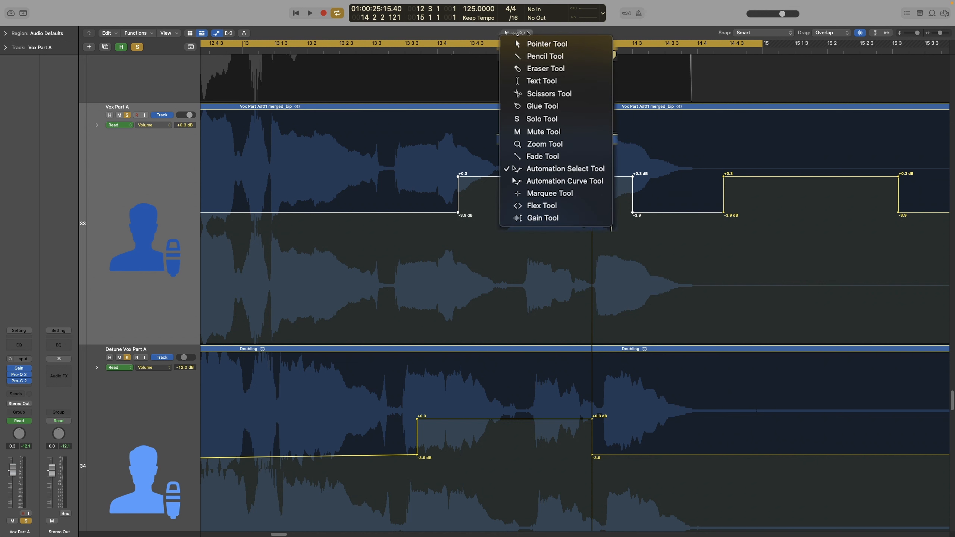
pyautogui.click(596, 181)
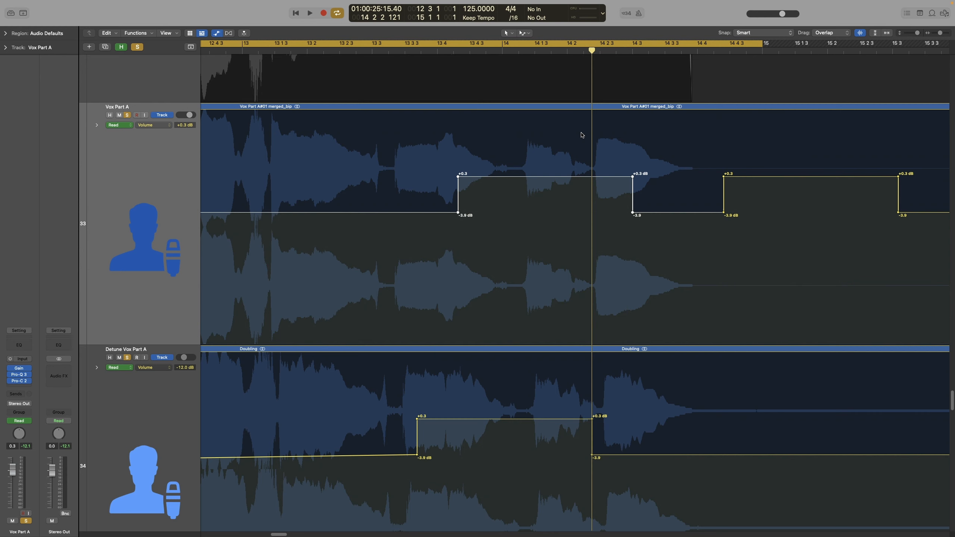
pyautogui.click(505, 207)
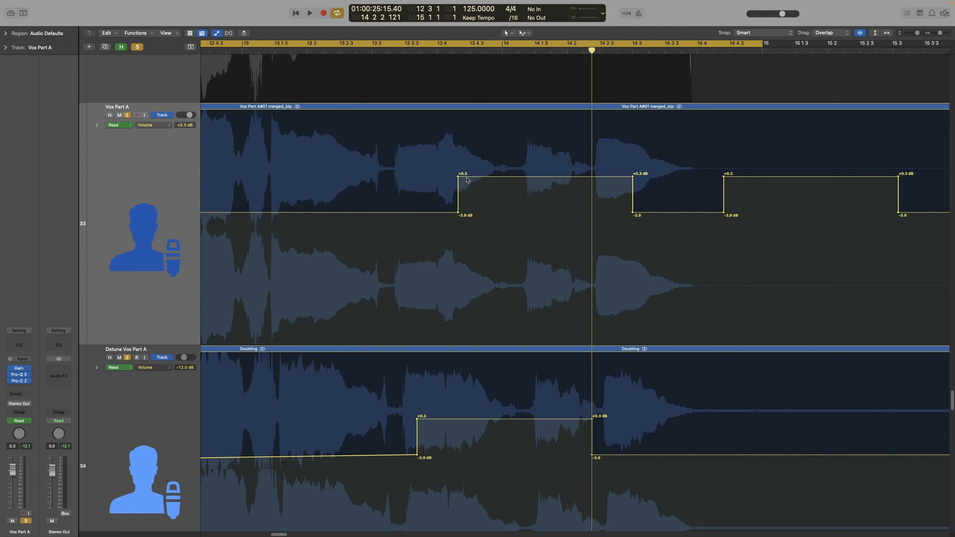
pyautogui.moveTo(451, 171); pyautogui.dragTo(667, 231)
pyautogui.click(535, 177)
pyautogui.moveTo(532, 176); pyautogui.dragTo(532, 147)
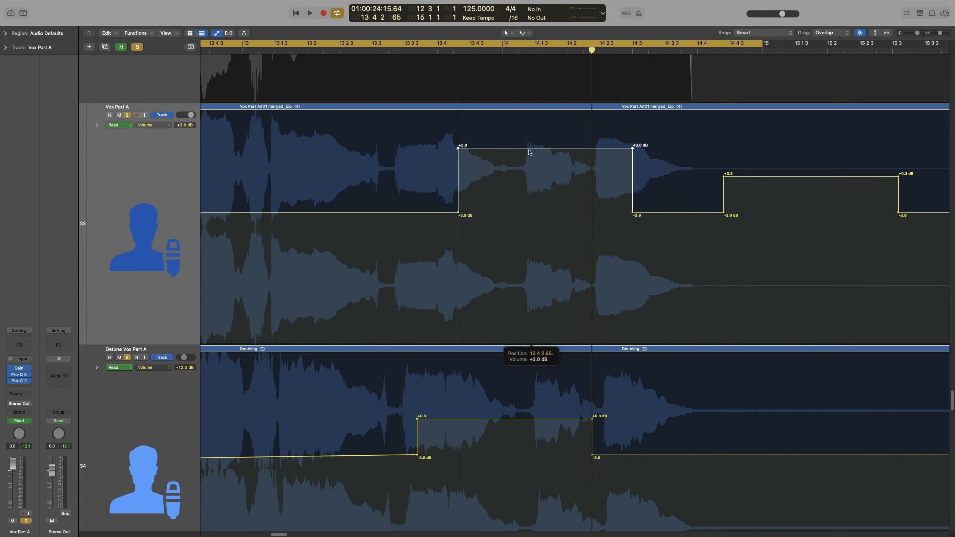
# Move the boost's lower start point to -5.8 dB just before 13 3 and bend the resulting ramp into an S-curve
pyautogui.moveTo(459, 213); pyautogui.dragTo(366, 226)
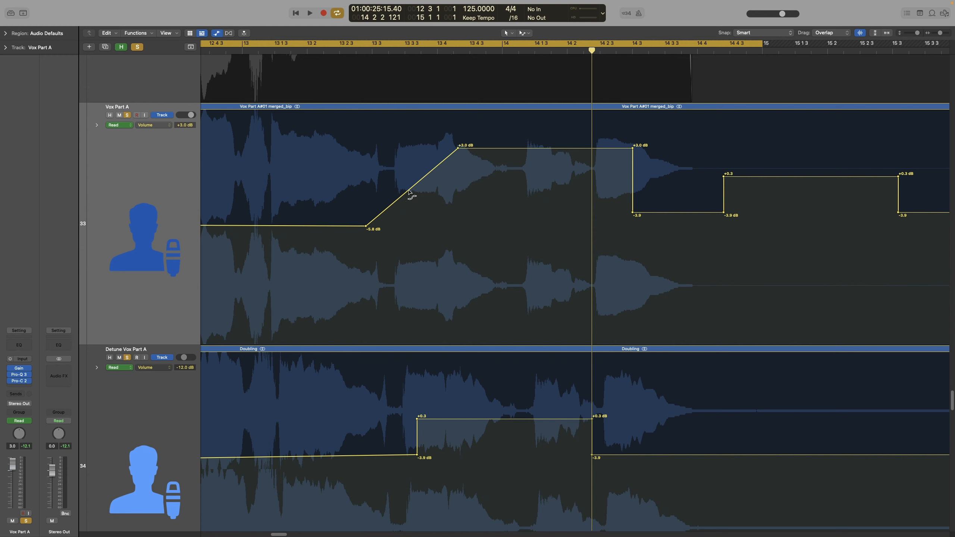
pyautogui.moveTo(409, 192); pyautogui.dragTo(428, 195)
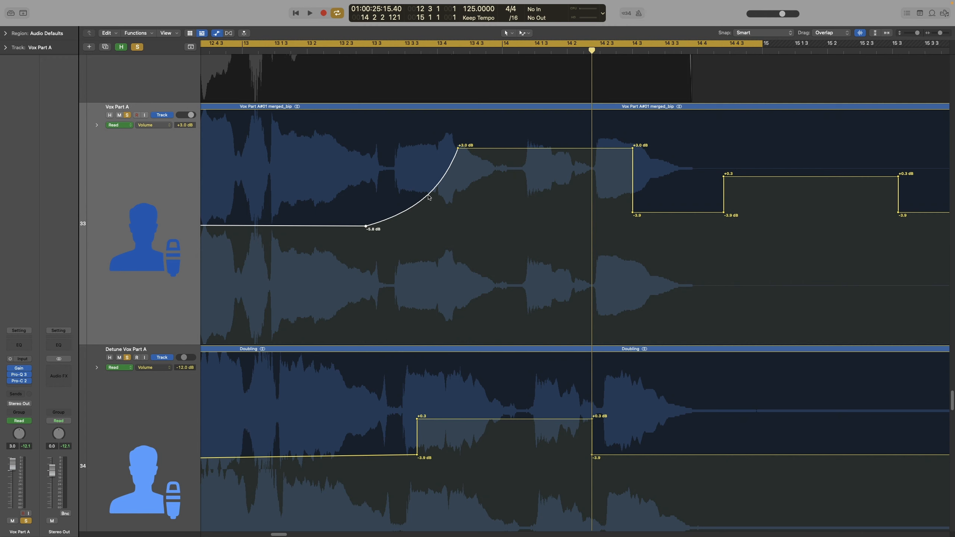
pyautogui.moveTo(429, 197); pyautogui.dragTo(395, 194)
# Switch back to the Marquee Tool and create Pan automation on Vox Part A around bar 14 with points at 0, -64 and +63
pyautogui.click(525, 33)
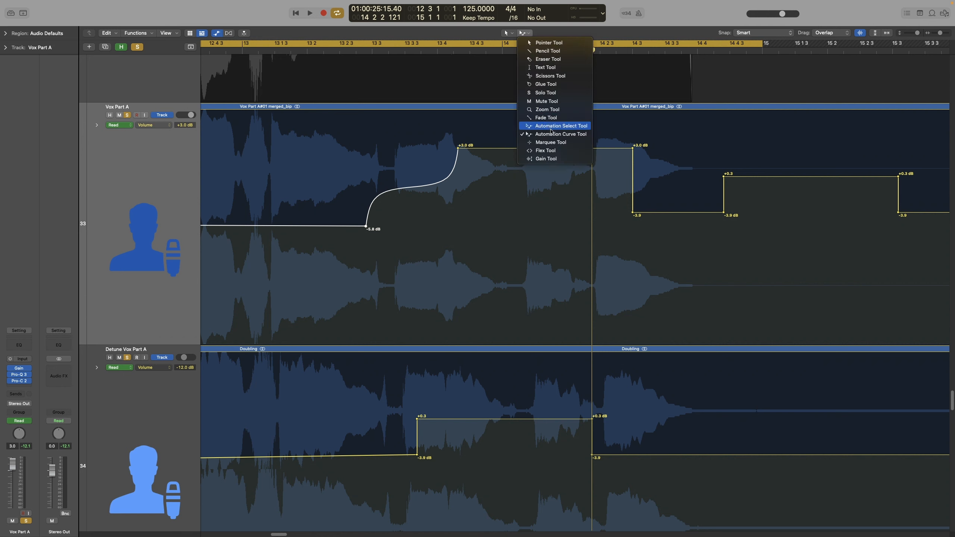
pyautogui.click(554, 143)
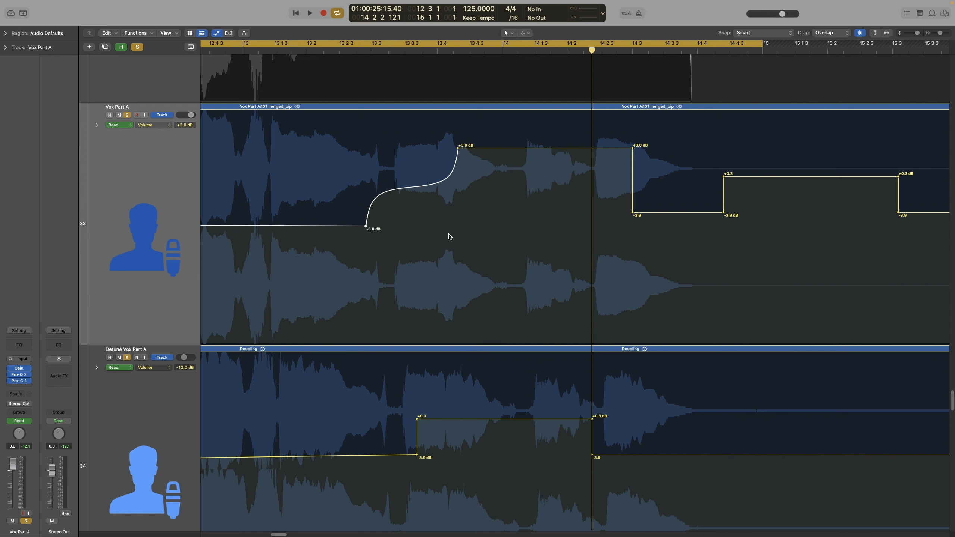
pyautogui.click(159, 125)
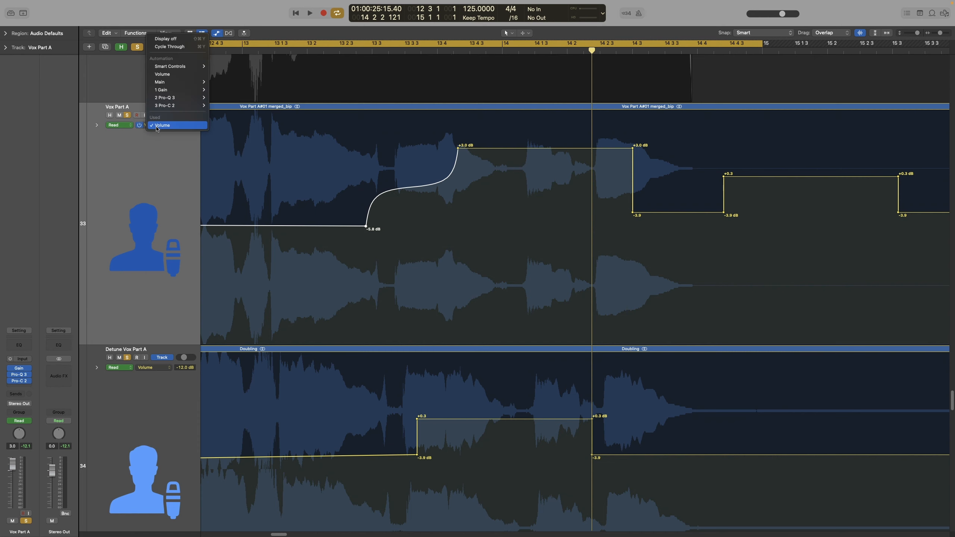
pyautogui.click(241, 89)
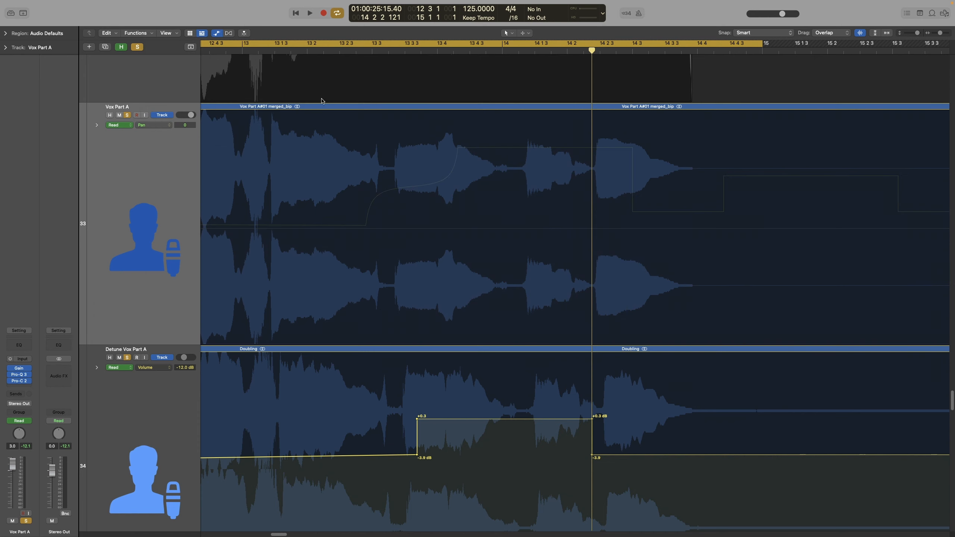
pyautogui.click(484, 228)
pyautogui.click(494, 228)
pyautogui.moveTo(494, 228); pyautogui.dragTo(522, 127)
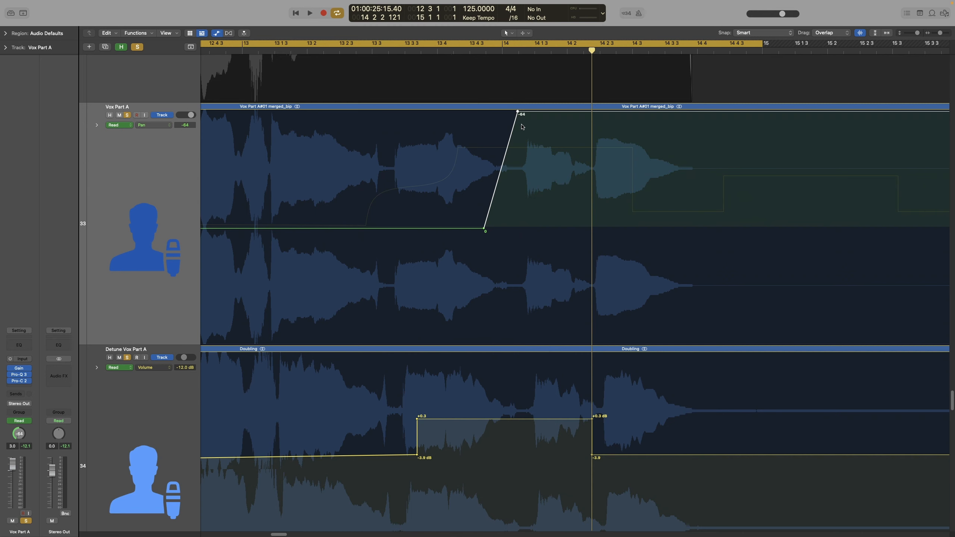
pyautogui.click(560, 111)
pyautogui.moveTo(560, 113); pyautogui.dragTo(576, 344)
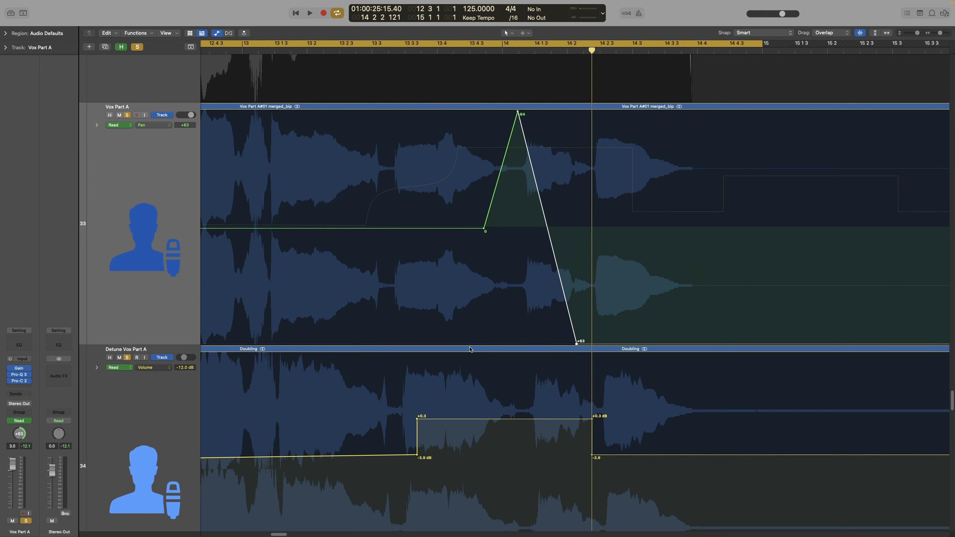
# Show Mute automation on Vox Part A and mute the passage from about 13 4 2 to 14 1 4
pyautogui.click(148, 125)
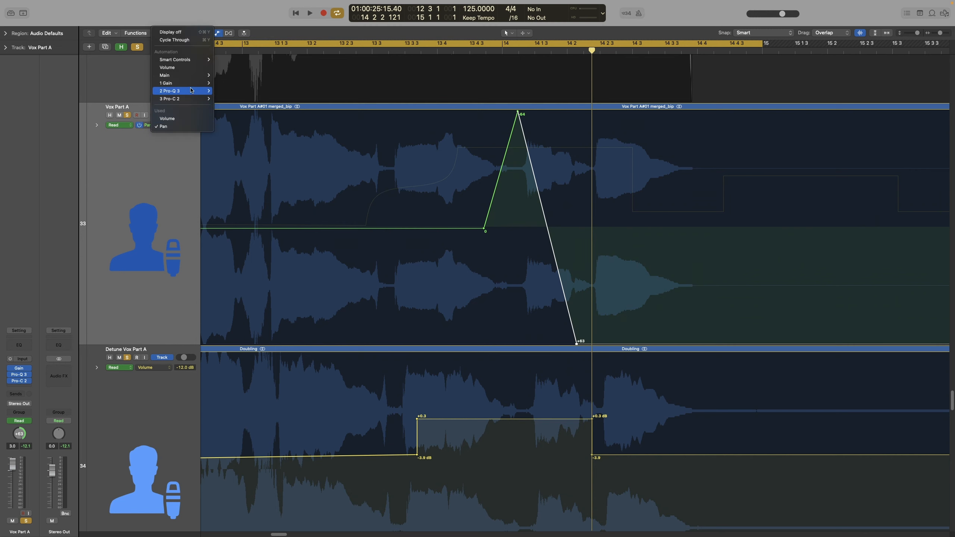
pyautogui.moveTo(188, 76)
pyautogui.click(256, 99)
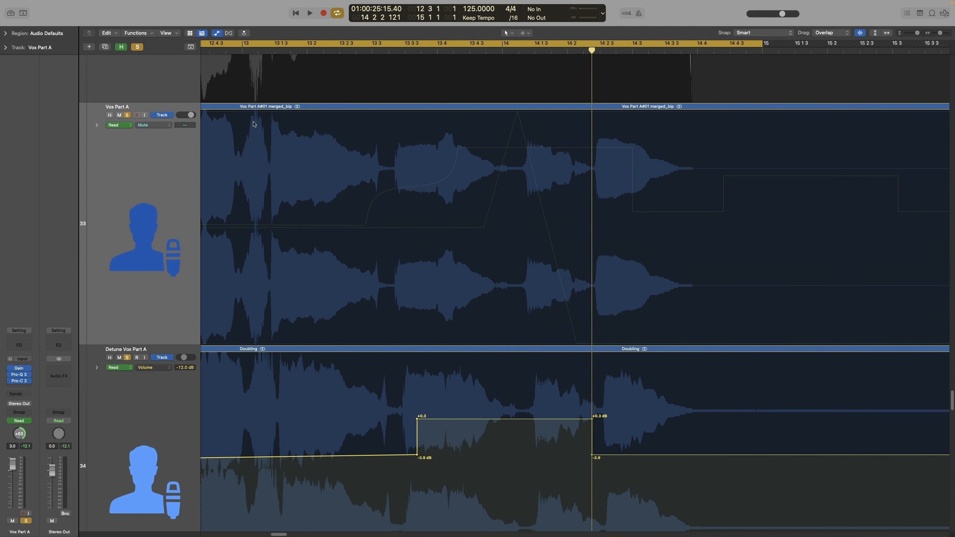
pyautogui.click(385, 248)
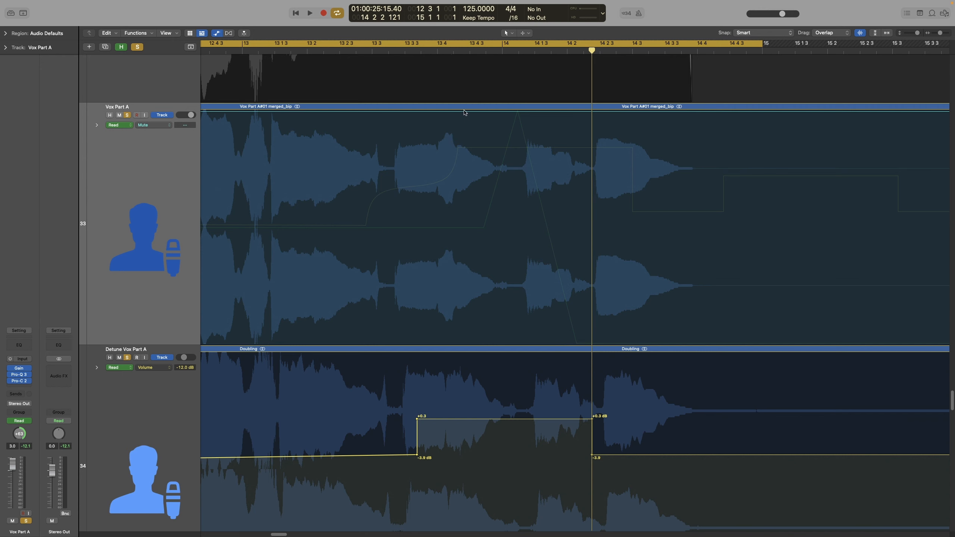
pyautogui.moveTo(465, 111); pyautogui.dragTo(465, 344)
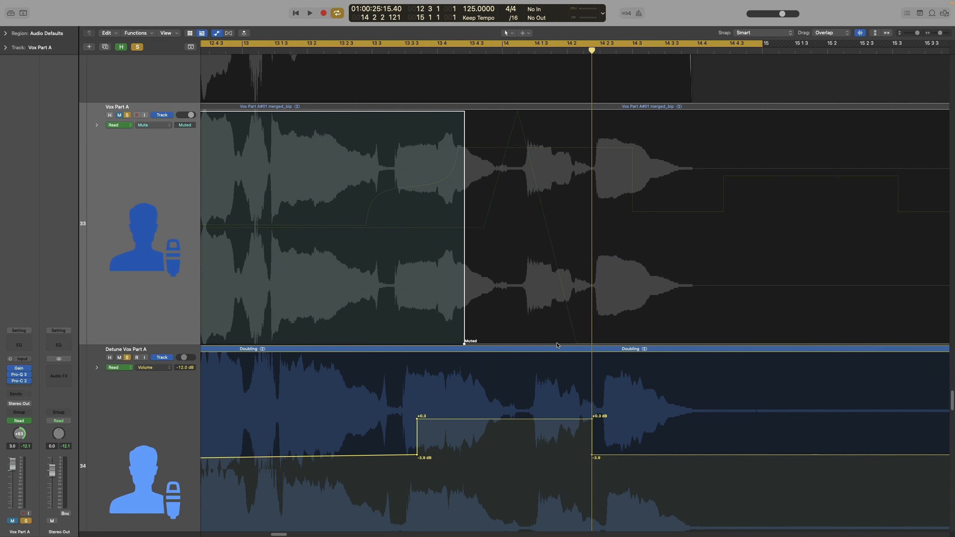
pyautogui.moveTo(558, 344); pyautogui.dragTo(557, 147)
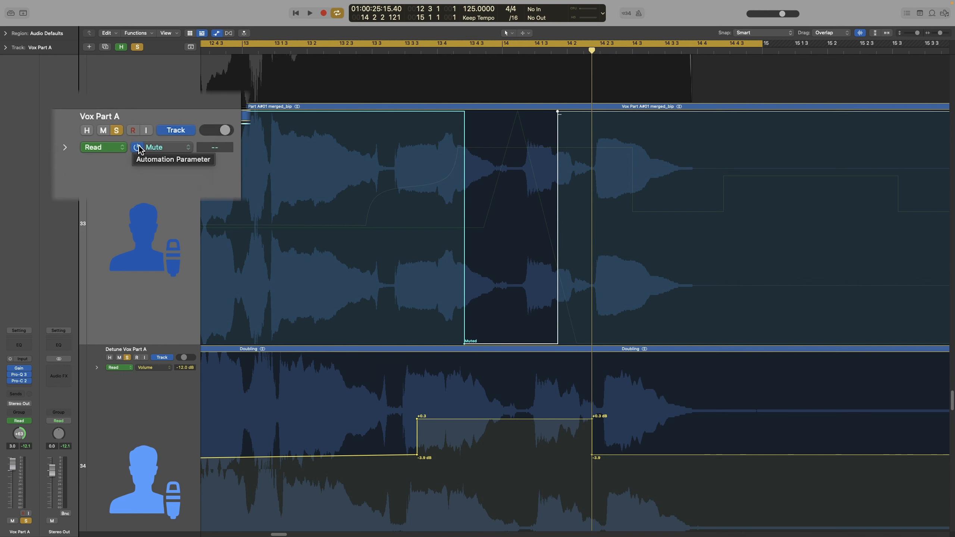
# Turn the Mute automation parameter of Vox Part A off and back on
pyautogui.click(137, 148)
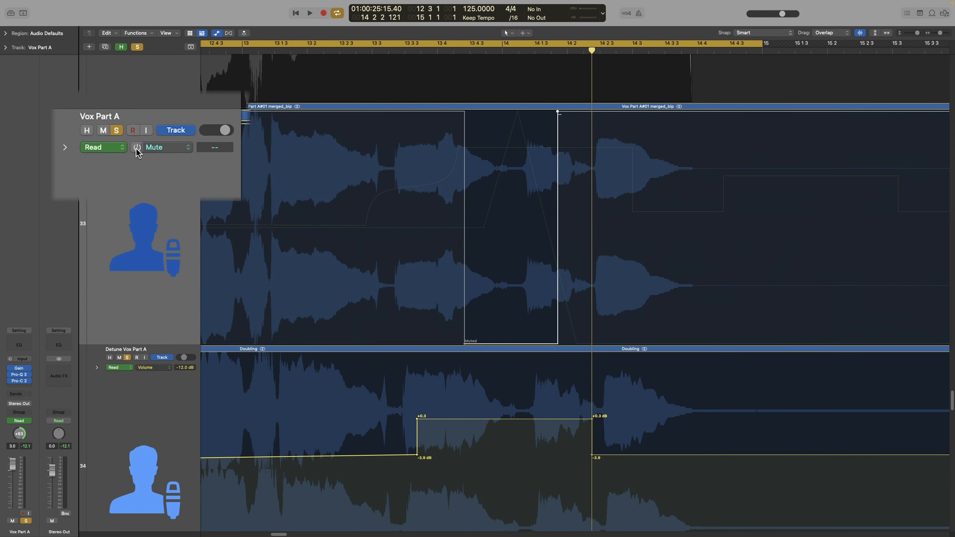
pyautogui.click(139, 126)
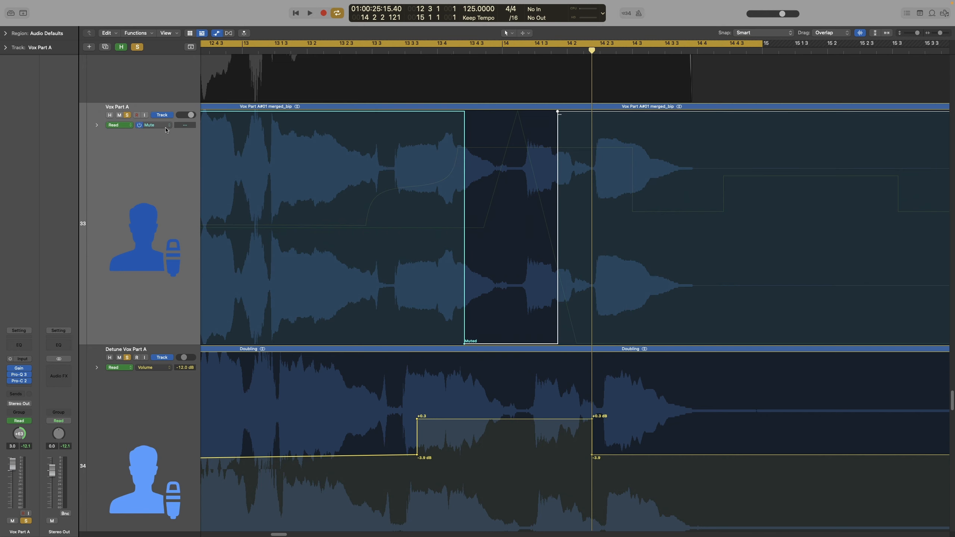
# Examine the used automation parameters of Vox Part A and the automation options offered for its lane
pyautogui.click(165, 127)
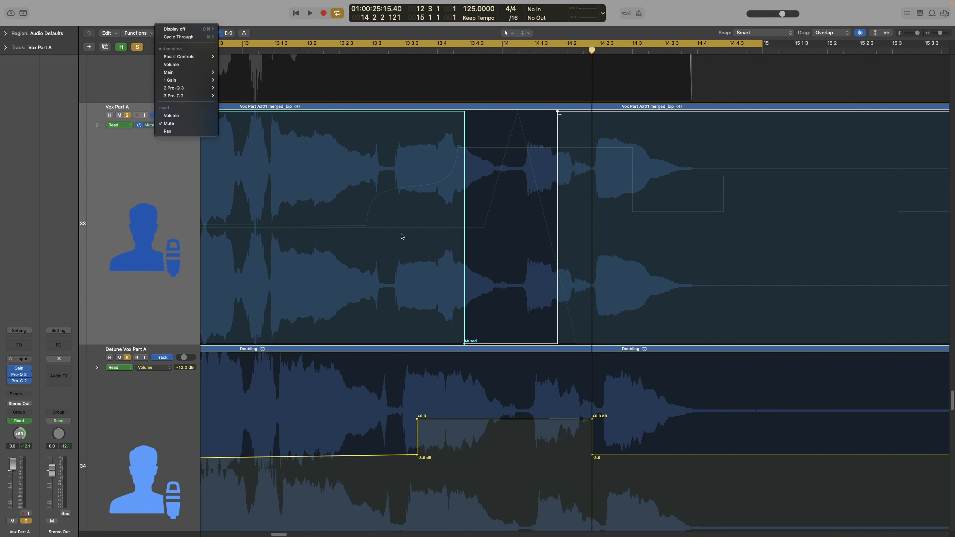
pyautogui.click(391, 252)
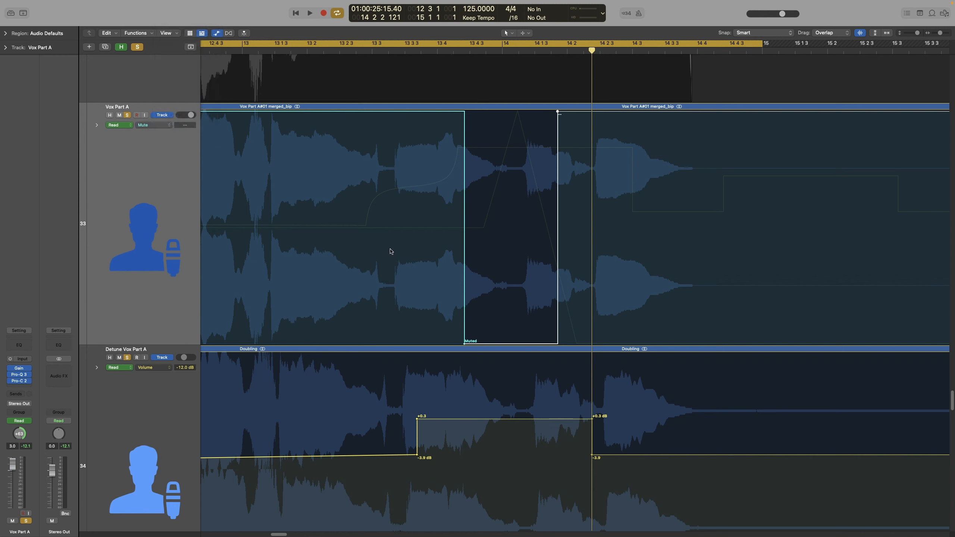
pyautogui.rightClick(499, 212)
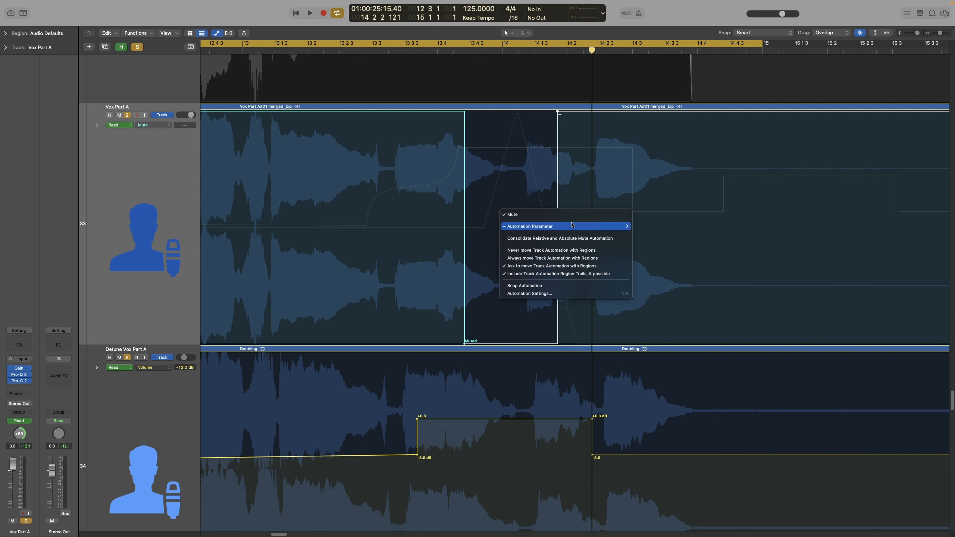
pyautogui.moveTo(560, 230)
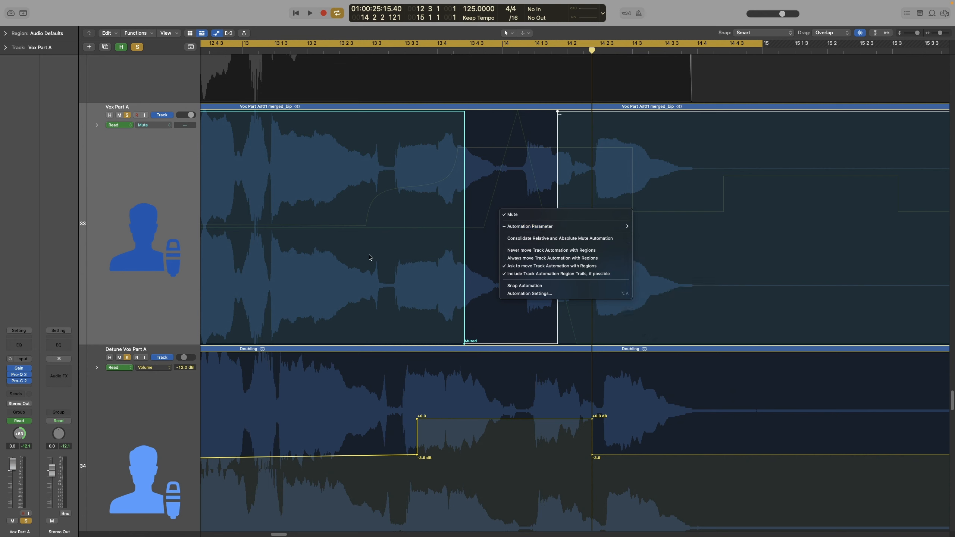
pyautogui.press('Escape')
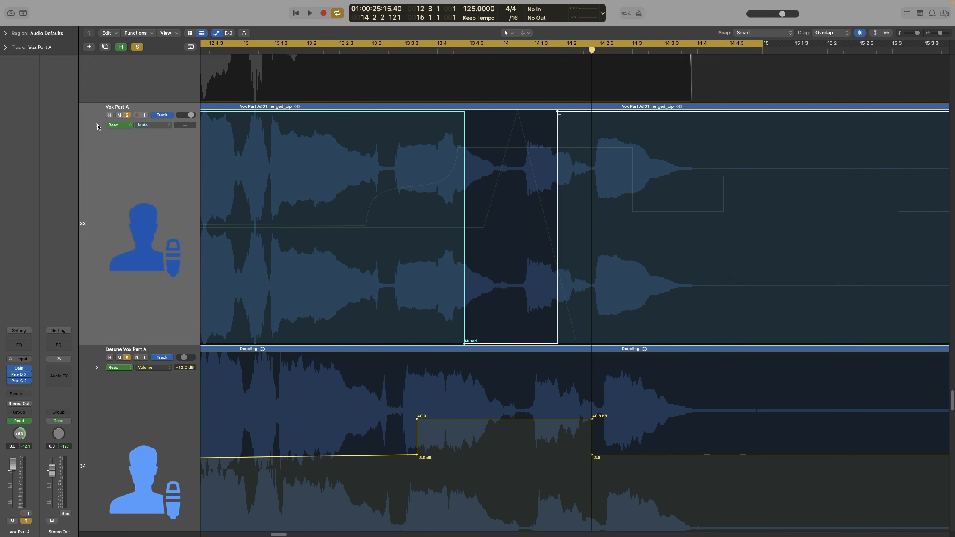
# Reduce the track heights and expand Vox Part A to display its Volume and Pan automation in separate lanes
pyautogui.press('super+Up')
pyautogui.press('super+Up')
pyautogui.press('super+Up')
pyautogui.press('super+Up')
pyautogui.press('super+Up')
pyautogui.press('super+Up')
pyautogui.press('super+Up')
pyautogui.press('super+Up')
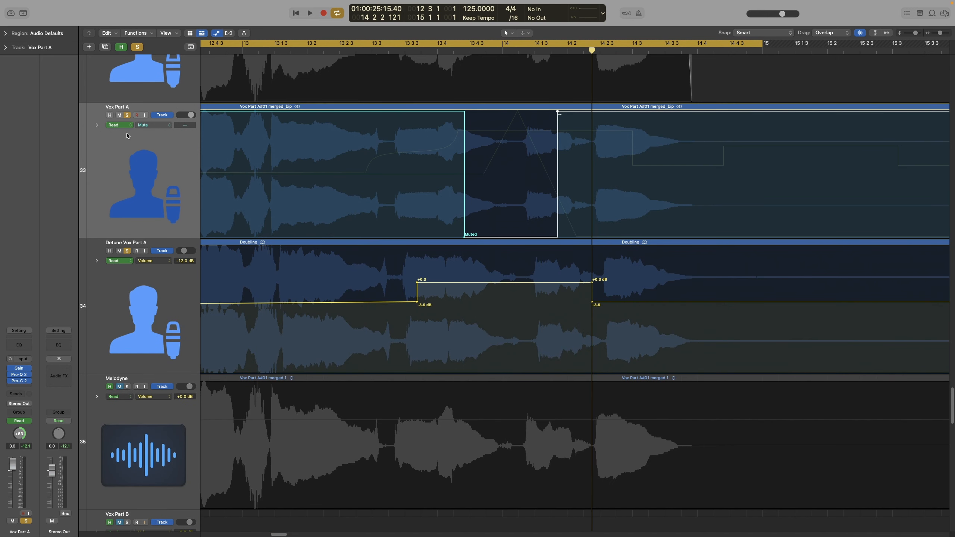
pyautogui.click(97, 125)
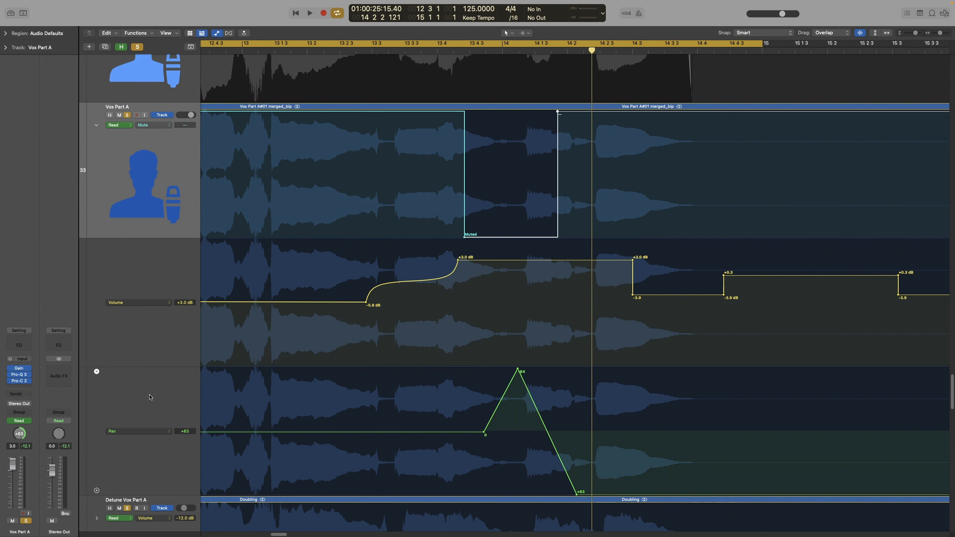
# Move the Pan automation lane above the Volume lane under Vox Part A and remove the Pan lane from view
pyautogui.moveTo(150, 398); pyautogui.dragTo(158, 244)
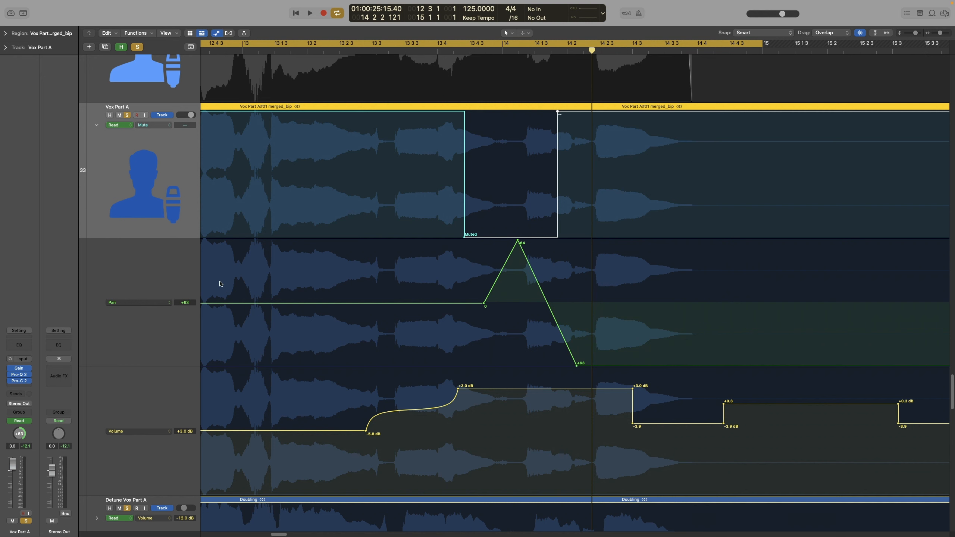
pyautogui.click(96, 243)
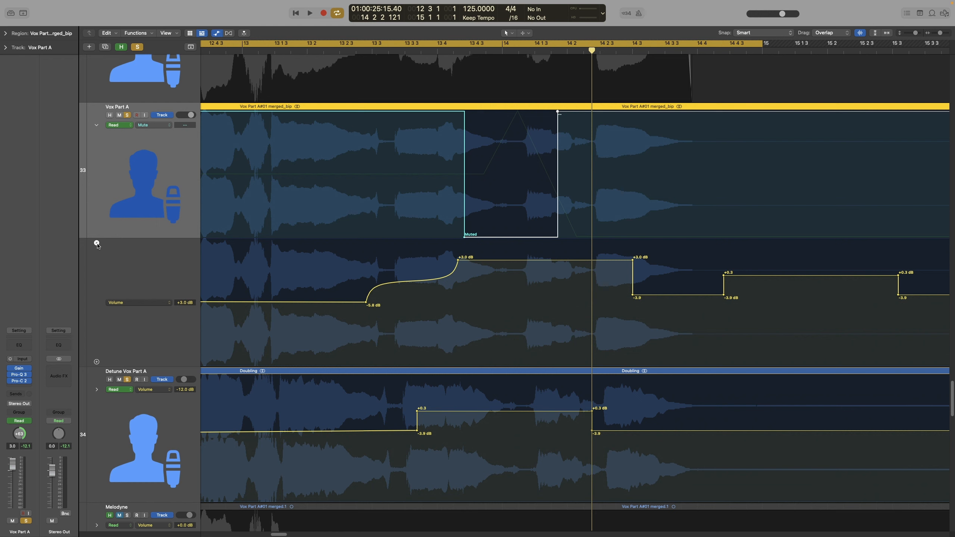
# Add another automation lane below the Volume lane of Vox Part A and assign it the Solo parameter
pyautogui.click(97, 363)
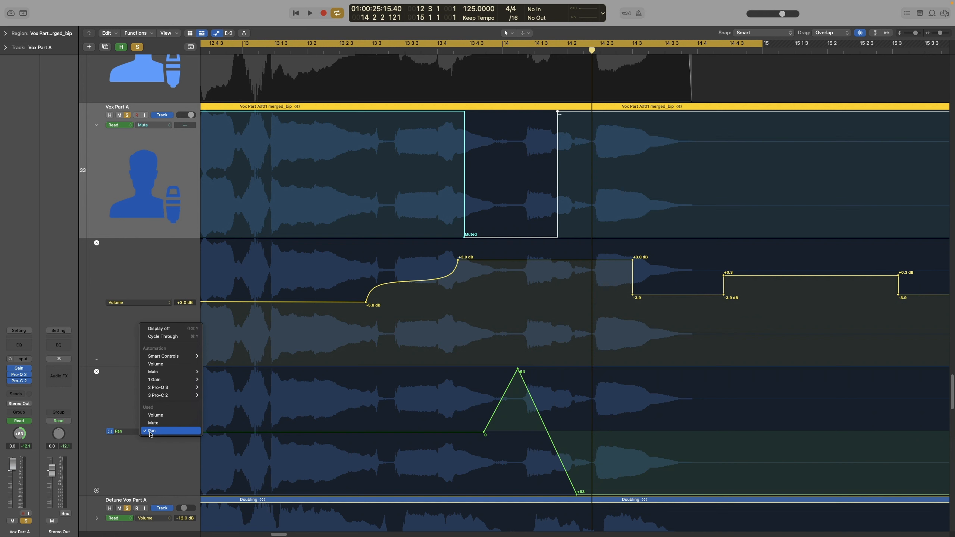
pyautogui.moveTo(169, 372)
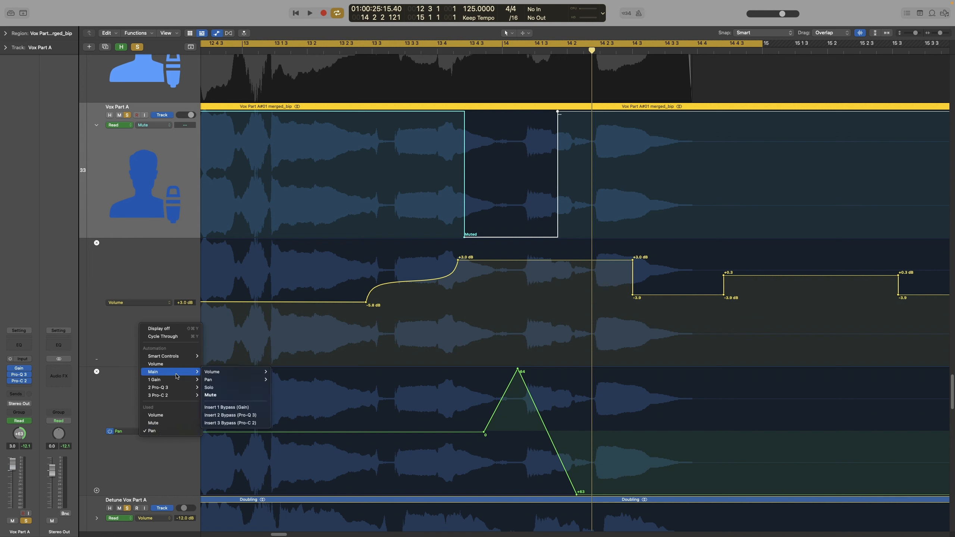
pyautogui.click(228, 388)
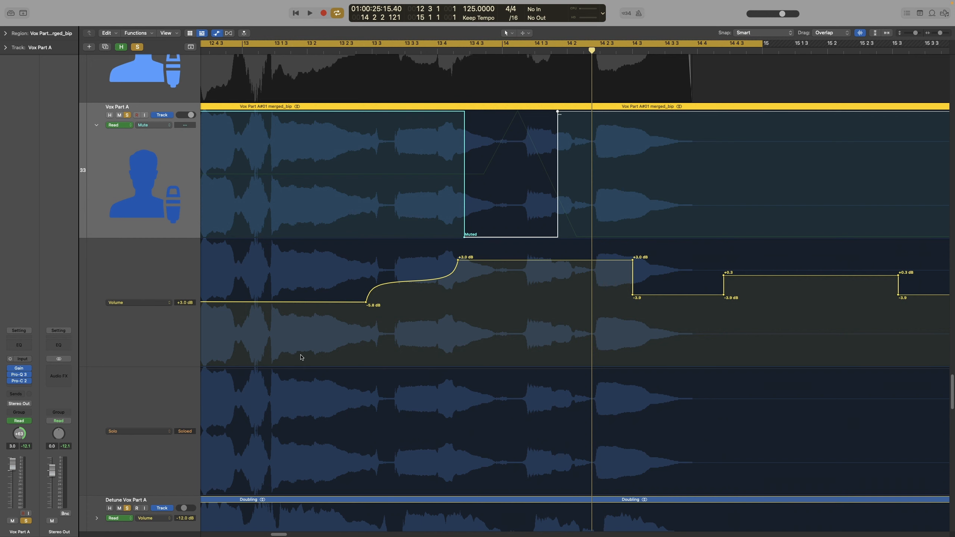
# Collapse the automation lanes of Vox Part A and display its Volume automation with taller tracks
pyautogui.scroll(2, 272, 357)
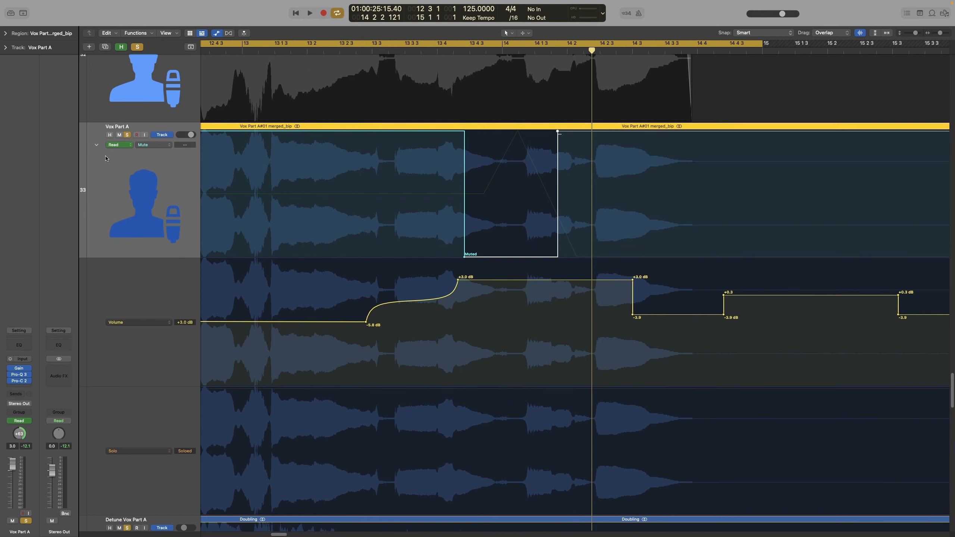
pyautogui.click(97, 146)
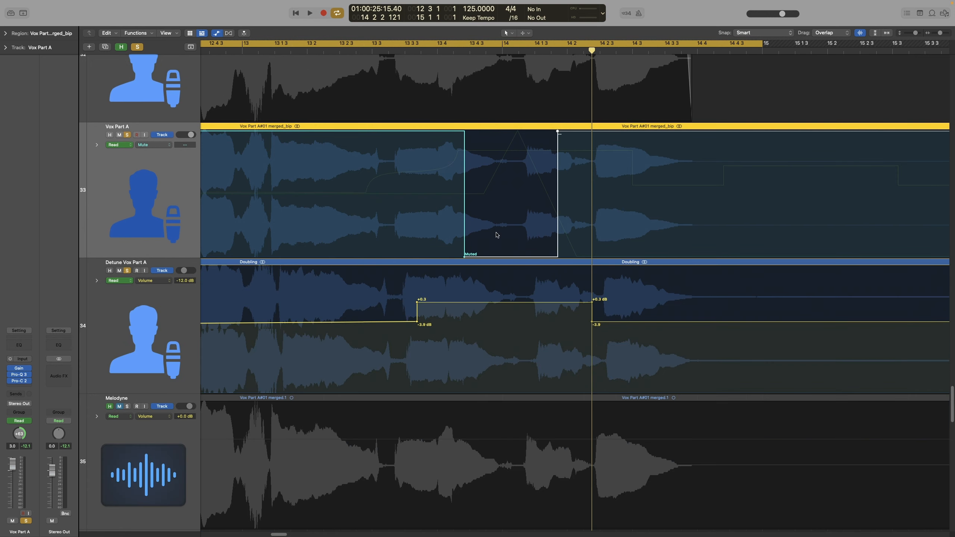
pyautogui.press('super+Down')
pyautogui.press('super+Down')
pyautogui.press('super+Down')
pyautogui.press('super+Down')
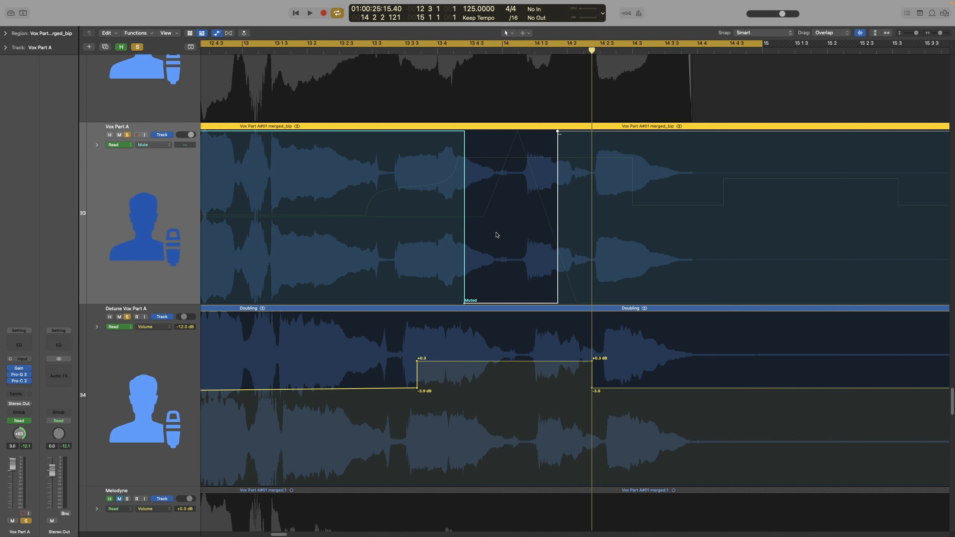
pyautogui.click(152, 145)
pyautogui.click(161, 135)
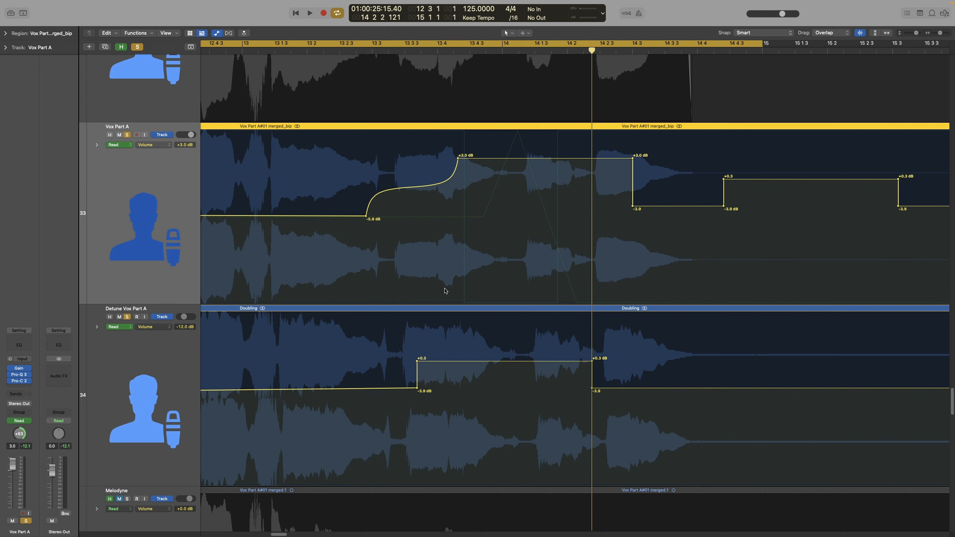
# Examine the available commands for deleting automation on the selected track
pyautogui.moveTo(153, 149)
pyautogui.click(157, 4)
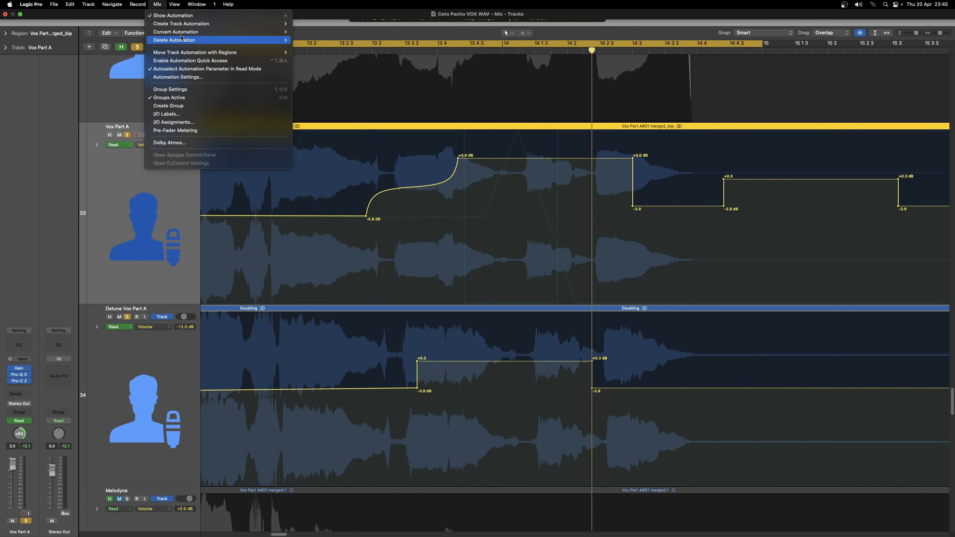
pyautogui.moveTo(284, 41)
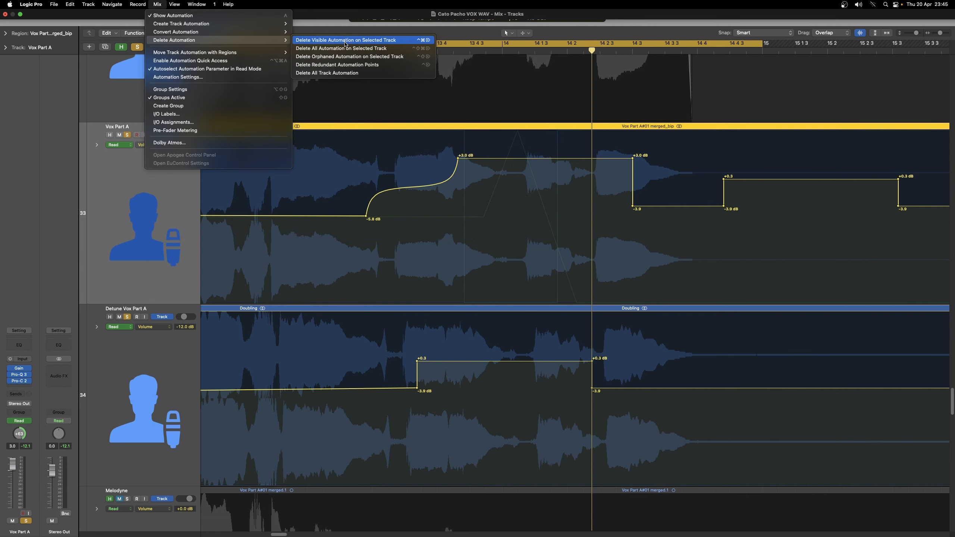
pyautogui.click(350, 57)
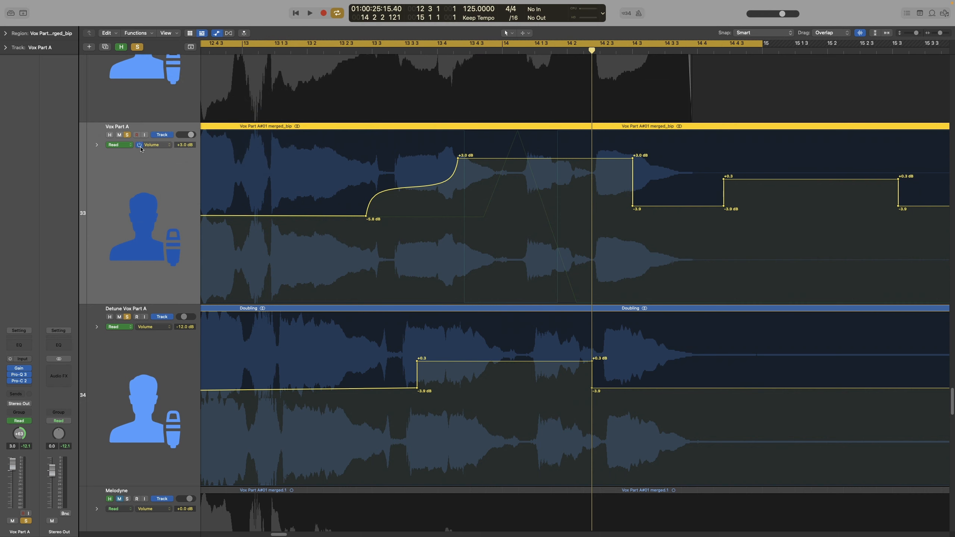
# Delete the visible Volume automation on Vox Part A
pyautogui.click(157, 4)
pyautogui.moveTo(226, 40)
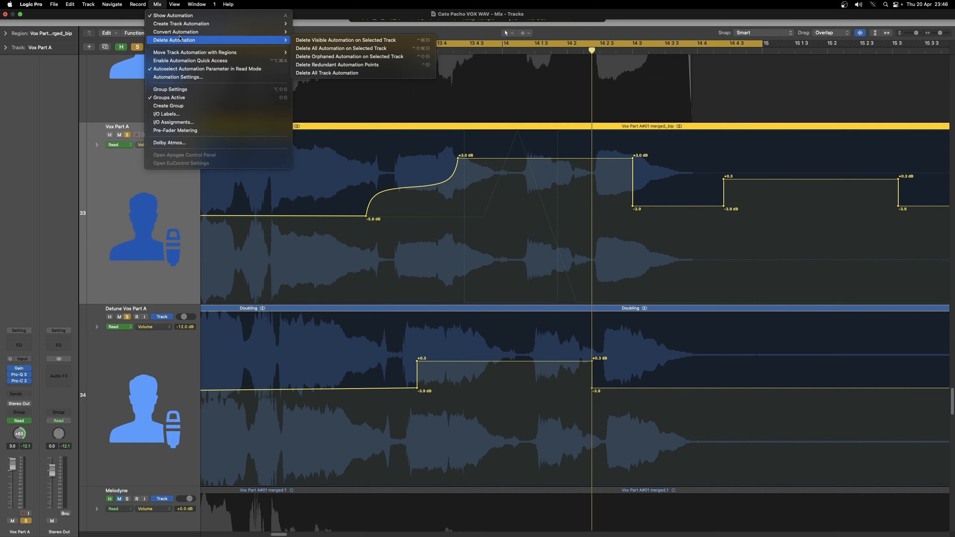
pyautogui.click(366, 40)
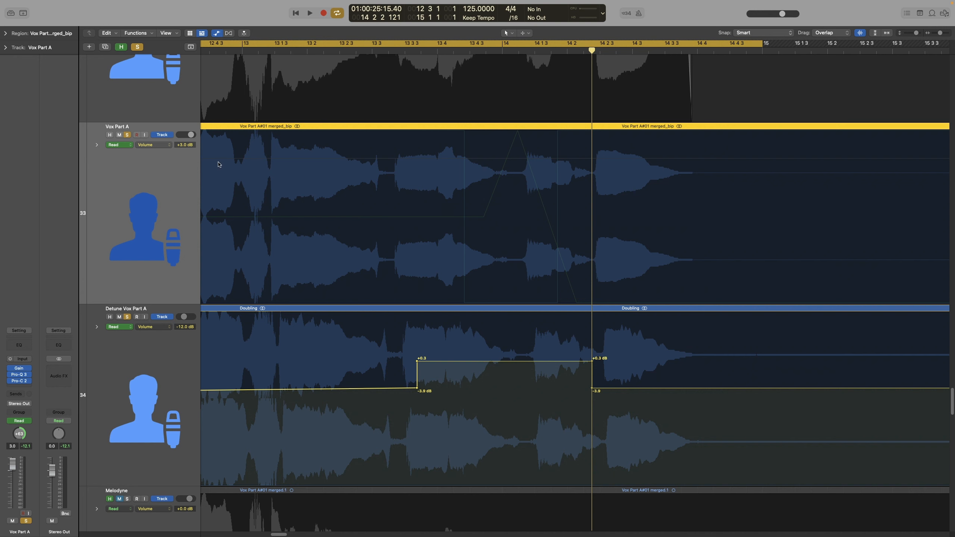
# Delete all automation on Vox Part A and undo the deletion
pyautogui.click(158, 4)
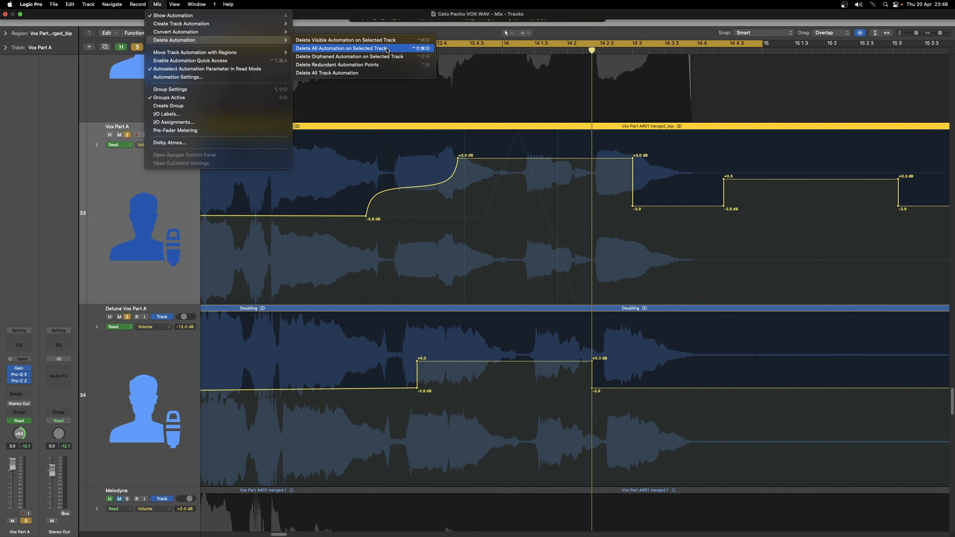
pyautogui.click(387, 49)
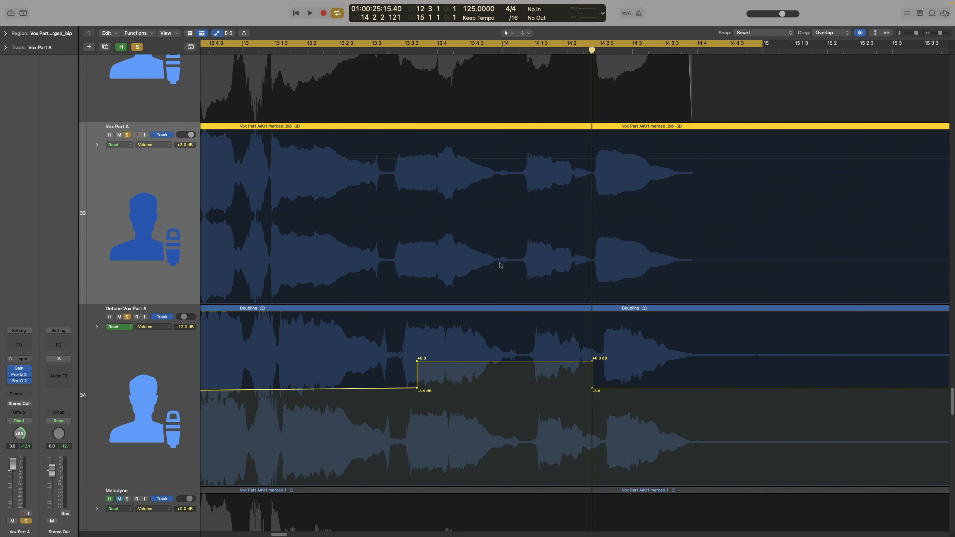
pyautogui.press('super+z')
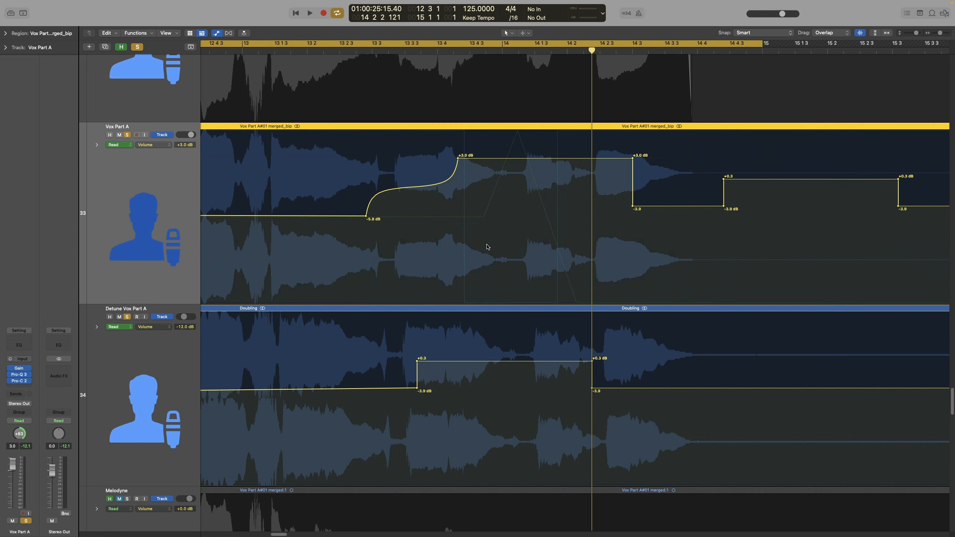
# Add four redundant -5.8 dB points along the flat Volume line of Vox Part A before the curve
pyautogui.click(158, 4)
pyautogui.moveTo(210, 44)
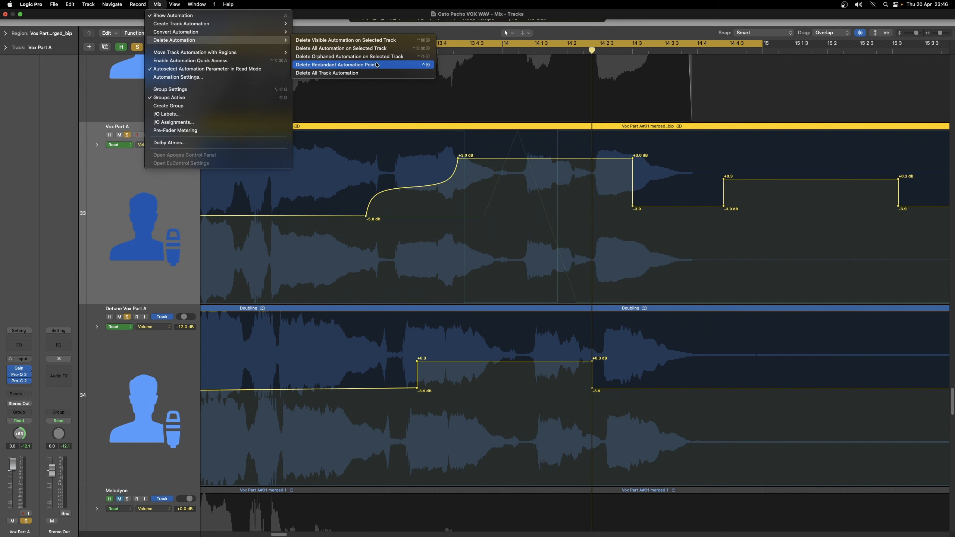
pyautogui.click(410, 209)
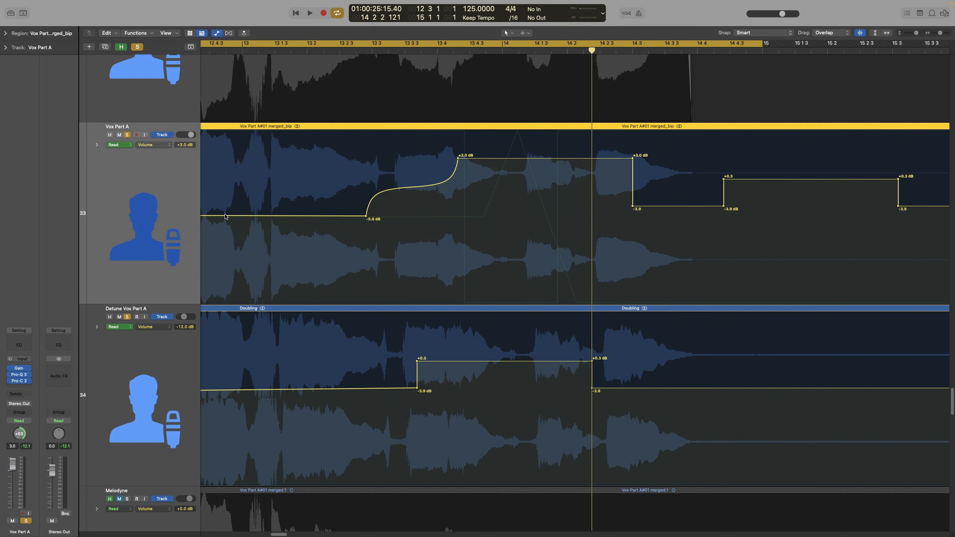
pyautogui.click(225, 215)
pyautogui.click(244, 216)
pyautogui.click(284, 216)
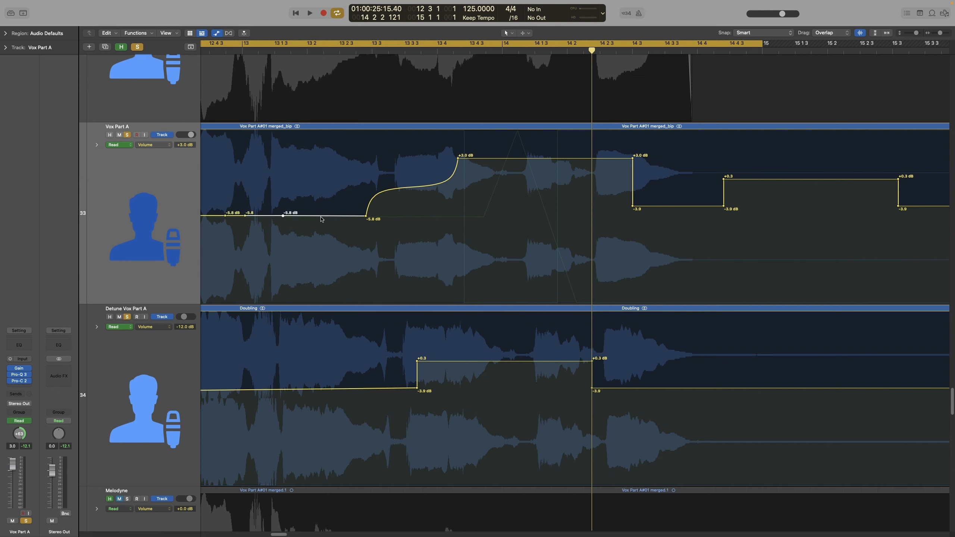
pyautogui.click(321, 217)
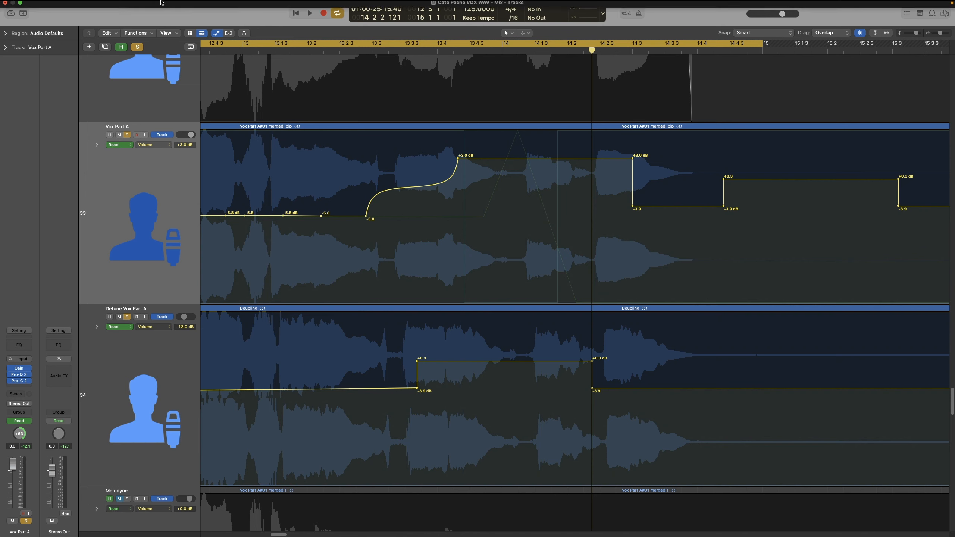
# Delete the redundant automation points on Vox Part A
pyautogui.click(157, 4)
pyautogui.moveTo(263, 40)
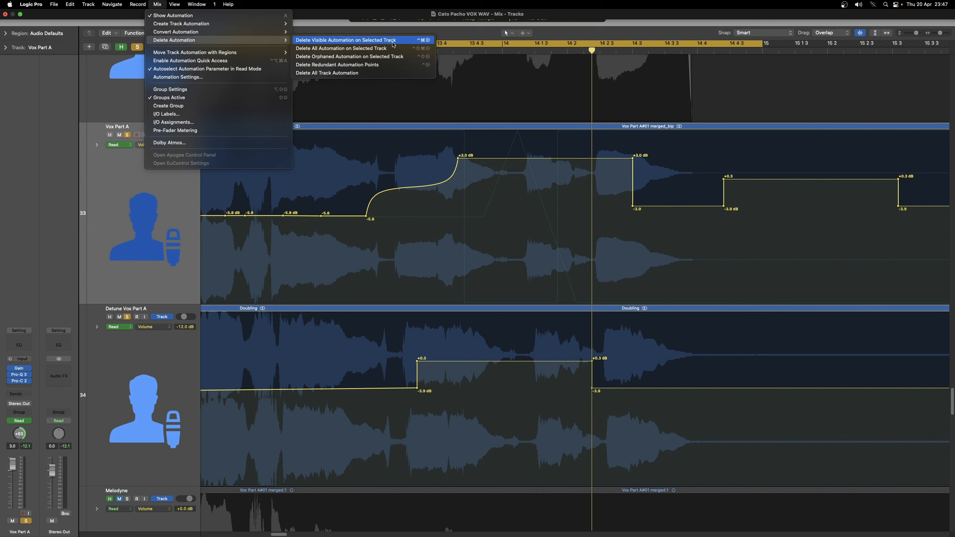
pyautogui.click(409, 64)
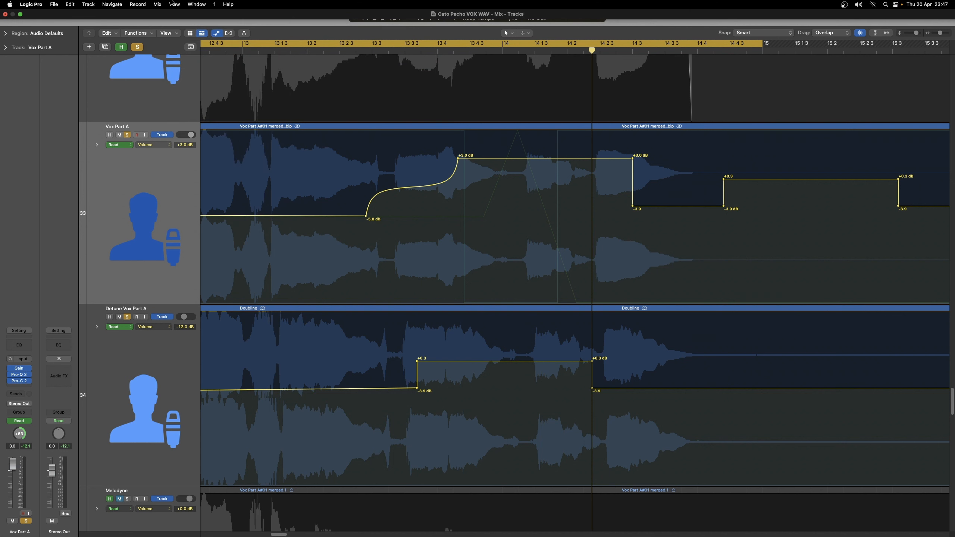
# Review the remaining automation deletion options, including Delete All Track Automation
pyautogui.click(157, 4)
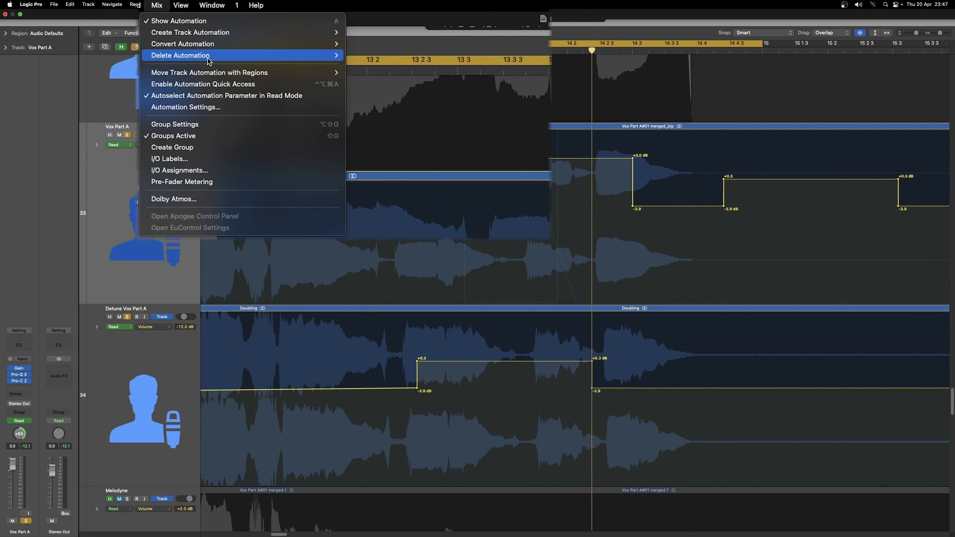
pyautogui.moveTo(271, 43)
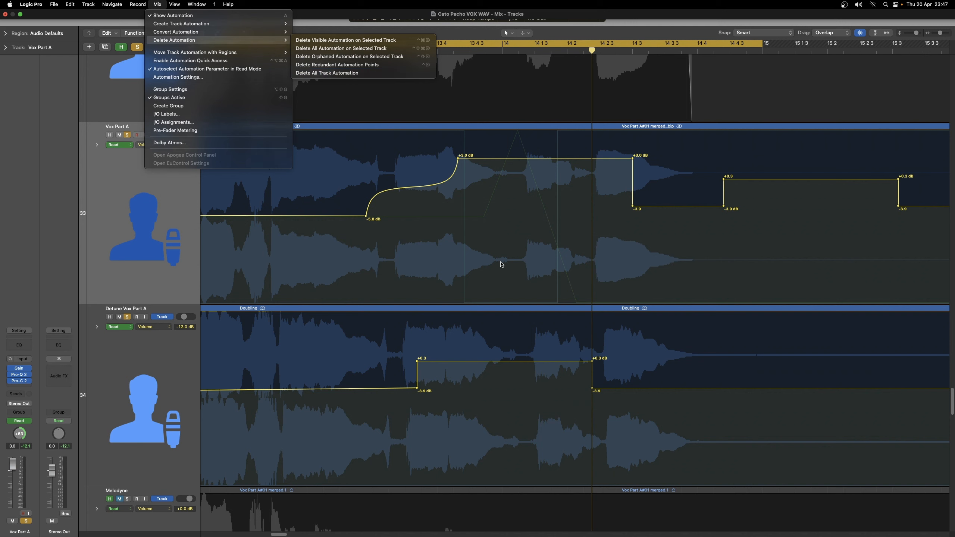
pyautogui.click(500, 264)
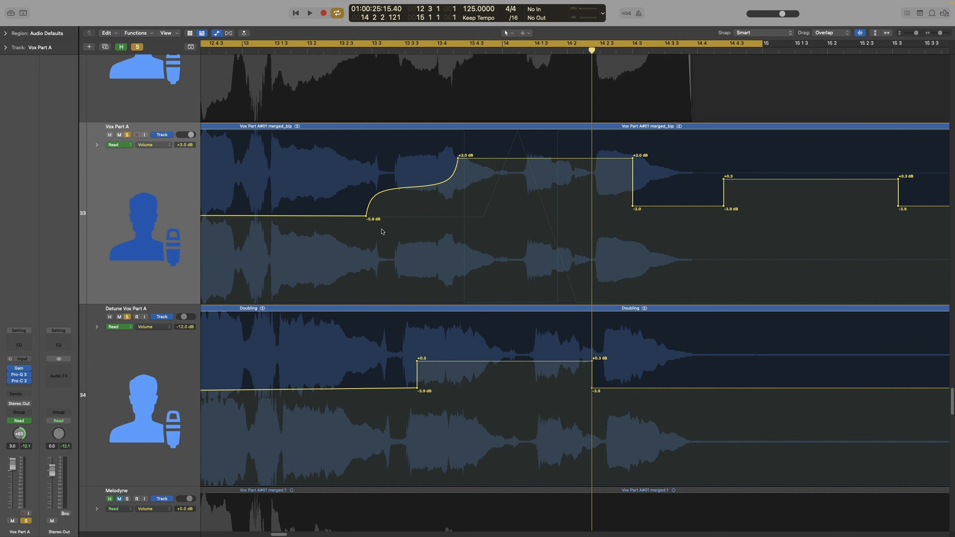
# Compare the commands offered for the Vox Part A track with automation shown and with automation hidden
pyautogui.rightClick(95, 181)
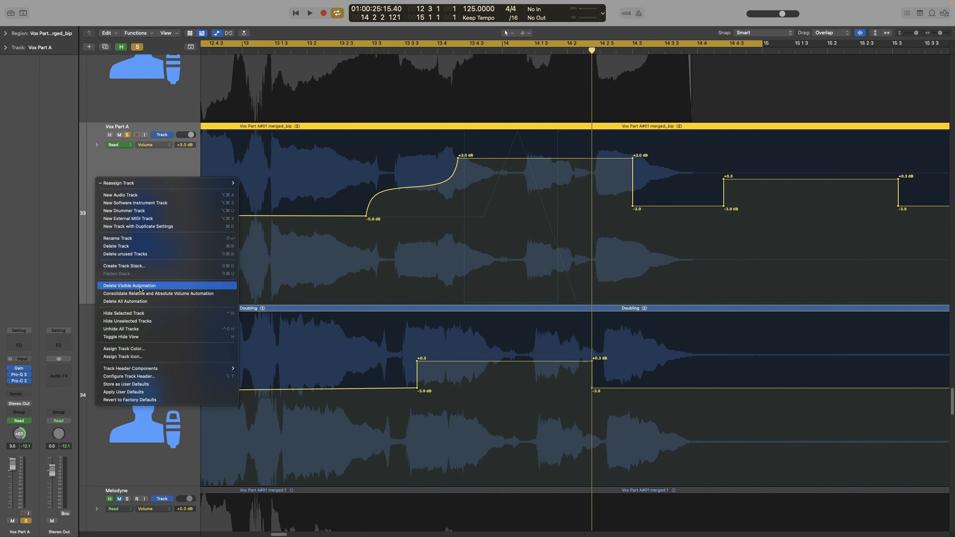
pyautogui.click(145, 304)
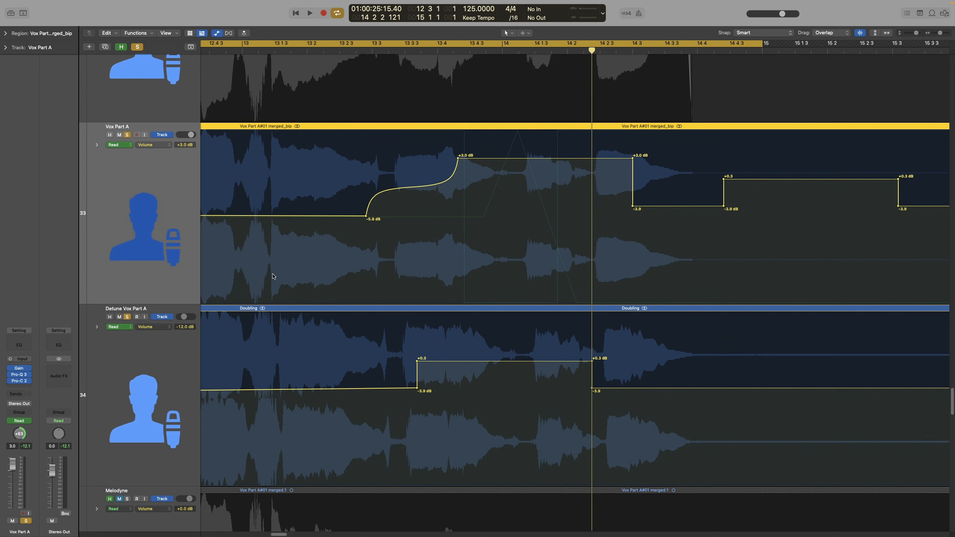
pyautogui.press('a')
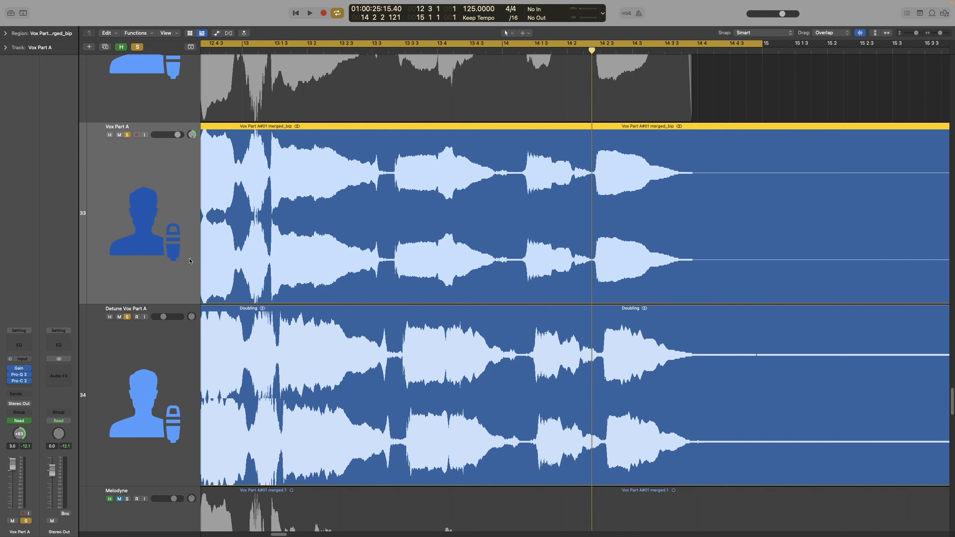
pyautogui.press('t')
pyautogui.rightClick(98, 226)
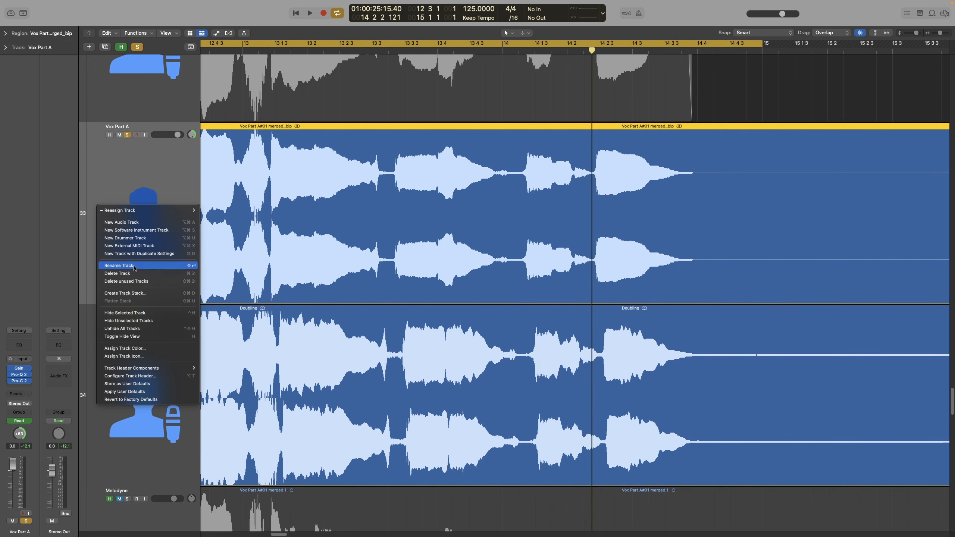
pyautogui.click(296, 225)
pyautogui.press('a')
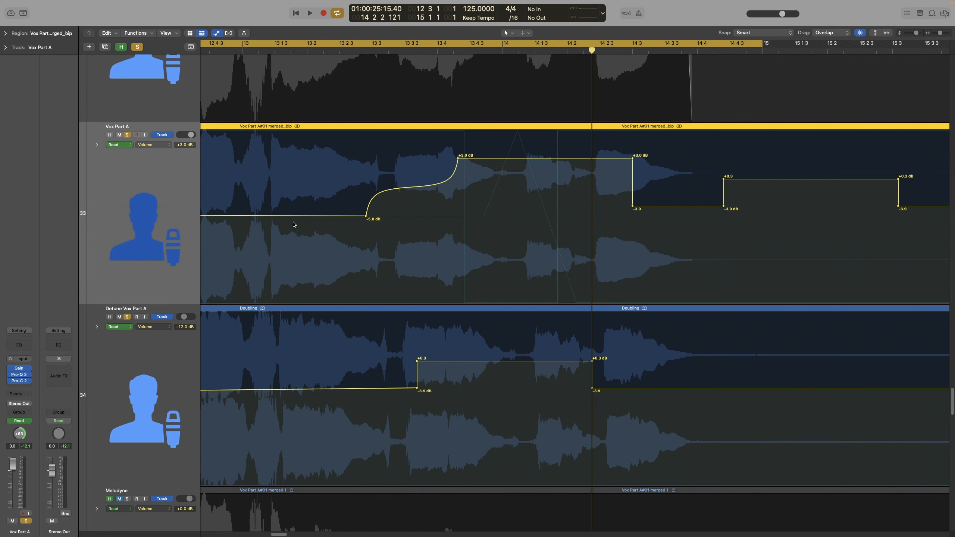
pyautogui.rightClick(96, 238)
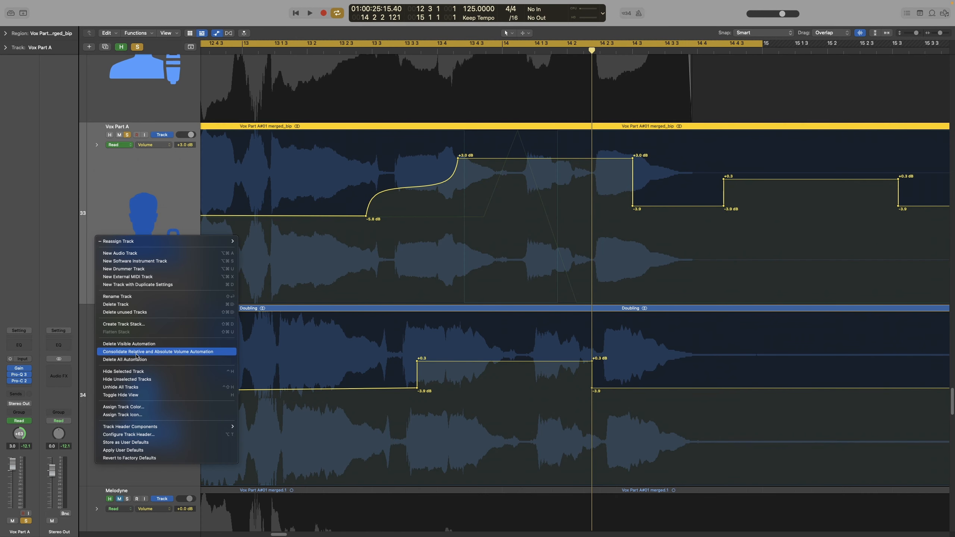
pyautogui.click(353, 319)
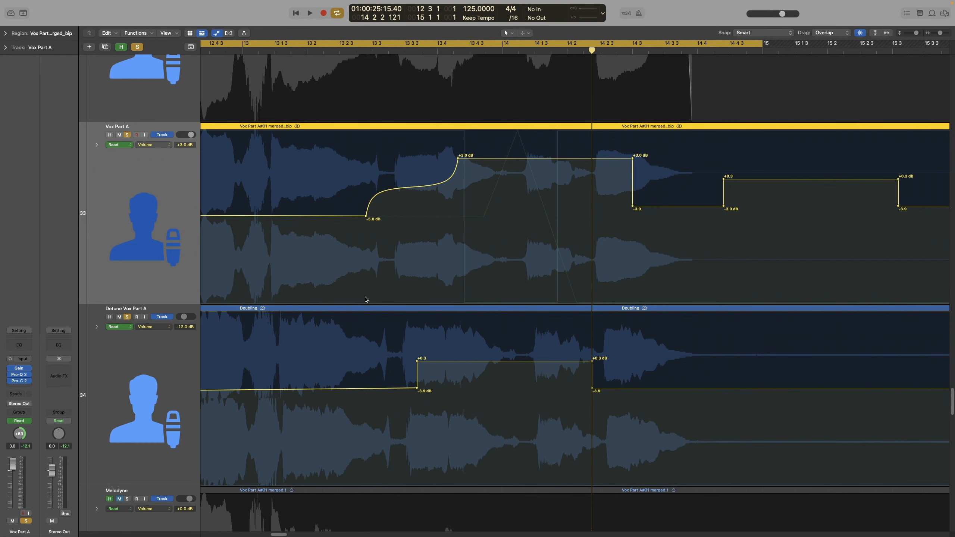
# Zoom out the arrangement to show about bars 9 to 19 and select the Vox Part A track numbered 32
pyautogui.press('super+Up')
pyautogui.press('super+Up')
pyautogui.press('super+Up')
pyautogui.scroll(5, 366, 300)
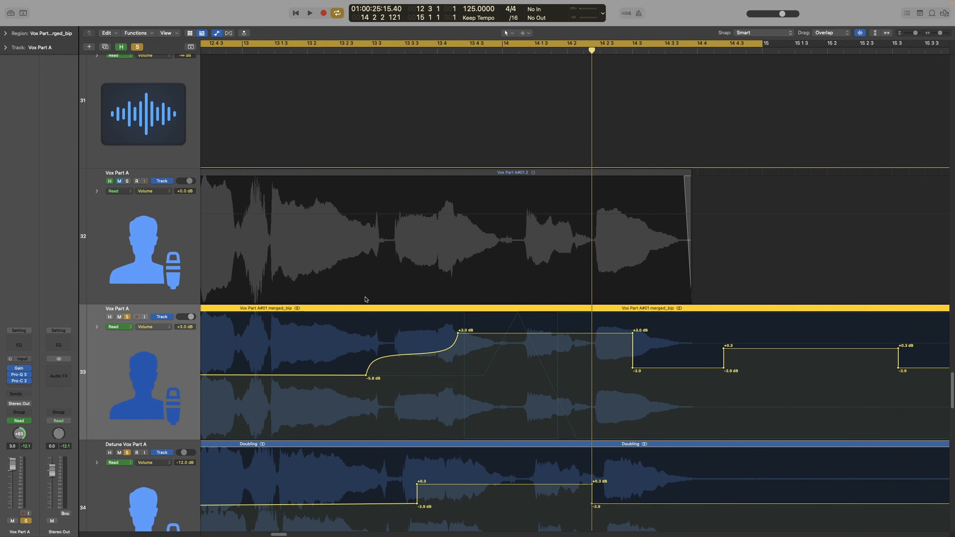
pyautogui.press('super+Up')
pyautogui.press('super+Left')
pyautogui.press('super+Left')
pyautogui.press('super+Left')
pyautogui.press('super+Left')
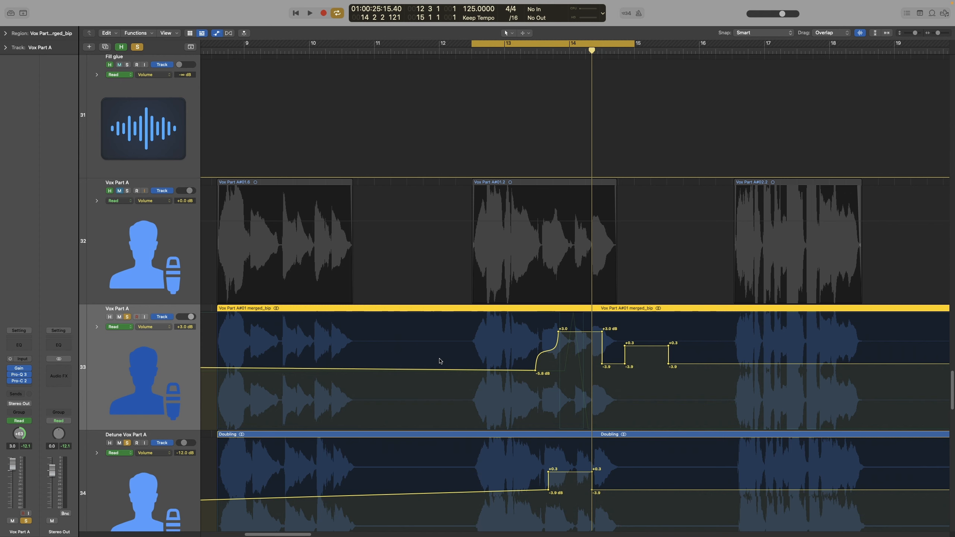
pyautogui.hscroll(-2, 441, 361)
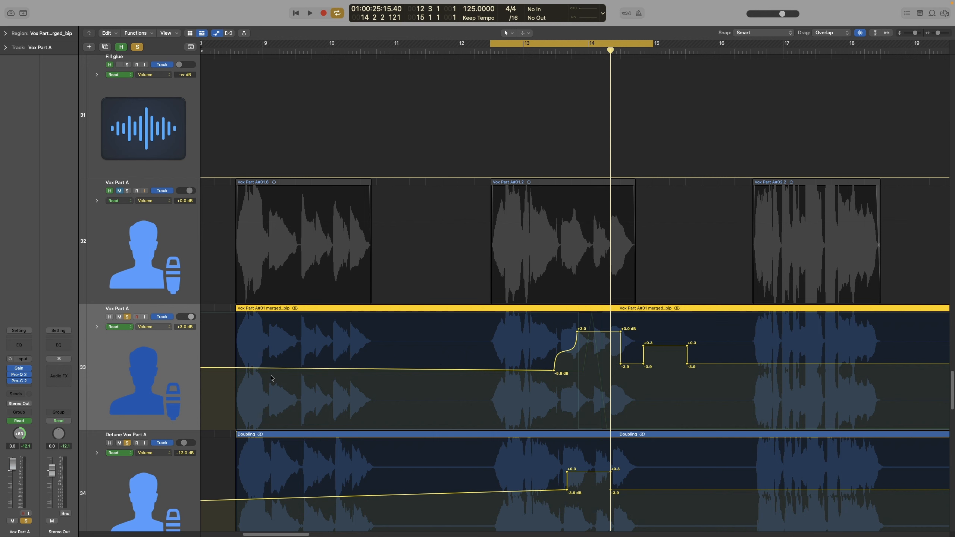
pyautogui.click(144, 191)
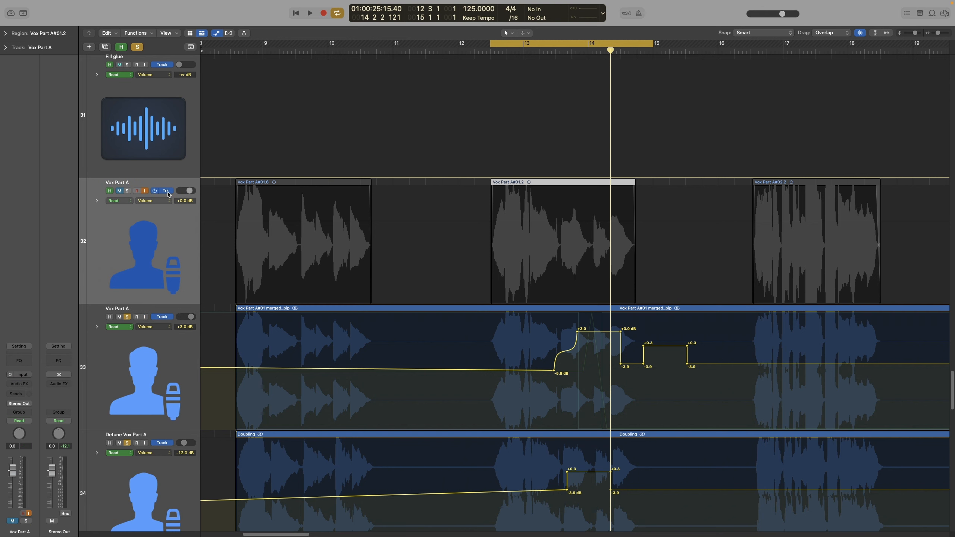
# Switch the Vox Part A track numbered 32 to region automation, unmute it and solo it
pyautogui.click(167, 192)
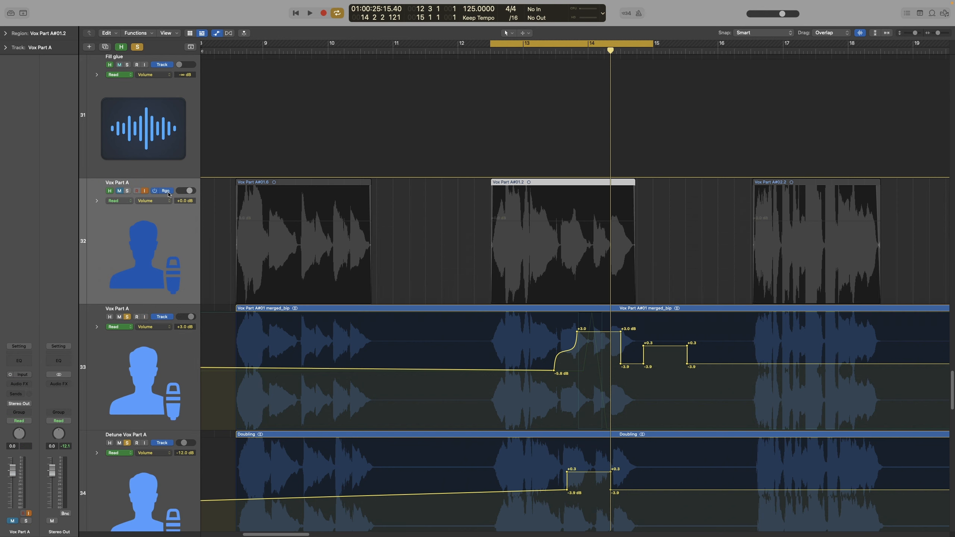
pyautogui.click(168, 192)
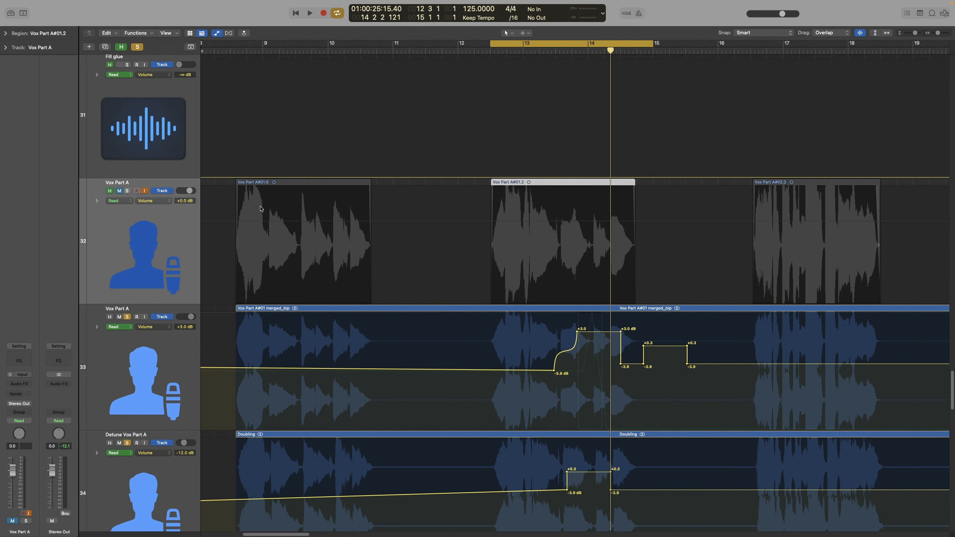
pyautogui.click(170, 191)
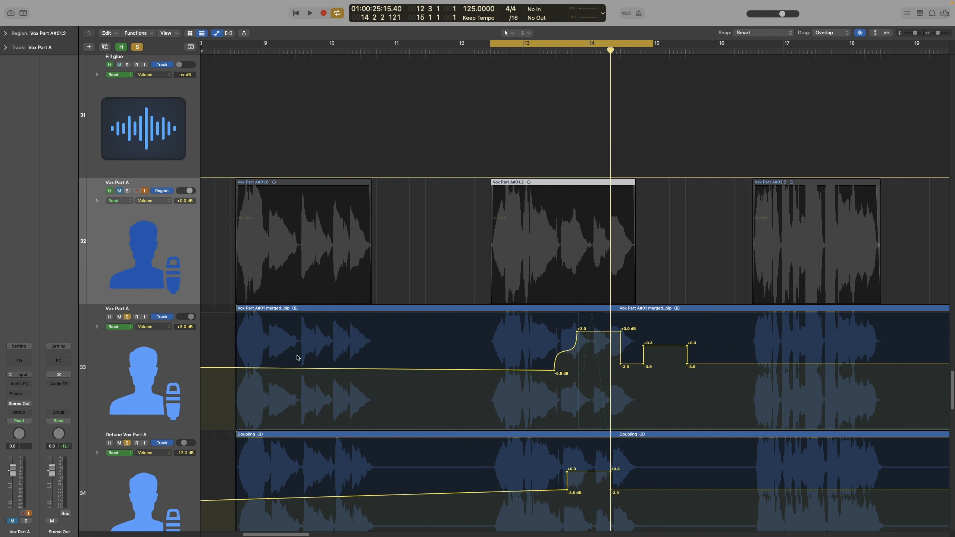
pyautogui.click(119, 191)
pyautogui.click(128, 191)
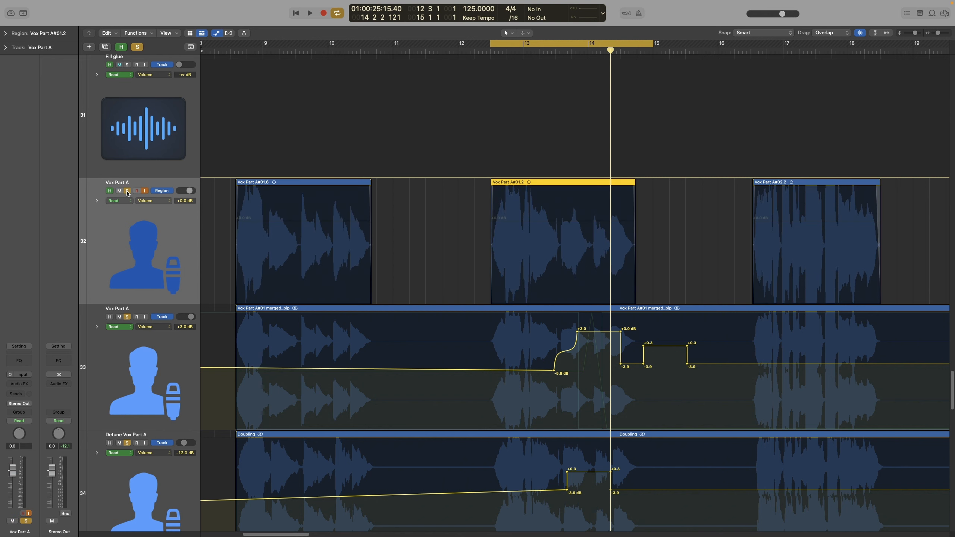
# Add region volume points at +0.0, +4.3, -6.7 and +1.2 dB on Vox Part A#01.6 and move the region to just after bar 10
pyautogui.click(276, 222)
pyautogui.click(292, 221)
pyautogui.click(312, 221)
pyautogui.click(345, 221)
pyautogui.moveTo(292, 221); pyautogui.dragTo(346, 214)
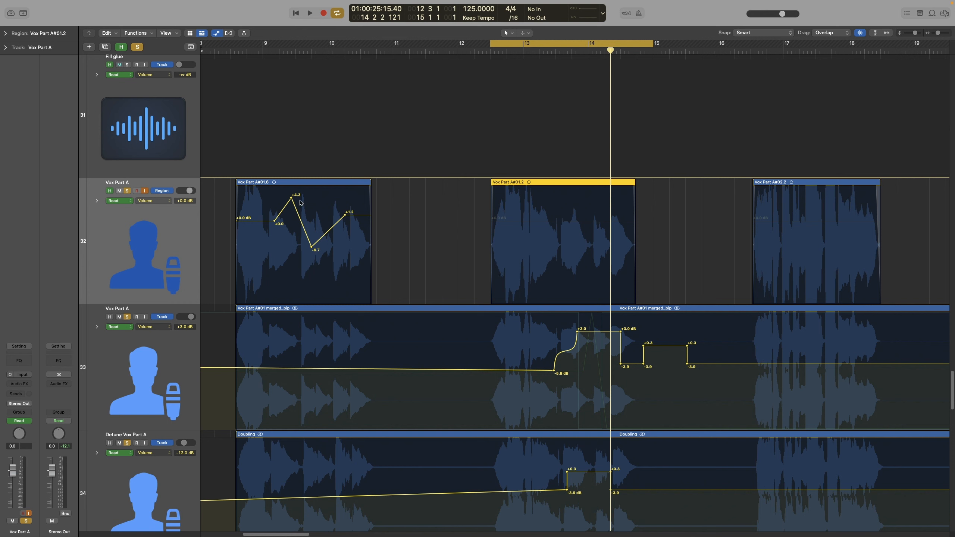
pyautogui.moveTo(307, 187); pyautogui.dragTo(425, 186)
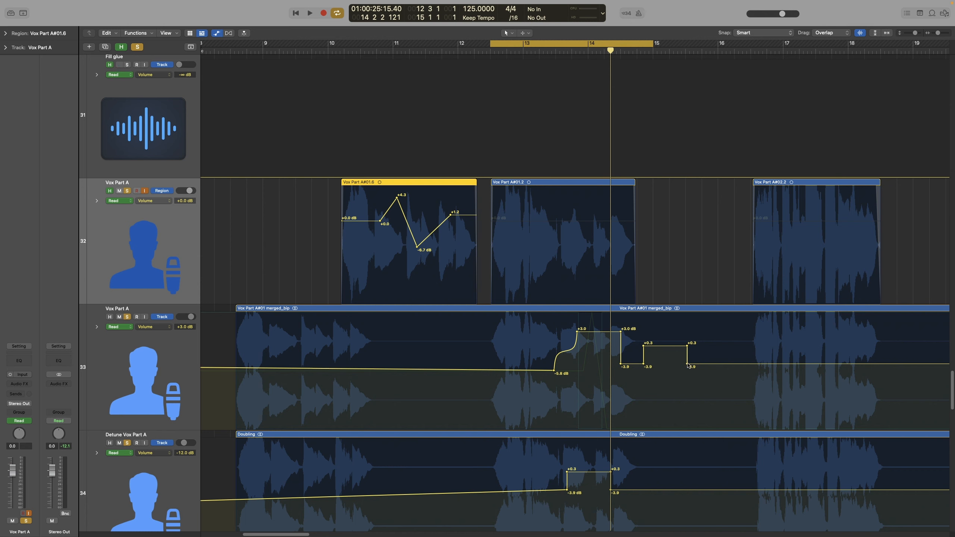
# Try moving the merged region on track 33 over one bar earlier together with its track automation, and undo the move
pyautogui.moveTo(707, 315); pyautogui.dragTo(617, 314)
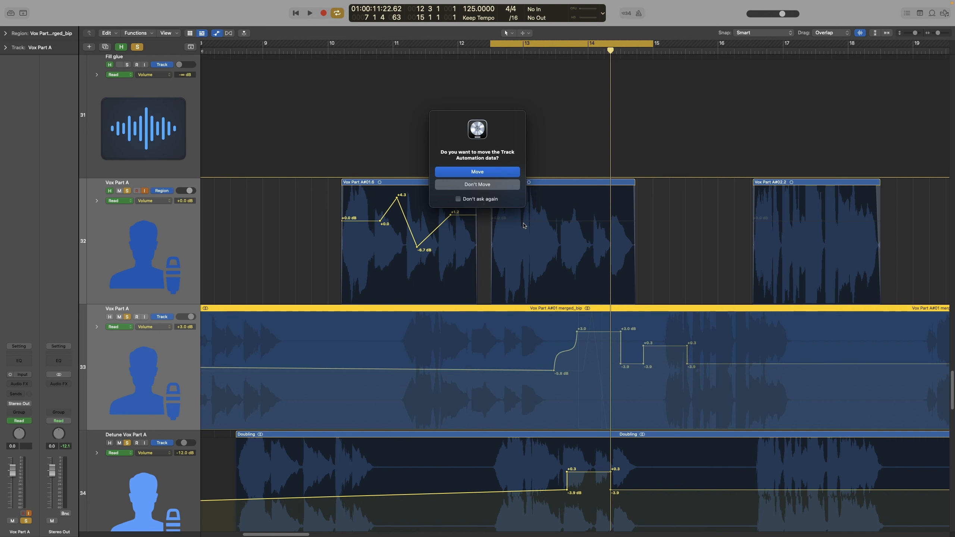
pyautogui.click(493, 172)
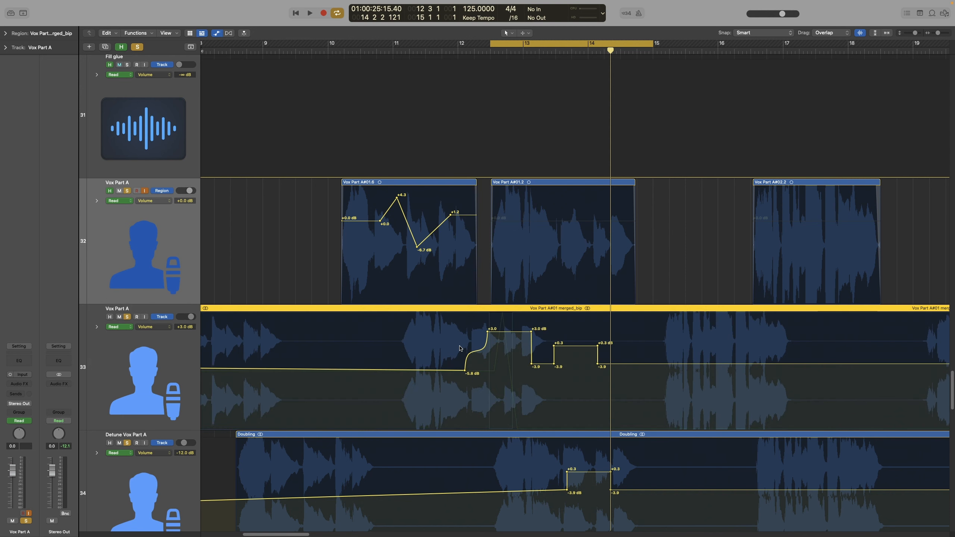
pyautogui.press('super+z')
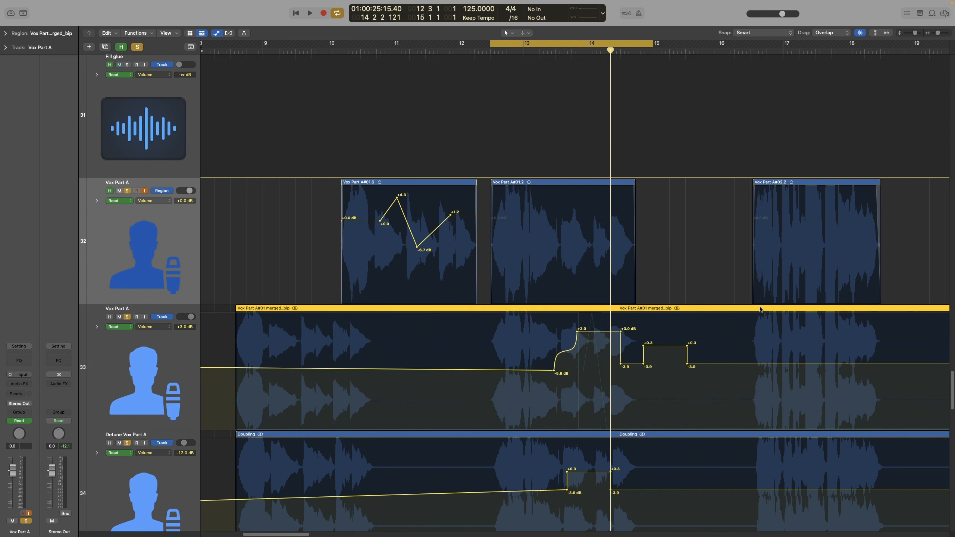
# Try moving the merged region on track 33 earlier without its automation, and check the options for moving track automation with regions
pyautogui.moveTo(793, 316); pyautogui.dragTo(683, 317)
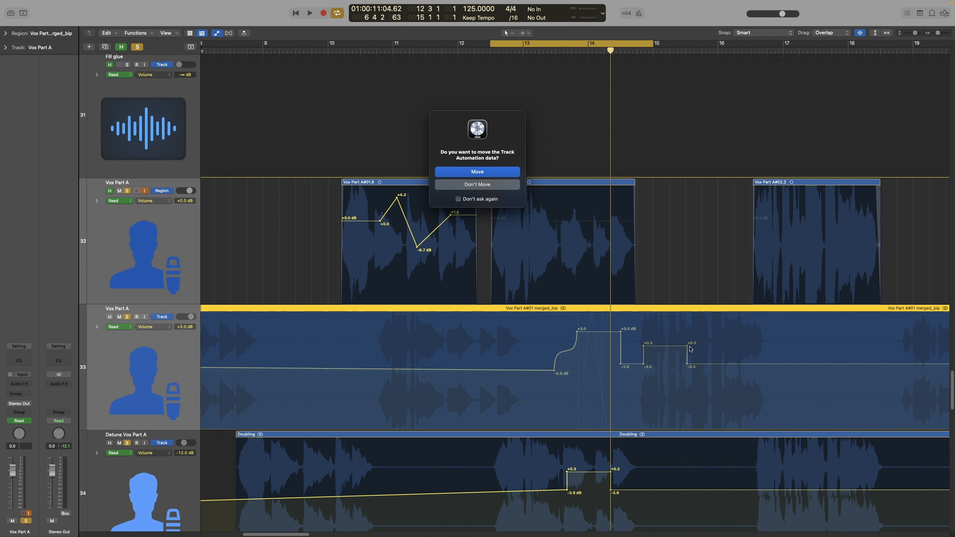
pyautogui.click(480, 186)
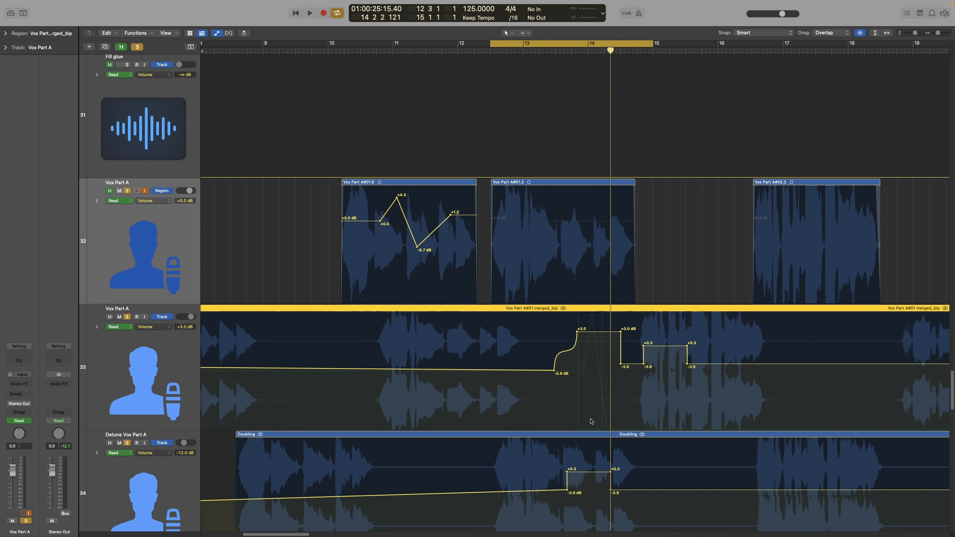
pyautogui.rightClick(578, 376)
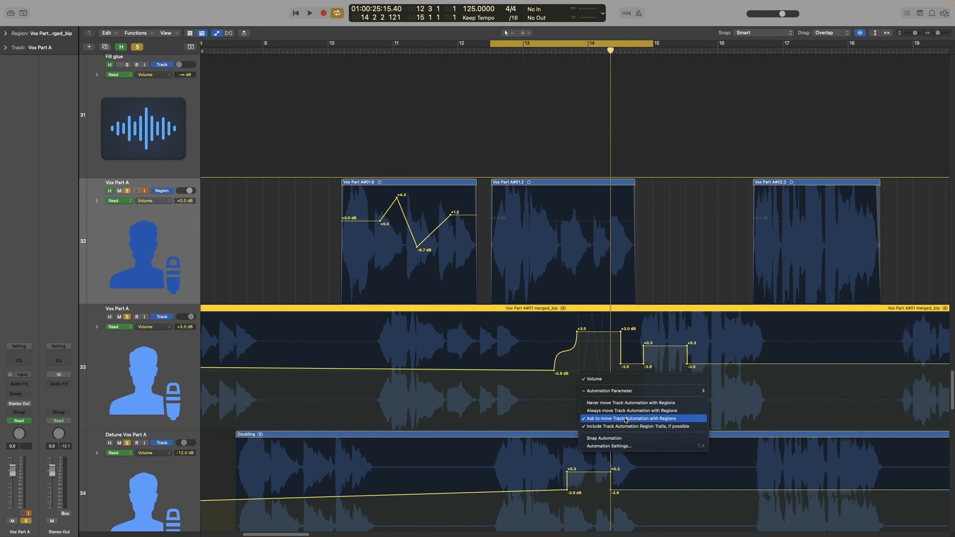
pyautogui.click(520, 414)
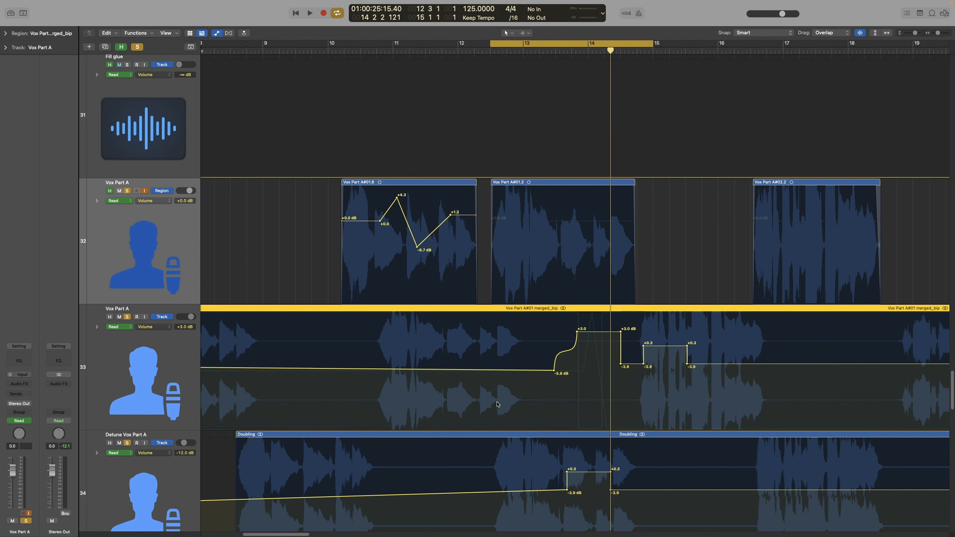
pyautogui.press('super+z')
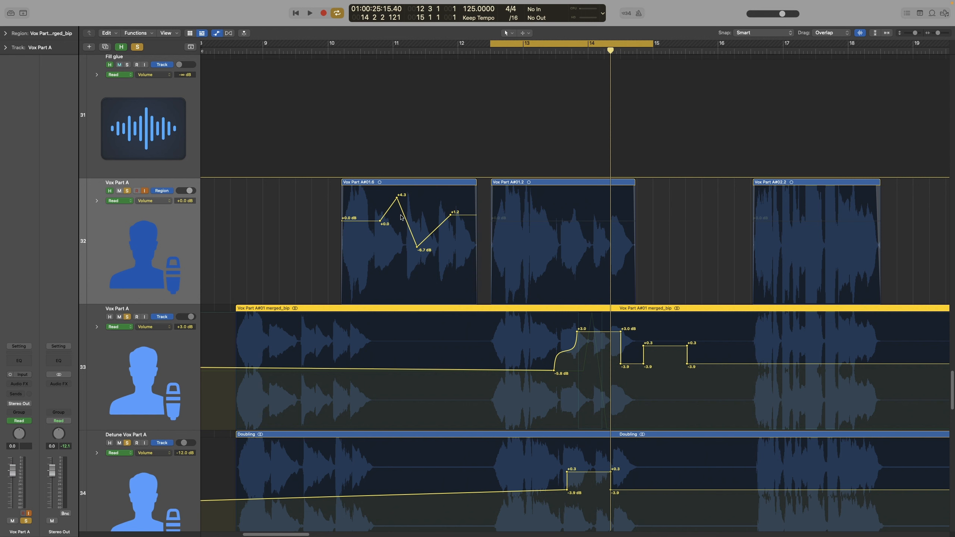
# Set the first, third and fourth drawn volume points in Vox Part A#01.6 to -24.1, -21.5 and +4.3 dB
pyautogui.moveTo(380, 221); pyautogui.dragTo(379, 282)
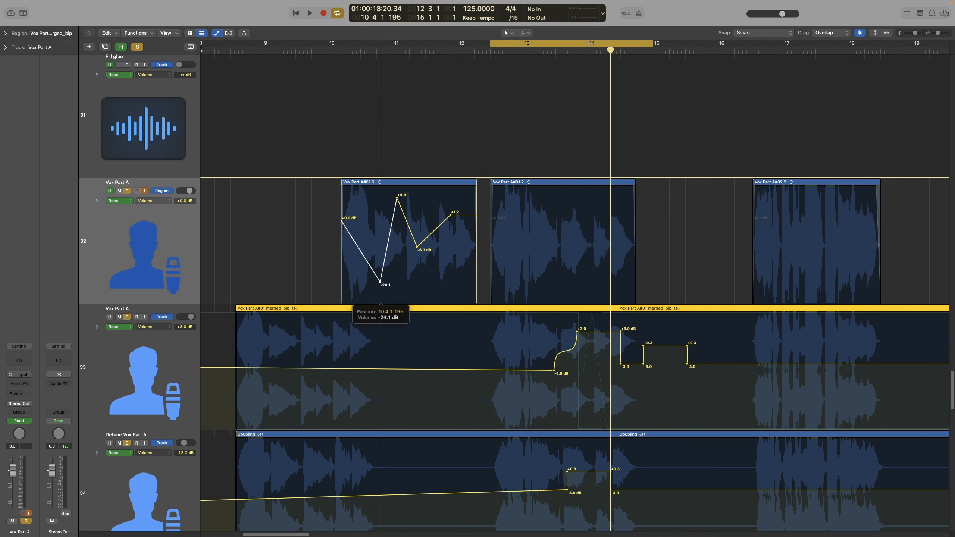
pyautogui.moveTo(416, 247); pyautogui.dragTo(417, 278)
pyautogui.moveTo(451, 217); pyautogui.dragTo(451, 194)
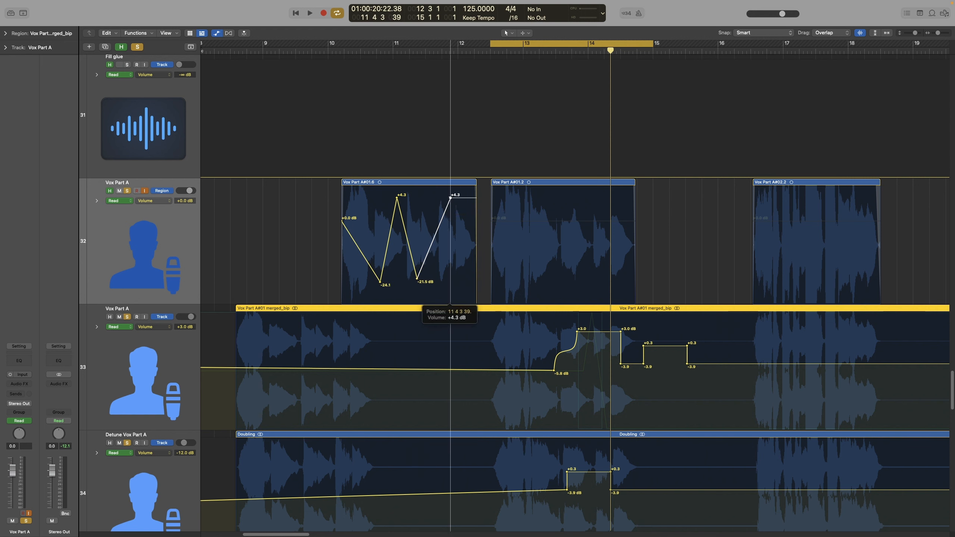
# Unsolo tracks 33 and 34, set the cycle range to region Vox Part A#01.6 and audition its region automation
pyautogui.click(128, 317)
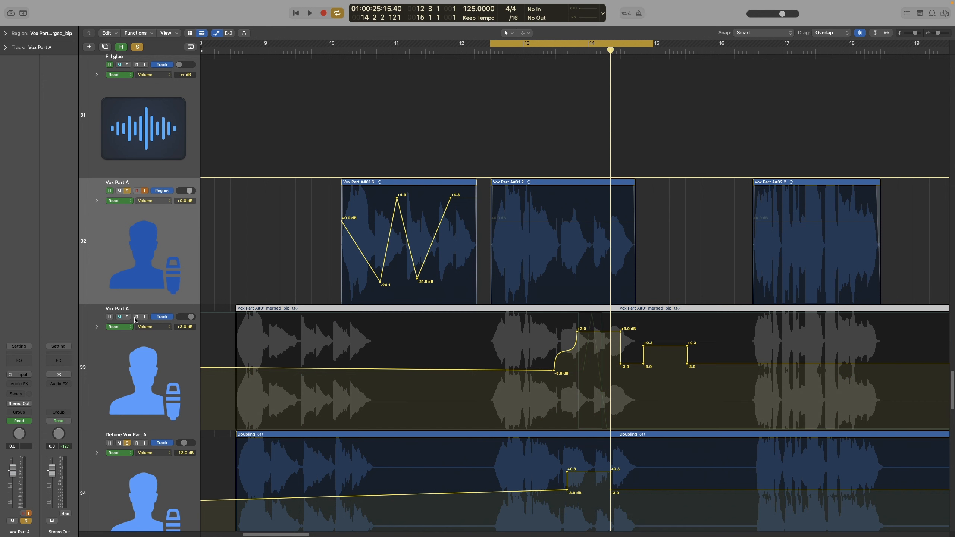
pyautogui.click(128, 443)
pyautogui.click(397, 186)
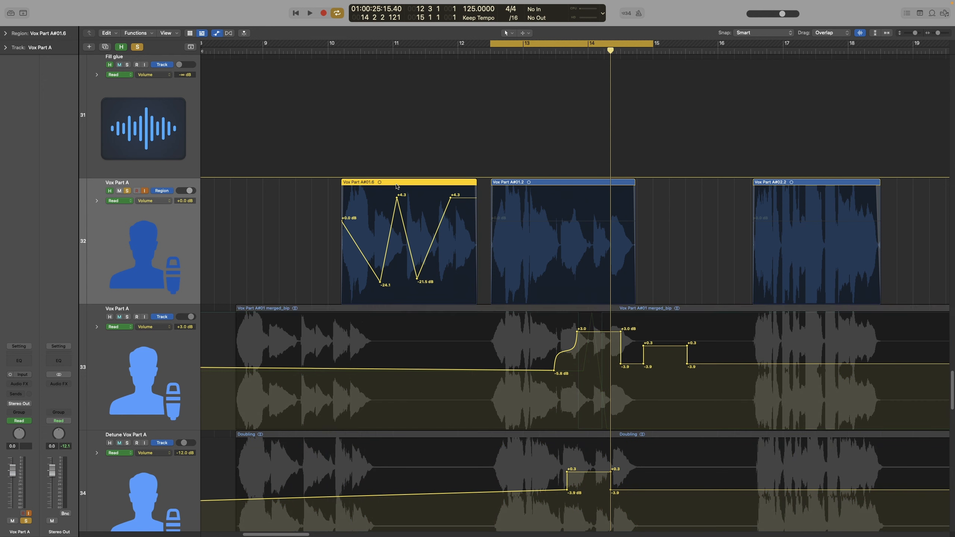
pyautogui.press('super+u')
pyautogui.press('space')
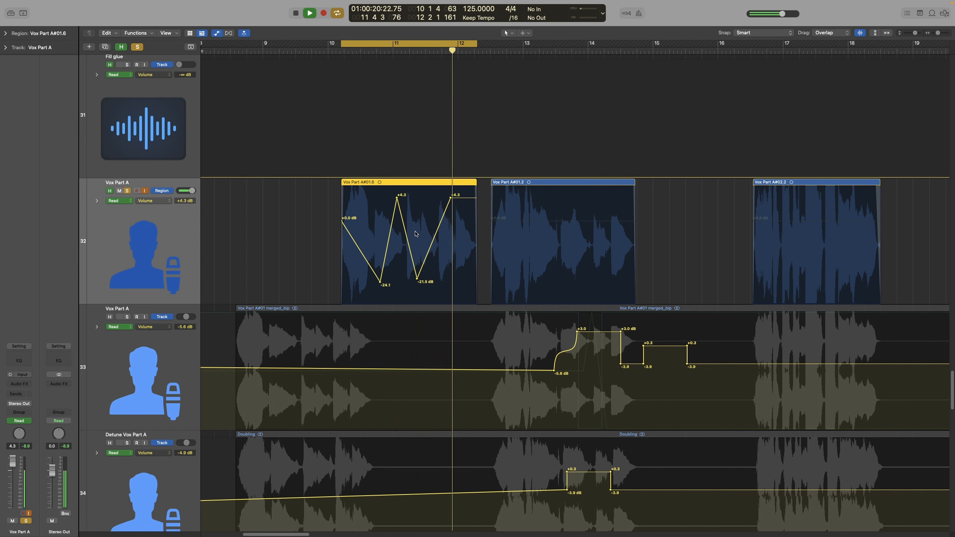
pyautogui.press('space')
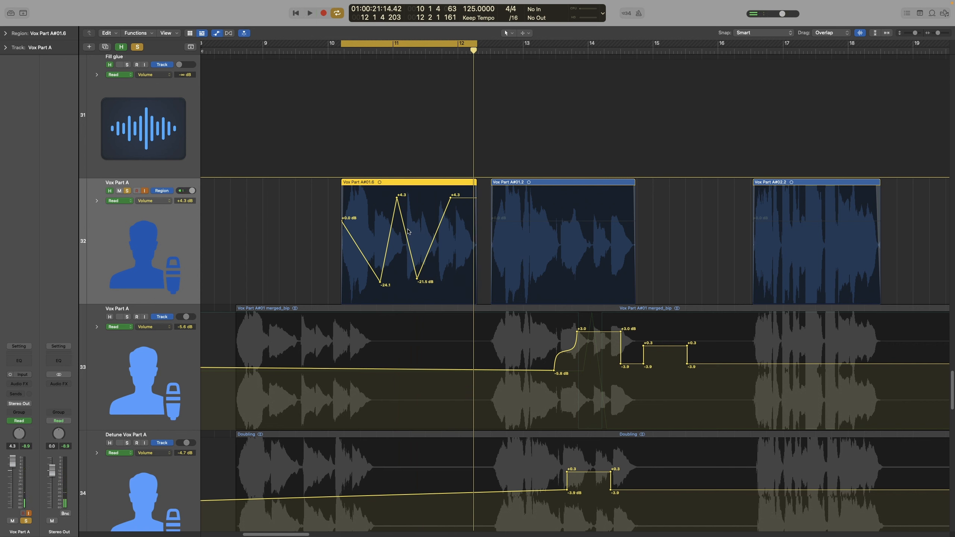
# Switch track 32 to track automation and play the cycled region to check whether its region automation still applies
pyautogui.click(162, 193)
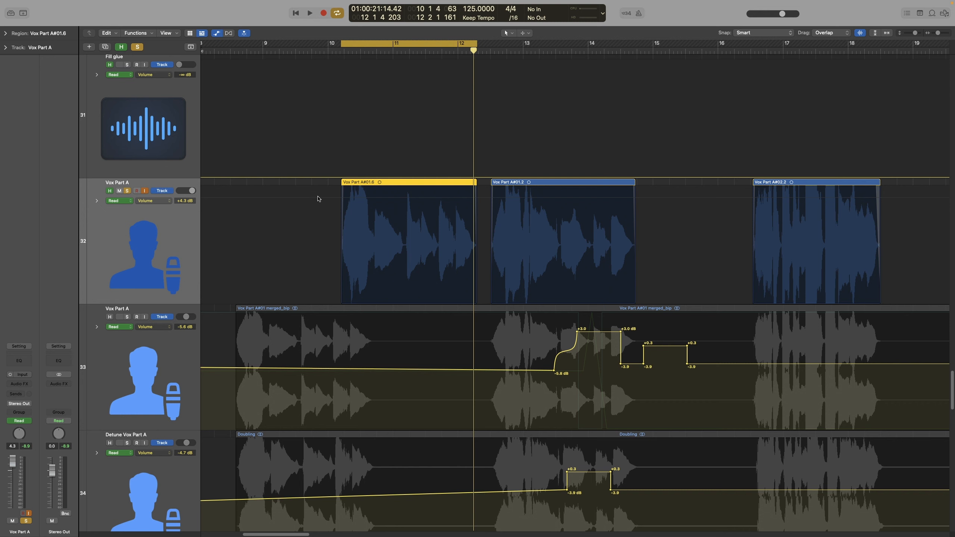
pyautogui.press('space')
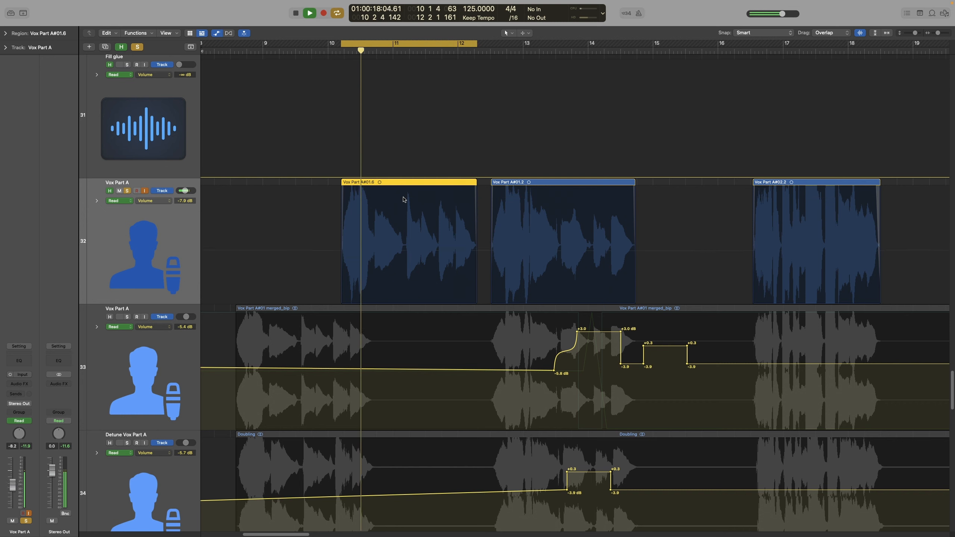
pyautogui.press('space')
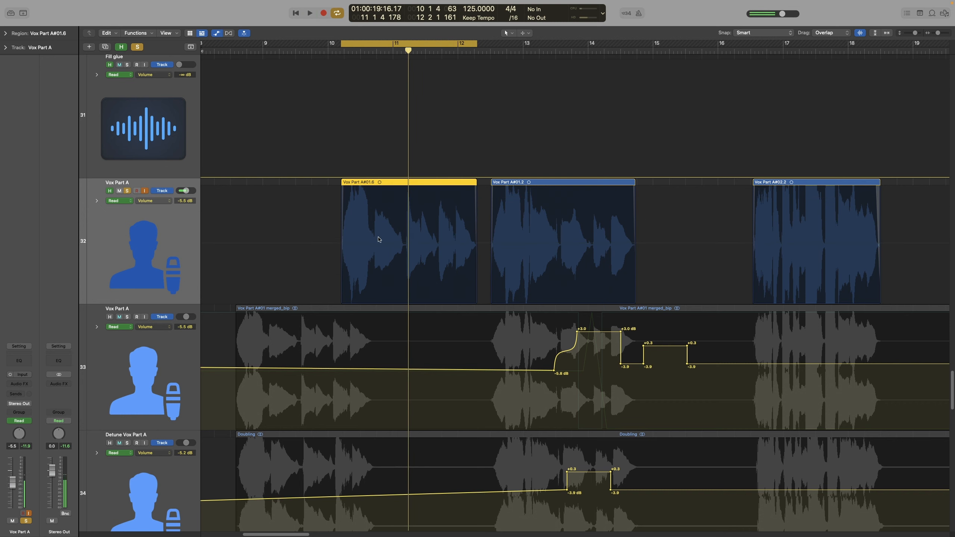
# Test the track-level volume automation of track 32 at -140 dB during playback, and reset its line to -5.5 dB
pyautogui.click(378, 245)
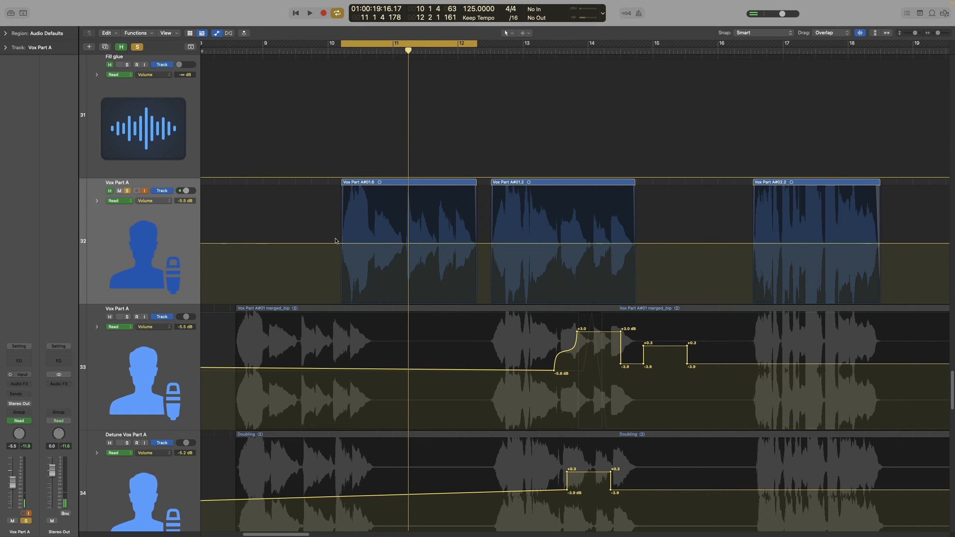
pyautogui.moveTo(382, 247); pyautogui.dragTo(439, 316)
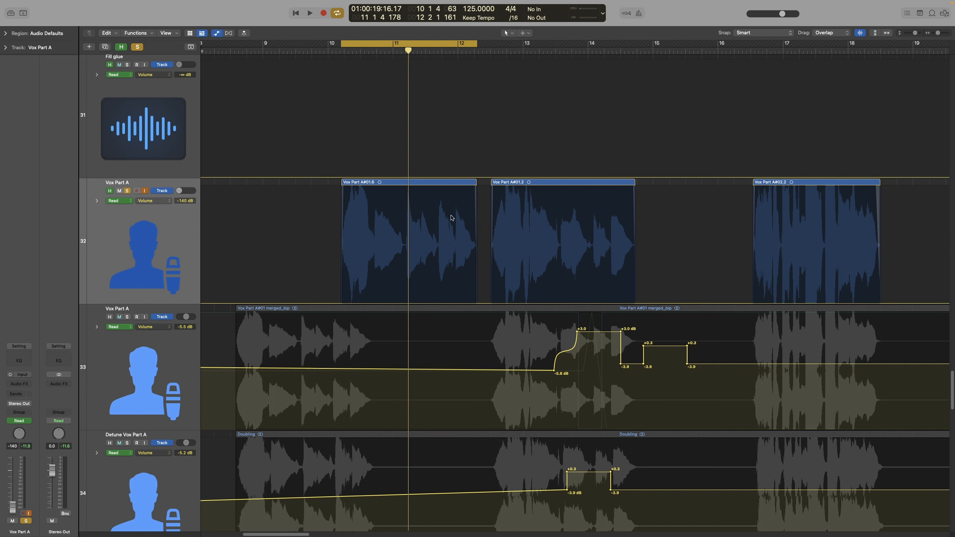
pyautogui.press('space')
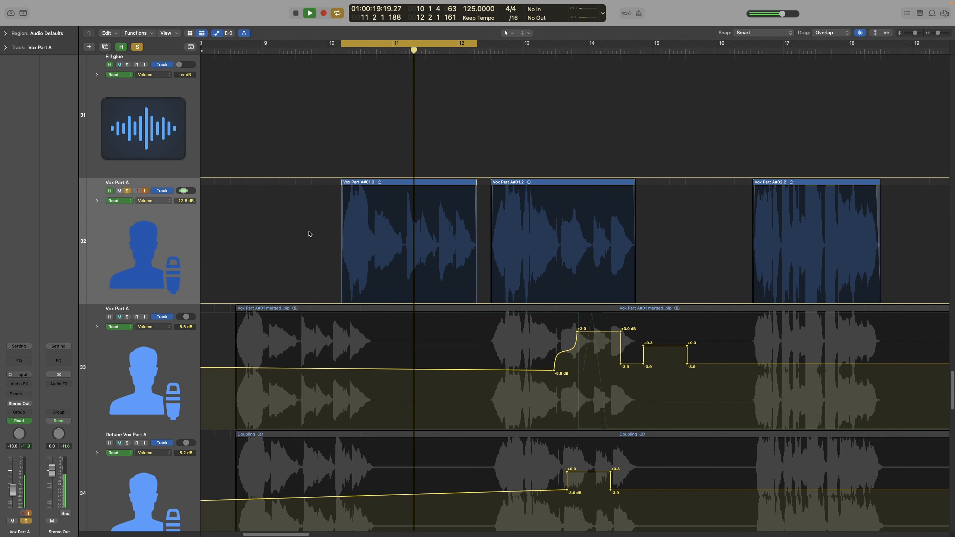
pyautogui.press('space')
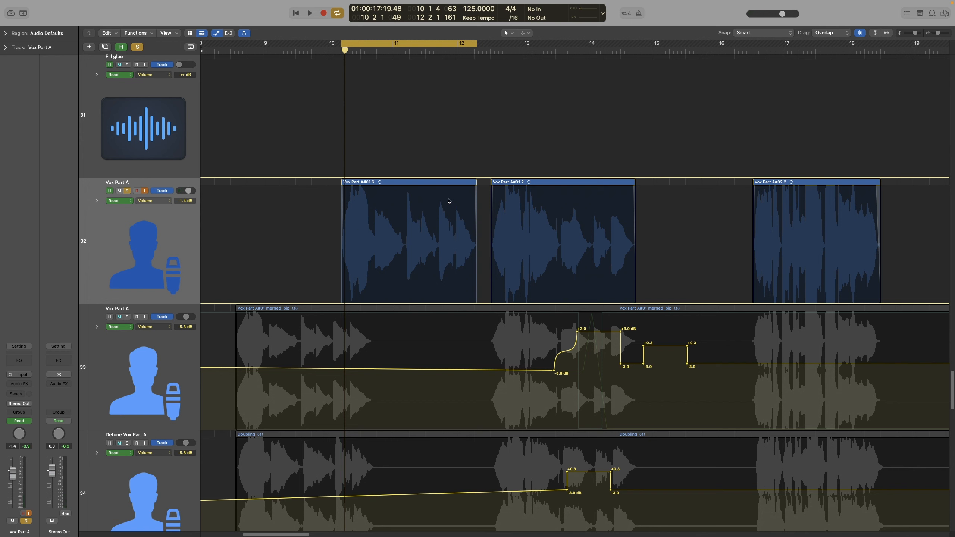
pyautogui.click(363, 251)
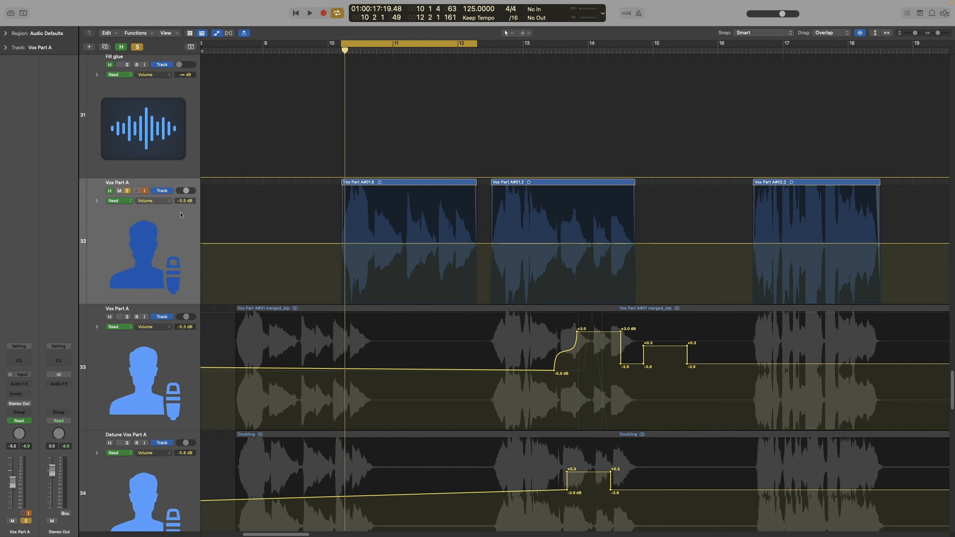
# Convert the visible region automation of Vox Part A#01.6 to track automation and compare the track's region and track automation views
pyautogui.click(165, 191)
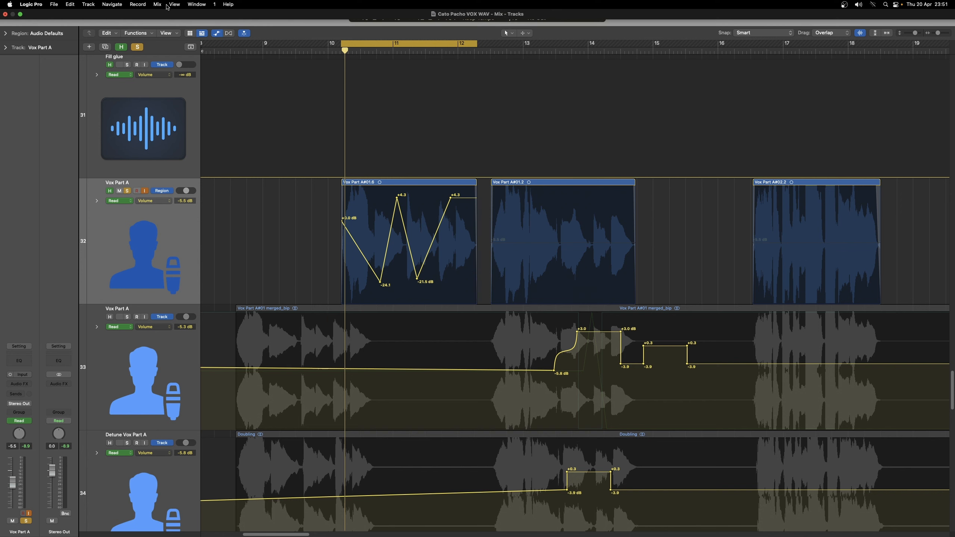
pyautogui.click(157, 4)
pyautogui.moveTo(195, 32)
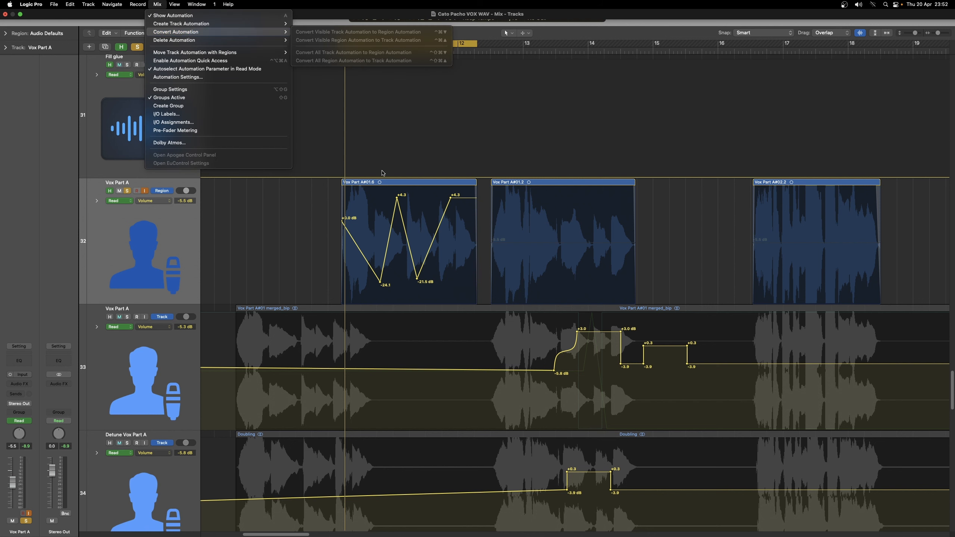
pyautogui.click(384, 174)
pyautogui.click(388, 186)
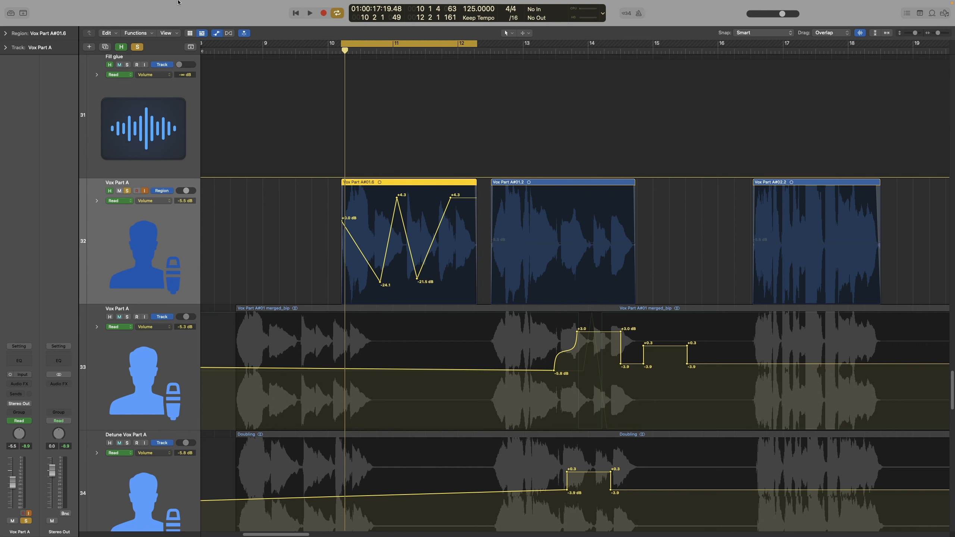
pyautogui.click(157, 4)
pyautogui.moveTo(226, 32)
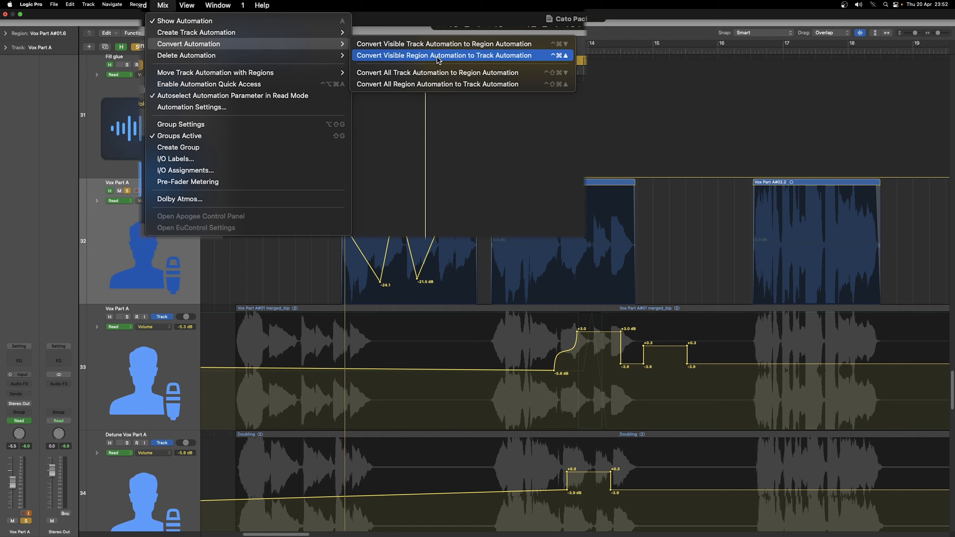
pyautogui.click(353, 41)
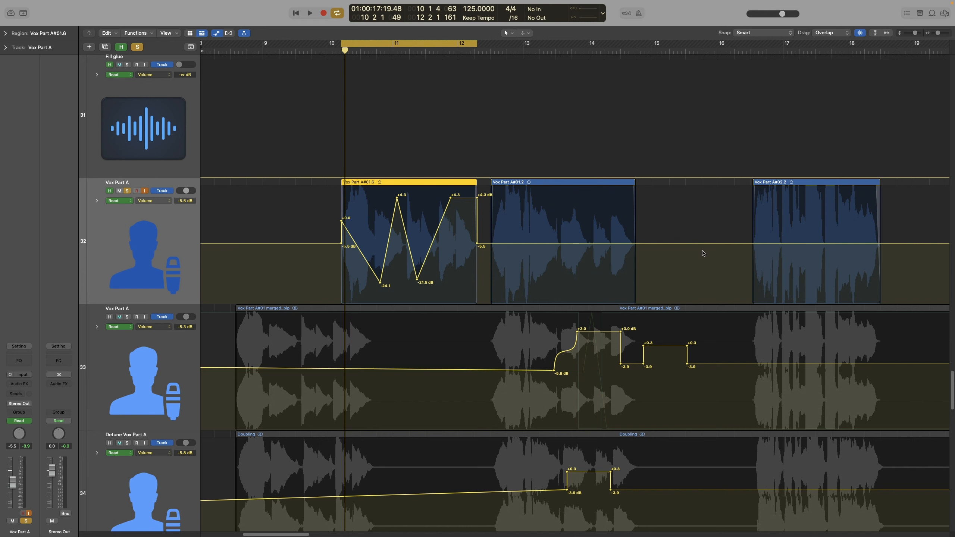
pyautogui.click(167, 191)
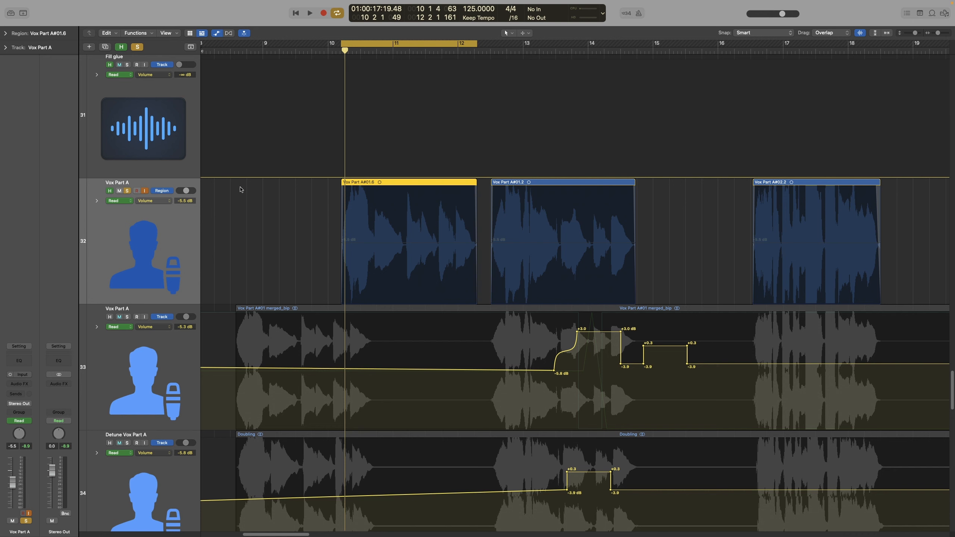
pyautogui.click(168, 191)
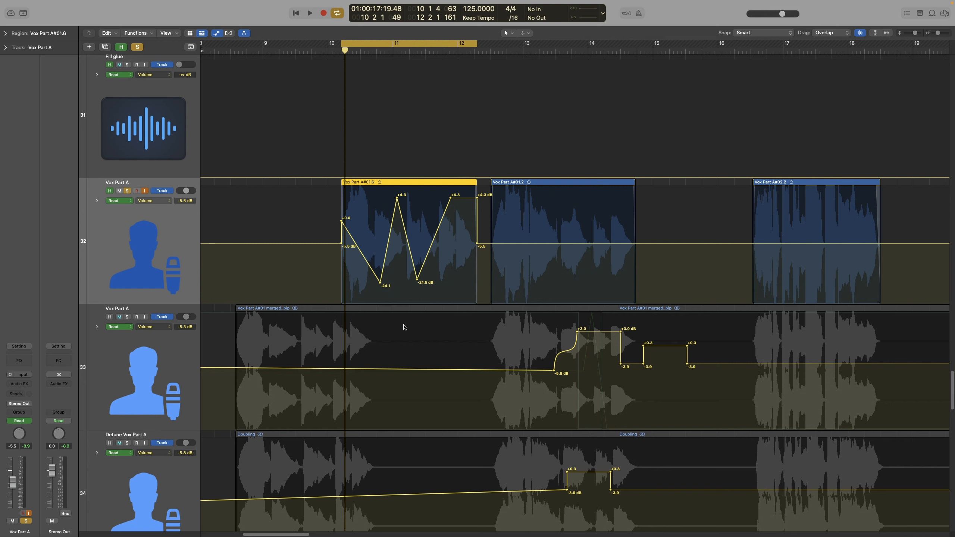
# Review the parameters available for automation on track 32, including the Main group
pyautogui.click(169, 202)
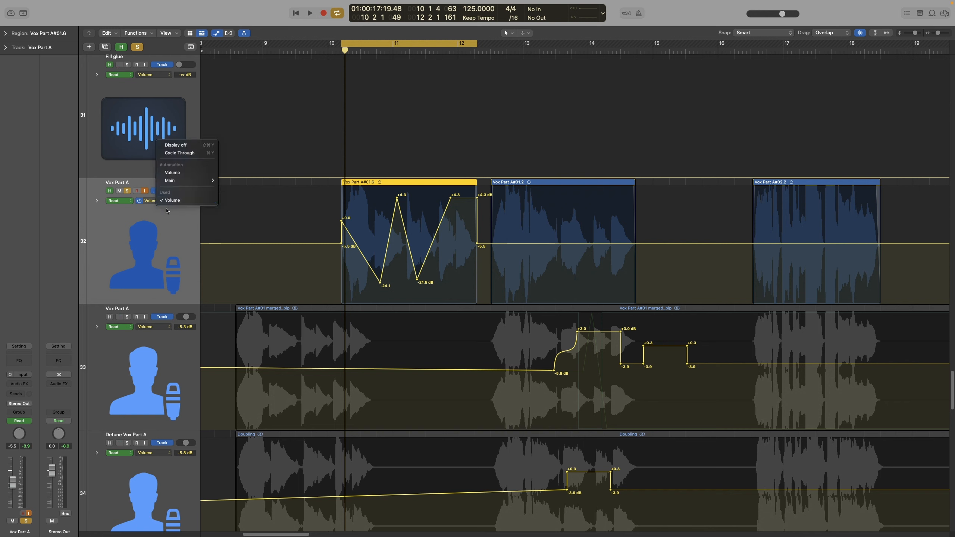
pyautogui.moveTo(189, 183)
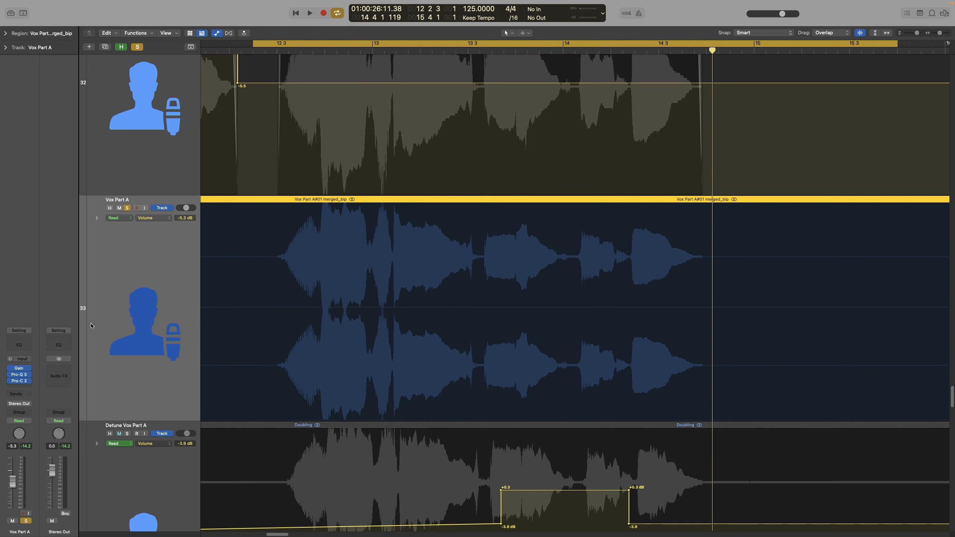
# Insert the XLN Audio RC-20 Retro Color plug-in in mono after Pro-C 2 on track 33
pyautogui.click(18, 388)
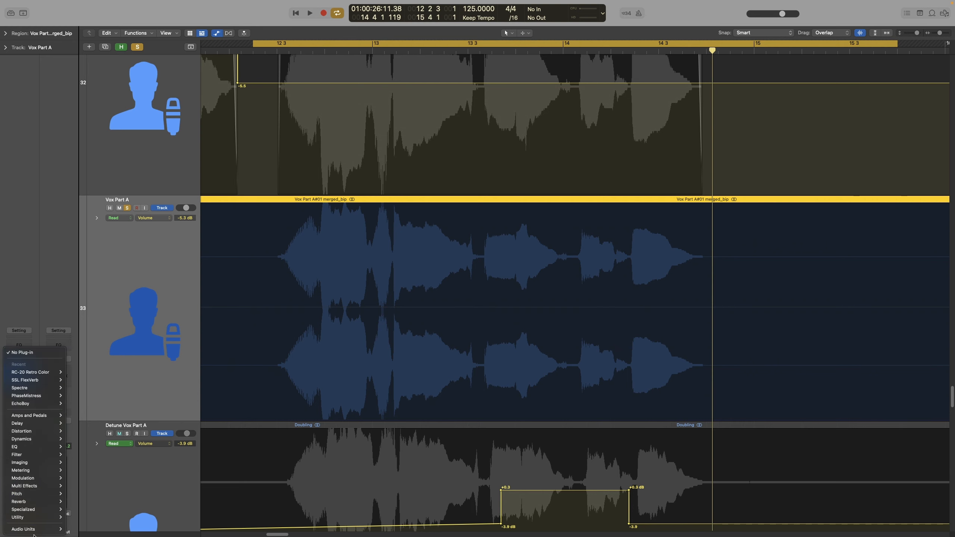
pyautogui.moveTo(33, 529)
pyautogui.moveTo(87, 530)
pyautogui.moveTo(139, 530)
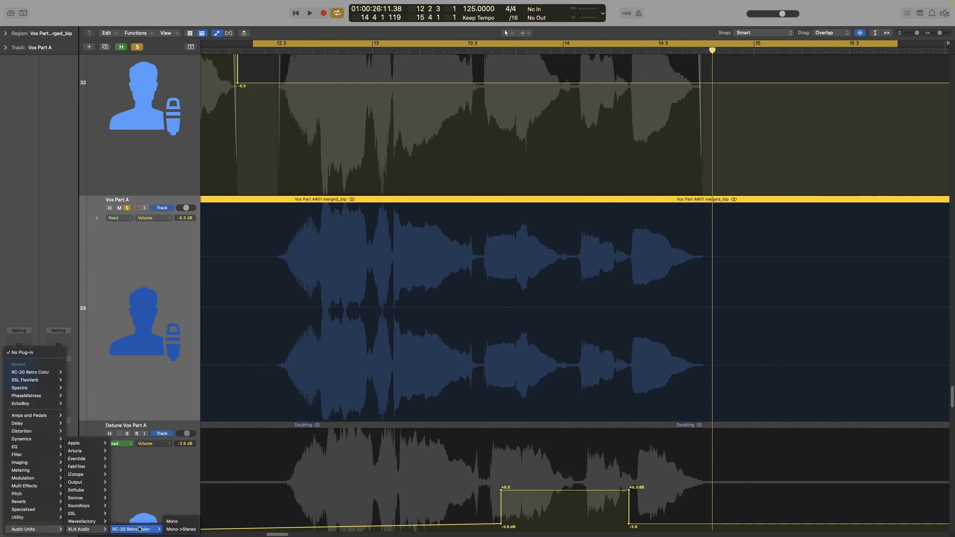
pyautogui.click(172, 521)
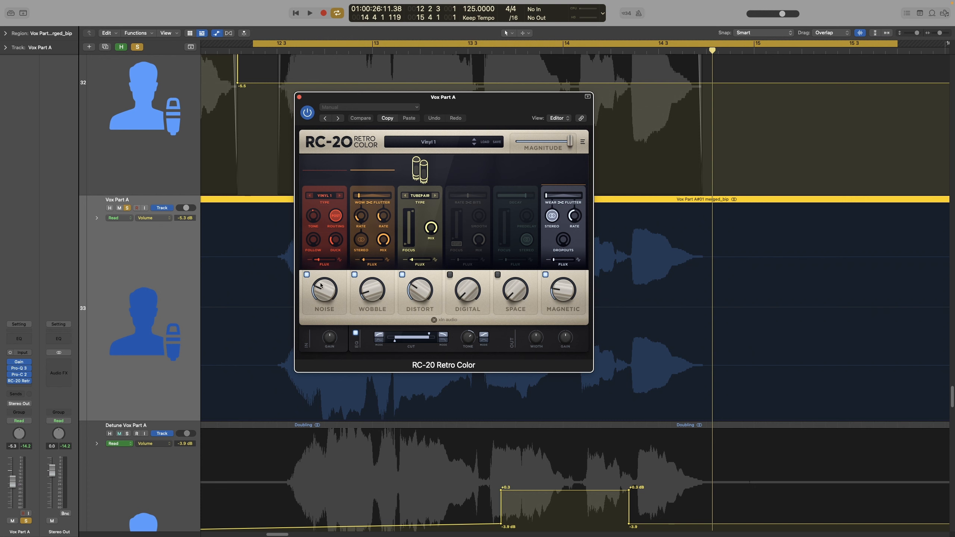
# Disable the Noise and Distort modules of RC-20, increase the Wobble amount, and audition the effect on the vocal
pyautogui.click(306, 275)
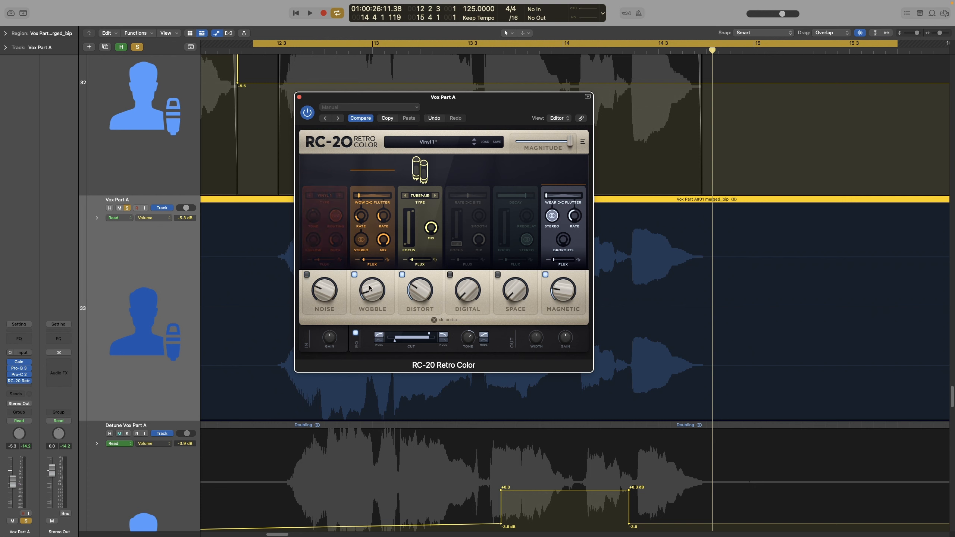
pyautogui.click(403, 276)
pyautogui.moveTo(370, 280); pyautogui.dragTo(368, 283)
pyautogui.press('space')
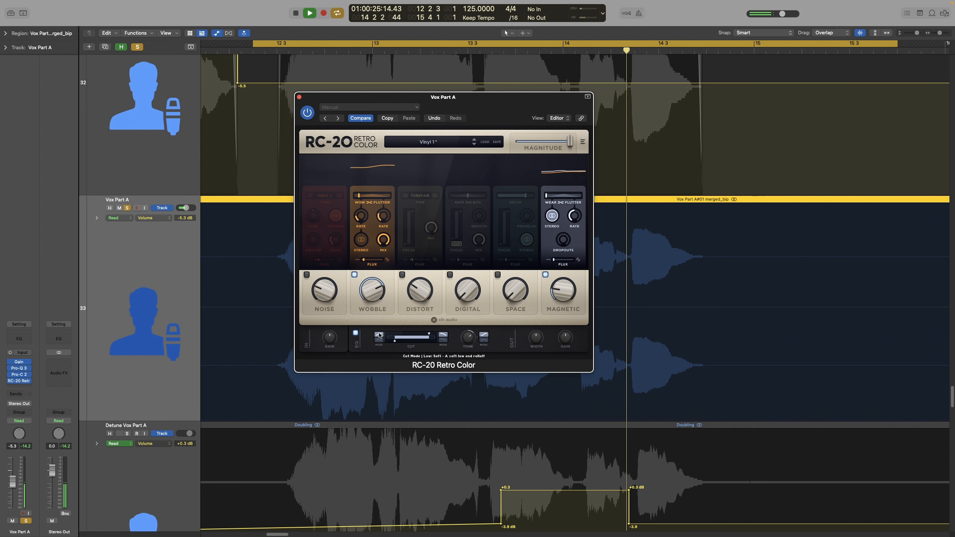
pyautogui.press('space')
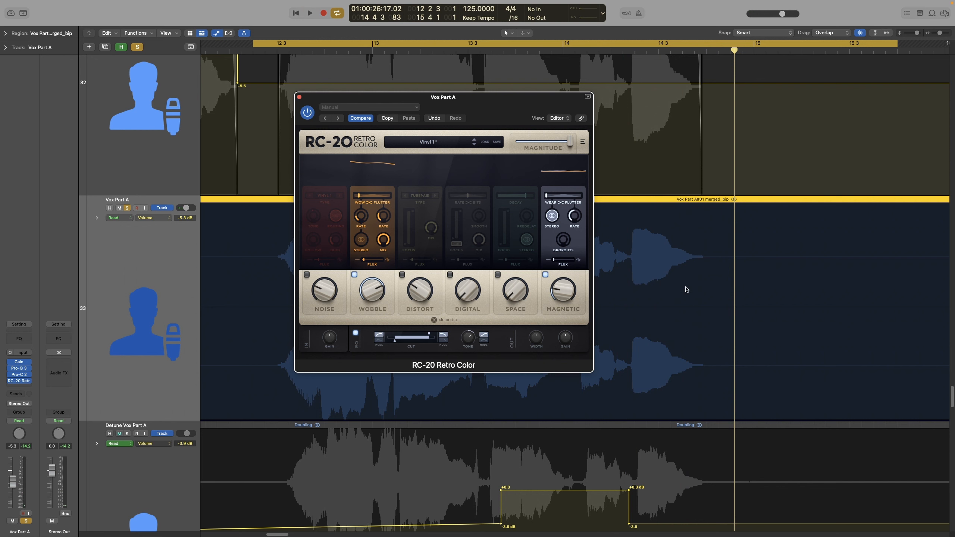
# Display the Insert 4 Bypass (RC-20 Retro) automation on track 33 and move the plug-in window off the waveform
pyautogui.click(154, 218)
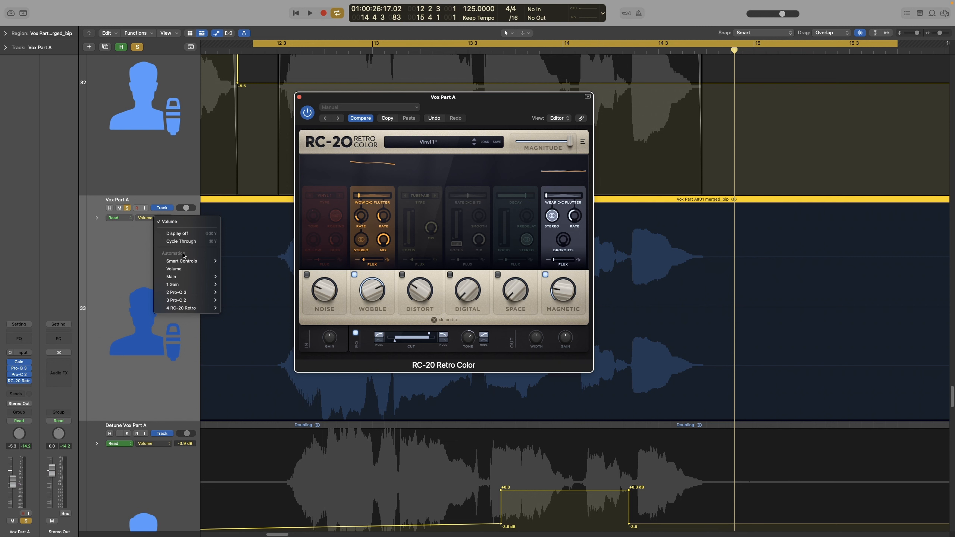
pyautogui.moveTo(198, 311)
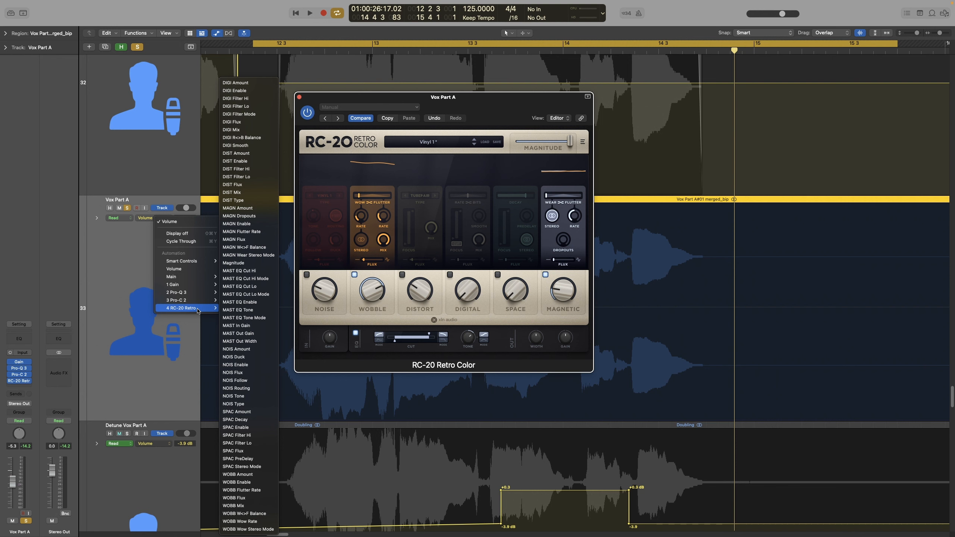
pyautogui.moveTo(188, 277)
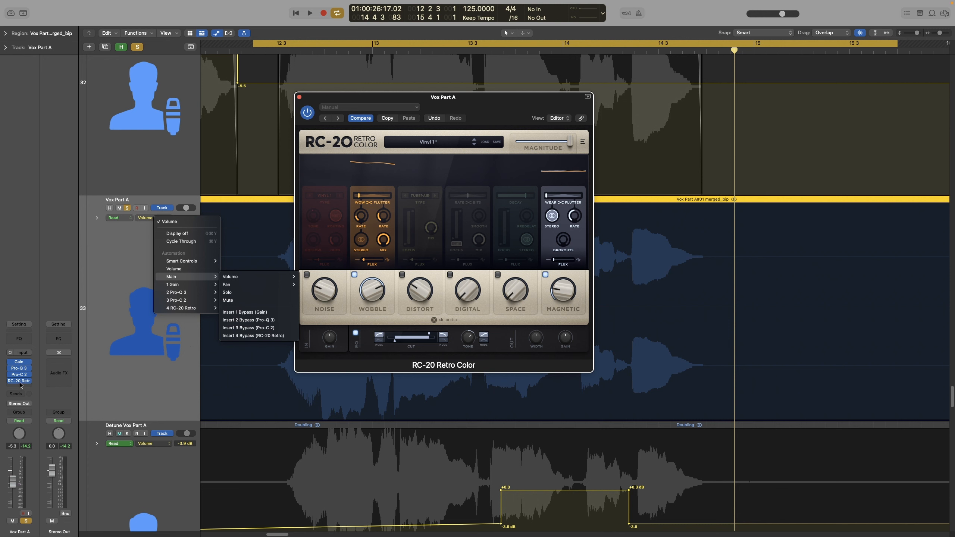
pyautogui.click(246, 336)
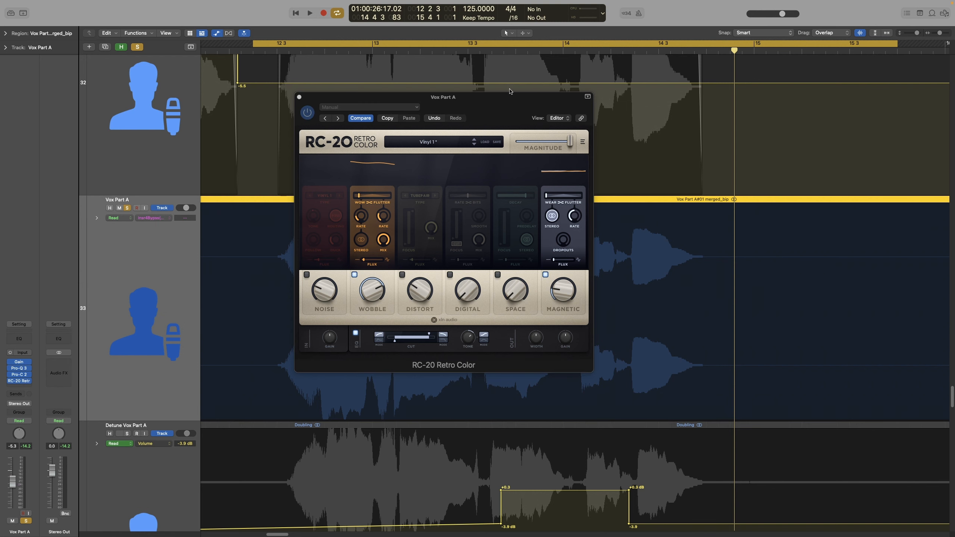
pyautogui.moveTo(443, 97); pyautogui.dragTo(261, 89)
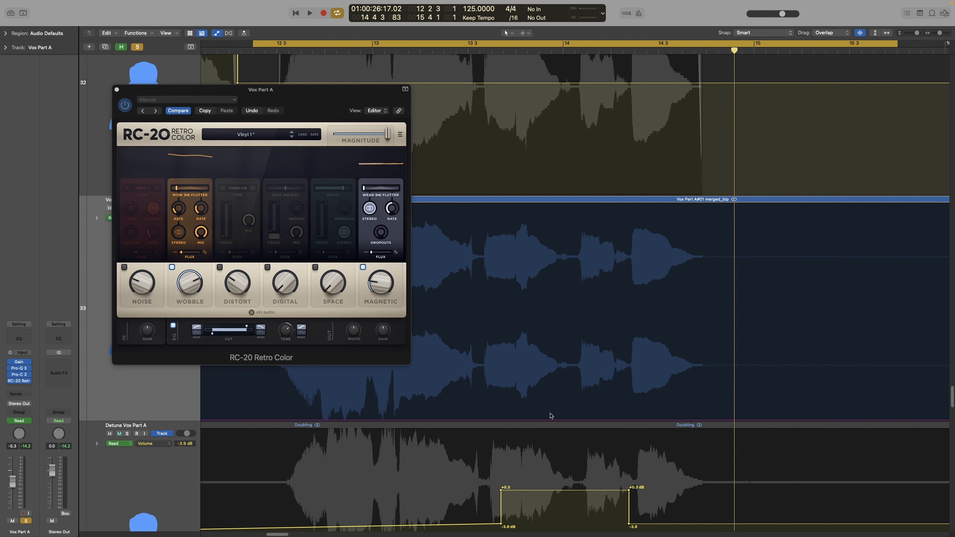
# Draw bypass automation on track 33 so RC-20 is active only from about 13 4 3 to 14 4 1 and bypassed elsewhere
pyautogui.click(577, 420)
pyautogui.moveTo(556, 420); pyautogui.dragTo(551, 204)
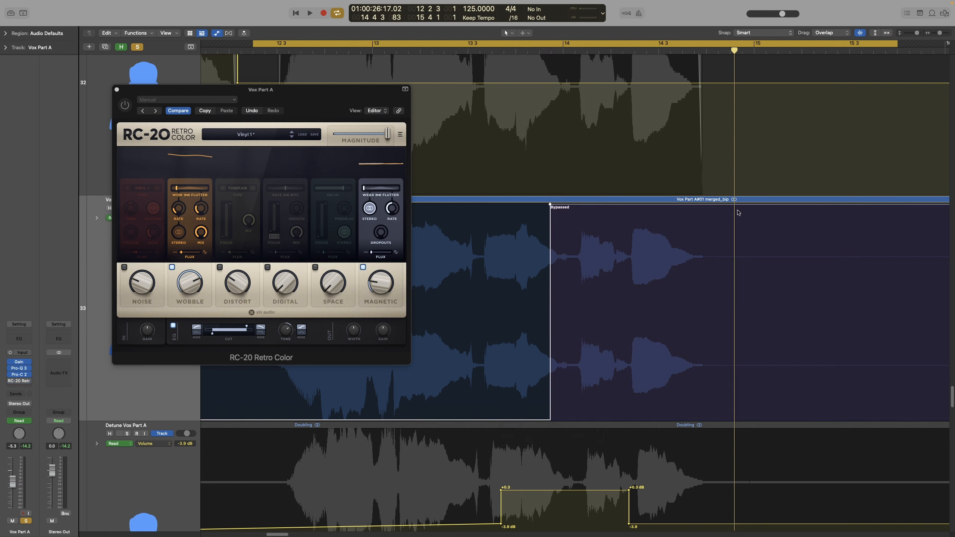
pyautogui.moveTo(736, 204); pyautogui.dragTo(736, 420)
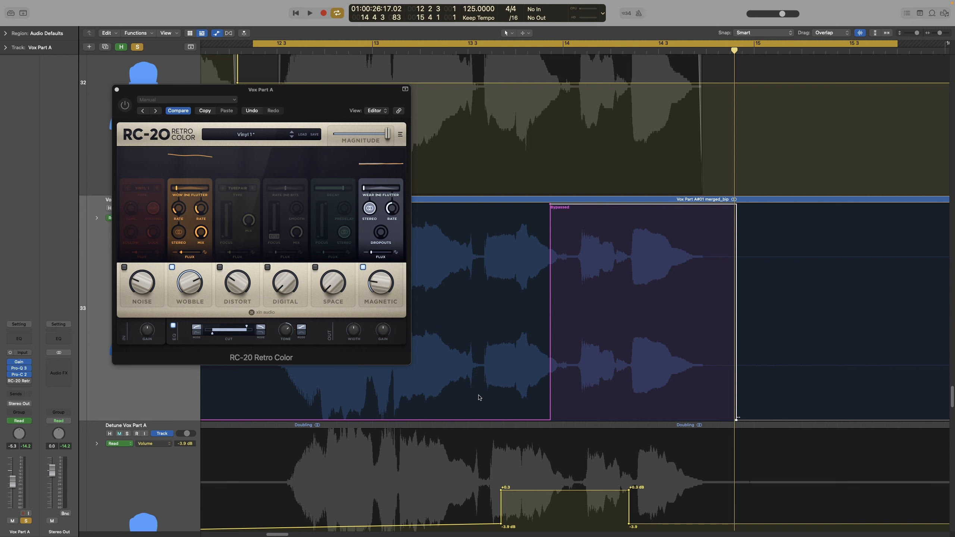
pyautogui.moveTo(480, 420); pyautogui.dragTo(481, 206)
pyautogui.moveTo(627, 205); pyautogui.dragTo(644, 380)
pyautogui.moveTo(630, 205); pyautogui.dragTo(636, 417)
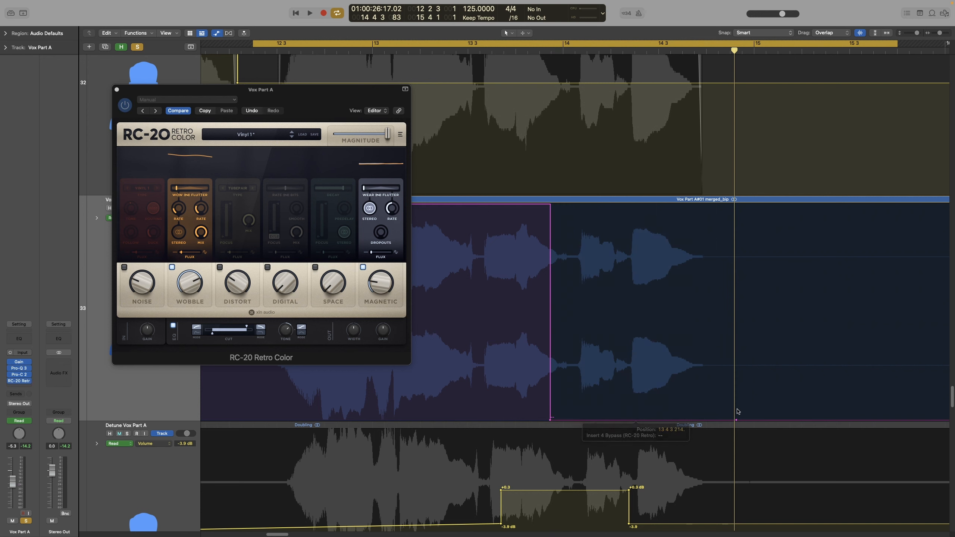
pyautogui.moveTo(737, 414); pyautogui.dragTo(734, 202)
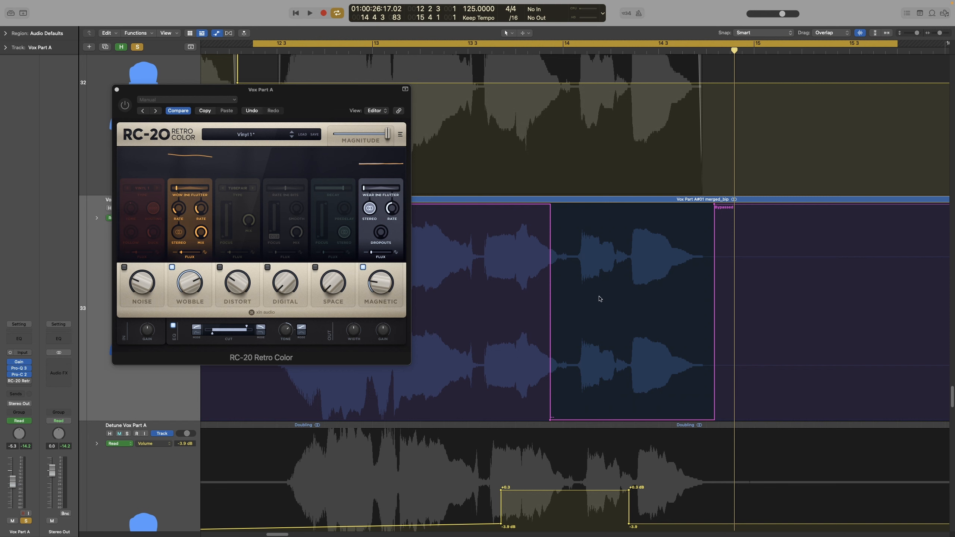
# Audition the bypass automation on track 33, raise RC-20's Wobble amount to about 82%, and play the vocal phrase again
pyautogui.press('space')
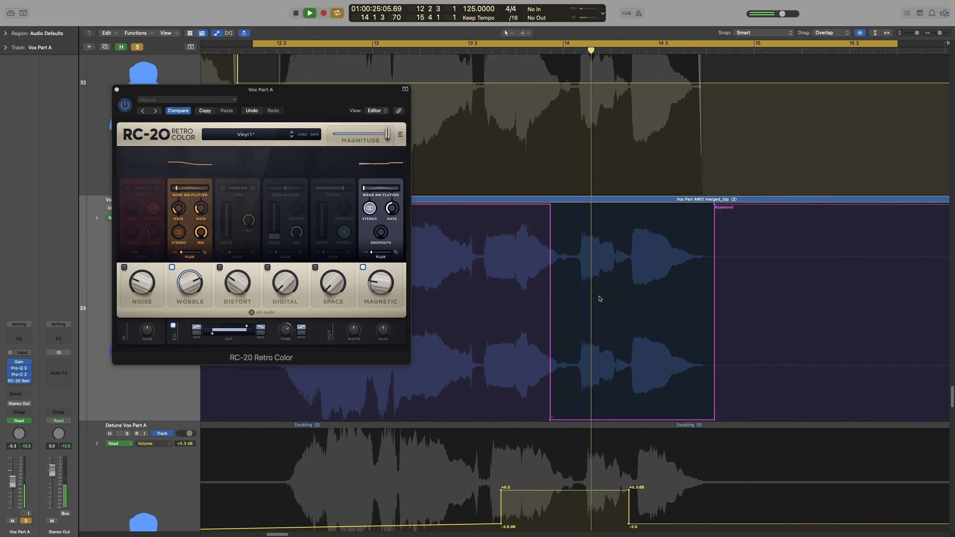
pyautogui.press('space')
pyautogui.moveTo(194, 286); pyautogui.dragTo(197, 280)
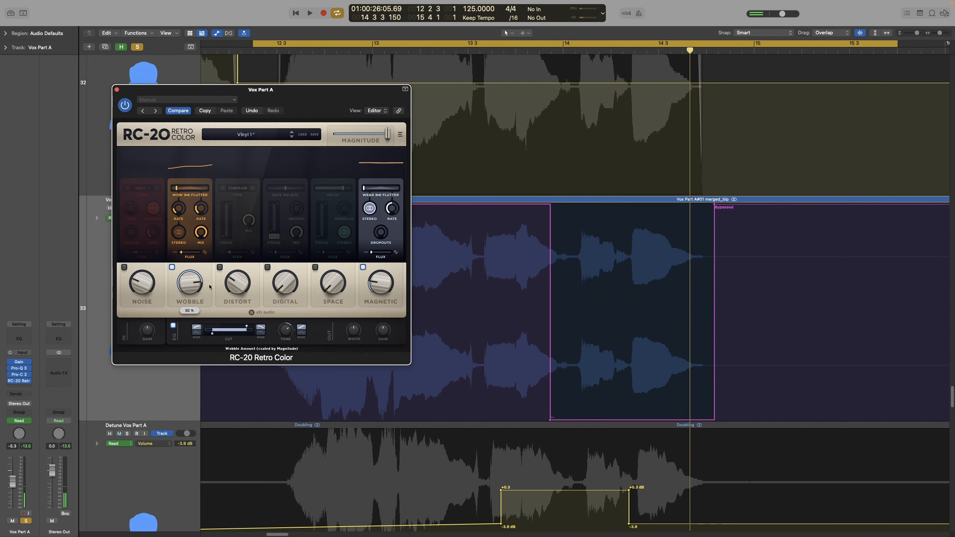
pyautogui.press('space')
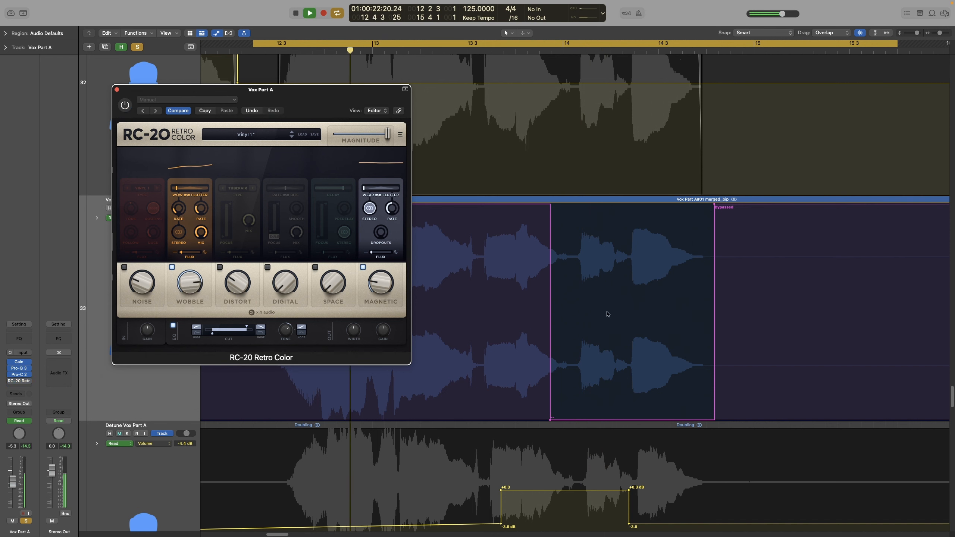
pyautogui.press('space')
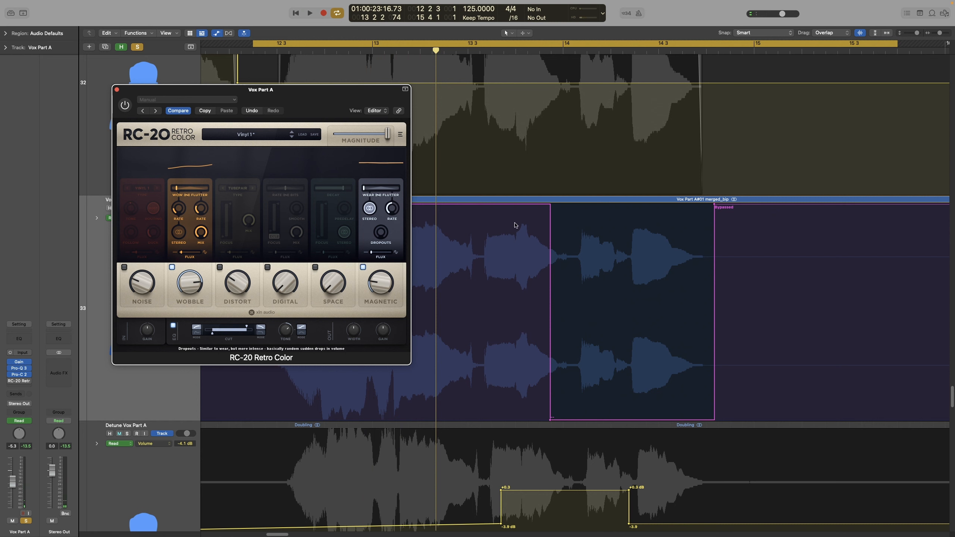
pyautogui.press('space')
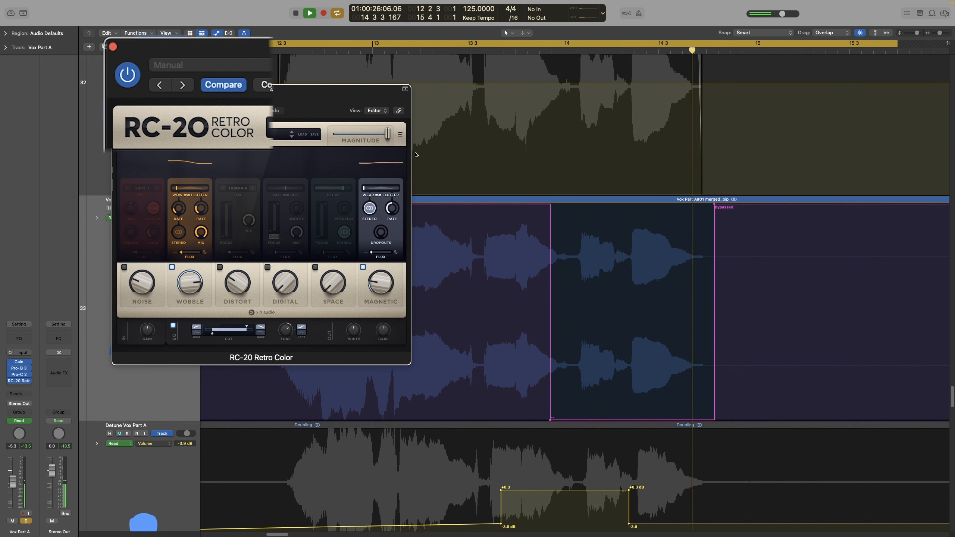
pyautogui.press('space')
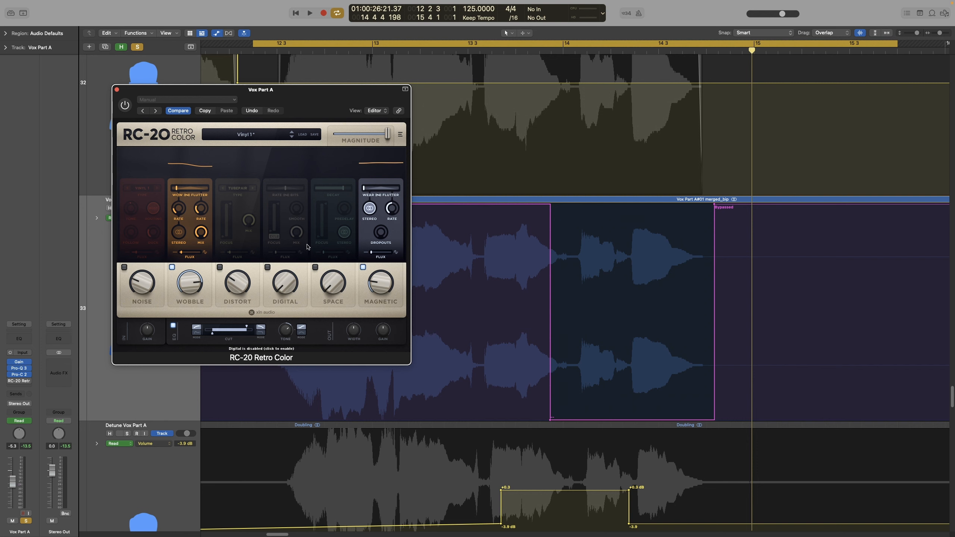
# Delete the RC-20 bypass automation from track 33 and play the vocal phrase without it
pyautogui.moveTo(222, 123); pyautogui.dragTo(316, 105)
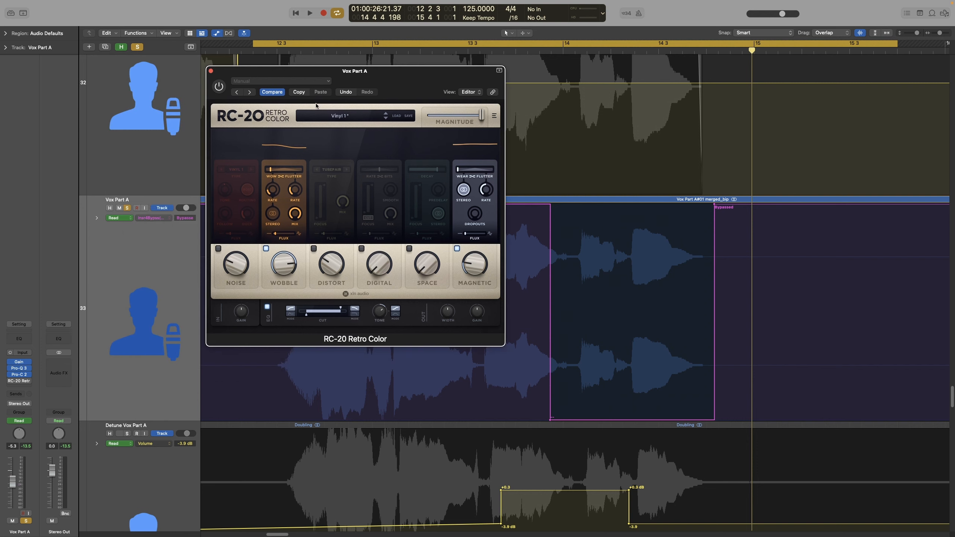
pyautogui.rightClick(102, 251)
pyautogui.click(139, 357)
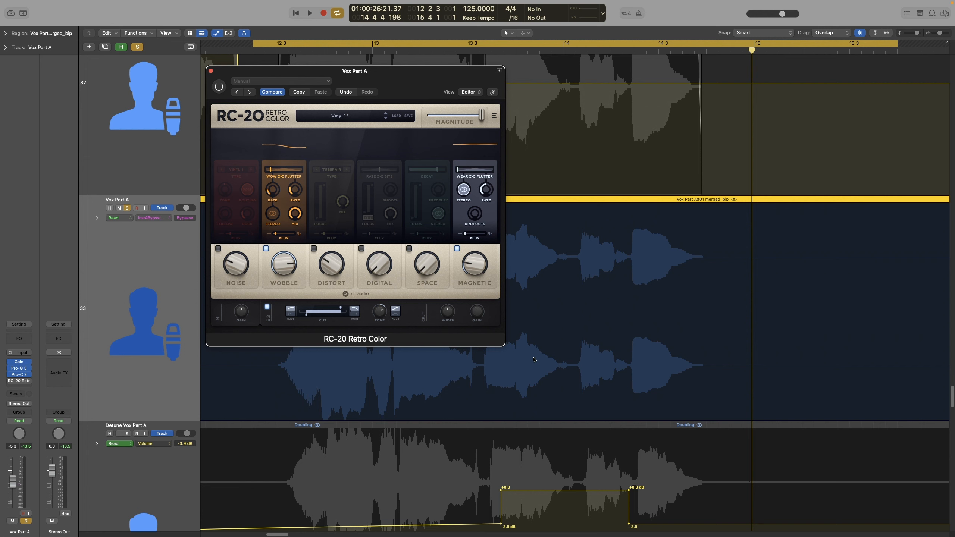
pyautogui.press('space')
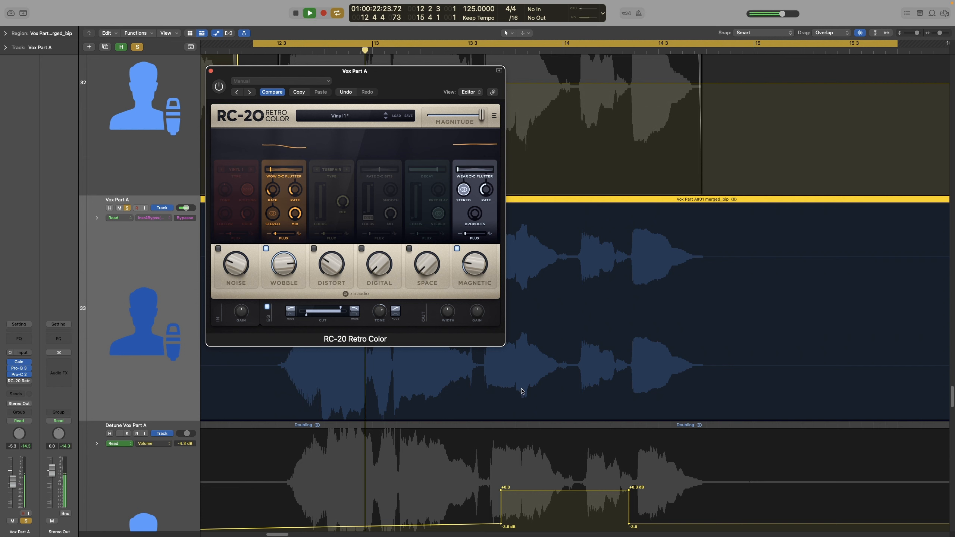
pyautogui.press('space')
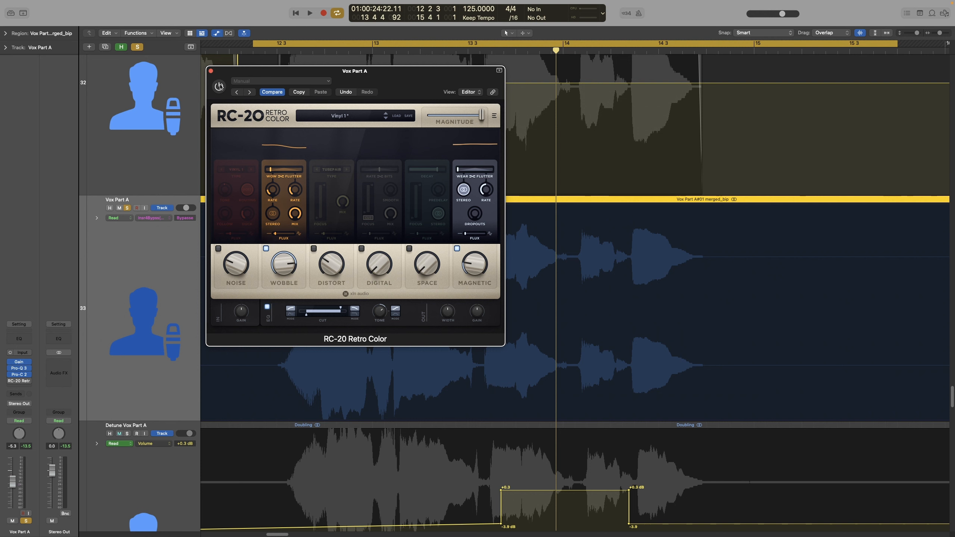
# Enable RC-20's Digital module, try its amount at 100%, set it to 0%, and switch the bypassed plug-in back on
pyautogui.click(266, 249)
pyautogui.click(266, 250)
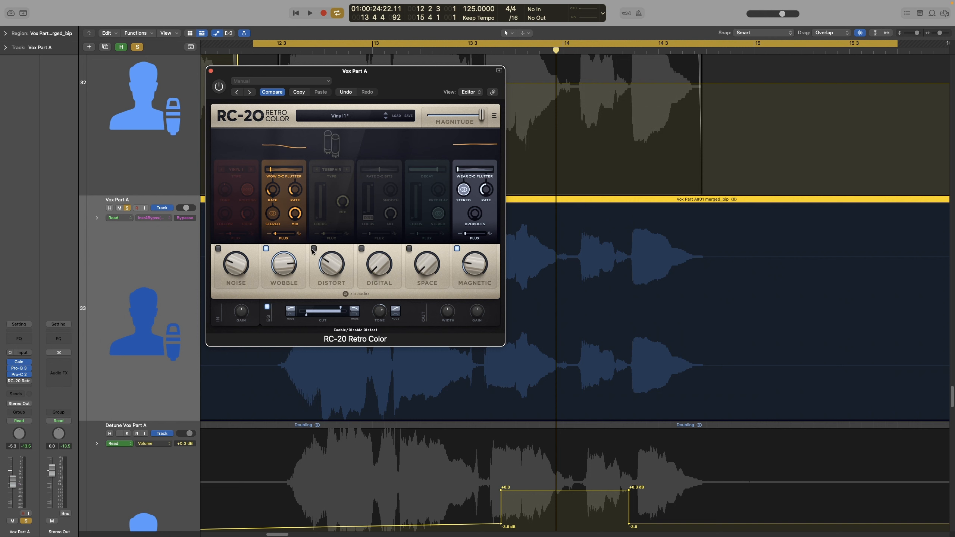
pyautogui.click(376, 270)
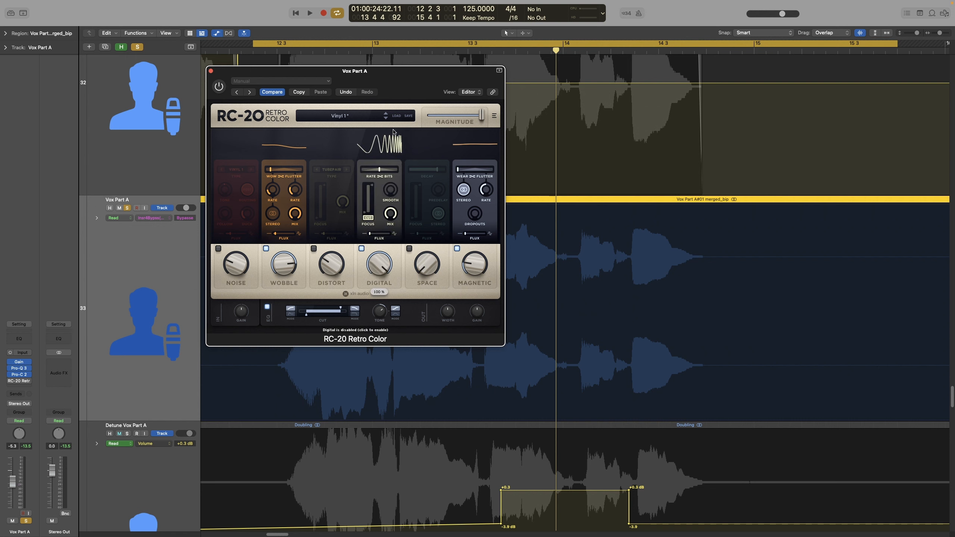
pyautogui.moveTo(379, 265); pyautogui.dragTo(385, 291)
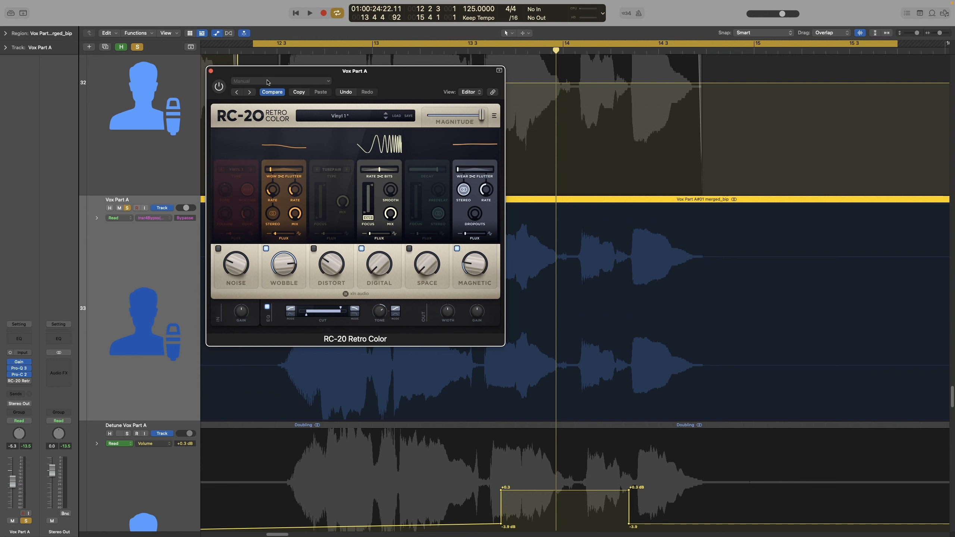
pyautogui.click(220, 86)
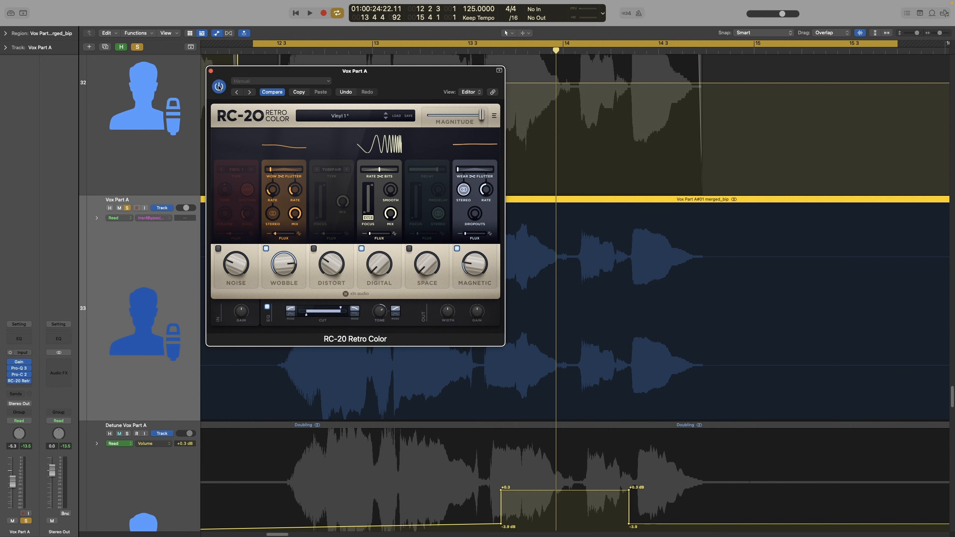
# Display RC-20's DIGI Amount as the automation parameter on track 33
pyautogui.click(167, 220)
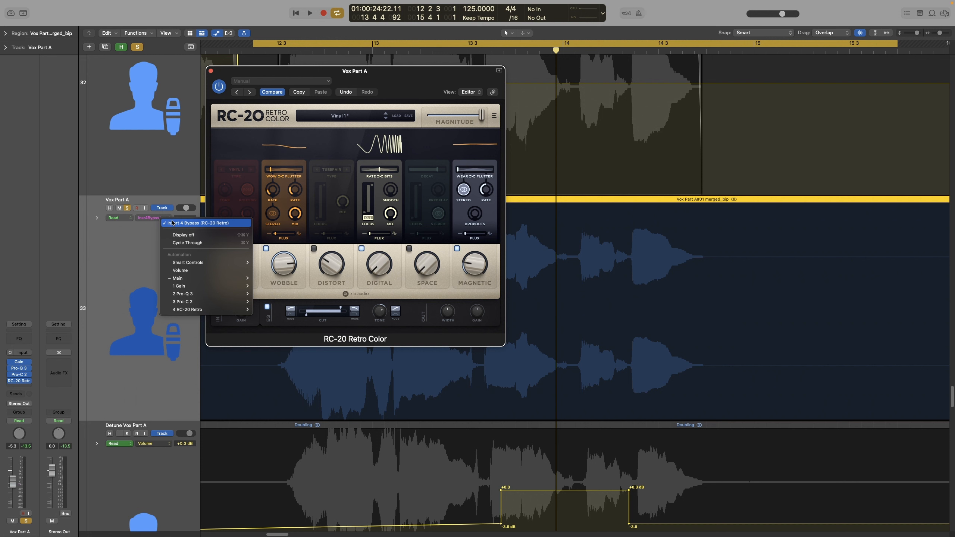
pyautogui.moveTo(184, 311)
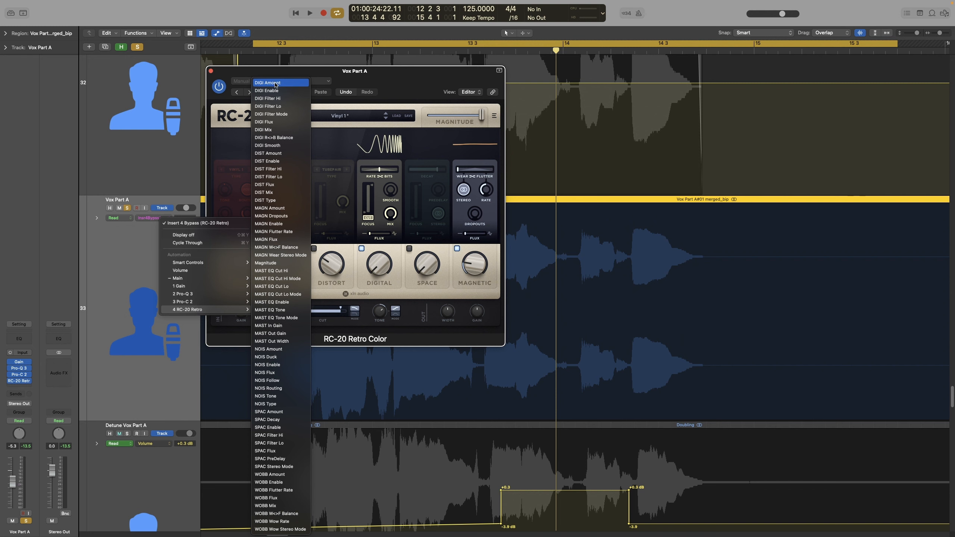
pyautogui.click(275, 83)
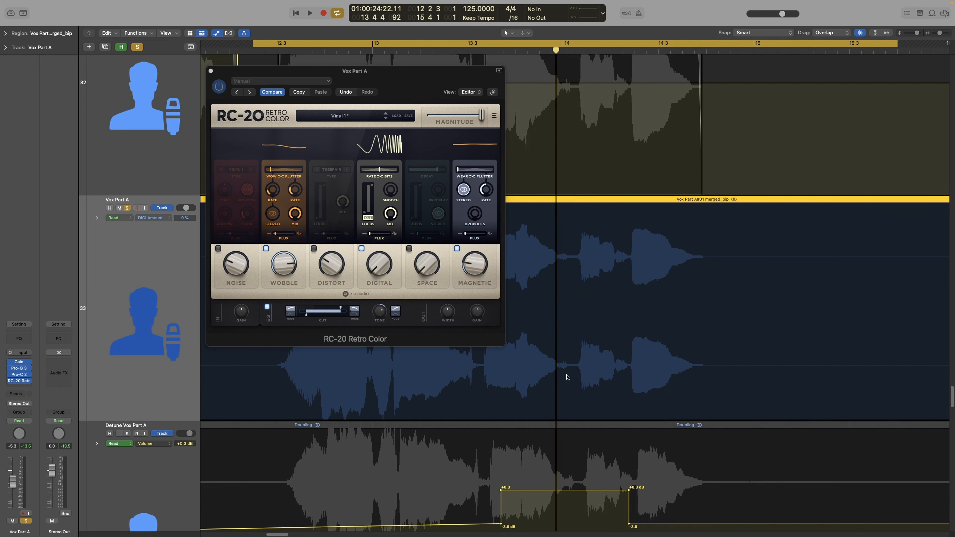
# Raise DIGI Amount automation to 73% over the vocal phrase between 13 3 and 14 on track 33, with 0% around it, and play it
pyautogui.click(562, 385)
pyautogui.moveTo(439, 97); pyautogui.dragTo(318, 94)
pyautogui.click(471, 421)
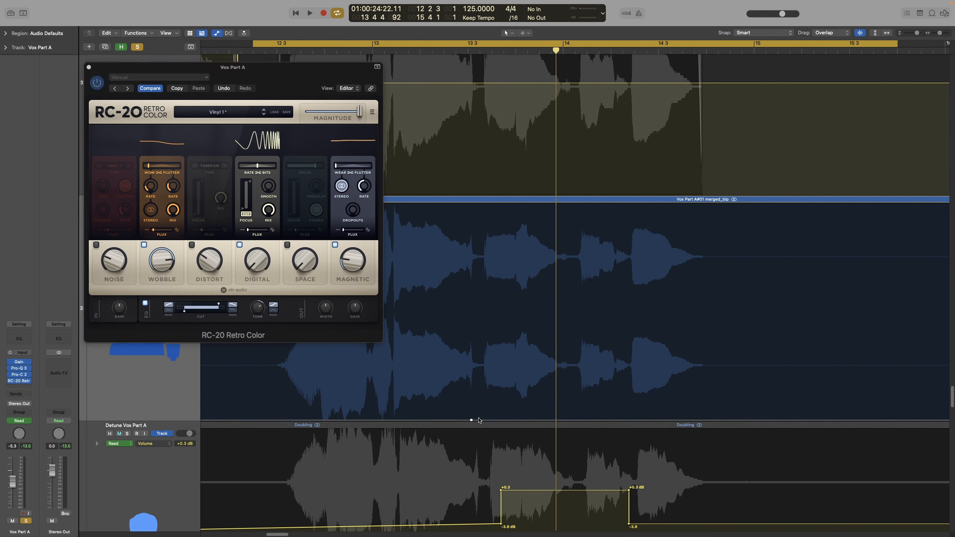
pyautogui.moveTo(478, 408); pyautogui.dragTo(524, 259)
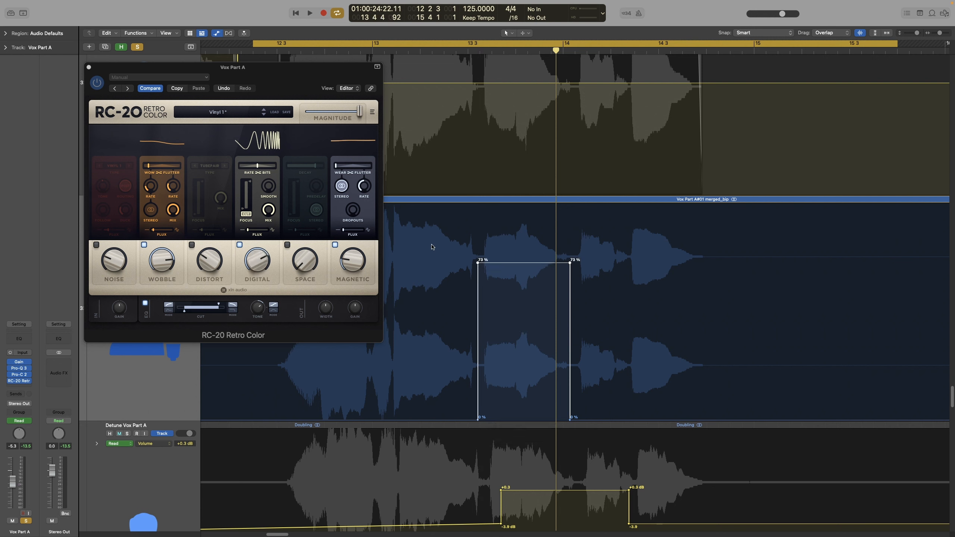
pyautogui.press('space')
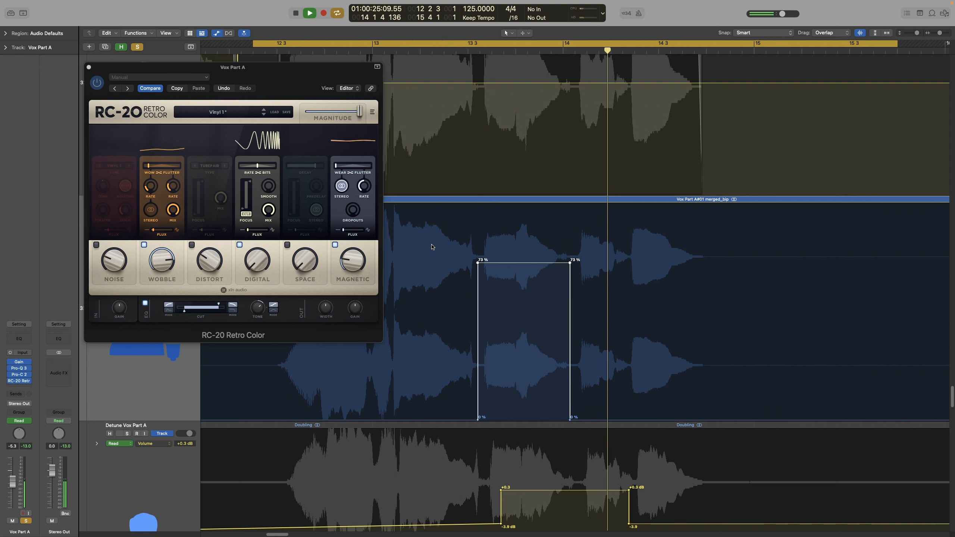
pyautogui.press('space')
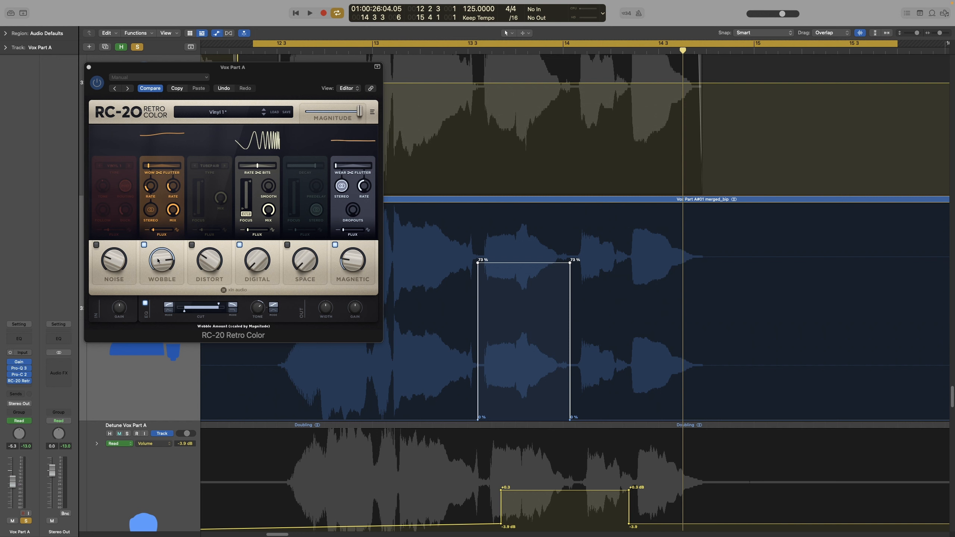
# Display RC-20's WOBB Enable as the automation parameter on track 33
pyautogui.moveTo(224, 68); pyautogui.dragTo(317, 52)
pyautogui.click(160, 222)
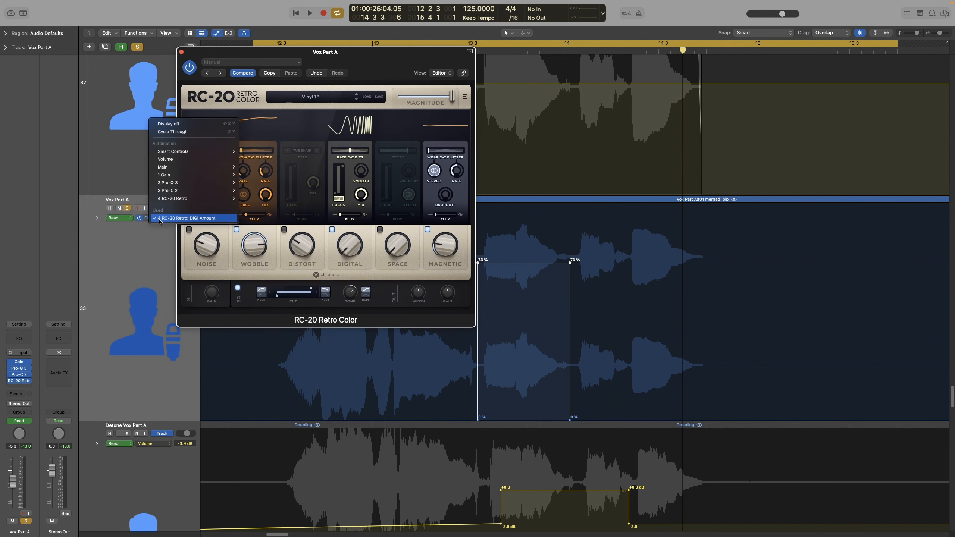
pyautogui.moveTo(177, 198)
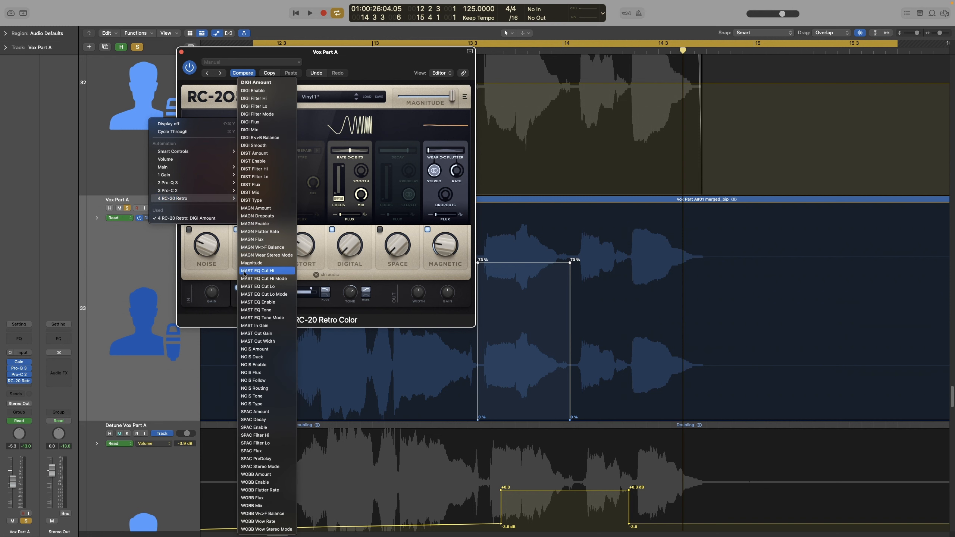
pyautogui.click(264, 483)
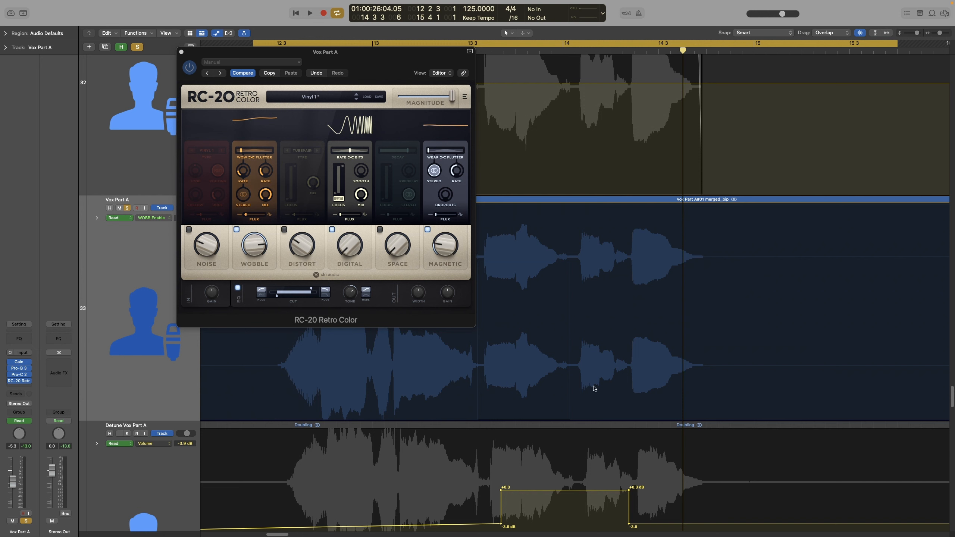
# Draw WOBB Enable automation on track 33 that switches on at about bar 14 and off just after the last vocal phrase
pyautogui.click(474, 368)
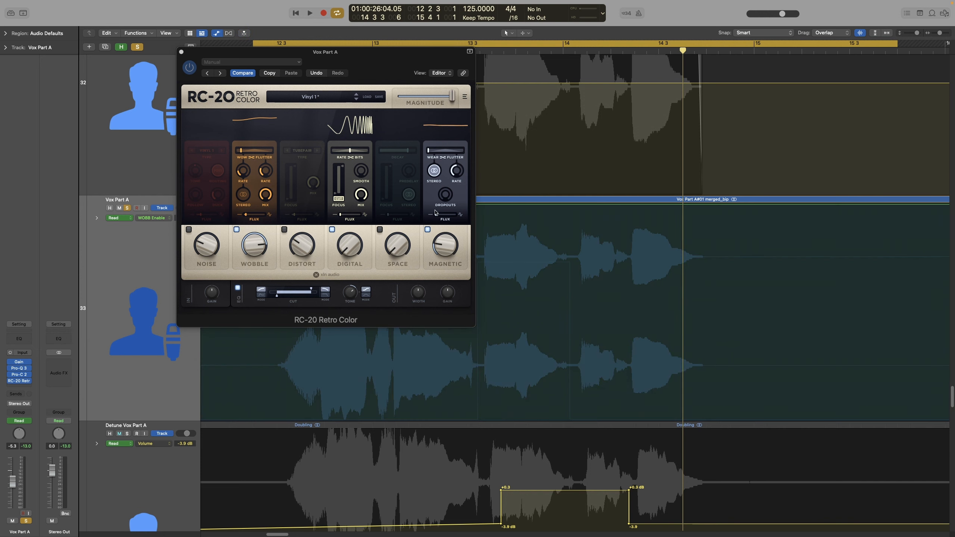
pyautogui.click(570, 205)
pyautogui.click(564, 204)
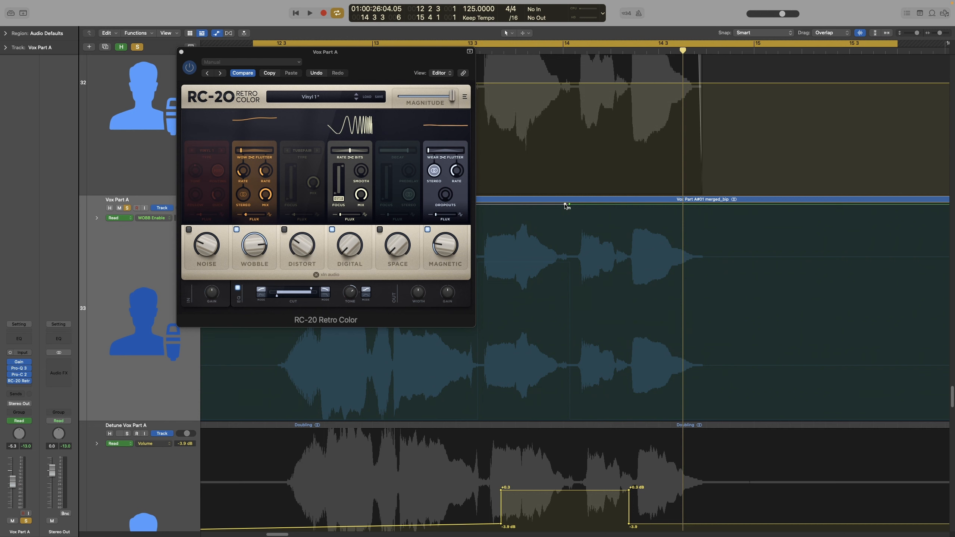
pyautogui.moveTo(565, 204); pyautogui.dragTo(627, 361)
pyautogui.click(780, 204)
pyautogui.click(794, 204)
pyautogui.moveTo(795, 227); pyautogui.dragTo(795, 418)
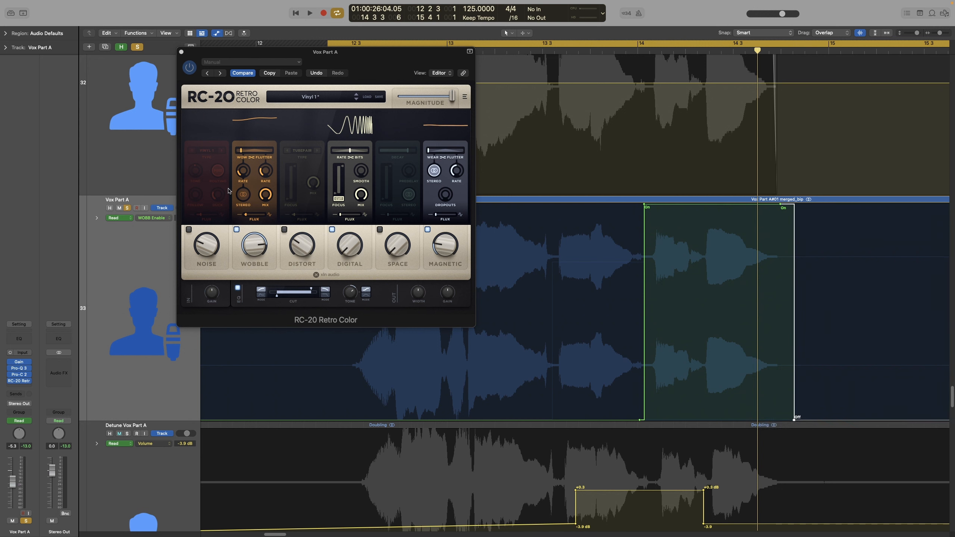
# Show RC-20's DIGI Amount in a second automation lane under track 33 and play the phrase with both automations
pyautogui.click(97, 220)
pyautogui.scroll(-5, 568, 294)
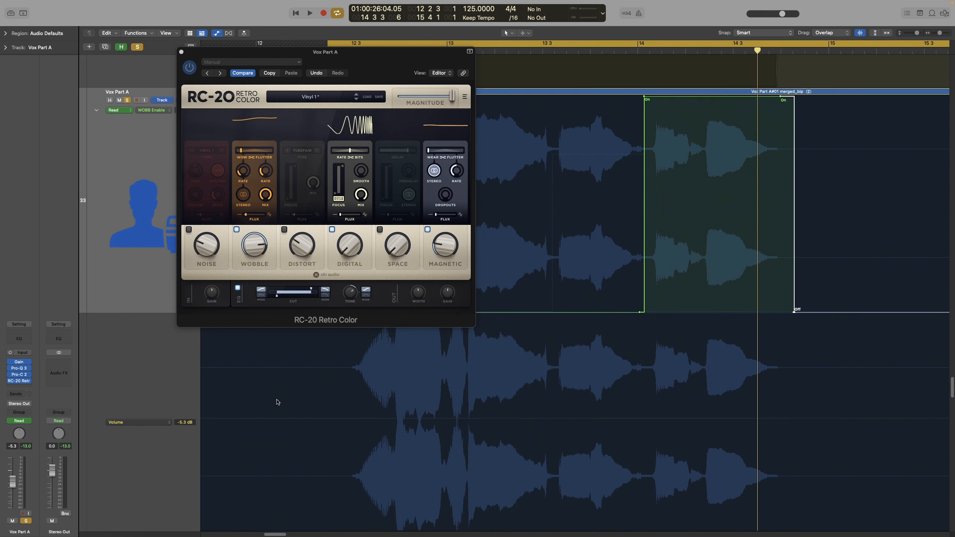
pyautogui.click(148, 422)
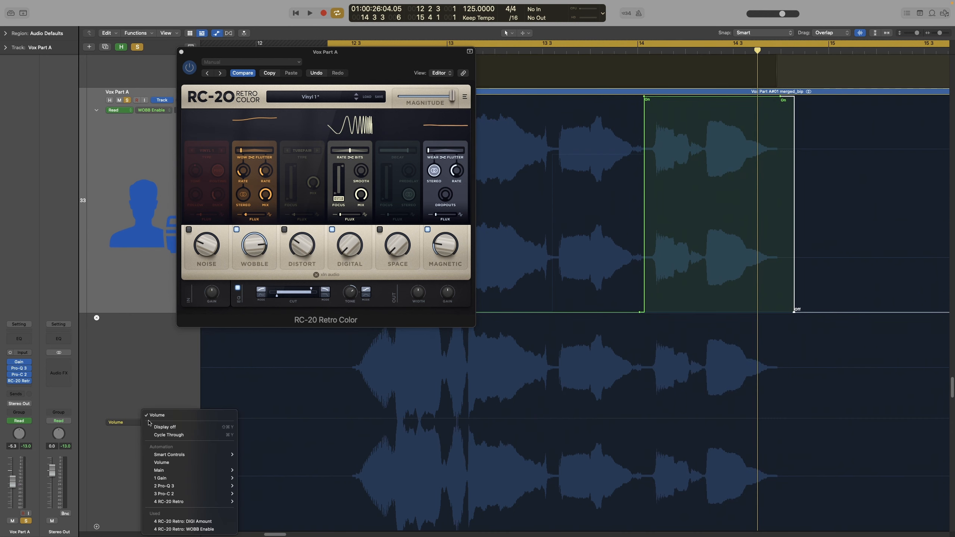
pyautogui.click(196, 522)
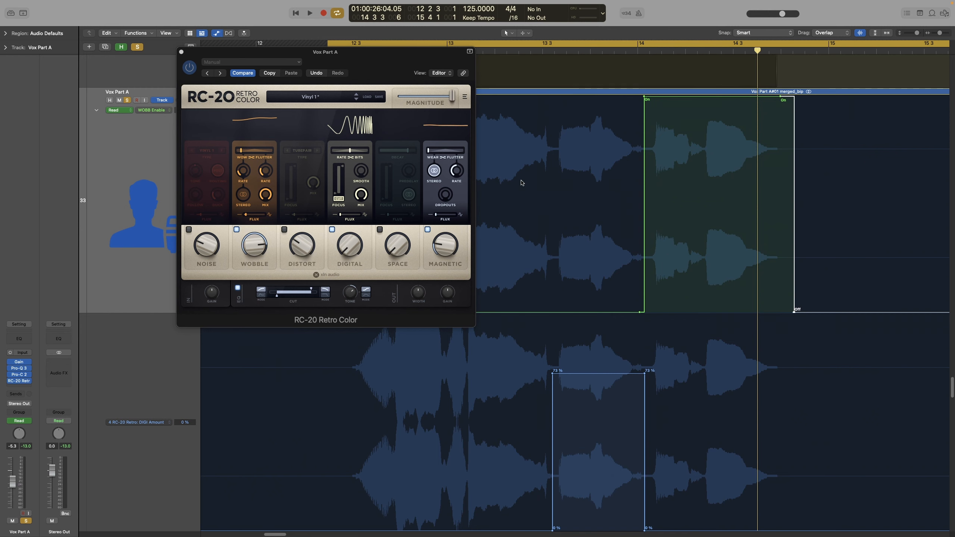
pyautogui.press('space')
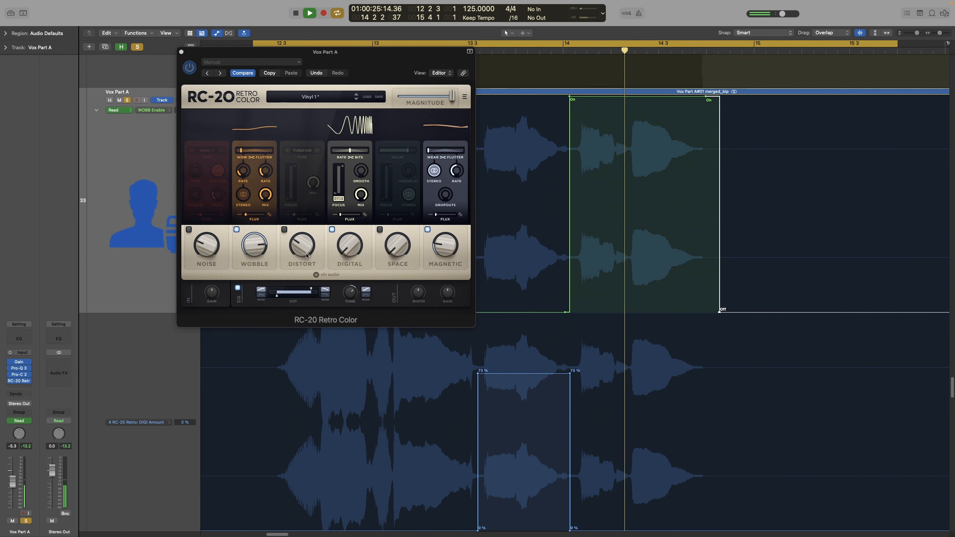
pyautogui.press('space')
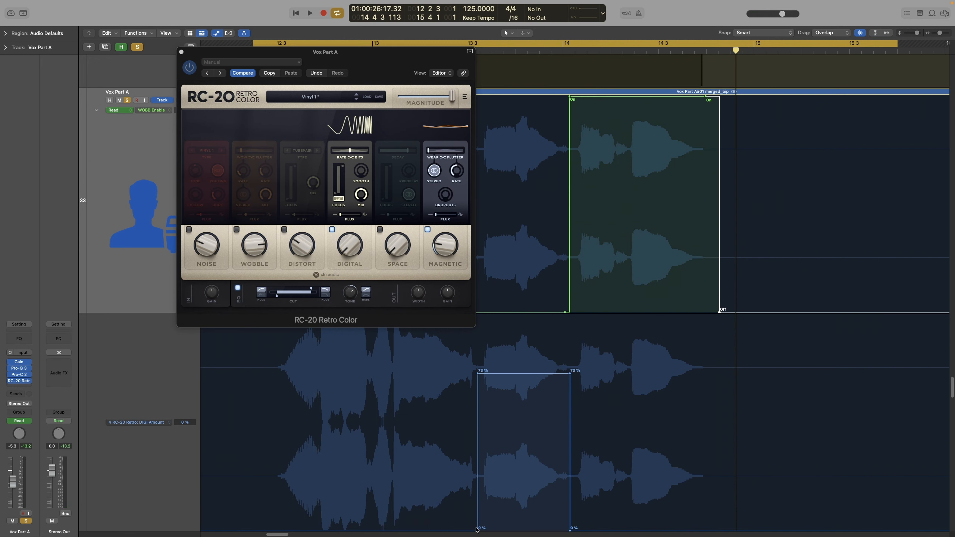
# Move the 0% point before the DIGI Amount rise earlier, to about bar 13, to make a gradual ramp
pyautogui.moveTo(477, 531); pyautogui.dragTo(440, 531)
pyautogui.scroll(-3, 443, 418)
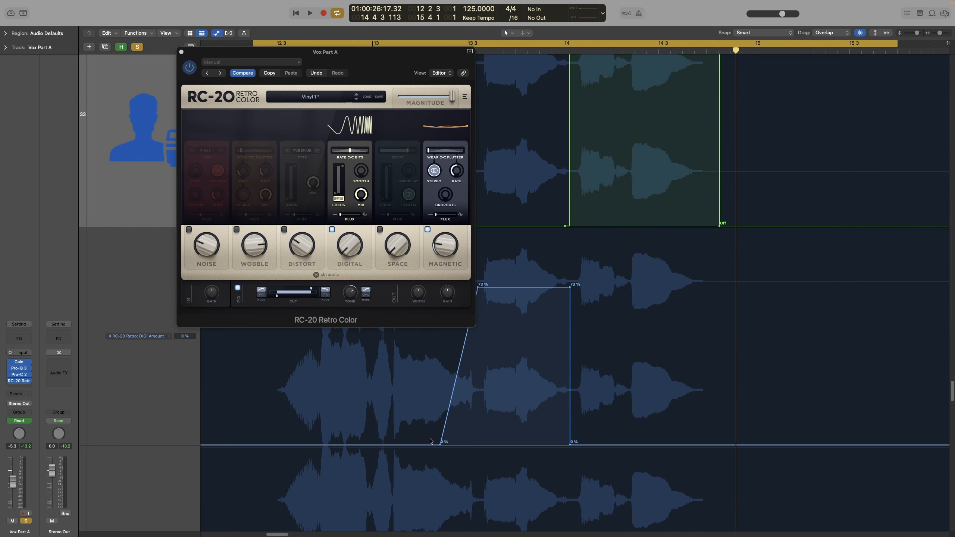
pyautogui.moveTo(440, 445); pyautogui.dragTo(363, 445)
pyautogui.moveTo(388, 77); pyautogui.dragTo(328, 71)
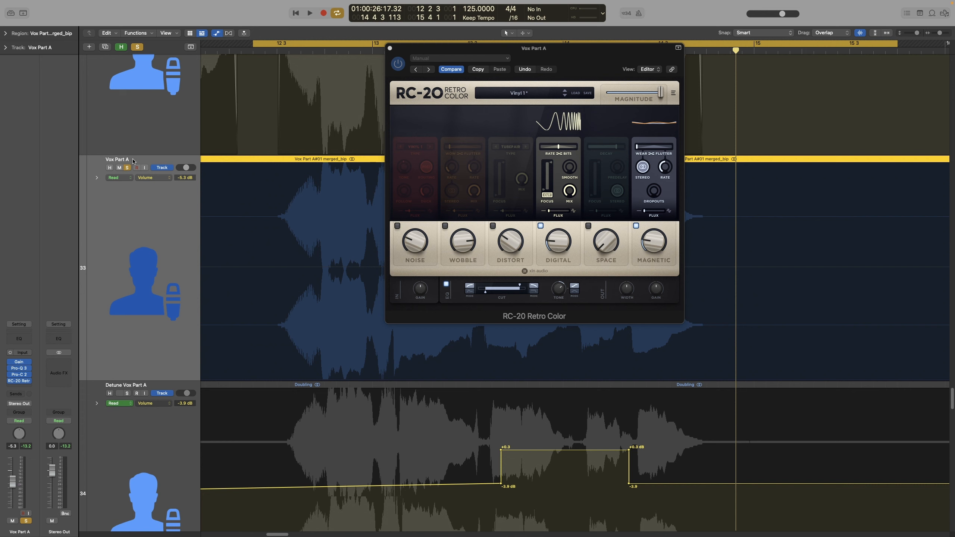
# Bring up DIGI Amount on track 33 by adjusting RC-20's Digital knob in Touch mode, and return the track to Read mode
pyautogui.click(125, 180)
pyautogui.click(126, 185)
pyautogui.click(562, 229)
pyautogui.moveTo(562, 229); pyautogui.dragTo(561, 240)
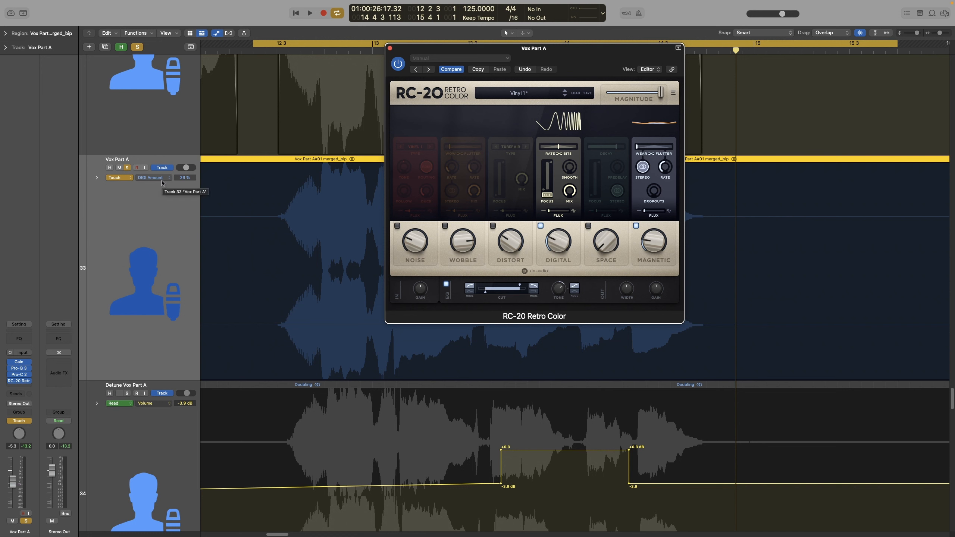
pyautogui.click(128, 178)
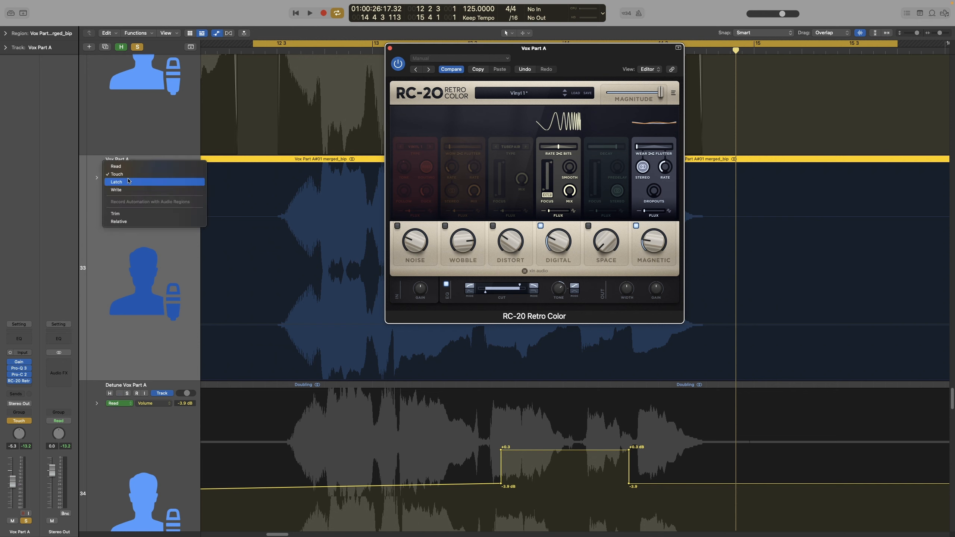
pyautogui.click(128, 166)
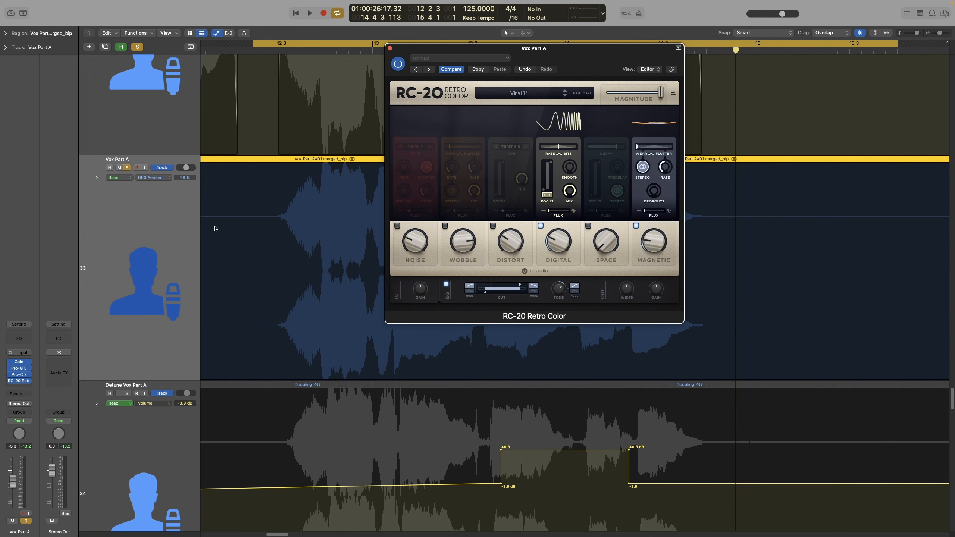
# Try a DIGI Amount ramp from 26% to 58% on track 33 before bar 14 3, and undo it
pyautogui.click(334, 296)
pyautogui.moveTo(587, 62); pyautogui.dragTo(360, 96)
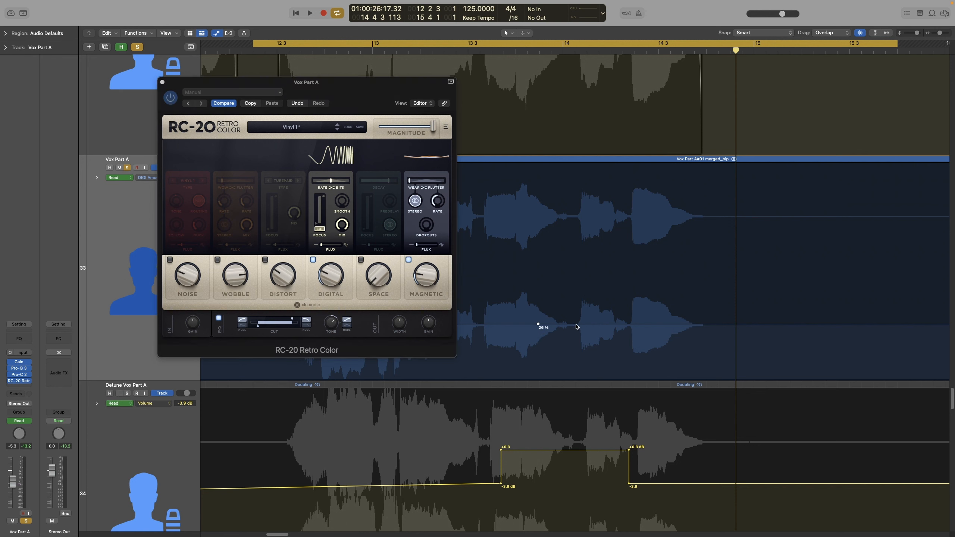
pyautogui.click(600, 324)
pyautogui.moveTo(601, 324); pyautogui.dragTo(609, 254)
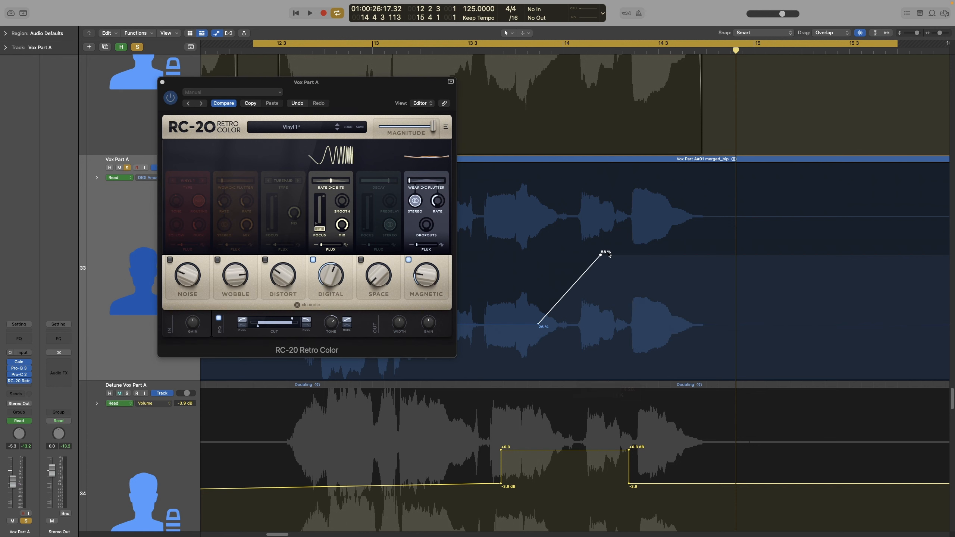
pyautogui.press('super+z')
pyautogui.press('super+z')
pyautogui.press('super+z')
pyautogui.press('super+z')
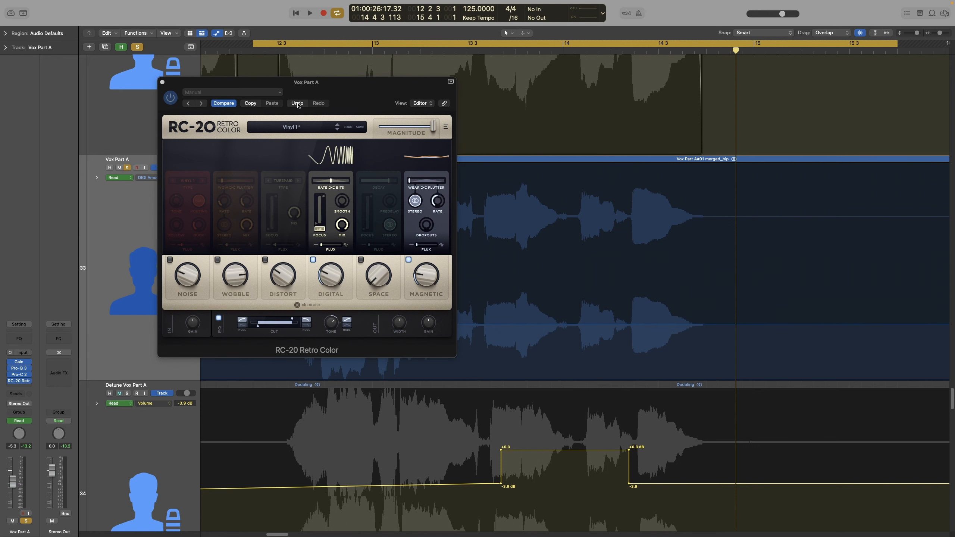
# Delete all automation from track 33
pyautogui.moveTo(341, 89); pyautogui.dragTo(517, 79)
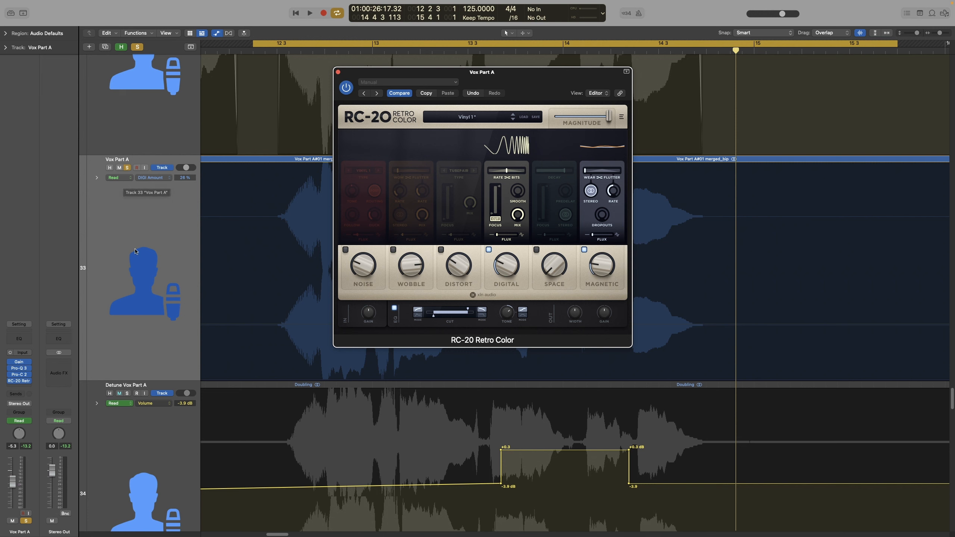
pyautogui.rightClick(96, 244)
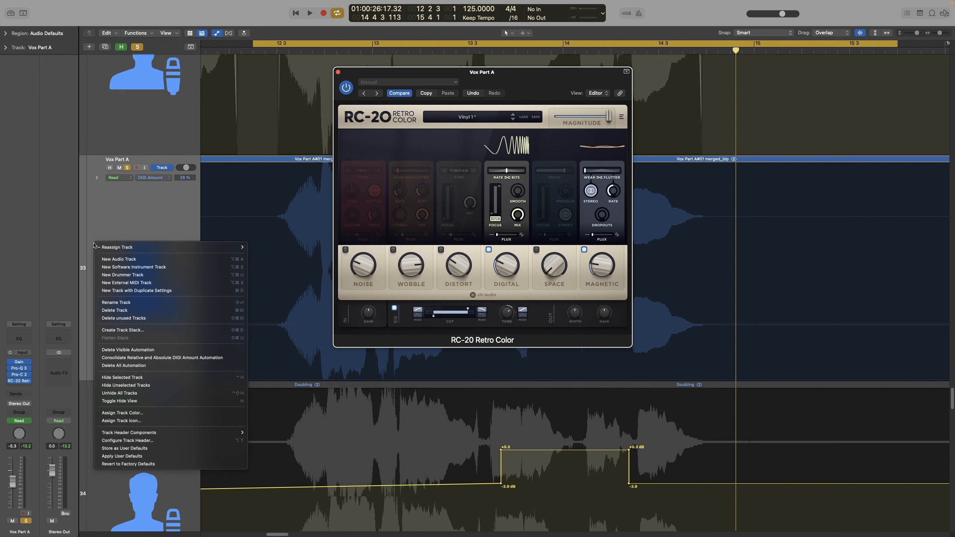
pyautogui.click(157, 366)
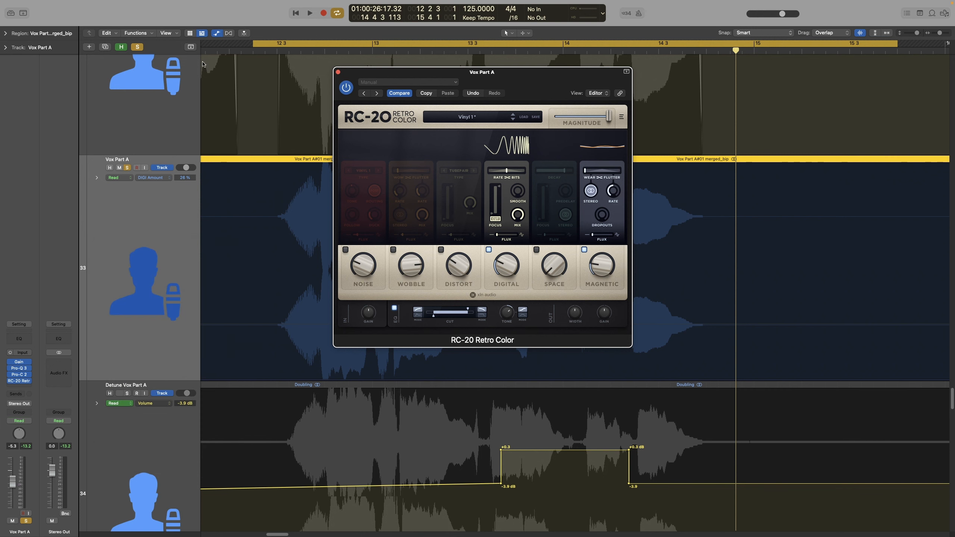
# Enable Autoselect Automation Parameter in Read Mode and try it with RC-20's Noise, Wobble and Distort modules
pyautogui.click(156, 4)
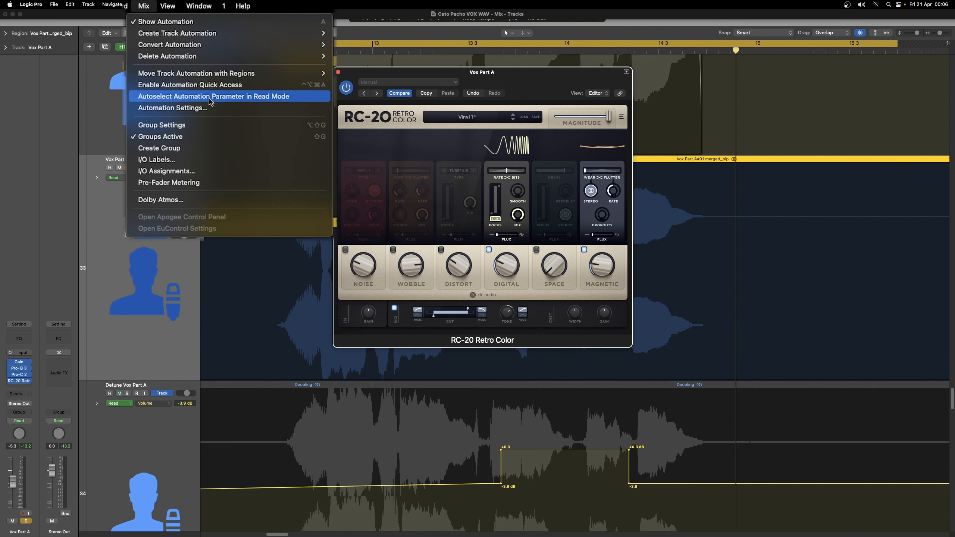
pyautogui.click(292, 100)
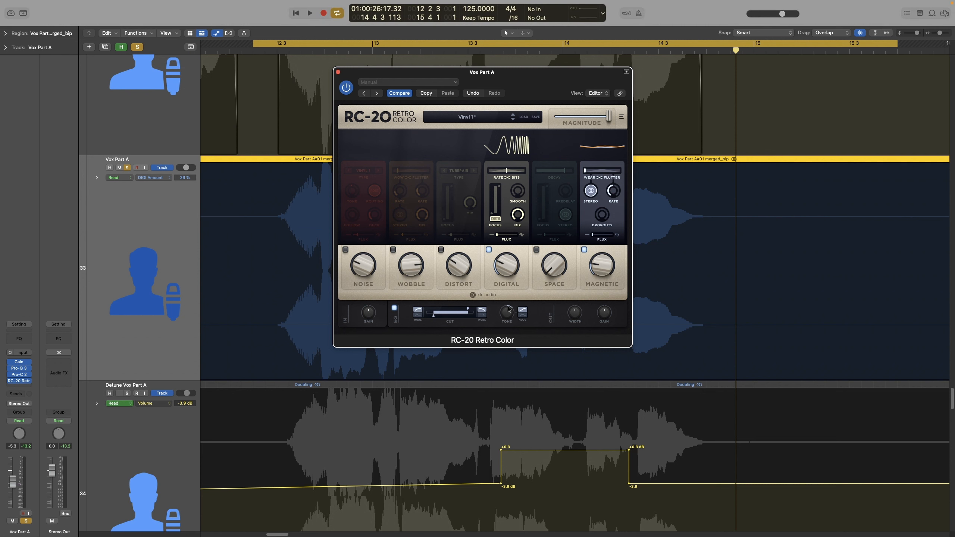
pyautogui.click(364, 269)
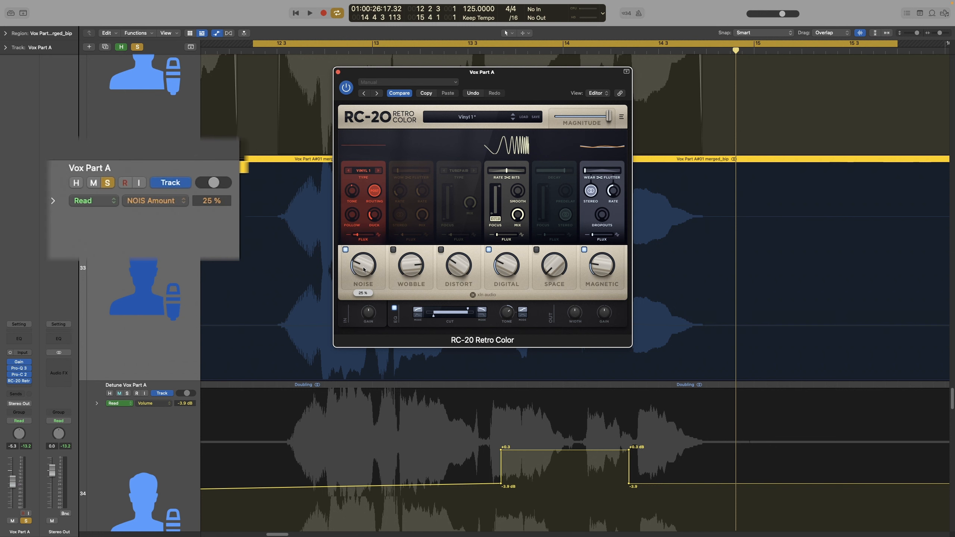
pyautogui.click(411, 265)
pyautogui.click(465, 276)
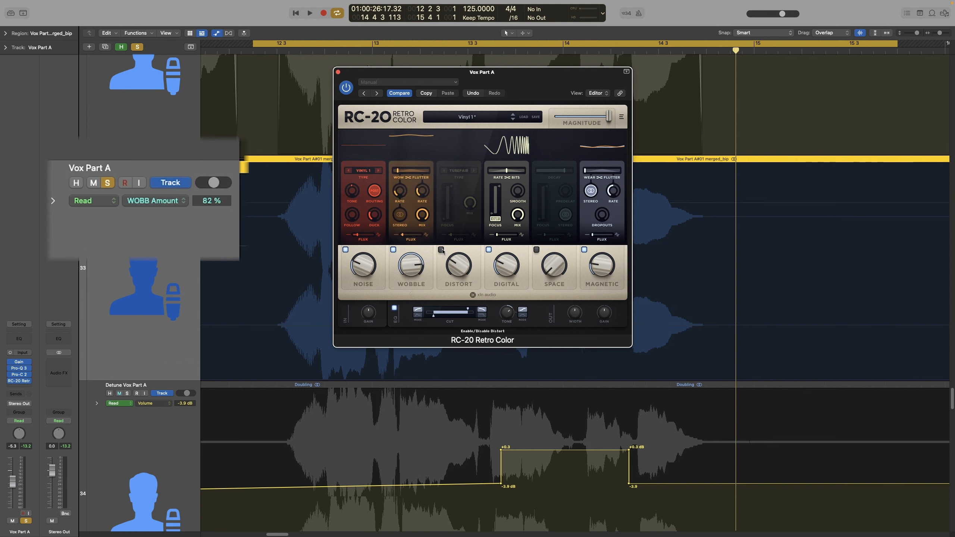
pyautogui.click(466, 276)
pyautogui.click(465, 276)
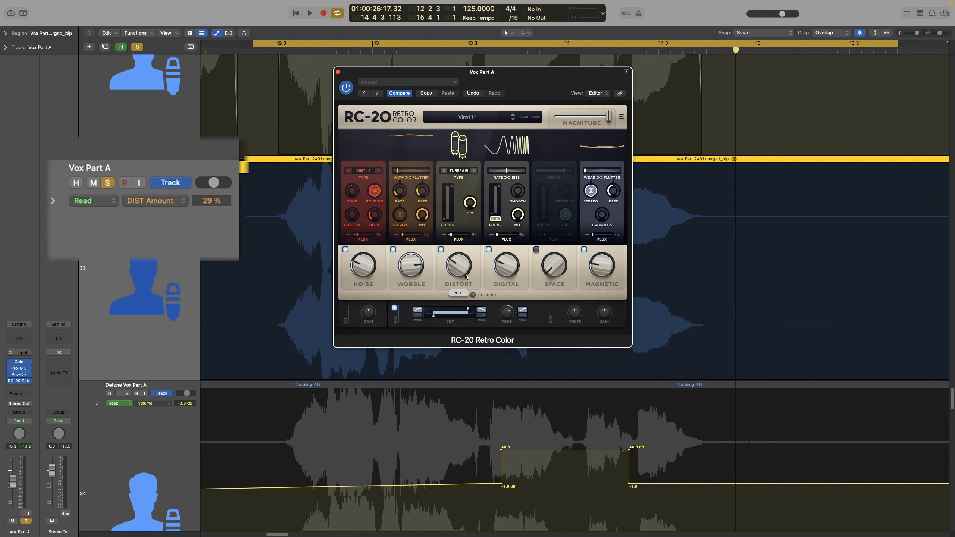
# Enable RC-20's Space module and touch the Digital Rate/Bits balance and Space amount to autoselect their parameters
pyautogui.click(537, 251)
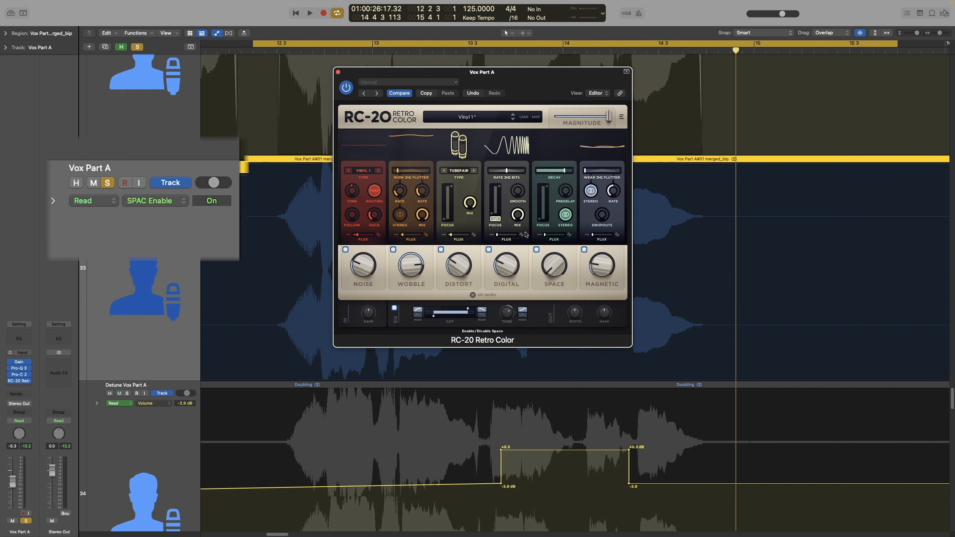
pyautogui.click(507, 171)
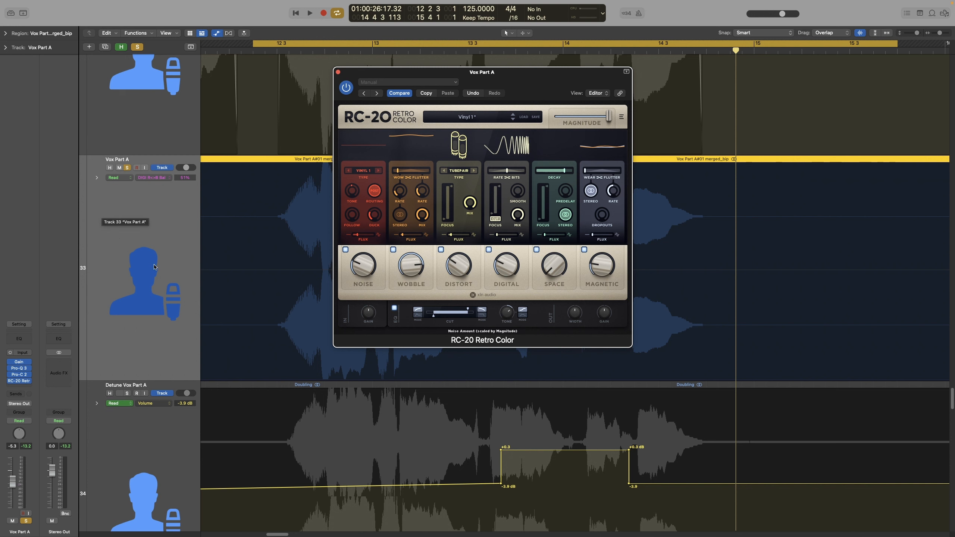
pyautogui.click(538, 281)
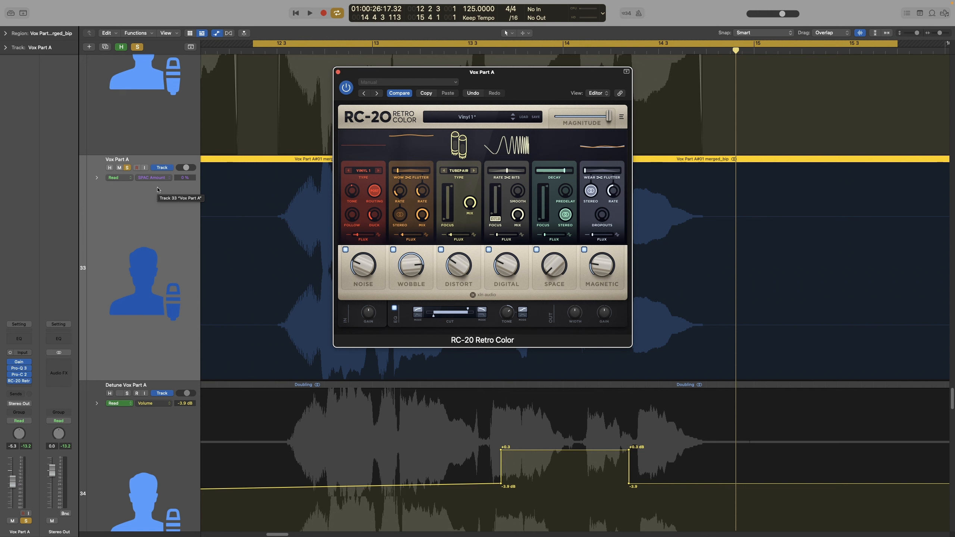
# Draw an RC-20 Space amount (SPAC Amount) automation ramp up to 43% on track 33 between 12 3 and bar 13
pyautogui.click(166, 180)
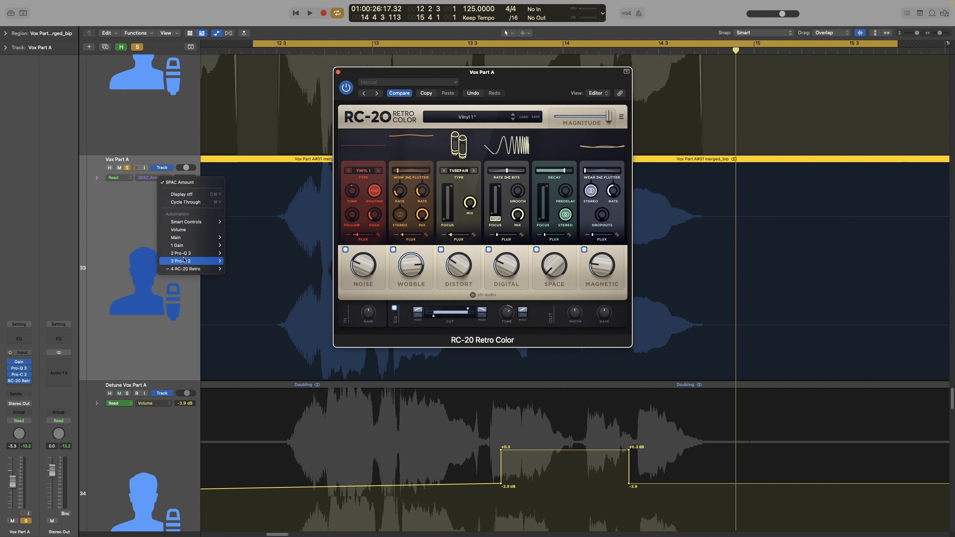
pyautogui.moveTo(188, 260)
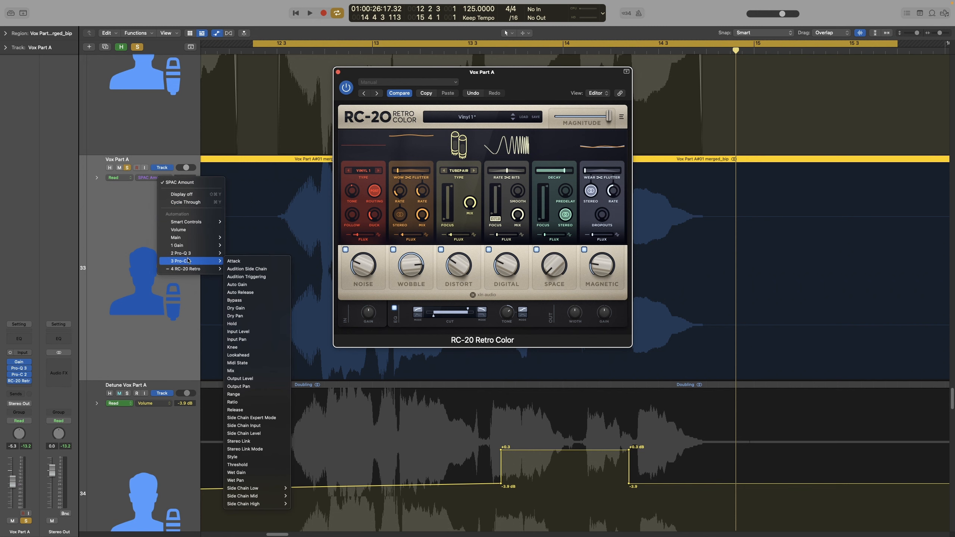
pyautogui.click(141, 269)
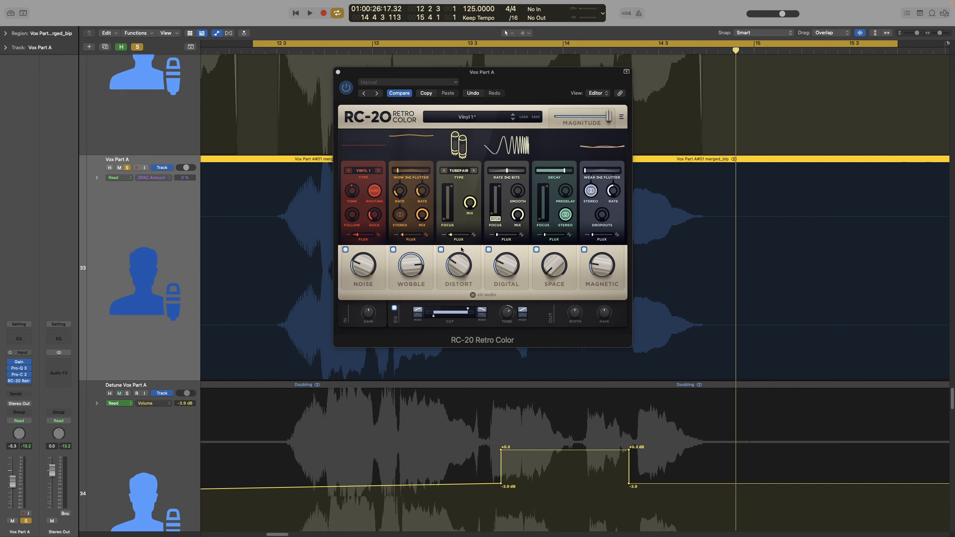
pyautogui.click(269, 271)
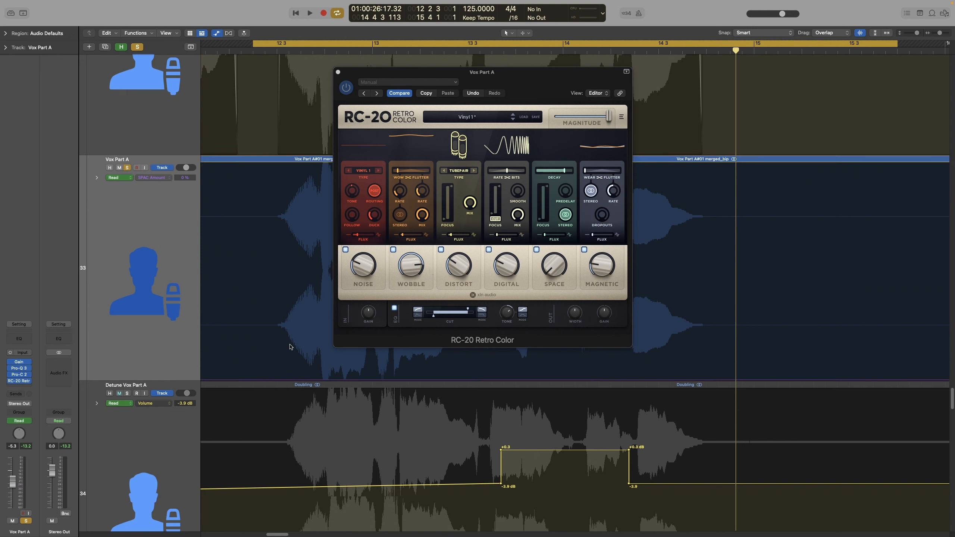
pyautogui.click(296, 380)
pyautogui.moveTo(327, 382); pyautogui.dragTo(327, 287)
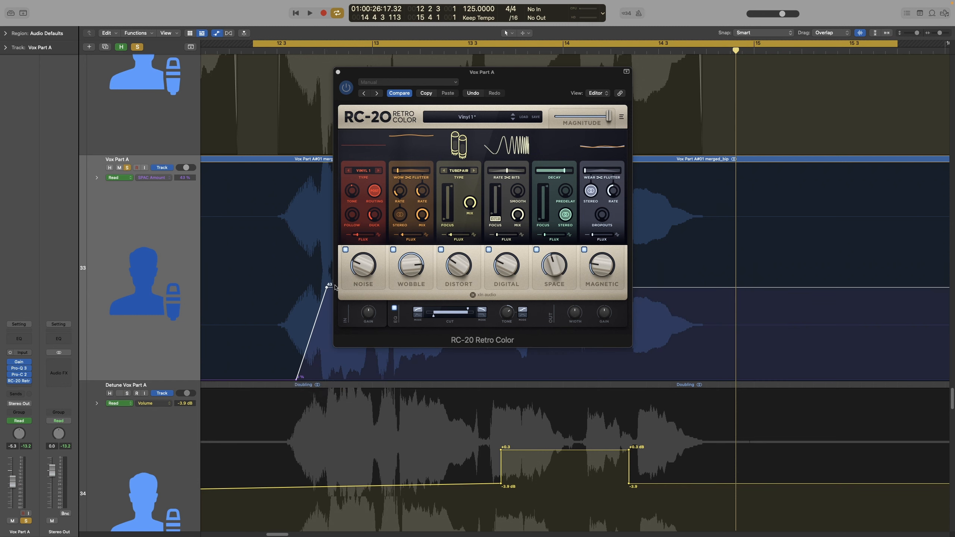
# Review track 33's used automation parameters and close the RC-20 plug-in window
pyautogui.click(156, 178)
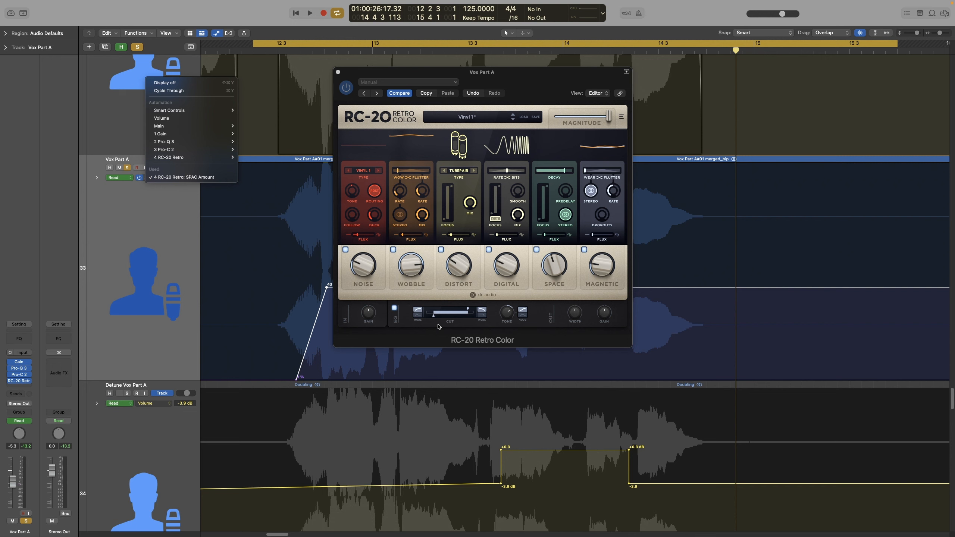
pyautogui.click(438, 324)
pyautogui.click(337, 74)
pyautogui.click(145, 245)
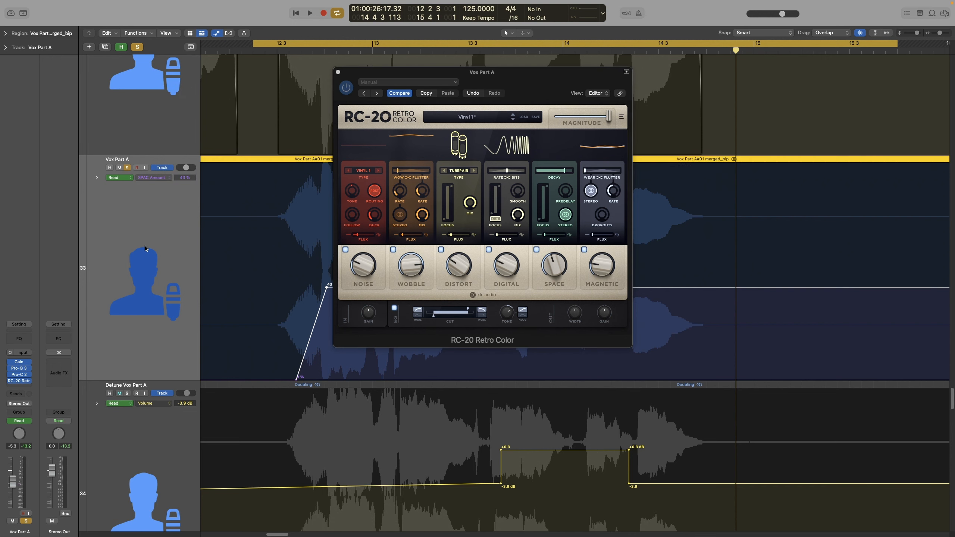
pyautogui.click(337, 72)
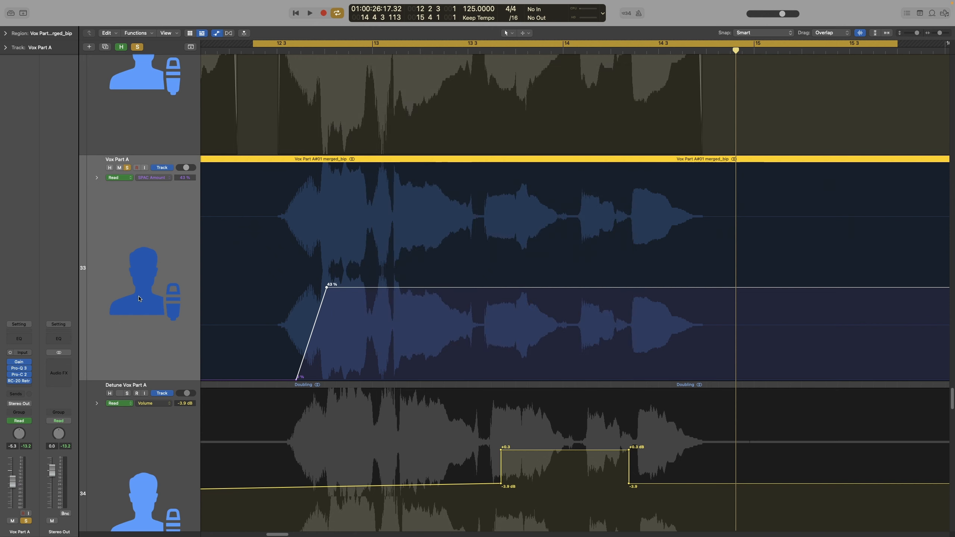
# Add a Bus 1 (Reverb) send to Vox Part A, set its level to 0.0 dB, and play the section
pyautogui.click(17, 394)
pyautogui.moveTo(40, 408)
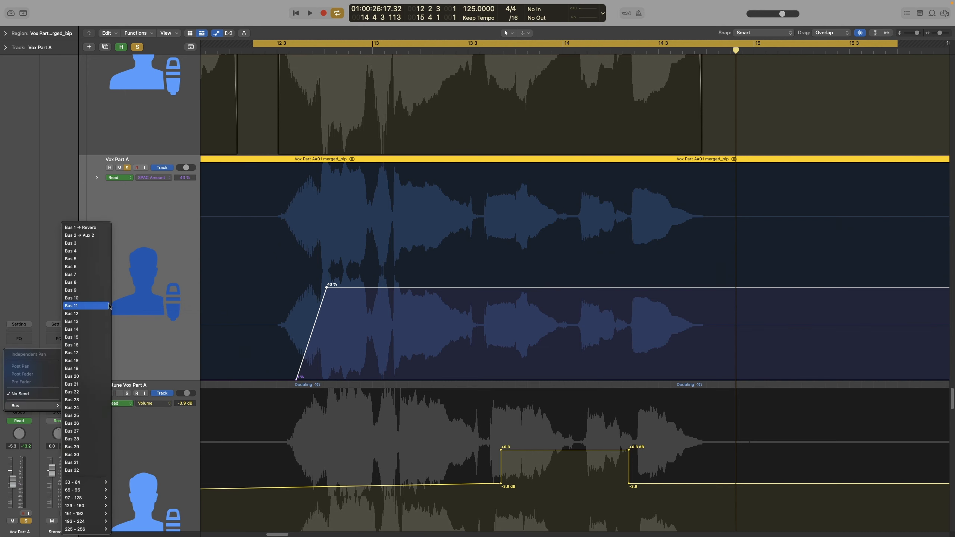
pyautogui.click(97, 228)
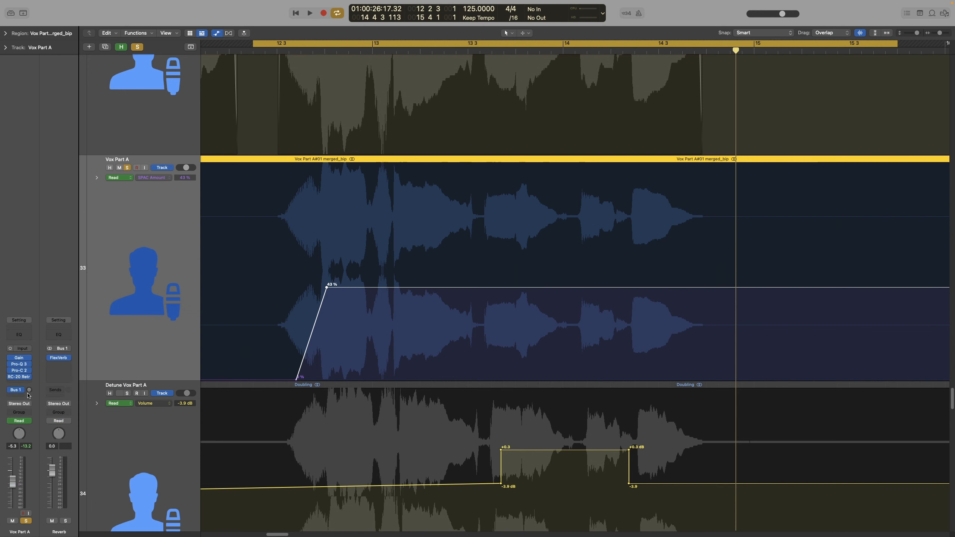
pyautogui.click(29, 391)
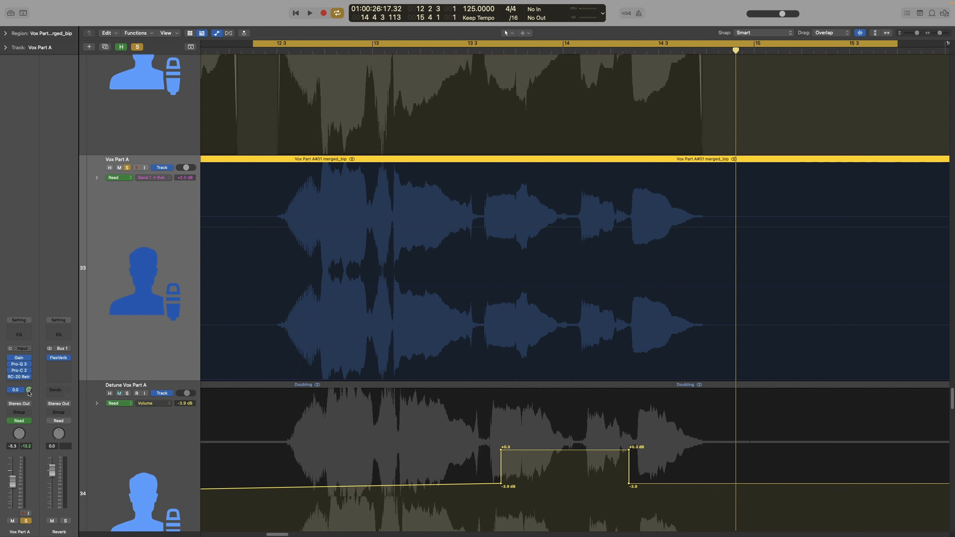
pyautogui.press('space')
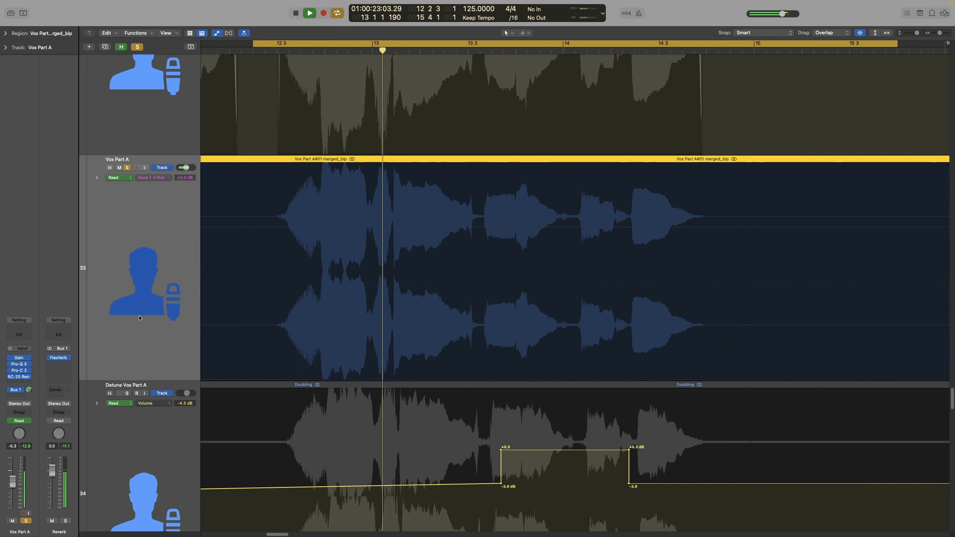
pyautogui.press('space')
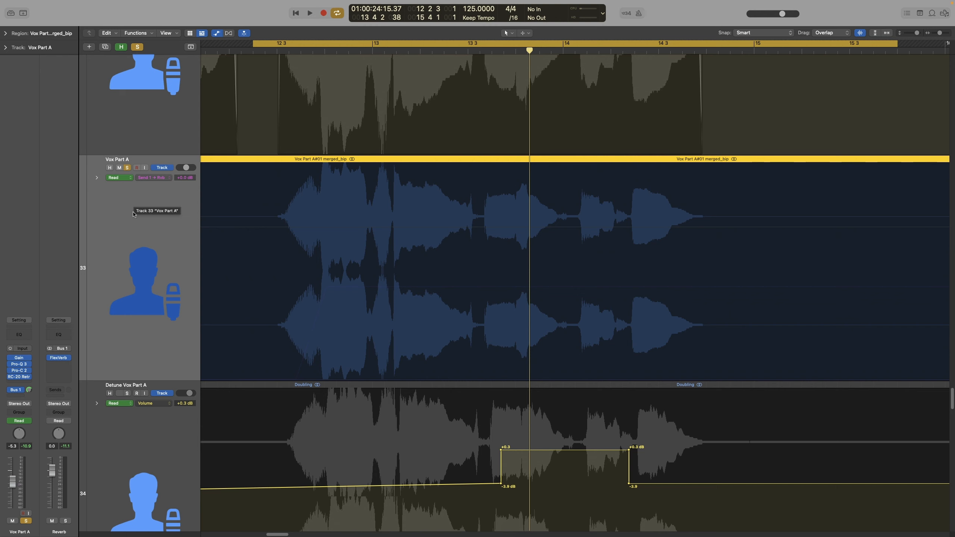
# Examine the Autoselect option and where the Send 1 → Reverb parameter sits among track 33's main automation parameters
pyautogui.click(162, 179)
pyautogui.moveTo(184, 249)
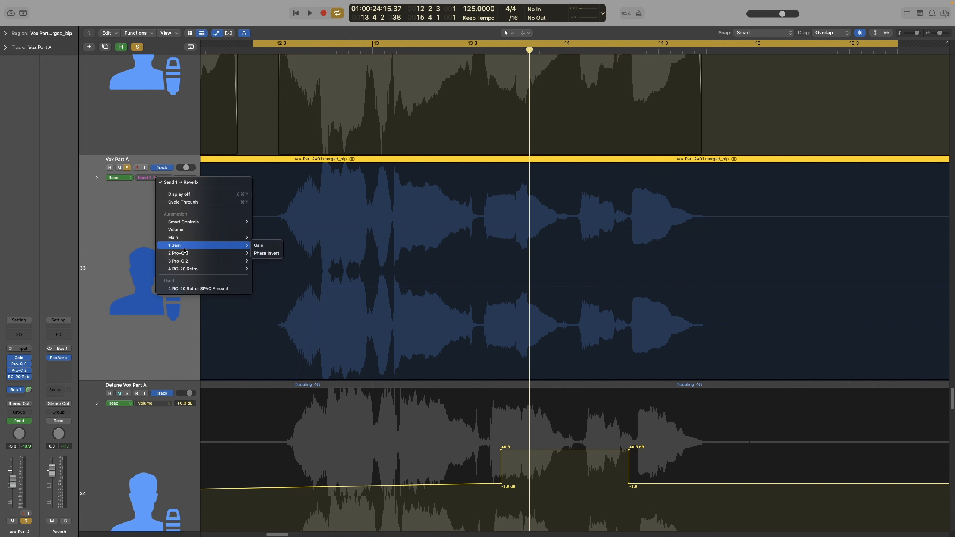
pyautogui.click(146, 208)
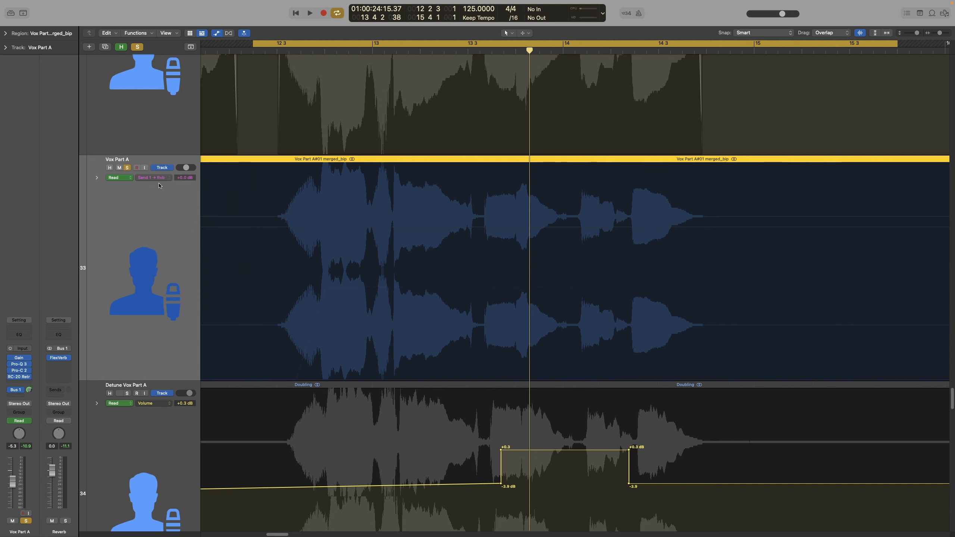
pyautogui.click(158, 4)
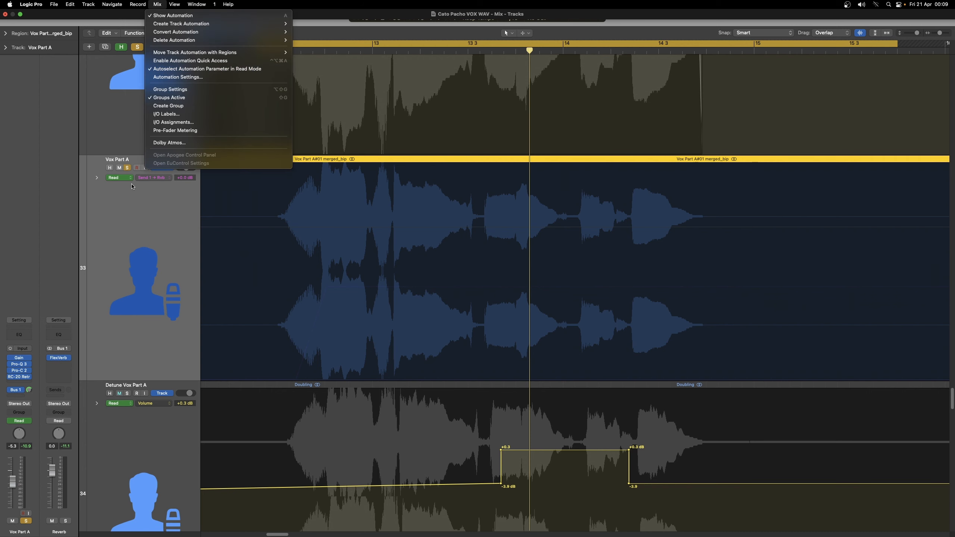
pyautogui.click(140, 216)
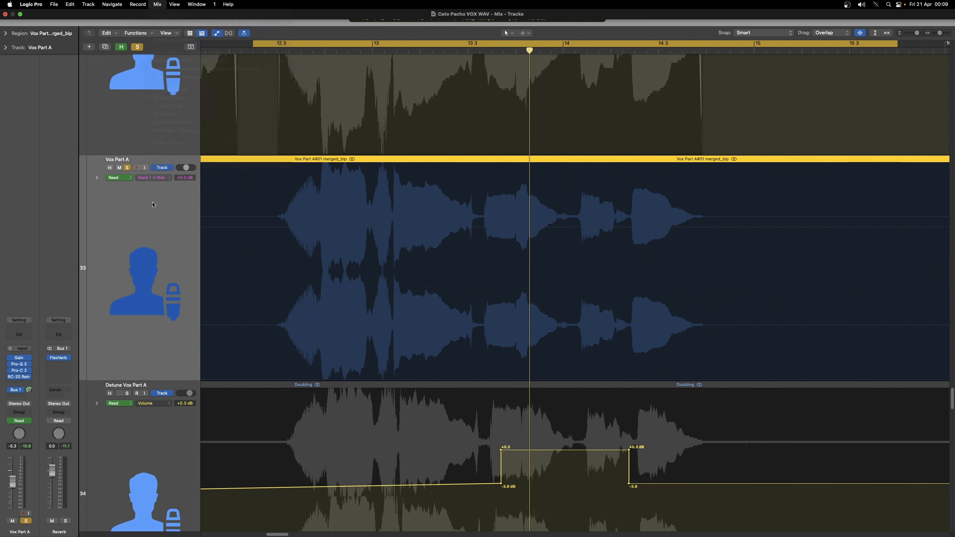
pyautogui.click(164, 178)
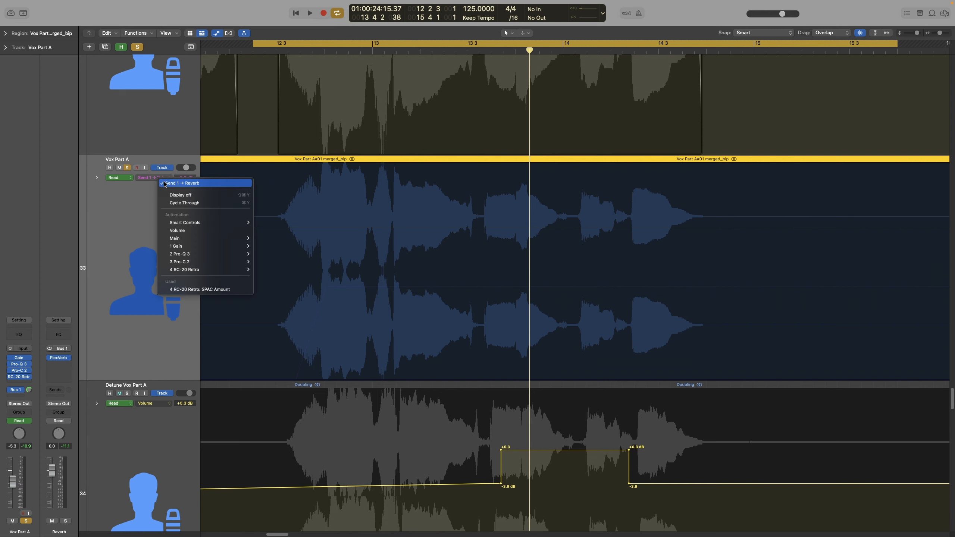
pyautogui.moveTo(202, 240)
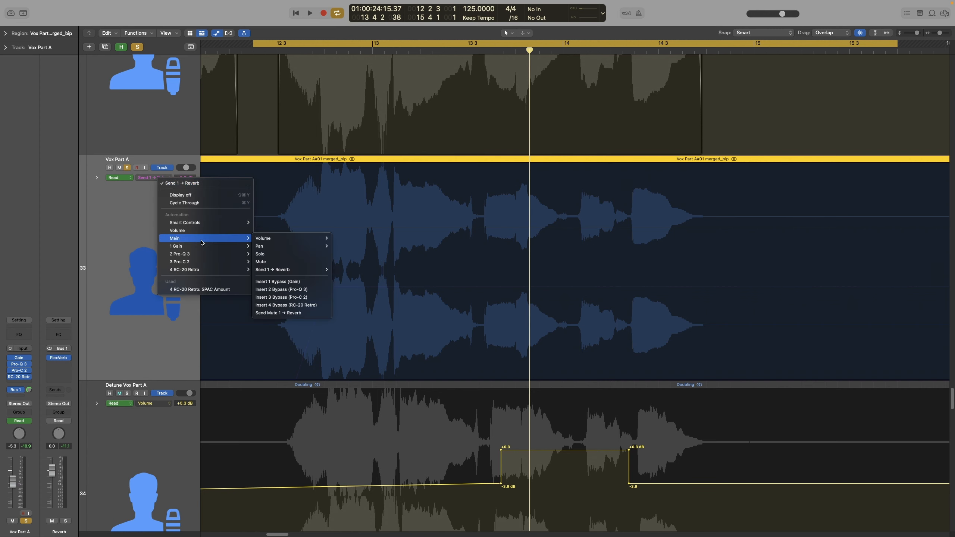
pyautogui.moveTo(280, 271)
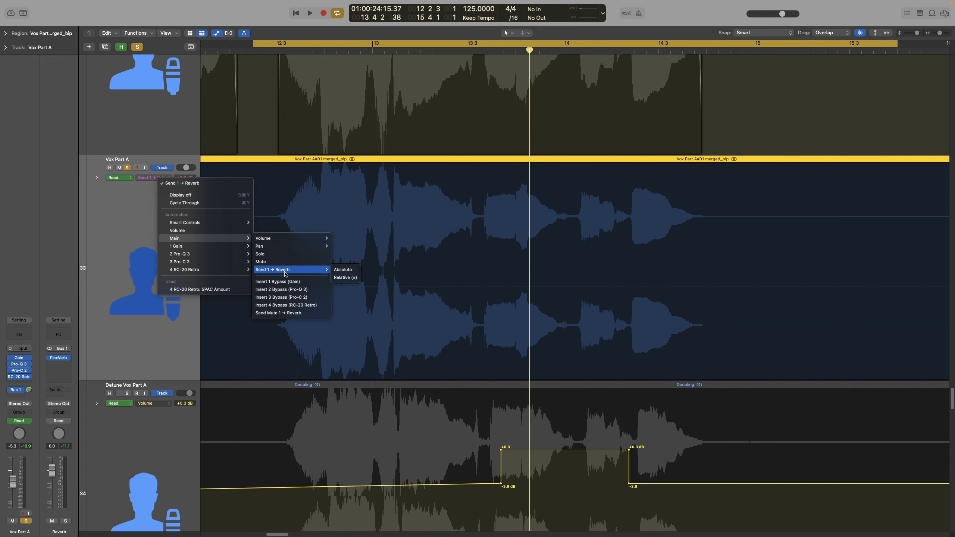
pyautogui.click(286, 273)
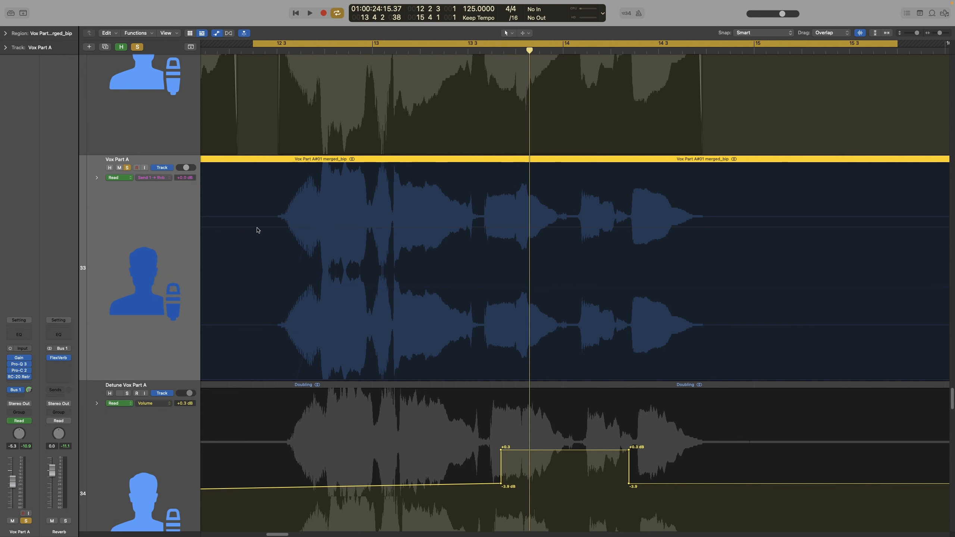
# Create Send 1 → Reverb automation on track 33 and lower its line to about -15.3 dB
pyautogui.click(259, 355)
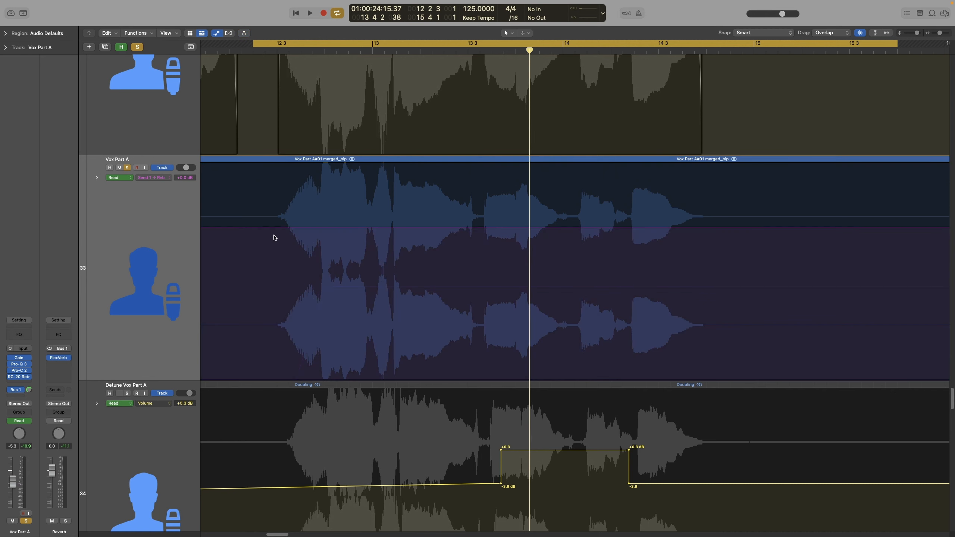
pyautogui.moveTo(277, 245); pyautogui.dragTo(283, 276)
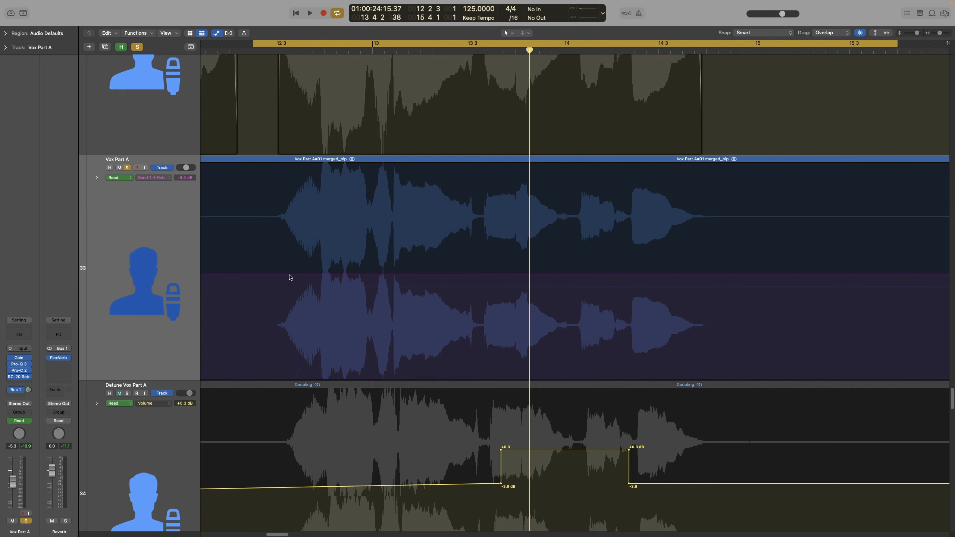
pyautogui.moveTo(291, 275); pyautogui.dragTo(395, 320)
# Ramp the Reverb send automation up to about -0.5 dB just before bar 14 and play it back
pyautogui.click(526, 317)
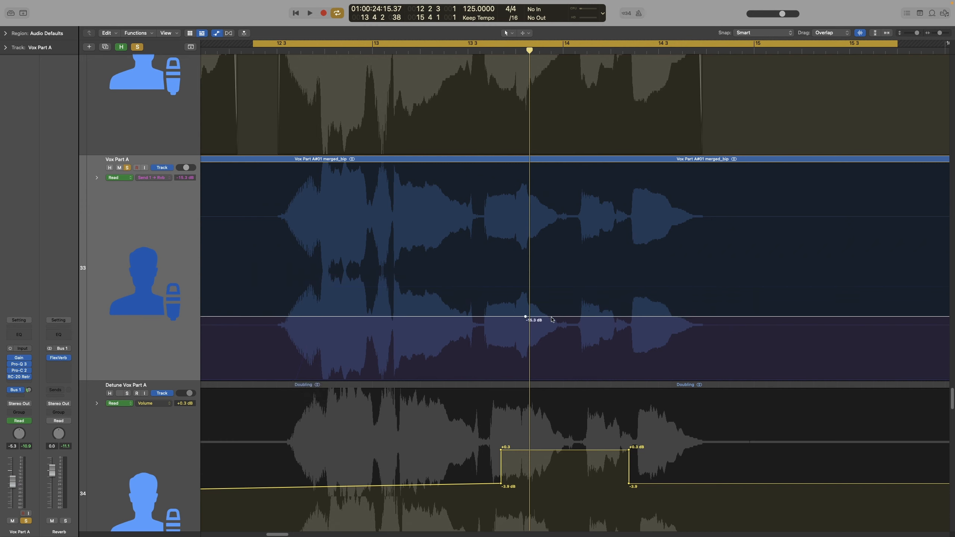
pyautogui.click(552, 317)
pyautogui.moveTo(552, 318); pyautogui.dragTo(552, 231)
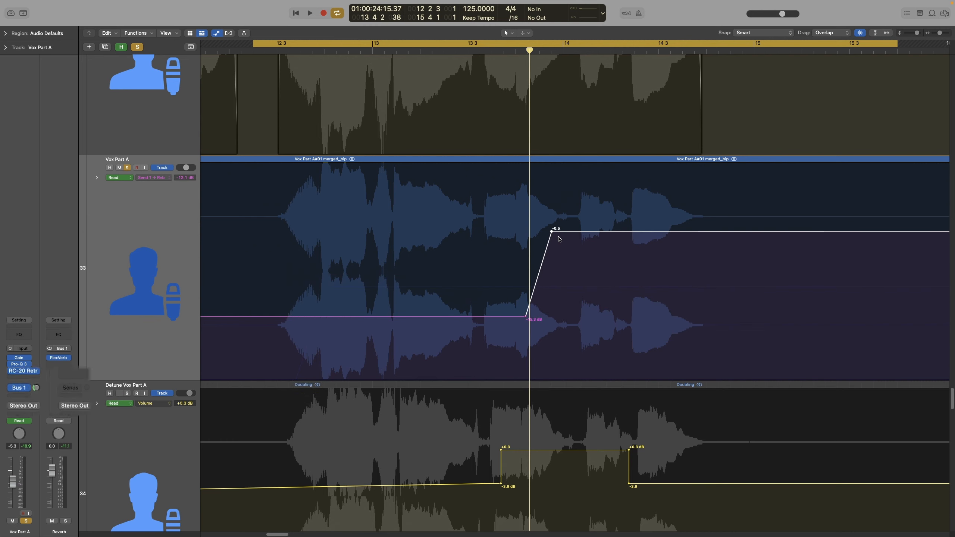
pyautogui.press('space')
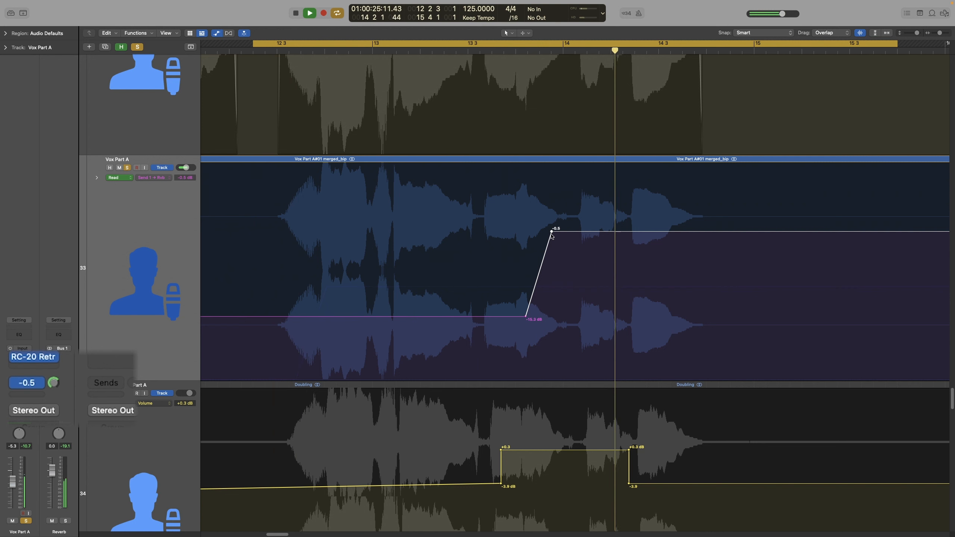
pyautogui.press('space')
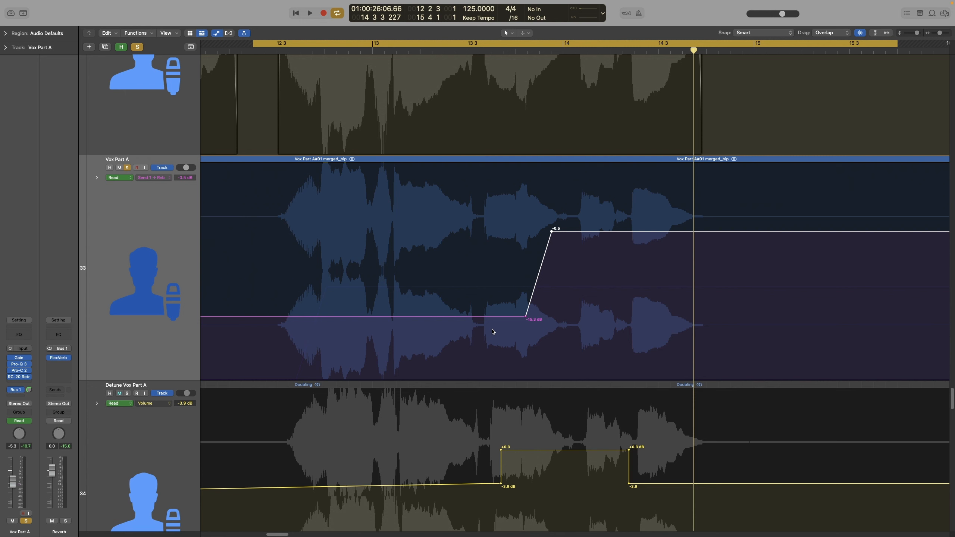
# Create a track for the Reverb aux channel strip from the Mixer, then hide the Mixer
pyautogui.press('x')
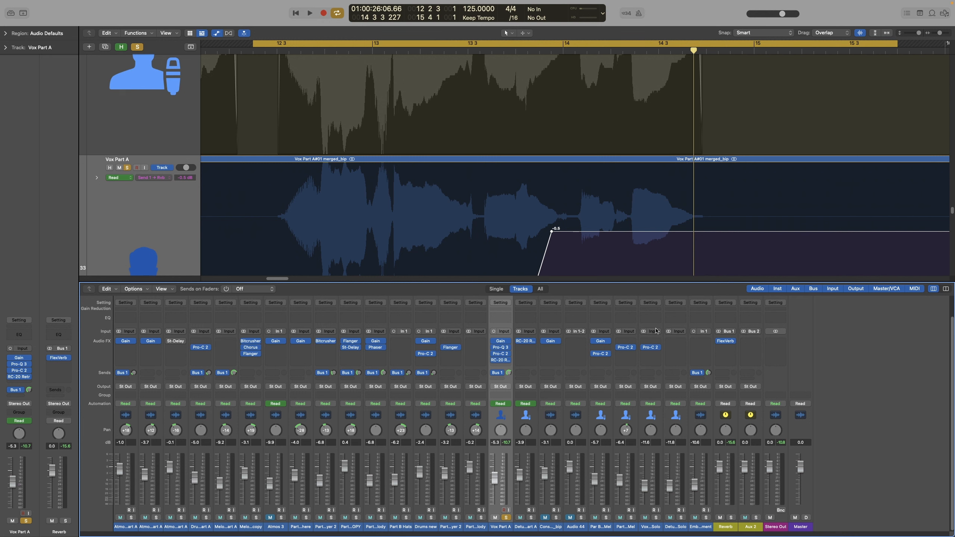
pyautogui.scroll(1, 695, 320)
pyautogui.click(728, 304)
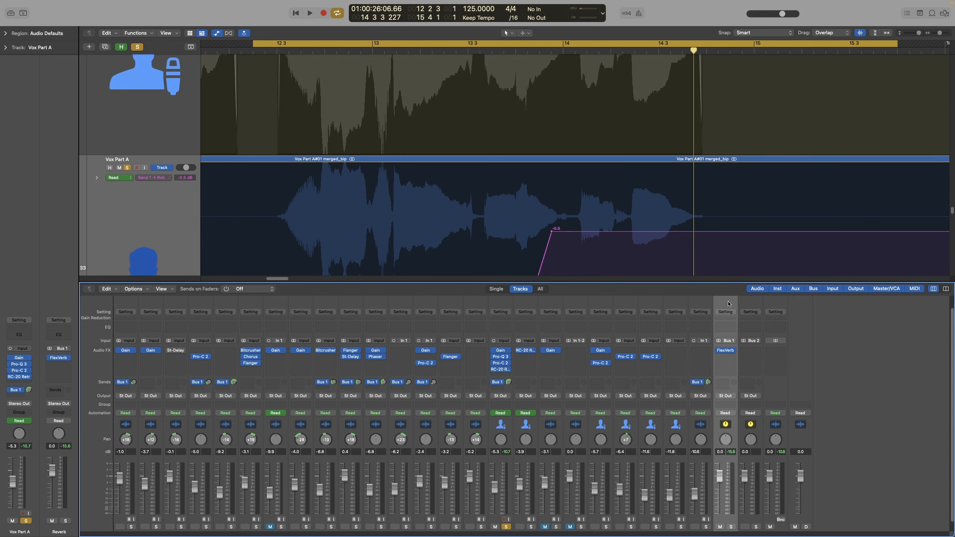
pyautogui.rightClick(728, 304)
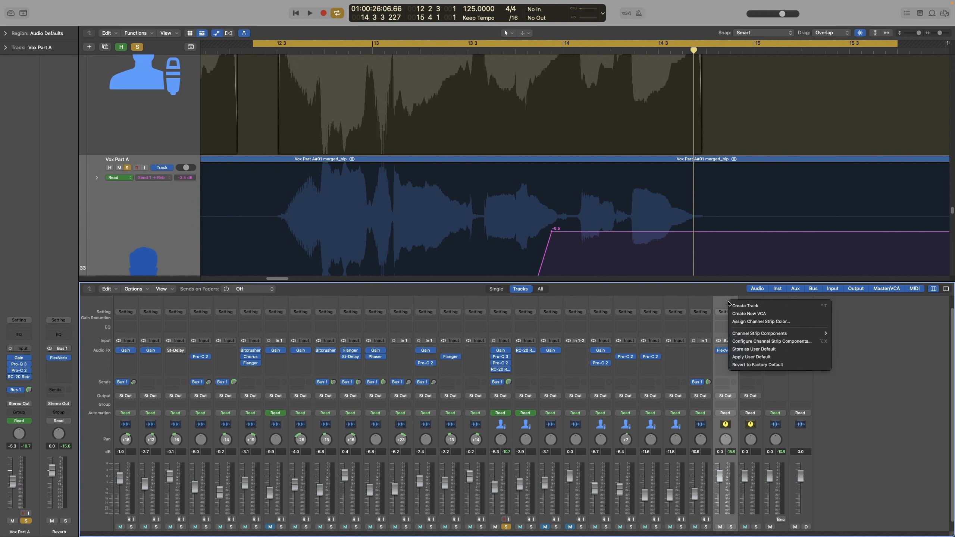
pyautogui.click(763, 308)
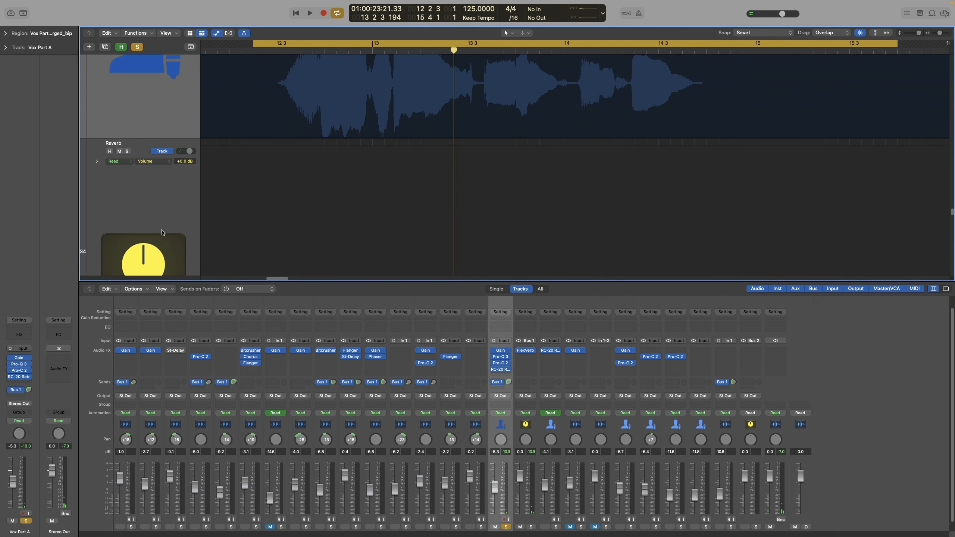
pyautogui.scroll(-3, 162, 232)
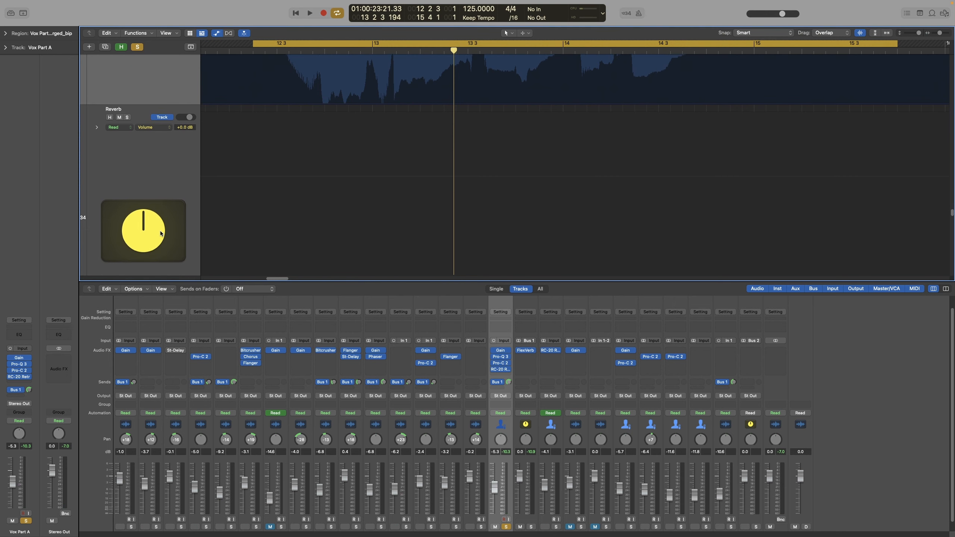
pyautogui.press('x')
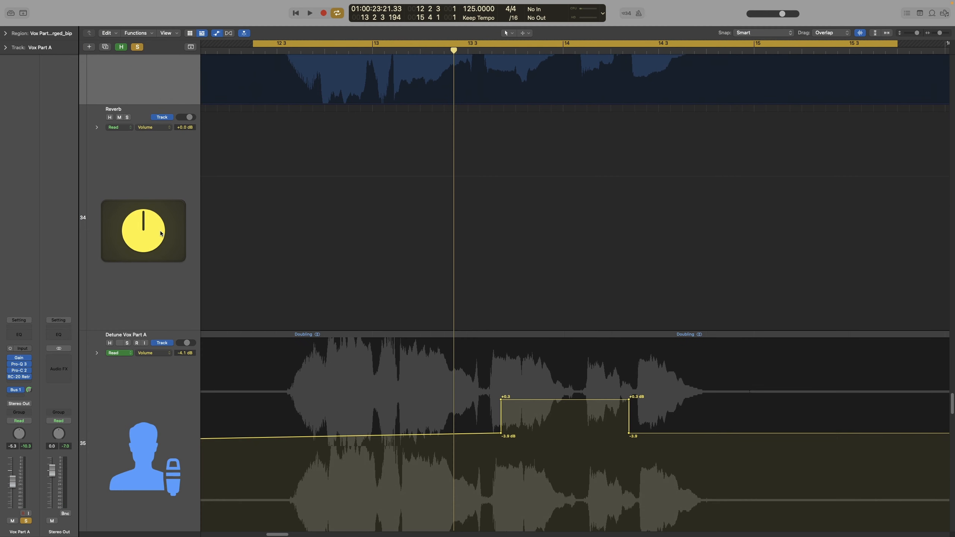
# Create Volume automation on the Reverb aux track and lower its line to about -23.6 dB
pyautogui.click(311, 180)
pyautogui.scroll(5, 427, 183)
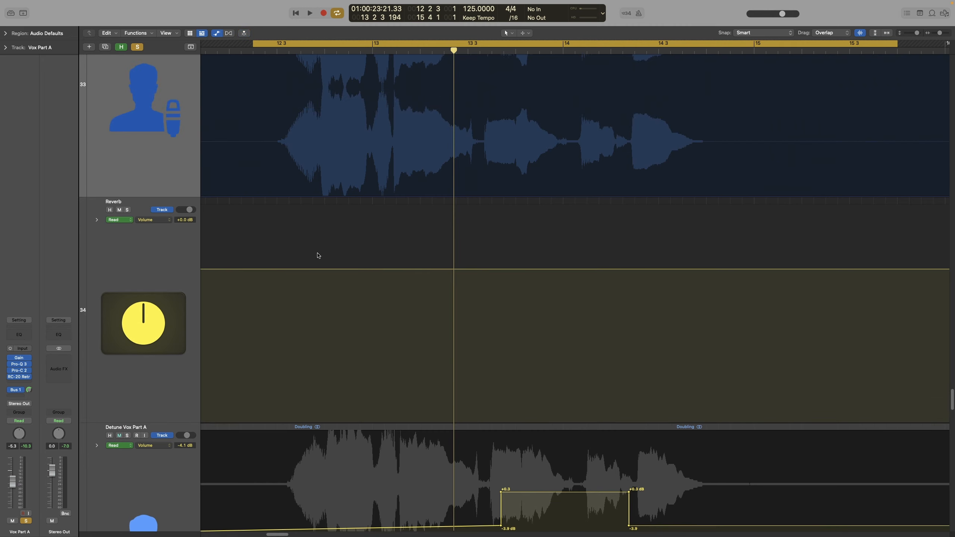
pyautogui.moveTo(319, 279); pyautogui.dragTo(332, 386)
# Ramp the Reverb track's Volume automation up to about +2.7 dB between 13.3 and bar 14, and play it back
pyautogui.click(460, 383)
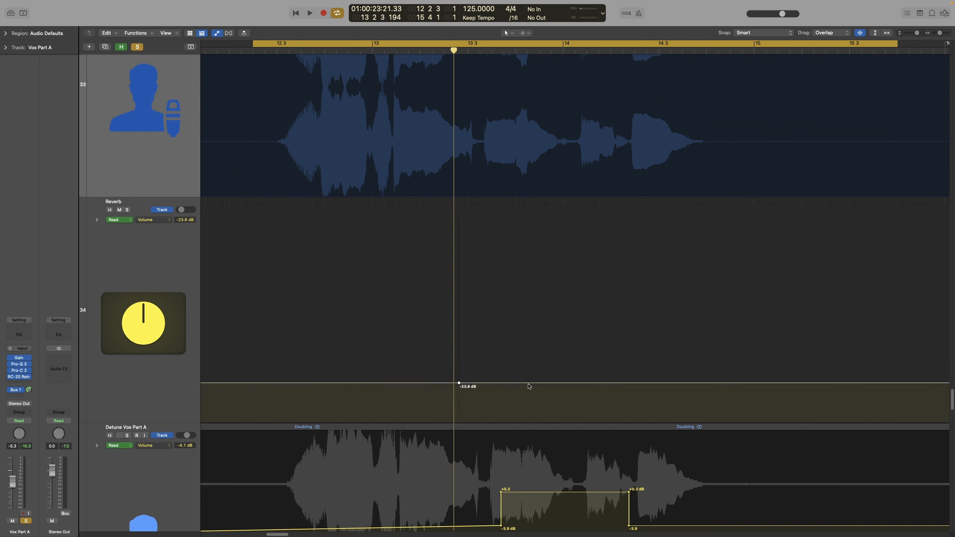
pyautogui.click(529, 383)
pyautogui.moveTo(529, 383); pyautogui.dragTo(530, 244)
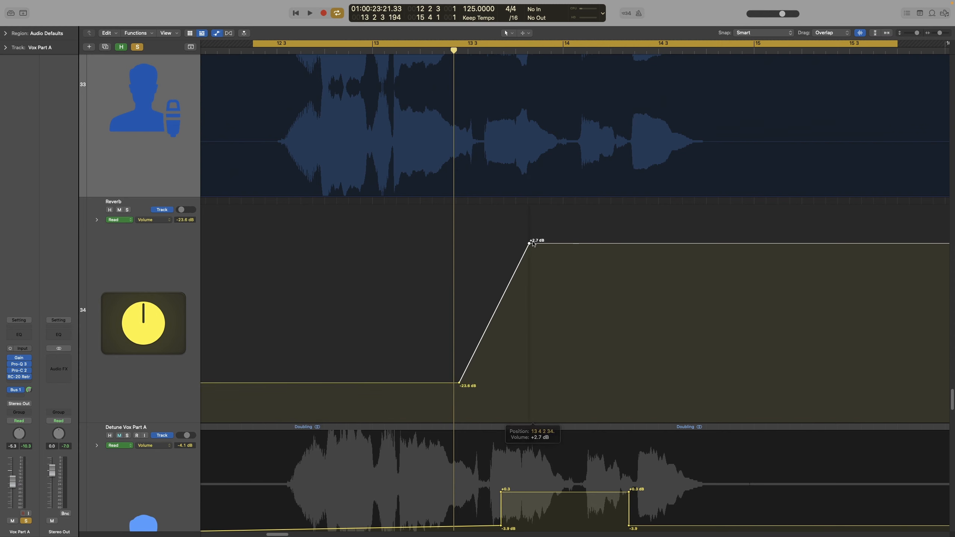
pyautogui.press('space')
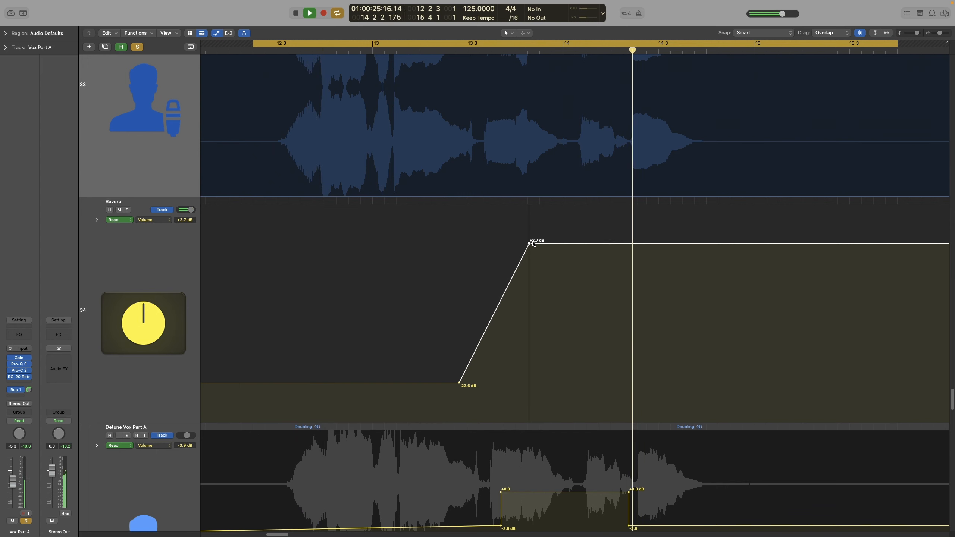
pyautogui.press('space')
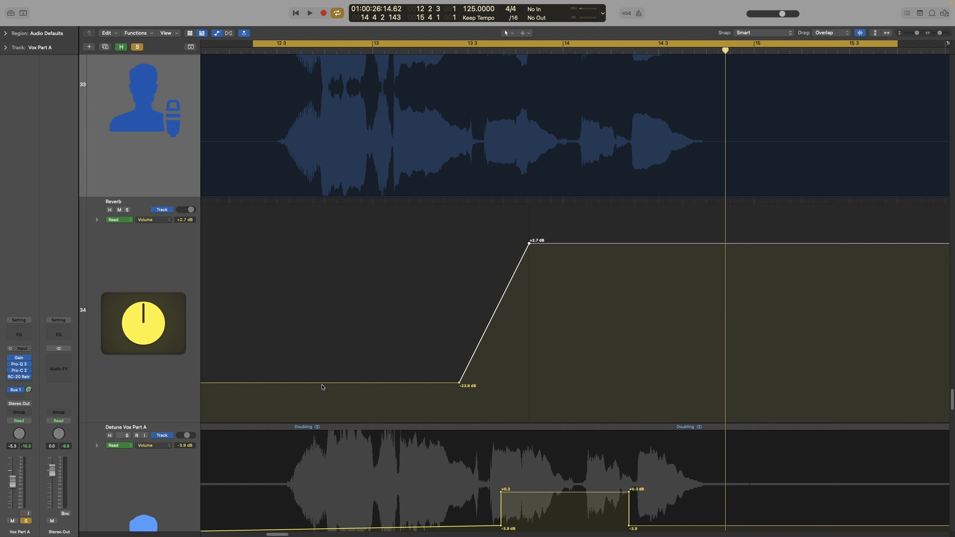
# Autoselect FlexVerb's Pre Delay as the Reverb track's automation parameter, create its automation line and close the plug-in
pyautogui.scroll(1, 102, 384)
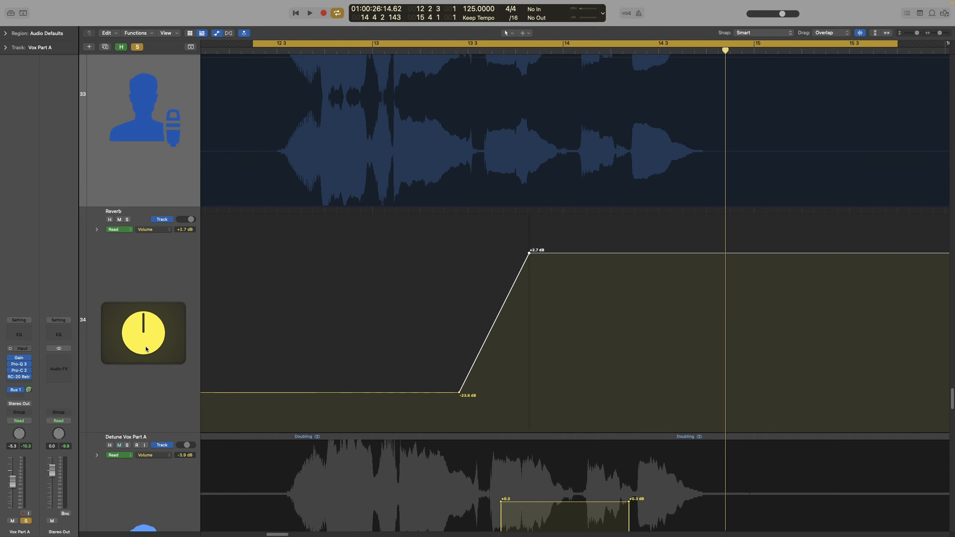
pyautogui.click(97, 372)
pyautogui.click(18, 381)
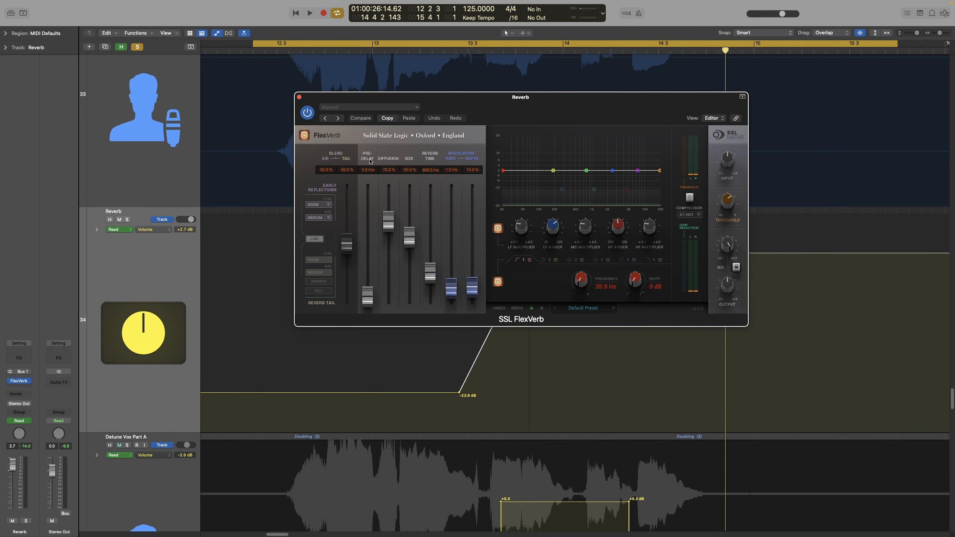
pyautogui.click(368, 303)
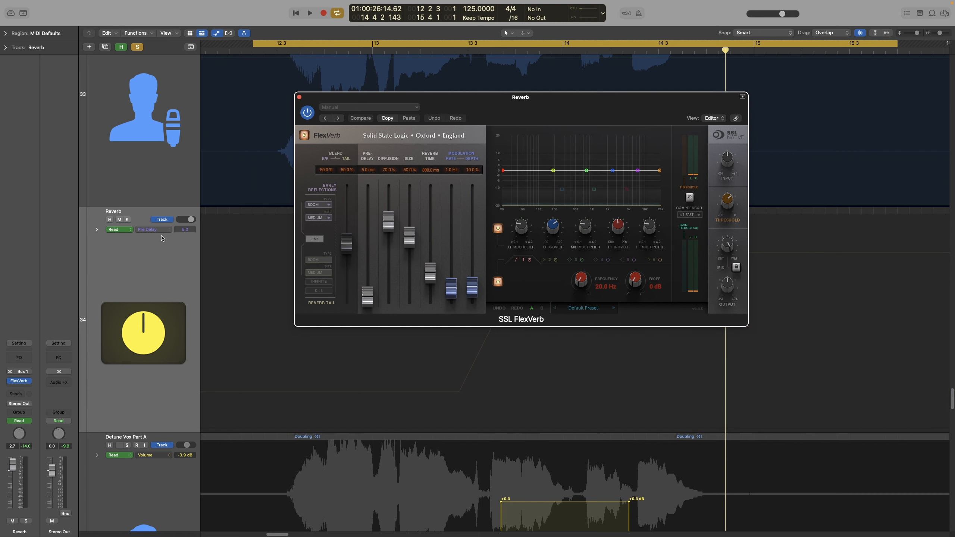
pyautogui.moveTo(477, 106); pyautogui.dragTo(564, 98)
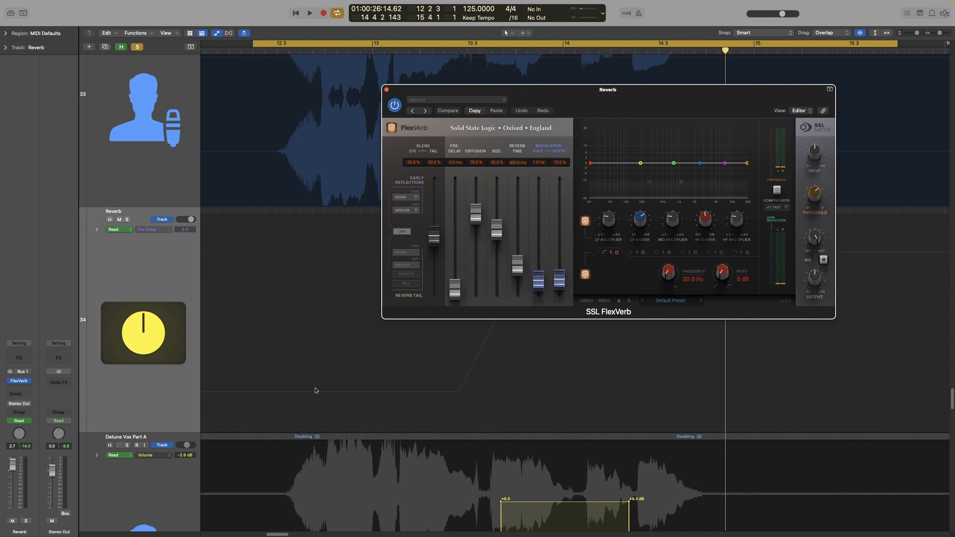
pyautogui.click(331, 392)
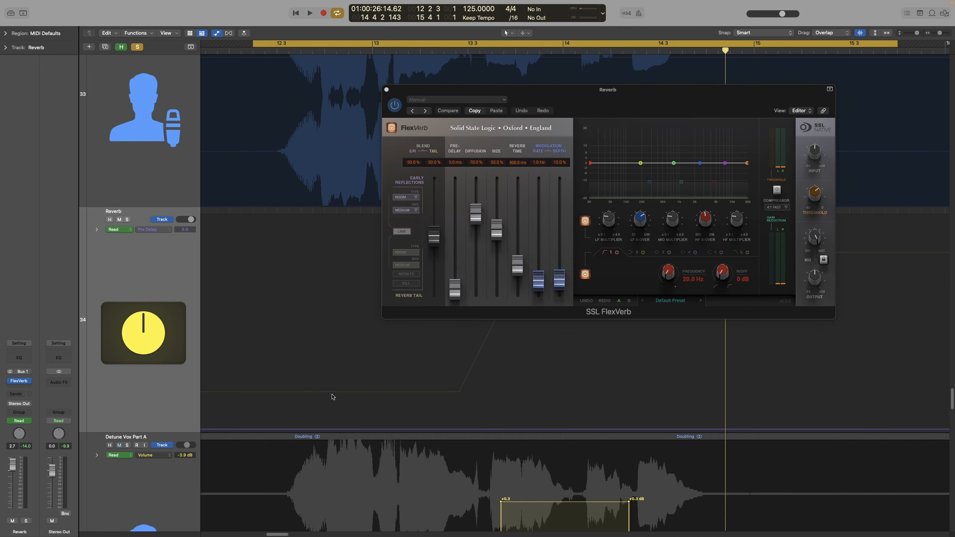
pyautogui.click(386, 89)
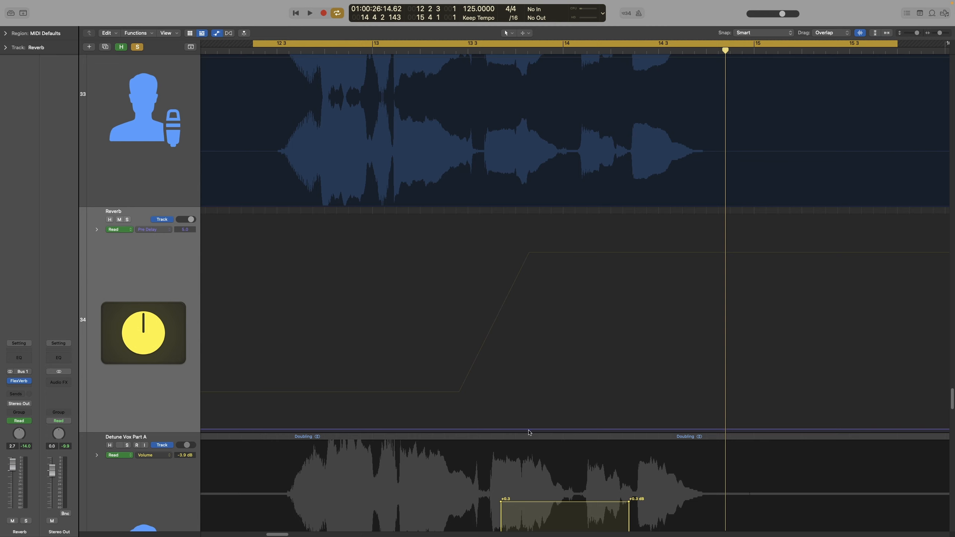
# Raise the Reverb track's Pre Delay automation steeply to about 286.9 just before bar 14 and play it back
pyautogui.click(546, 429)
pyautogui.moveTo(545, 432); pyautogui.dragTo(545, 277)
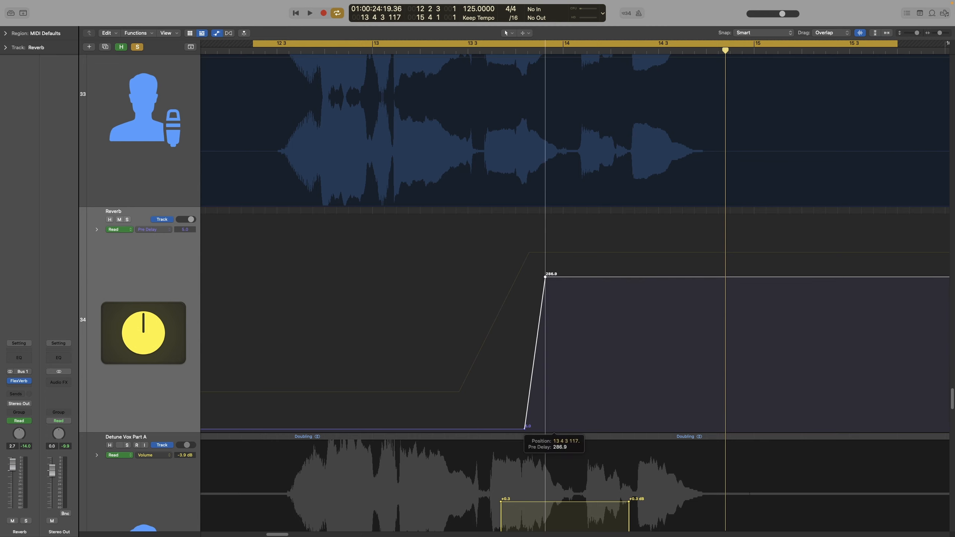
pyautogui.press('space')
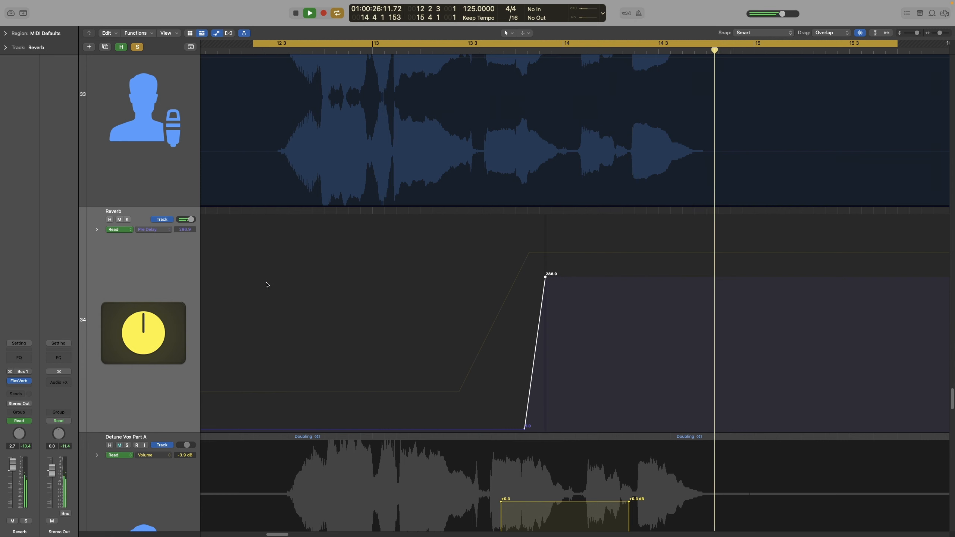
pyautogui.press('space')
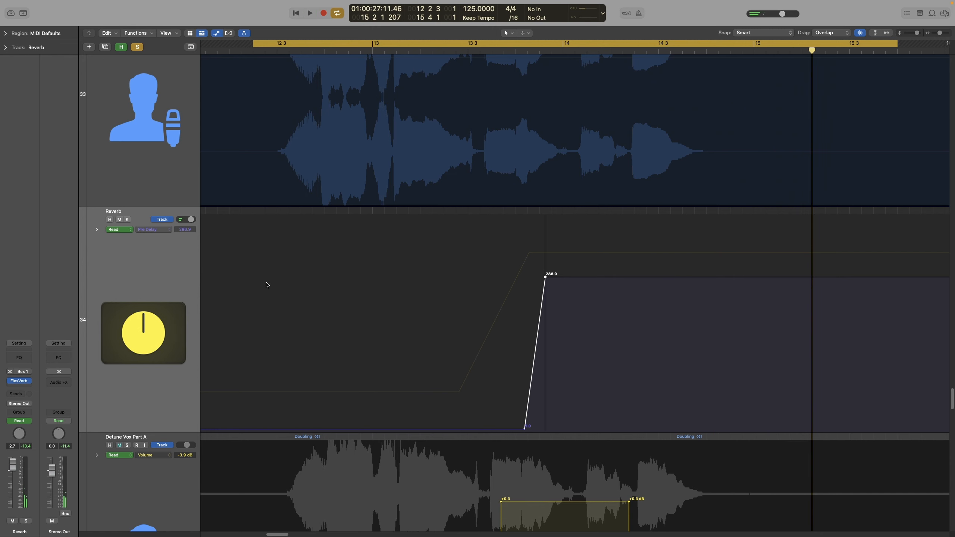
# Delete the Reverb aux track from the track list
pyautogui.rightClick(116, 272)
pyautogui.click(150, 341)
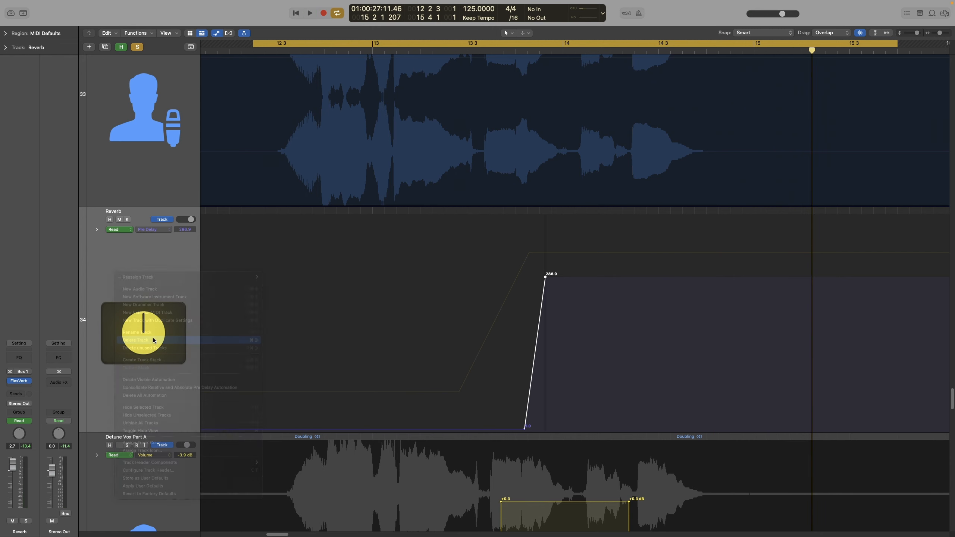
pyautogui.rightClick(140, 333)
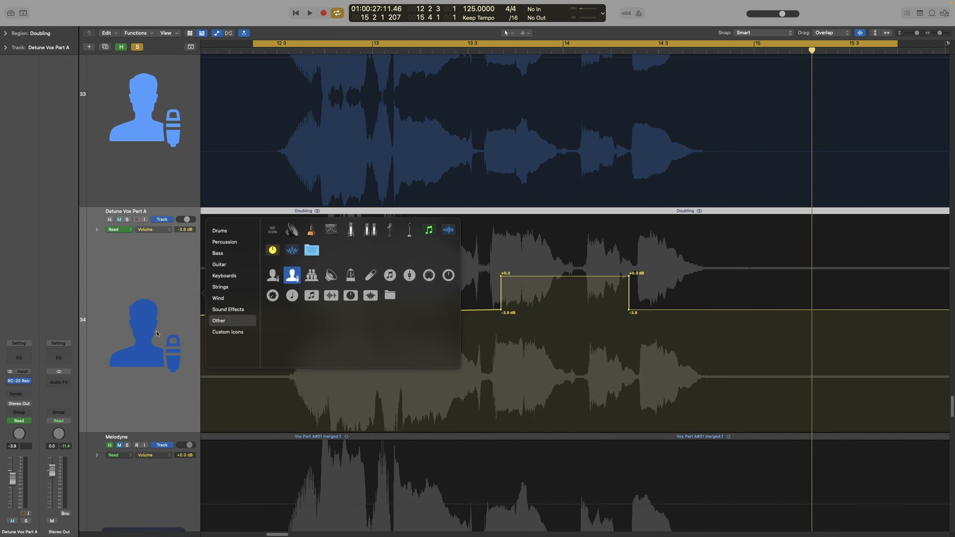
pyautogui.click(103, 304)
pyautogui.rightClick(102, 304)
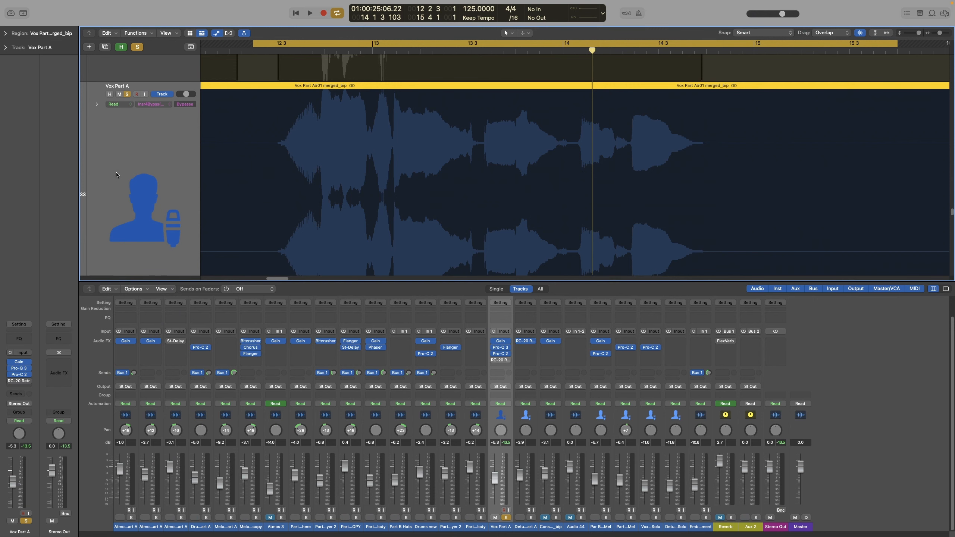
# Display the Volume automation parameter on the Vox Part A track and set its automation mode to Touch
pyautogui.press('x')
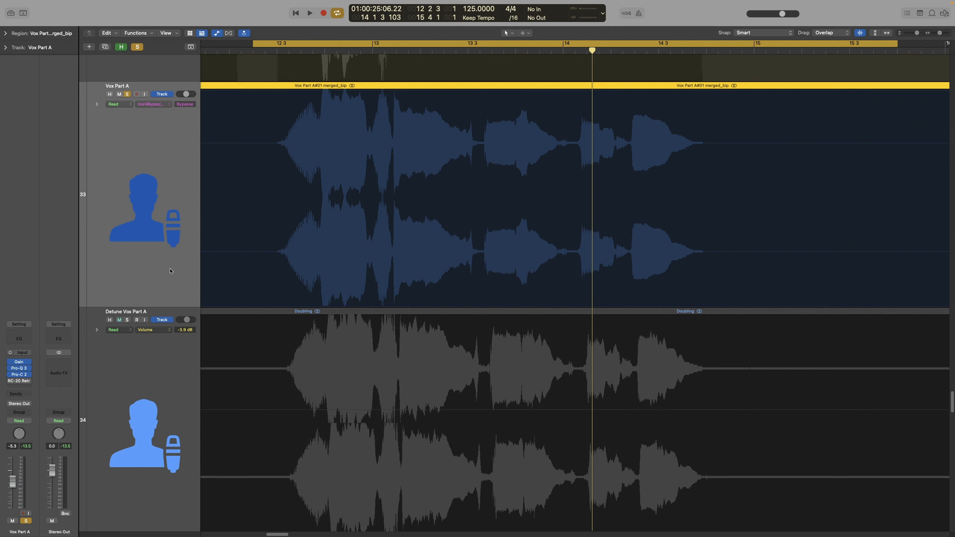
pyautogui.click(146, 104)
pyautogui.click(160, 157)
pyautogui.click(120, 105)
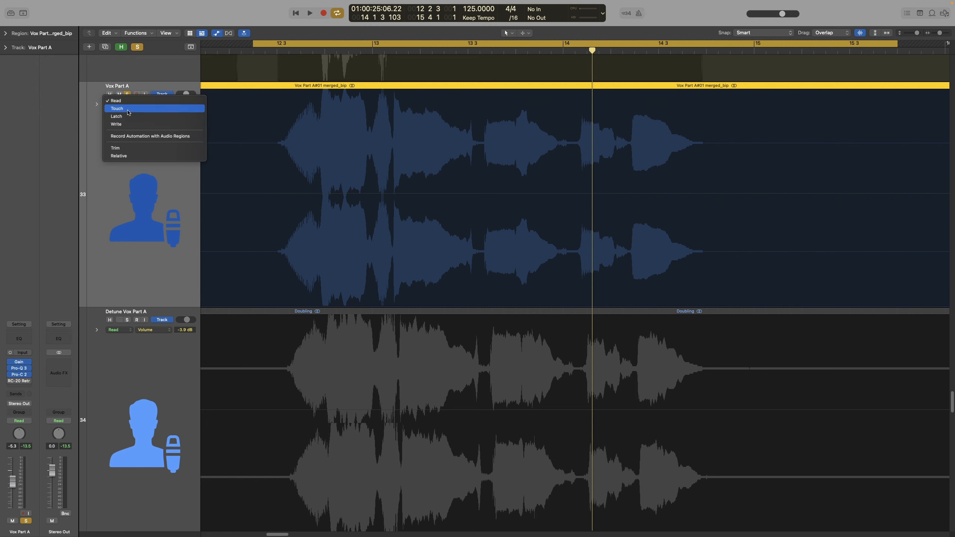
pyautogui.click(128, 110)
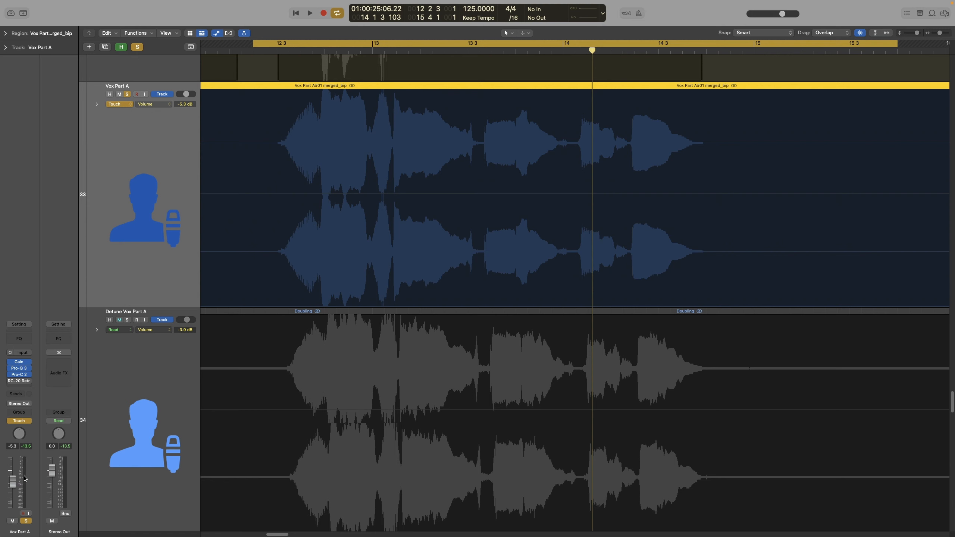
# Record a Touch-mode fader ride on Vox Part A's volume during playback, then delete the recorded automation points
pyautogui.press('space')
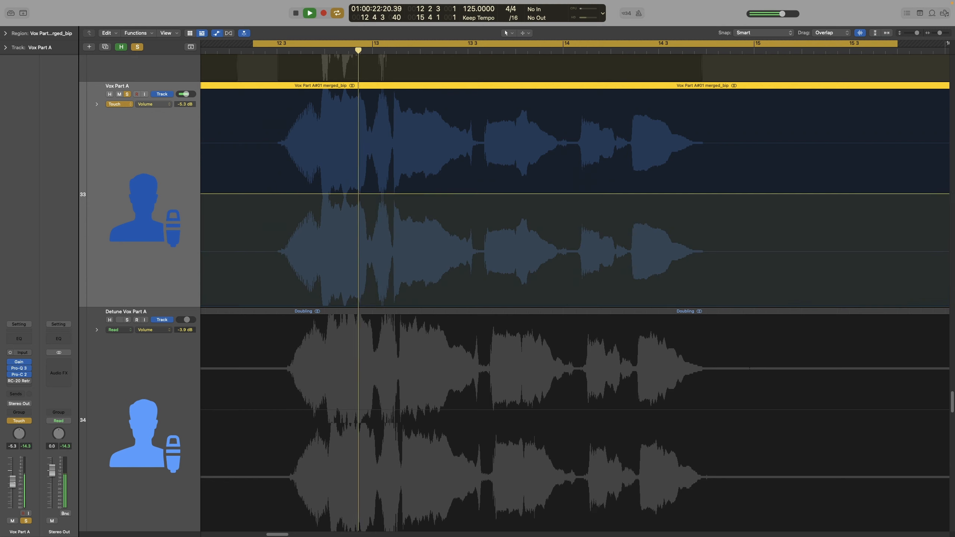
pyautogui.moveTo(14, 486)
pyautogui.mouseDown()
pyautogui.moveTo(13, 477)
pyautogui.moveTo(14, 488)
pyautogui.mouseUp()
pyautogui.press('space')
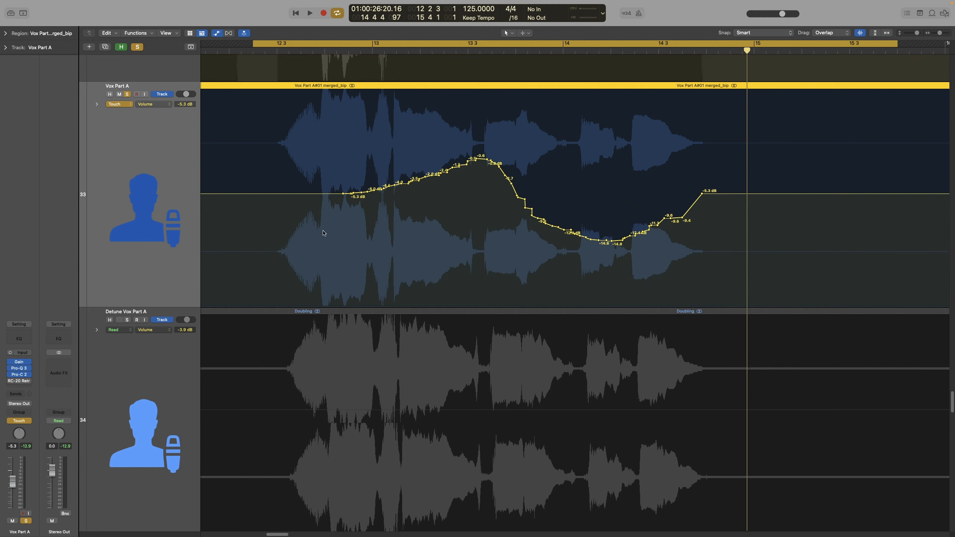
pyautogui.moveTo(323, 233); pyautogui.dragTo(711, 226)
pyautogui.press('Delete')
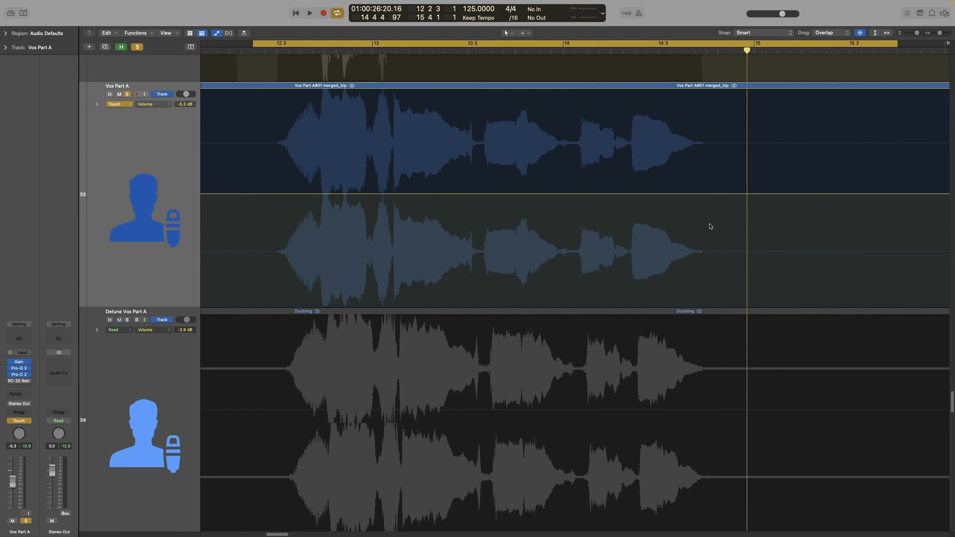
# Set Vox Part A to Latch mode and record a volume fader ride during playback, ending at about -1.3 dB
pyautogui.click(129, 104)
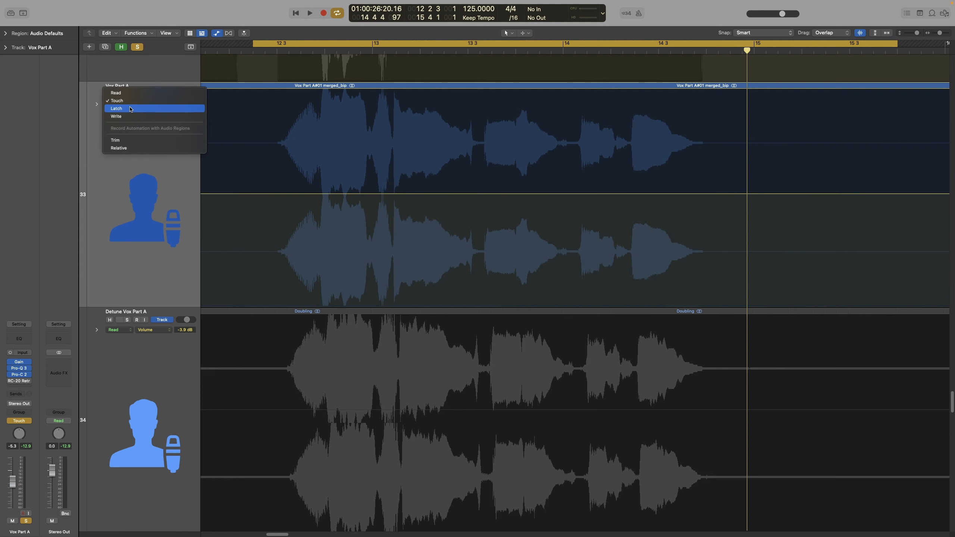
pyautogui.click(130, 109)
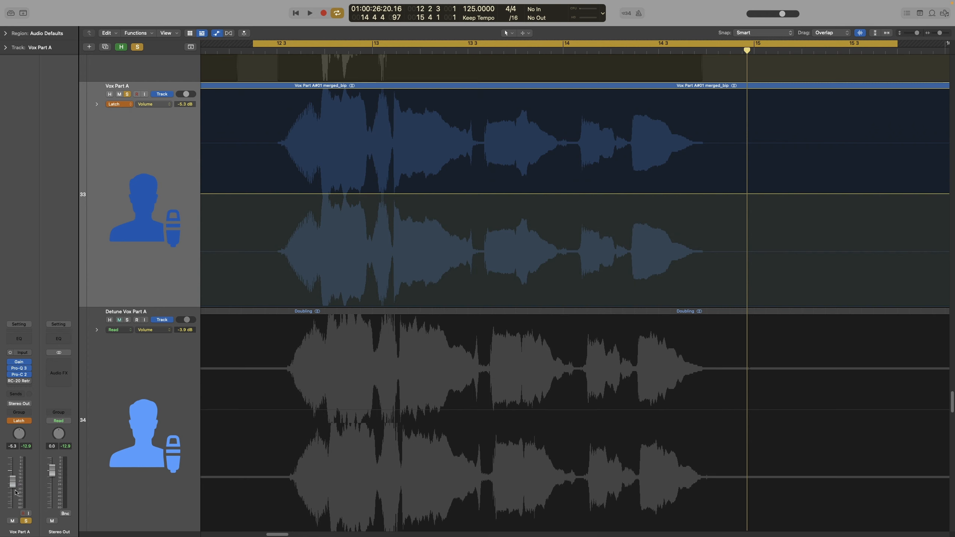
pyautogui.press('space')
pyautogui.moveTo(15, 485)
pyautogui.mouseDown()
pyautogui.moveTo(14, 494)
pyautogui.moveTo(14, 470)
pyautogui.moveTo(14, 495)
pyautogui.moveTo(14, 472)
pyautogui.mouseUp()
pyautogui.press('space')
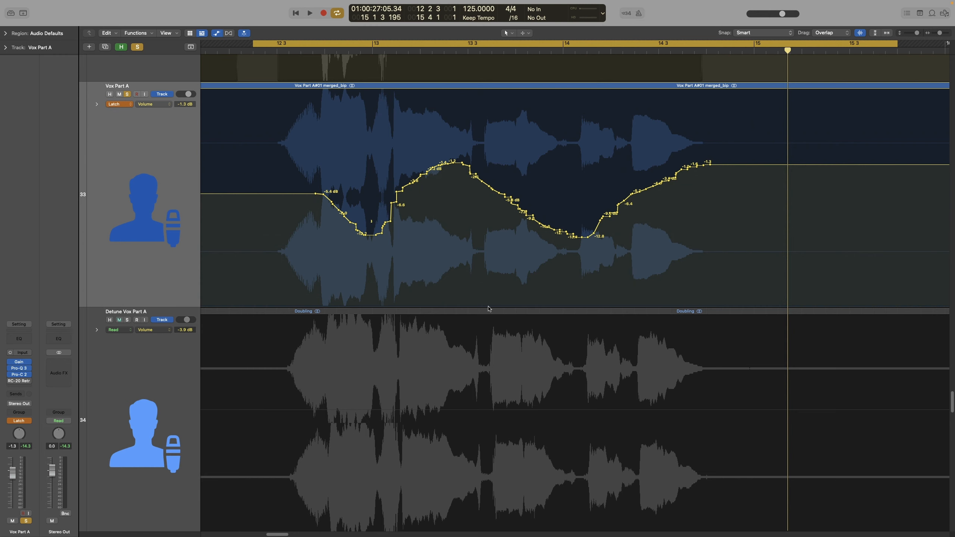
# Set Vox Part A to Write mode and play the cycle to overwrite its volume automation with a flat -1.3 dB level
pyautogui.click(29, 421)
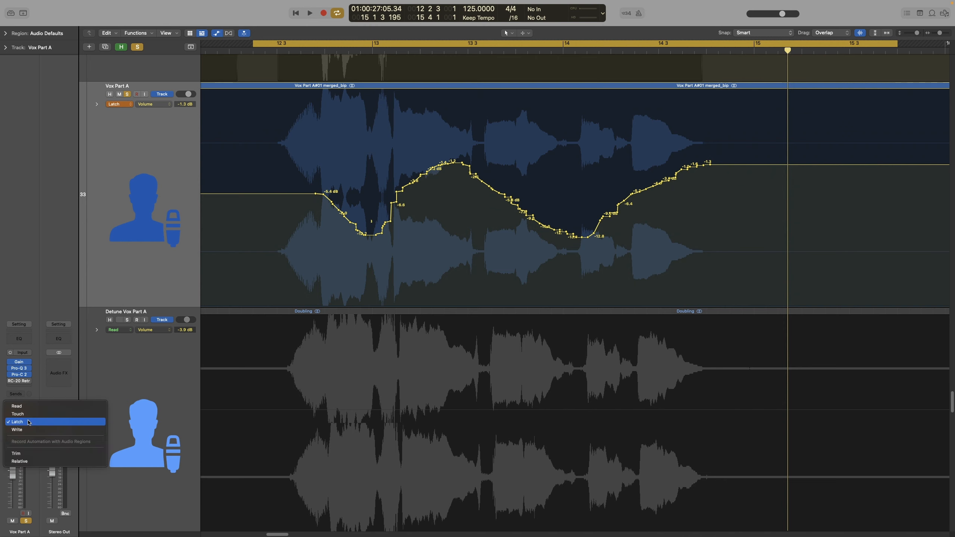
pyautogui.click(30, 430)
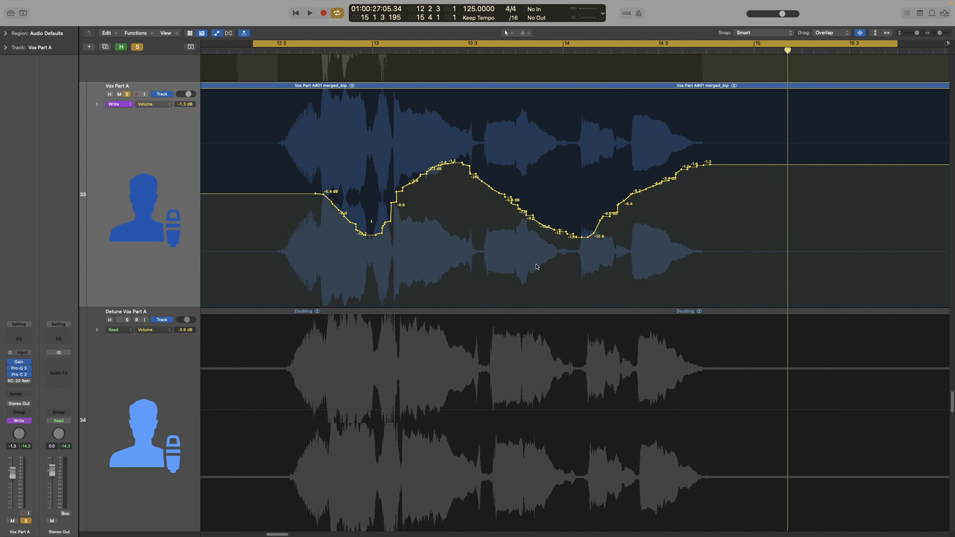
pyautogui.press('space')
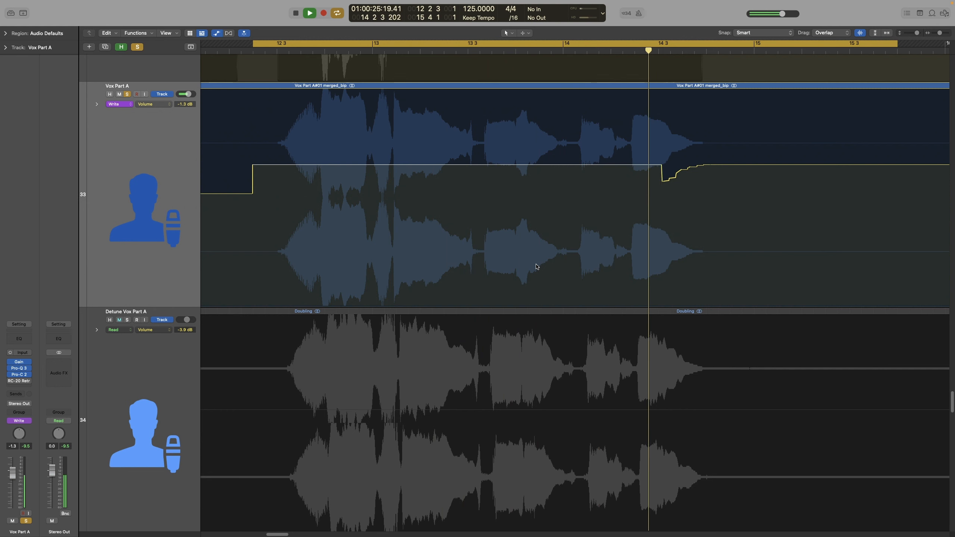
pyautogui.press('space')
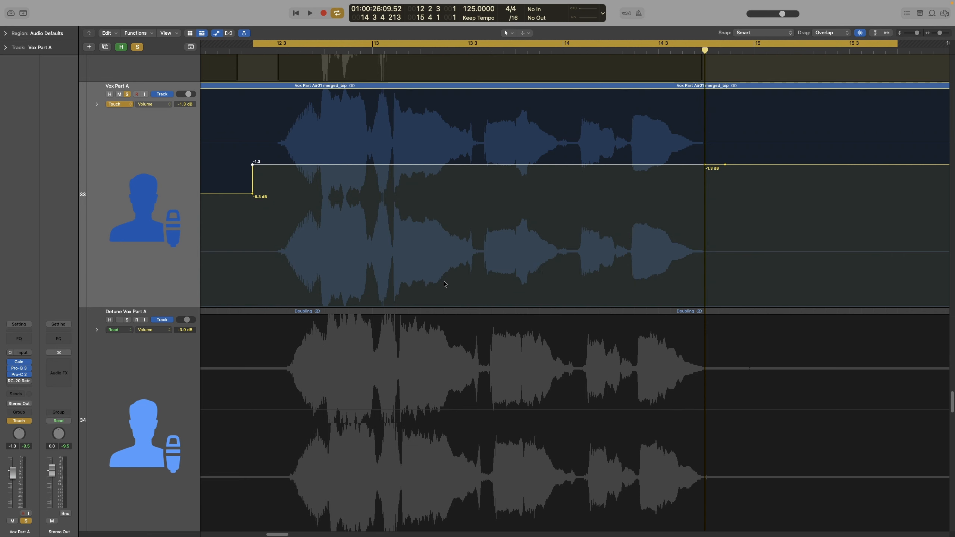
# Enable Trim on Vox Part A's automation and combine it with Latch mode
pyautogui.click(126, 102)
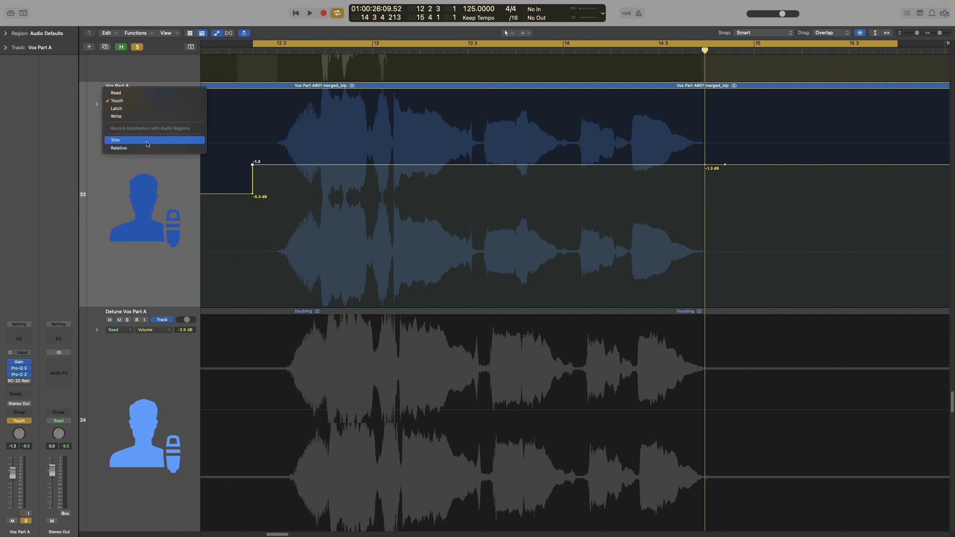
pyautogui.click(147, 145)
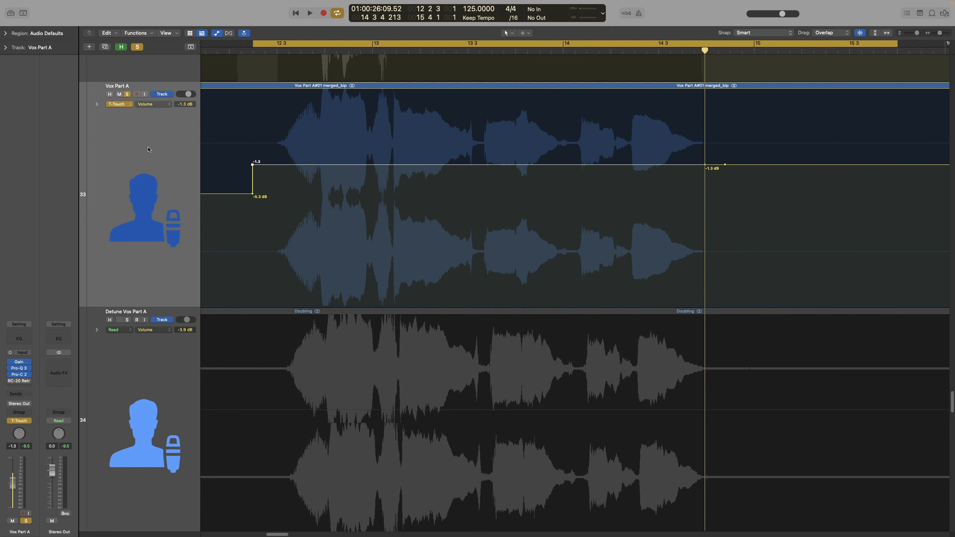
pyautogui.click(118, 104)
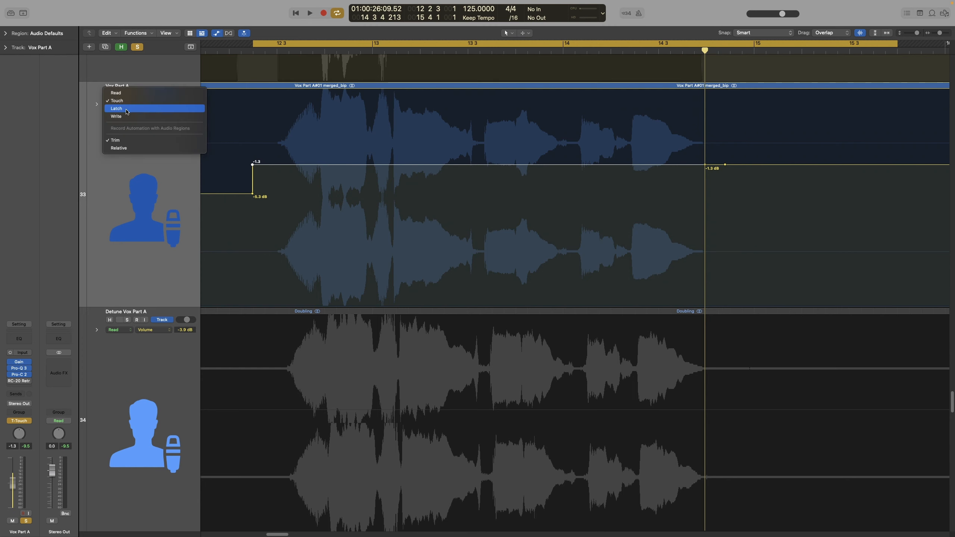
pyautogui.click(128, 109)
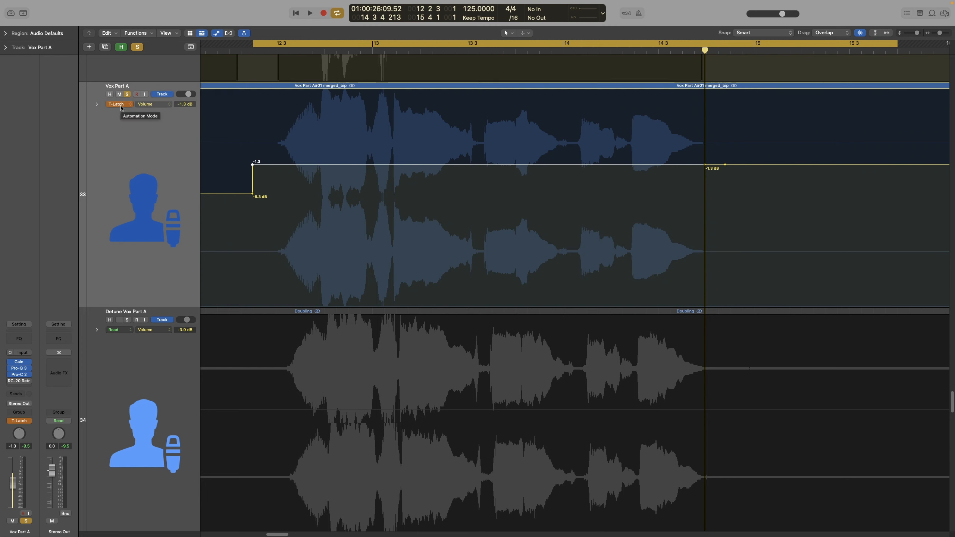
pyautogui.click(121, 106)
pyautogui.click(116, 120)
pyautogui.press('space')
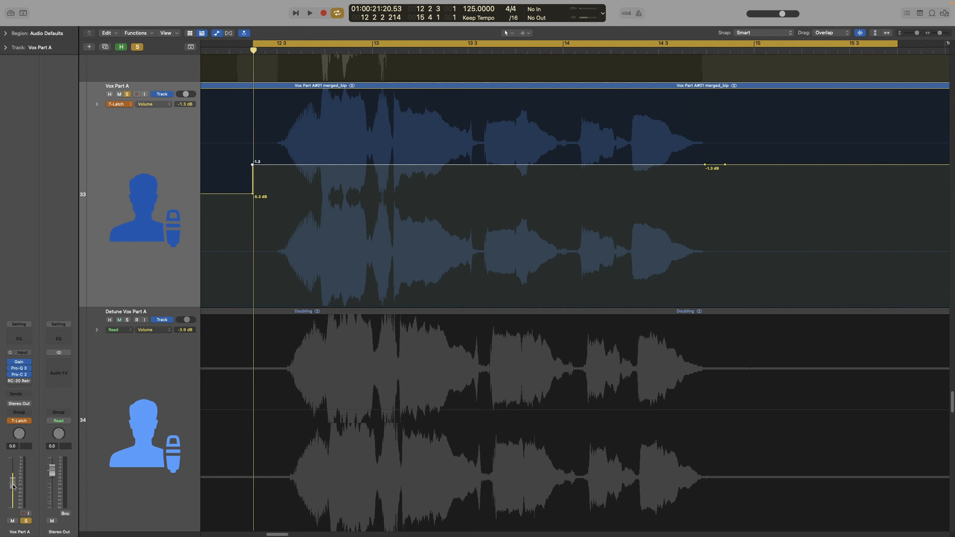
# Record a Latch-mode fader ride with Trim on Vox Part A's volume, ending at about +0.2 dB, and play it back
pyautogui.moveTo(12, 485); pyautogui.dragTo(13, 480)
pyautogui.press('space')
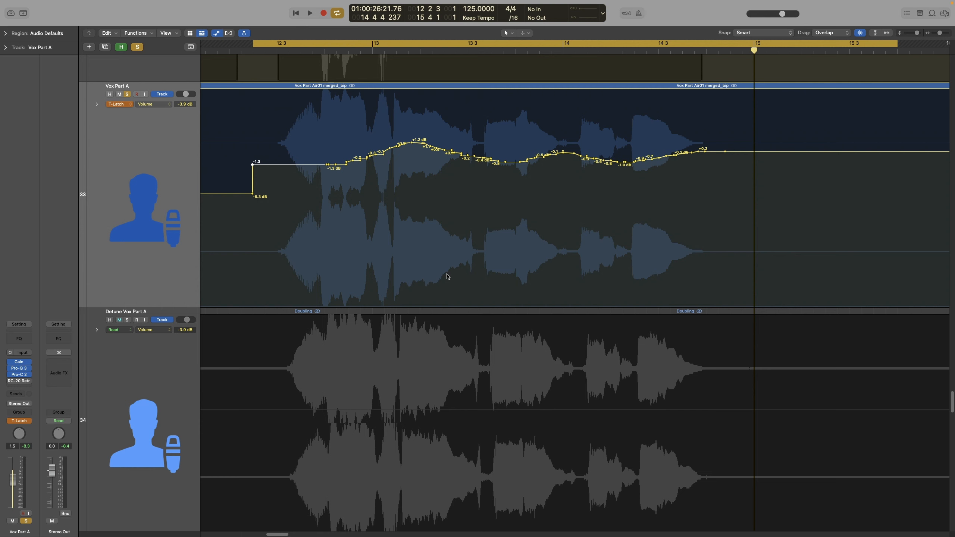
pyautogui.press('space')
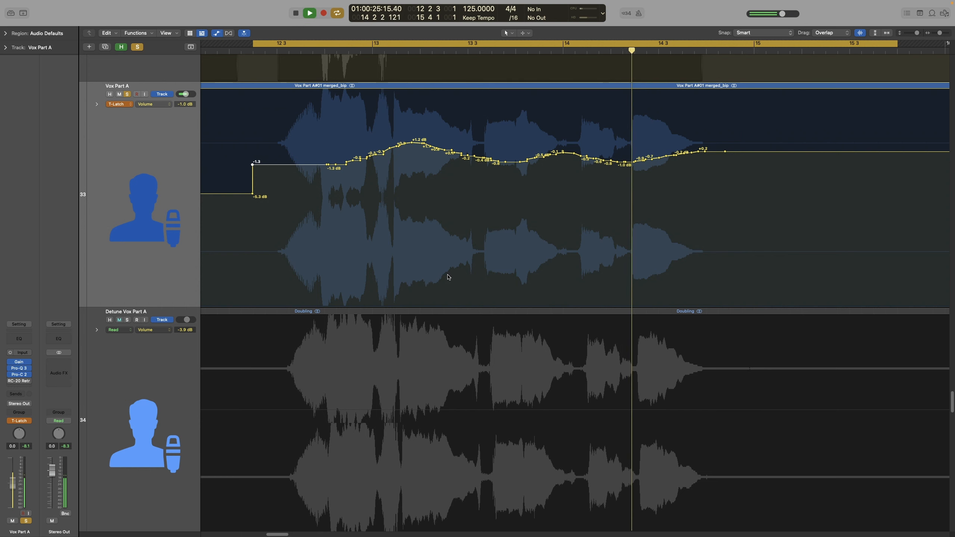
pyautogui.press('space')
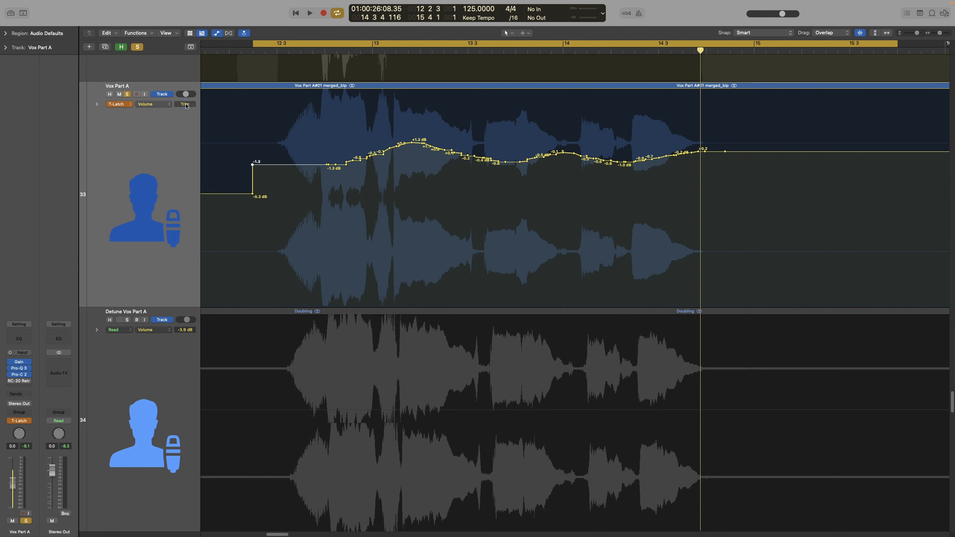
# Try to trim the level of Vox Part A's entire volume automation curve
pyautogui.moveTo(187, 105); pyautogui.dragTo(199, 139)
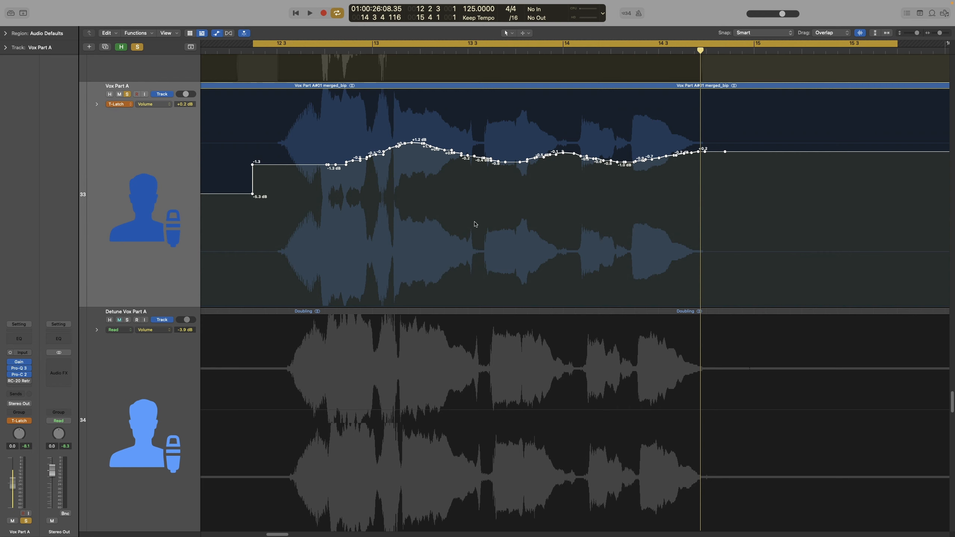
pyautogui.moveTo(305, 202); pyautogui.dragTo(736, 203)
pyautogui.click(735, 204)
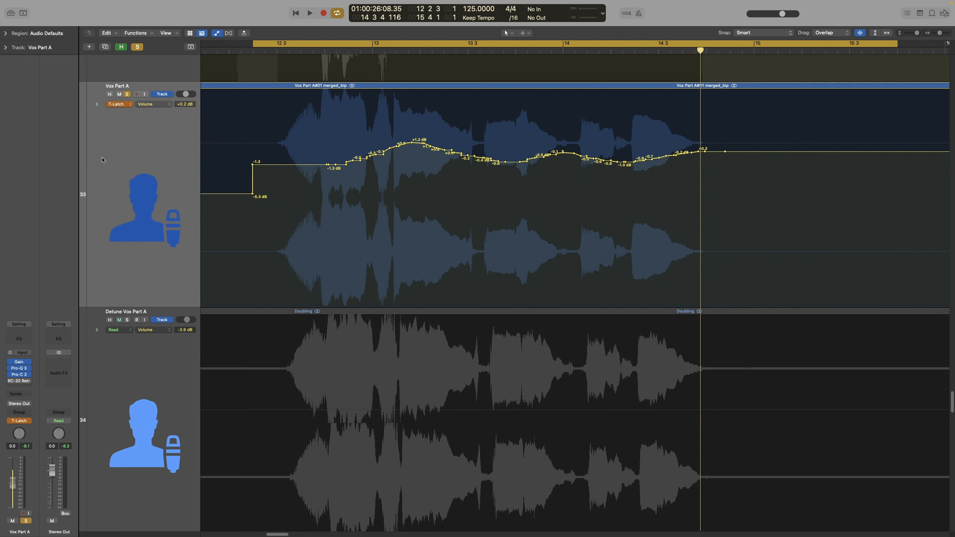
# Delete all automation on Vox Part A and switch its automation from Trim to Relative
pyautogui.rightClick(128, 182)
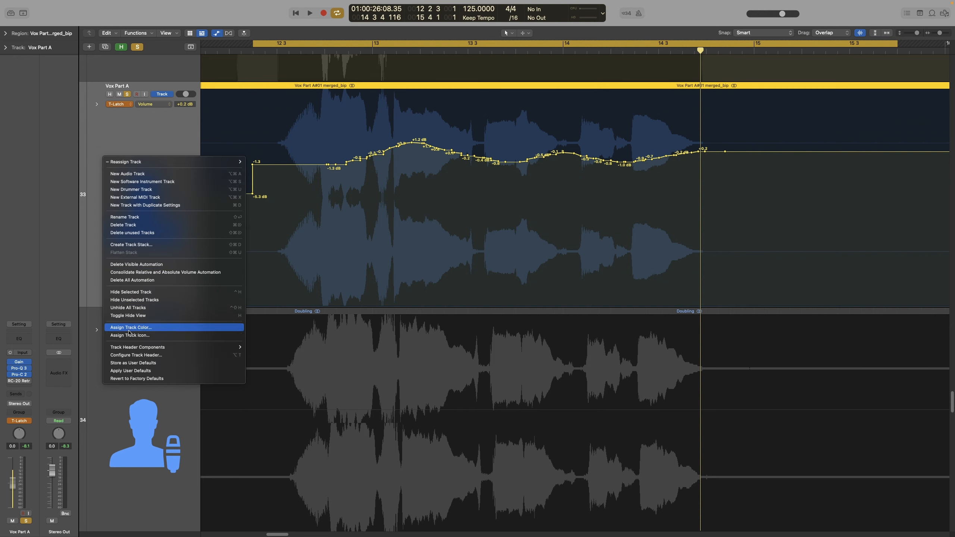
pyautogui.click(133, 280)
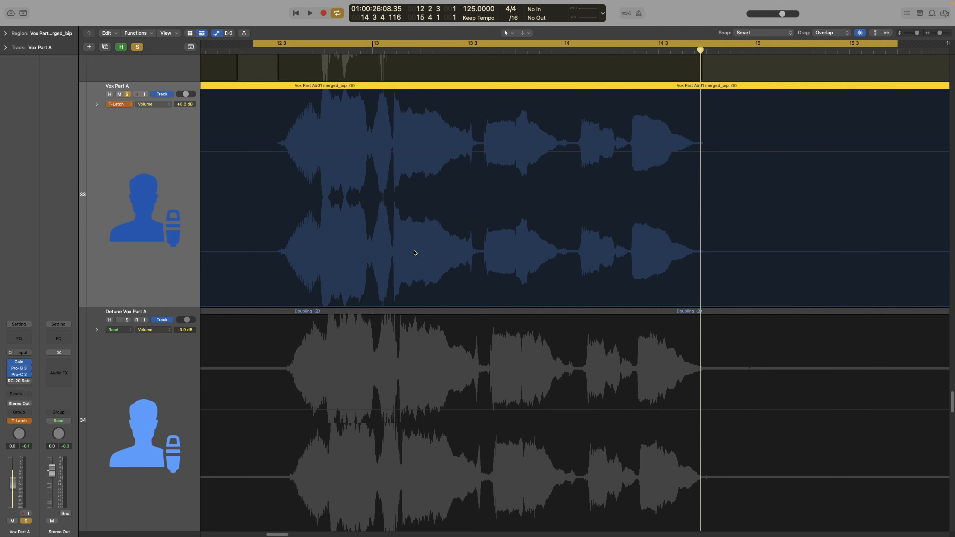
pyautogui.click(120, 104)
pyautogui.click(150, 141)
# Show a second automation lane for Vox Part A's absolute Volume and change the track's relative automation mode to Touch
pyautogui.click(96, 104)
pyautogui.click(137, 416)
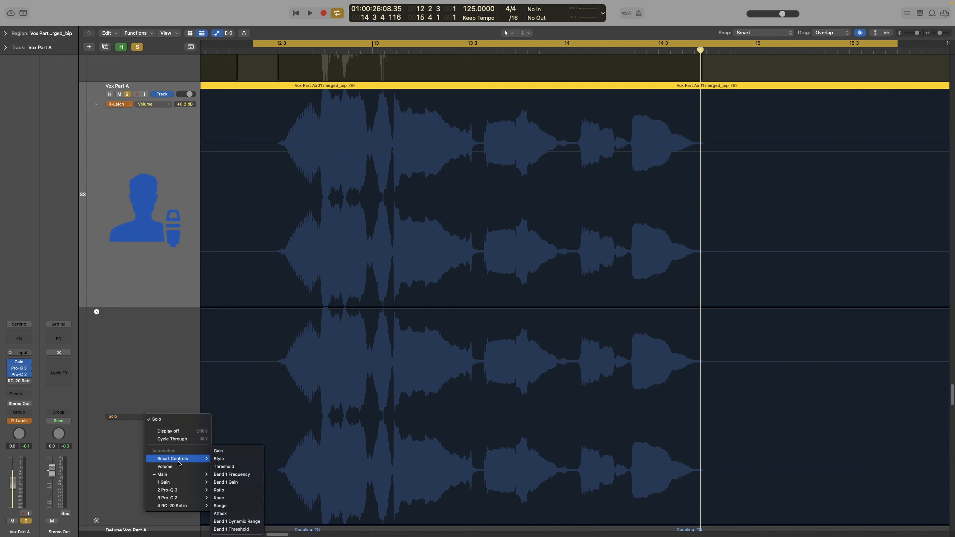
pyautogui.click(165, 467)
pyautogui.click(120, 104)
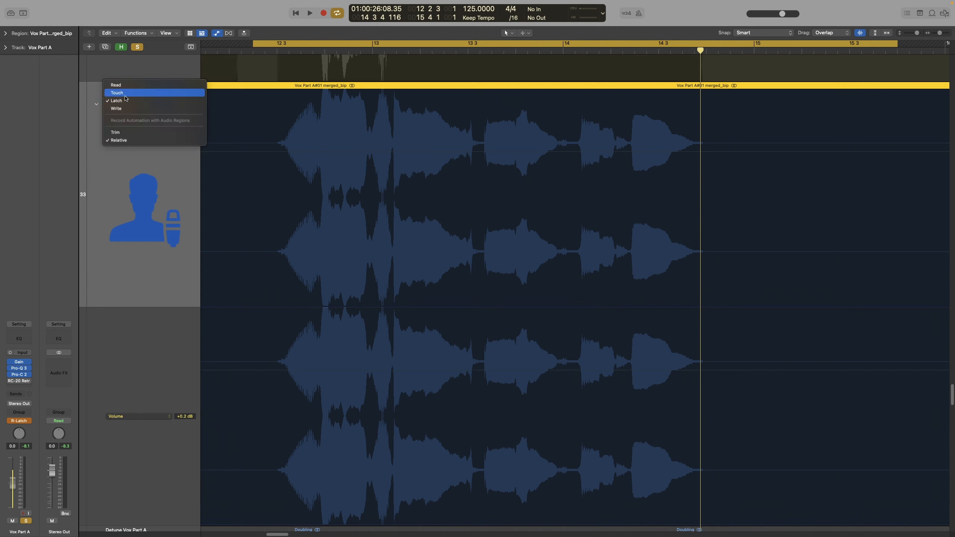
pyautogui.click(124, 93)
pyautogui.press('super+Up')
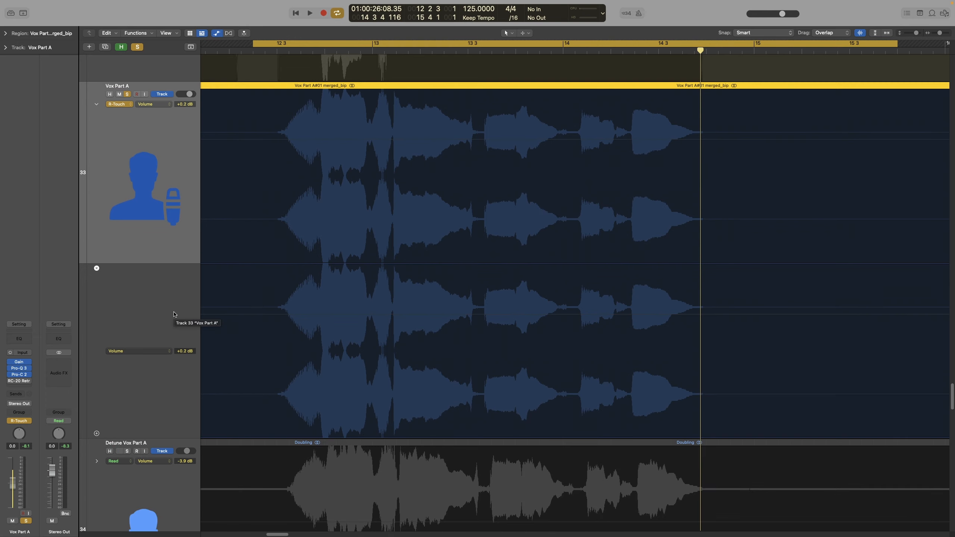
# Display the relative Volume parameter in Vox Part A's main automation lane
pyautogui.click(151, 104)
pyautogui.moveTo(177, 163)
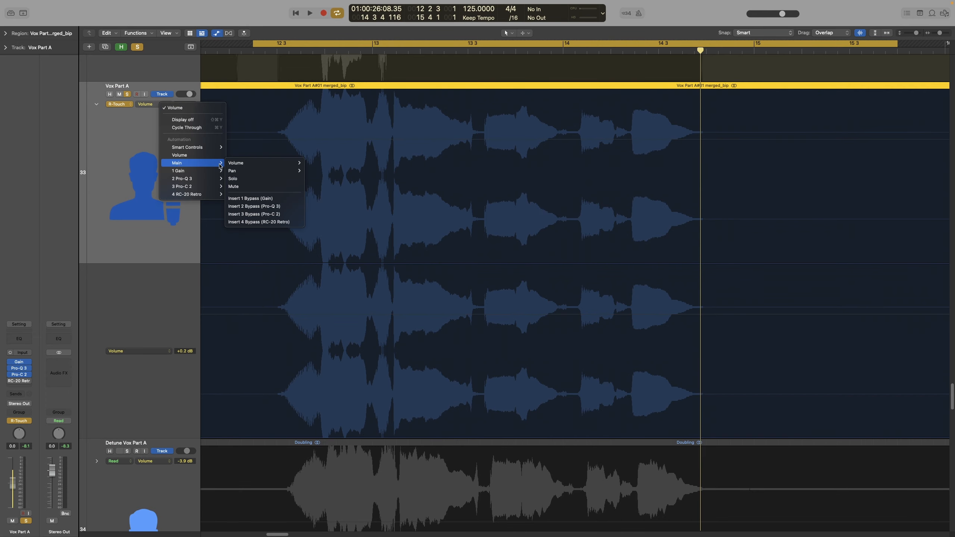
pyautogui.moveTo(256, 163)
pyautogui.click(324, 171)
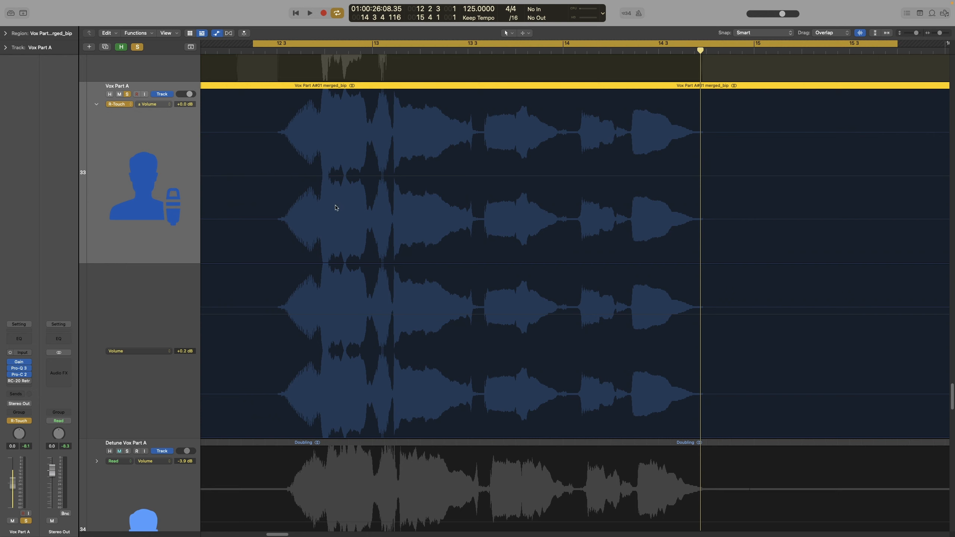
# Create a matching phrase section in both volume lanes, raising the absolute volume to +5.5 dB and lowering the relative volume to -3.5 dB
pyautogui.moveTo(330, 213); pyautogui.dragTo(622, 316)
pyautogui.click(474, 315)
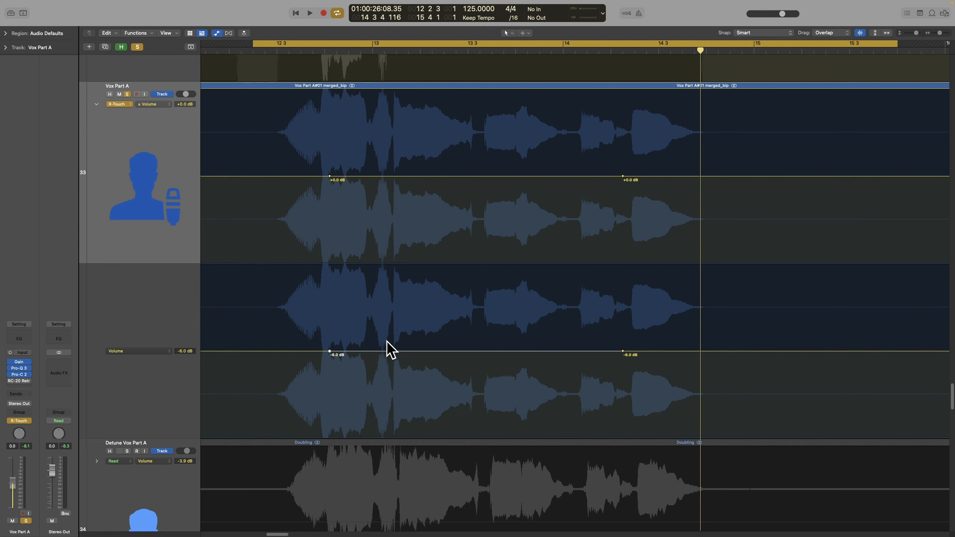
pyautogui.moveTo(437, 351); pyautogui.dragTo(441, 225)
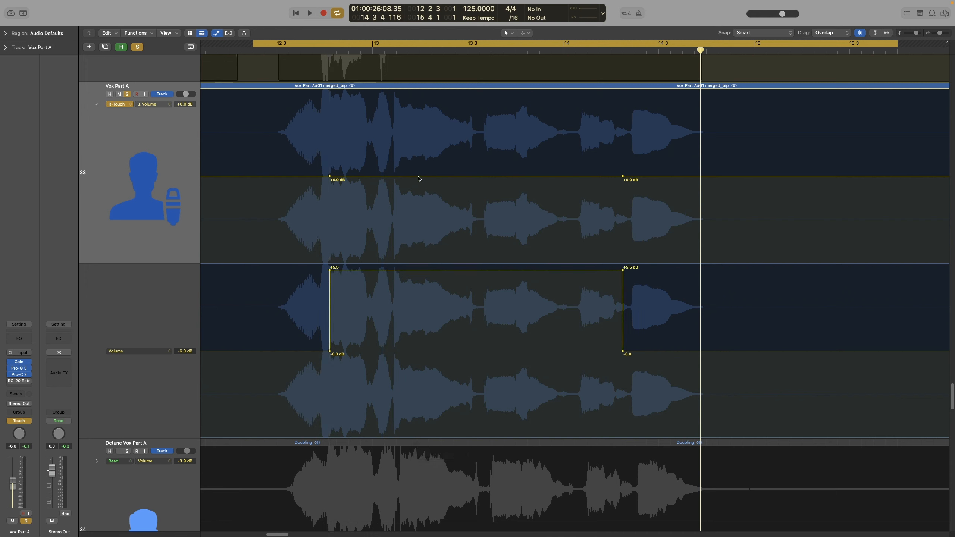
pyautogui.moveTo(419, 180); pyautogui.dragTo(421, 206)
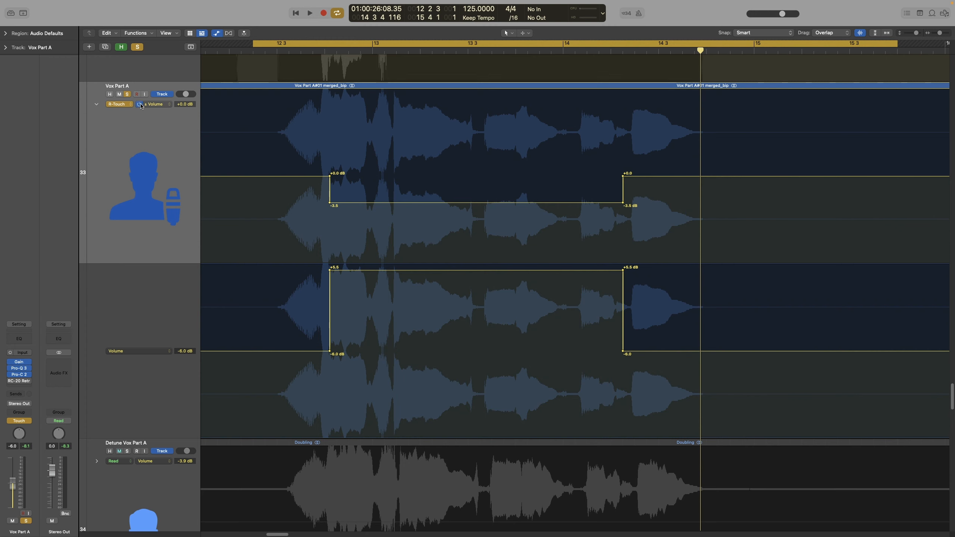
# Turn off Vox Part A's relative volume automation and play the cycle to check the absolute level on its own
pyautogui.click(140, 105)
pyautogui.press('space')
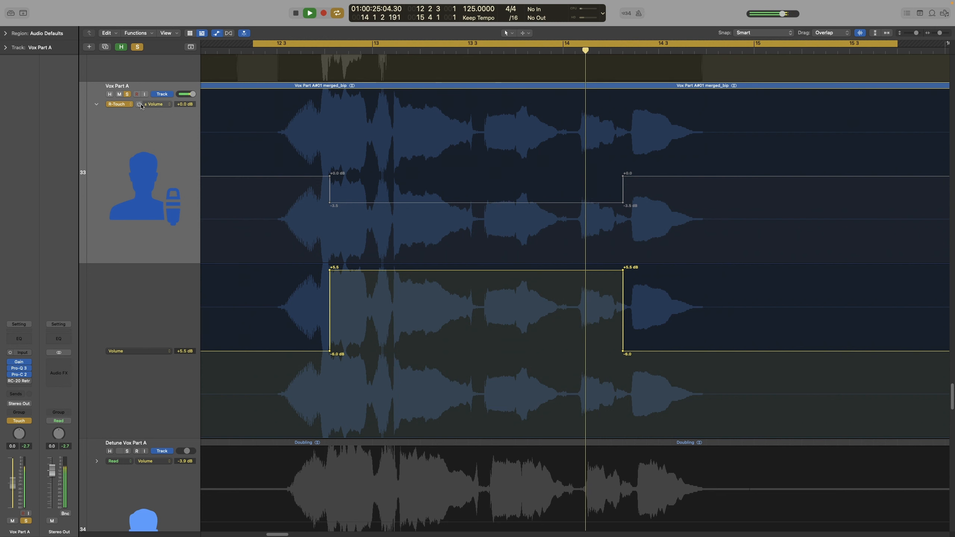
pyautogui.press('space')
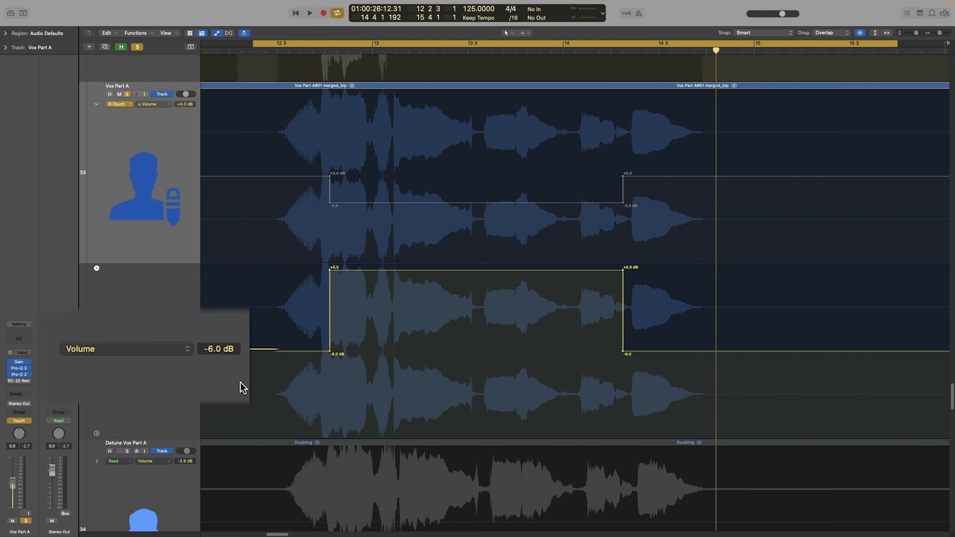
pyautogui.press('space')
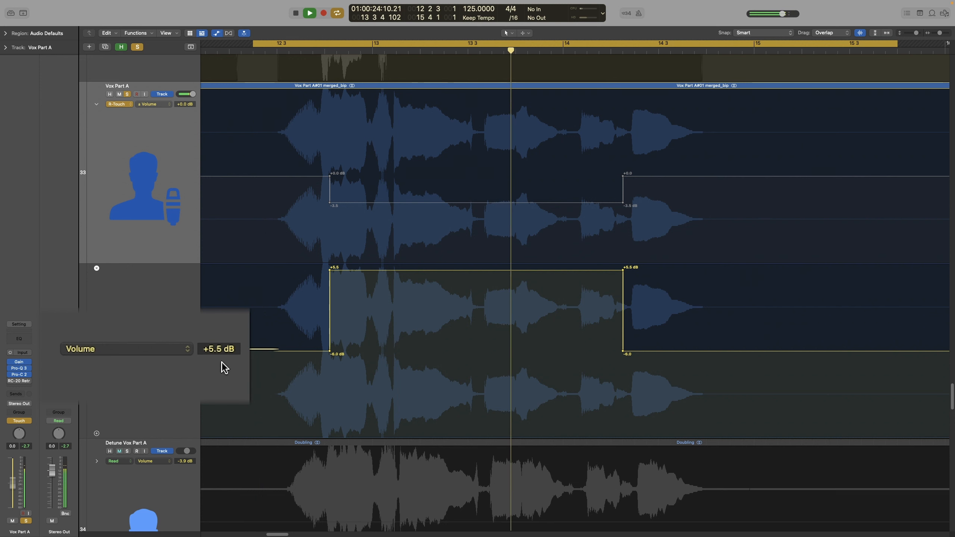
pyautogui.press('space')
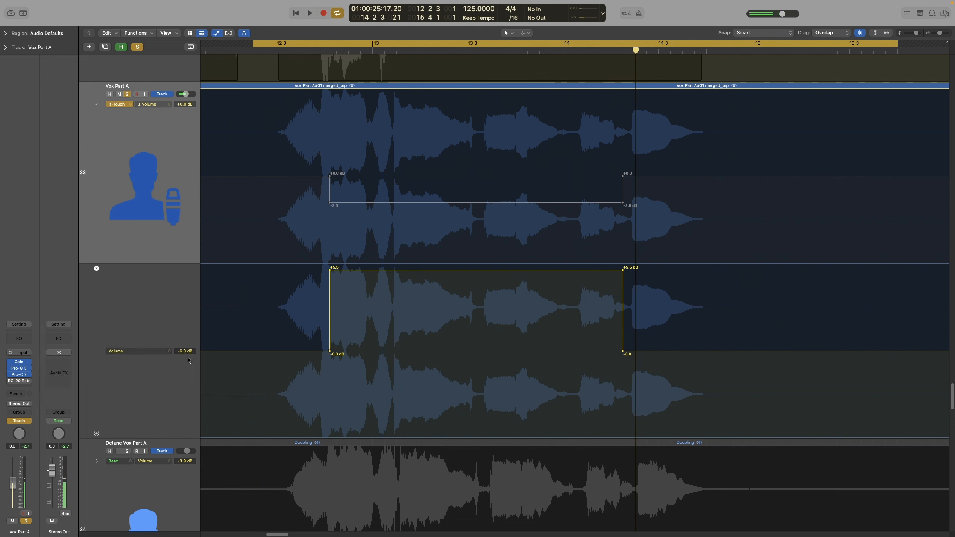
# Turn Vox Part A's relative volume automation back on and play the cycle to check the combined level
pyautogui.click(139, 105)
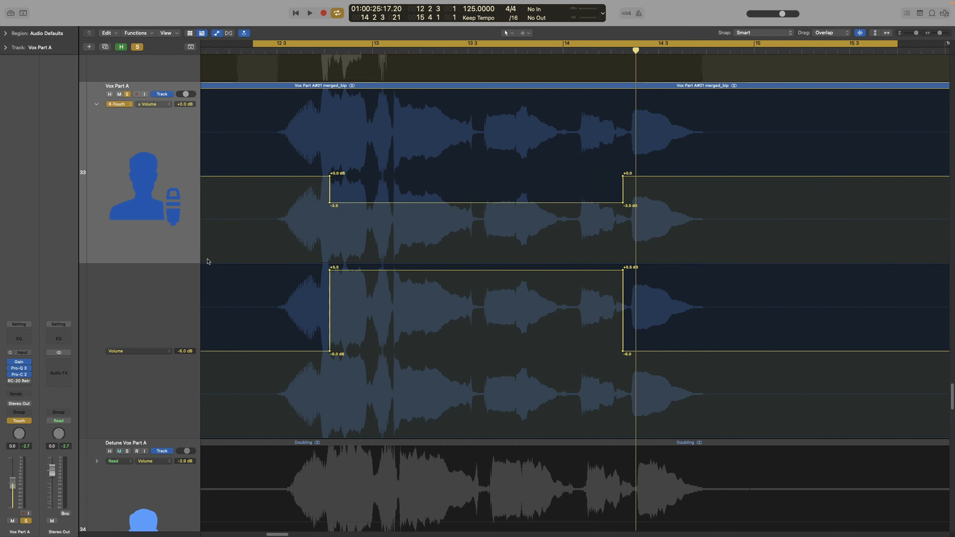
pyautogui.moveTo(191, 354)
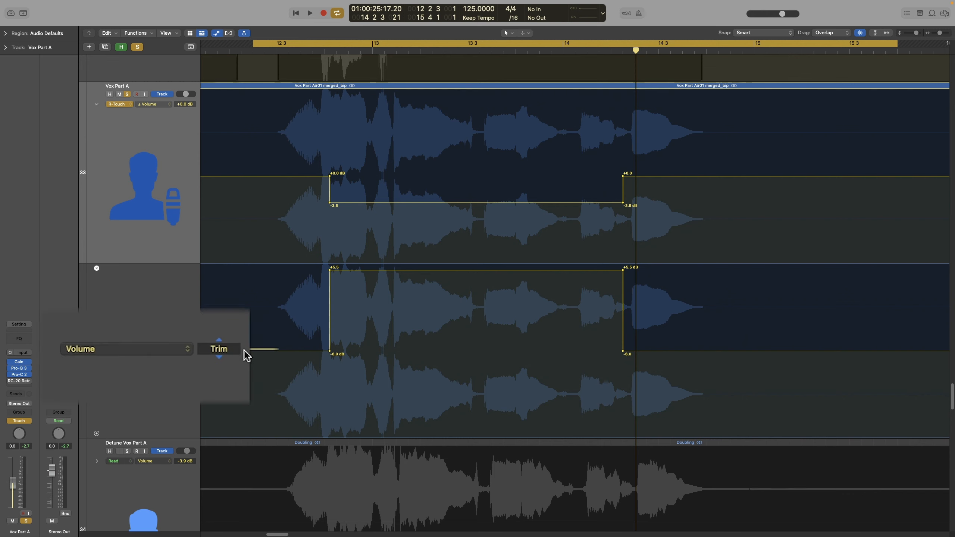
pyautogui.press('space')
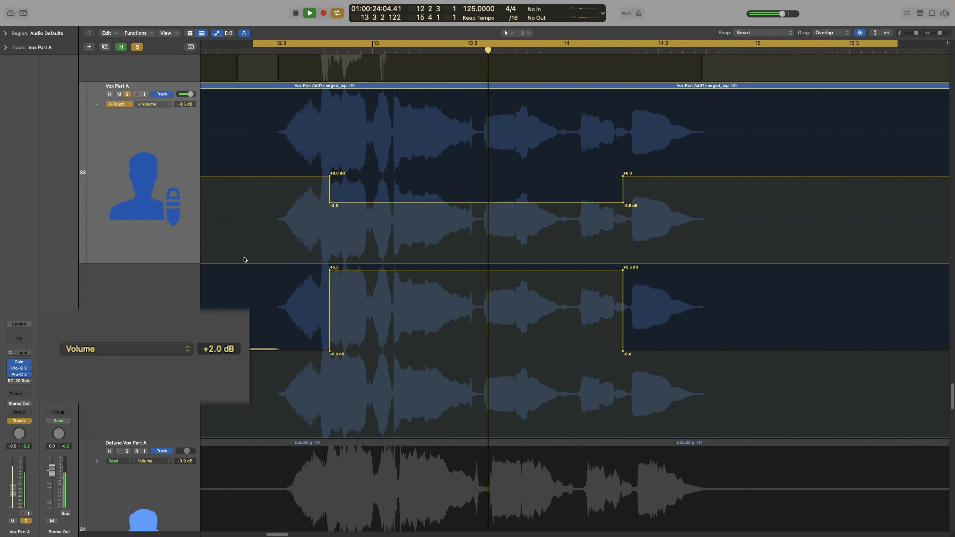
pyautogui.press('space')
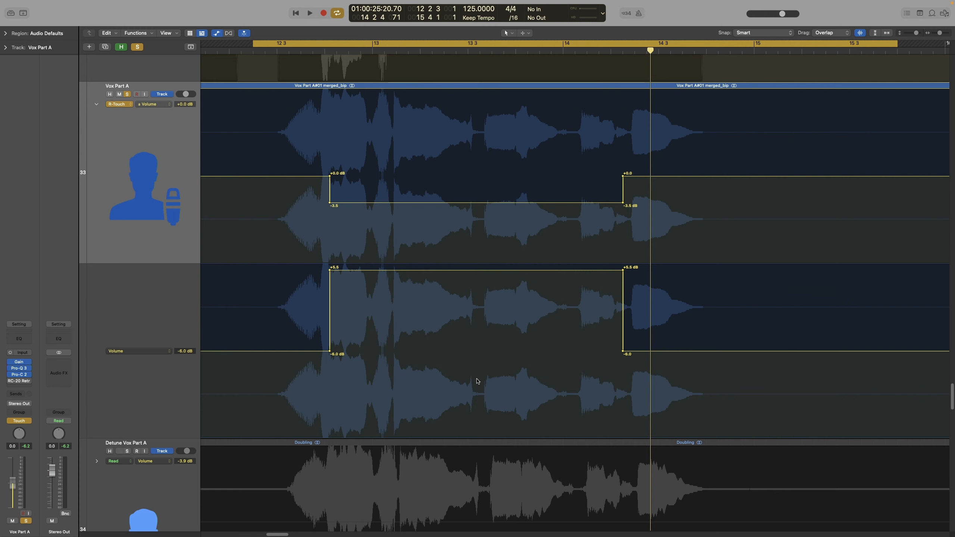
# Try consolidating Vox Part A's relative and absolute volume automation, then undo the consolidation
pyautogui.rightClick(488, 312)
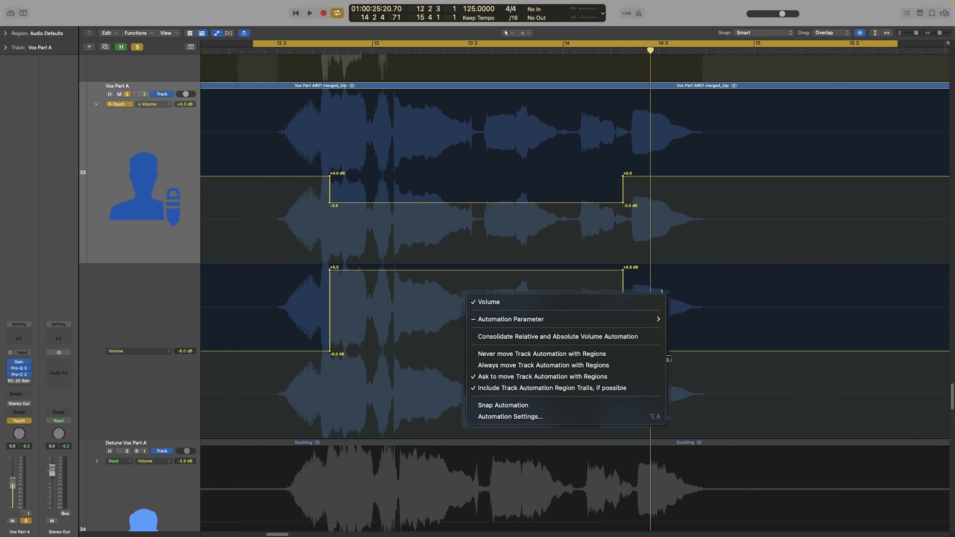
pyautogui.moveTo(564, 319)
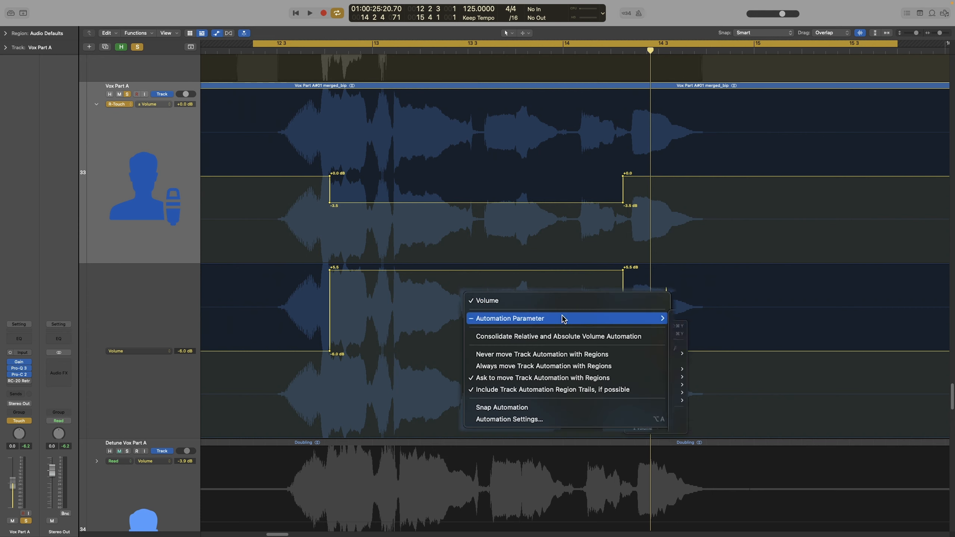
pyautogui.click(611, 339)
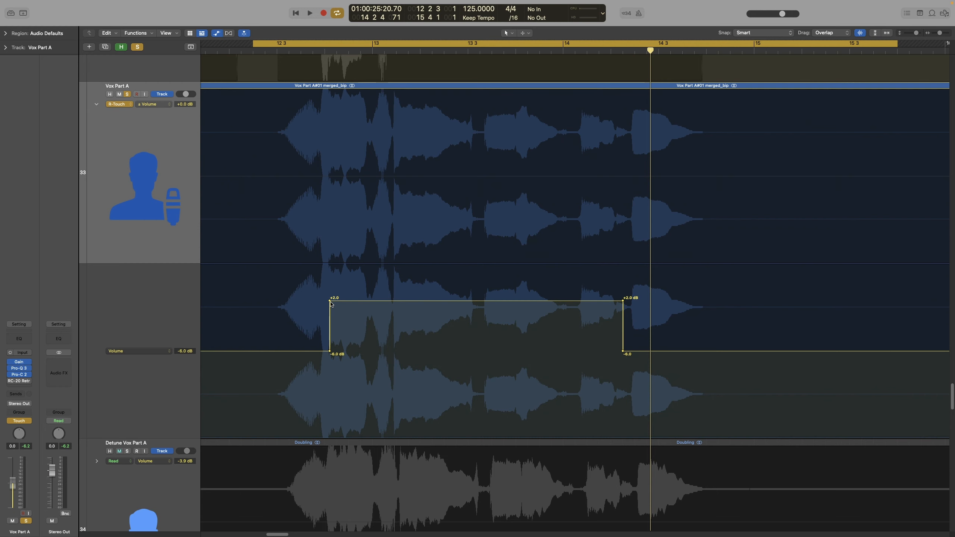
pyautogui.press('super+z')
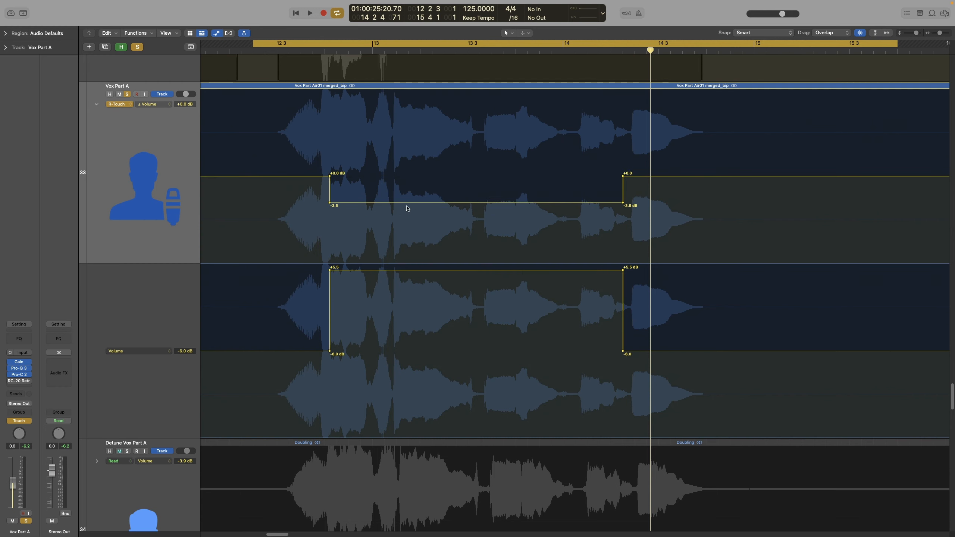
# Lower the relative volume section to -5.5 dB, play it back, and consolidate Vox Part A's relative and absolute volume automation
pyautogui.click(408, 203)
pyautogui.moveTo(408, 204); pyautogui.dragTo(410, 221)
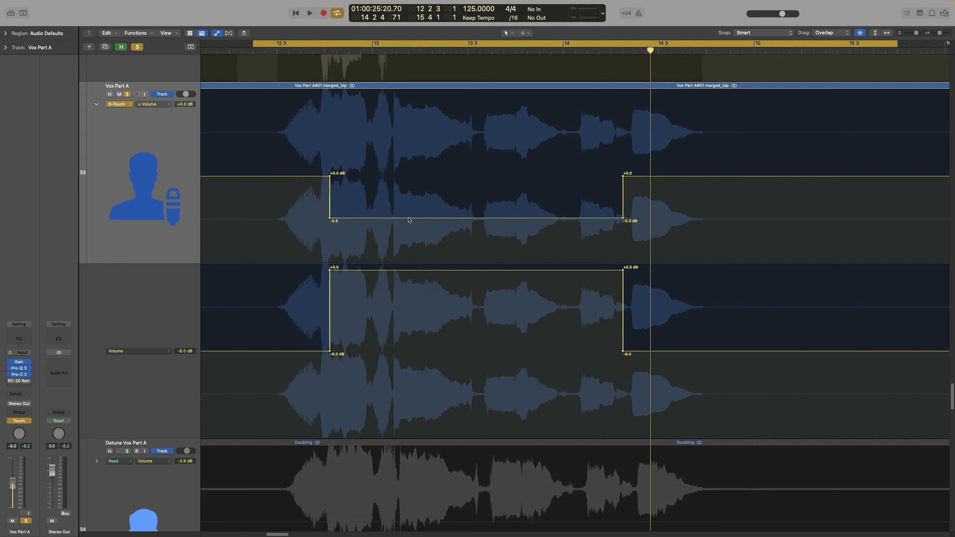
pyautogui.press('space')
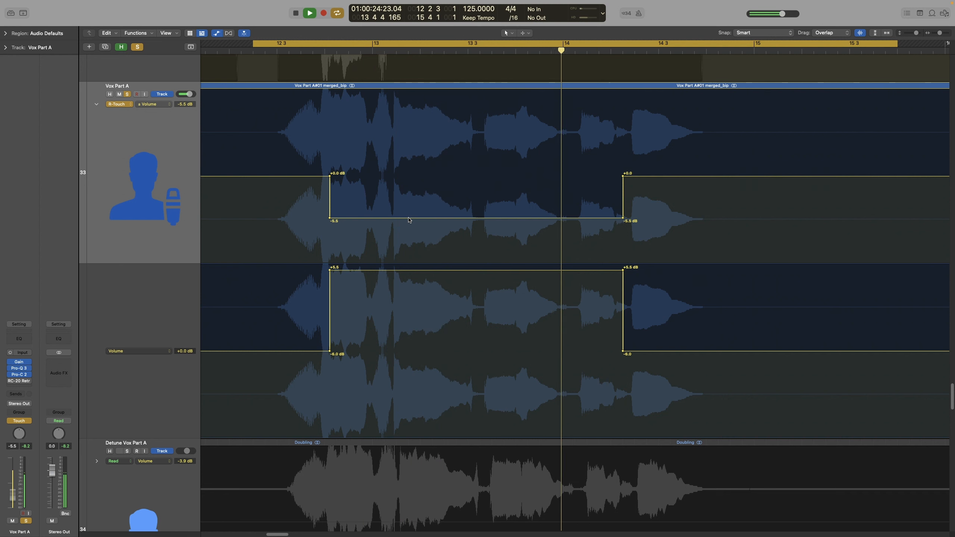
pyautogui.press('space')
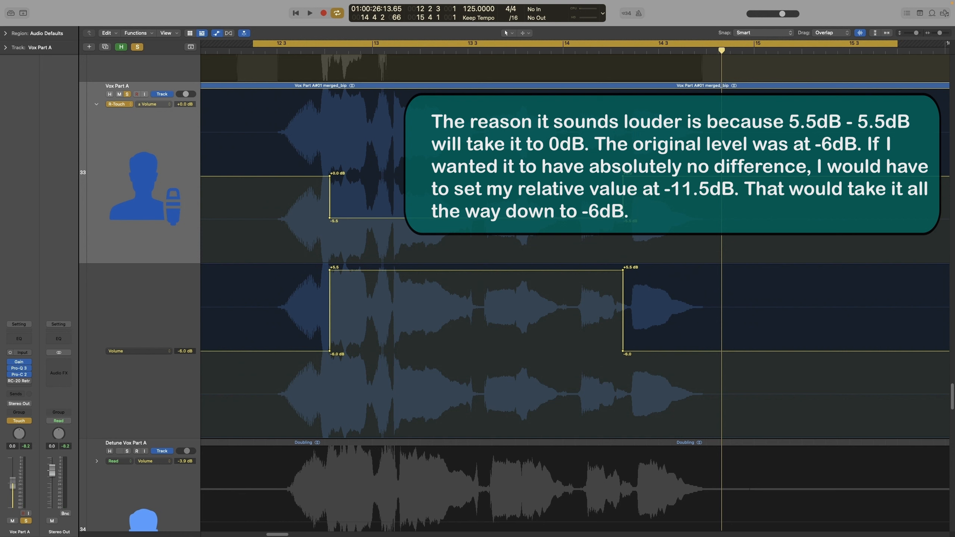
pyautogui.rightClick(456, 311)
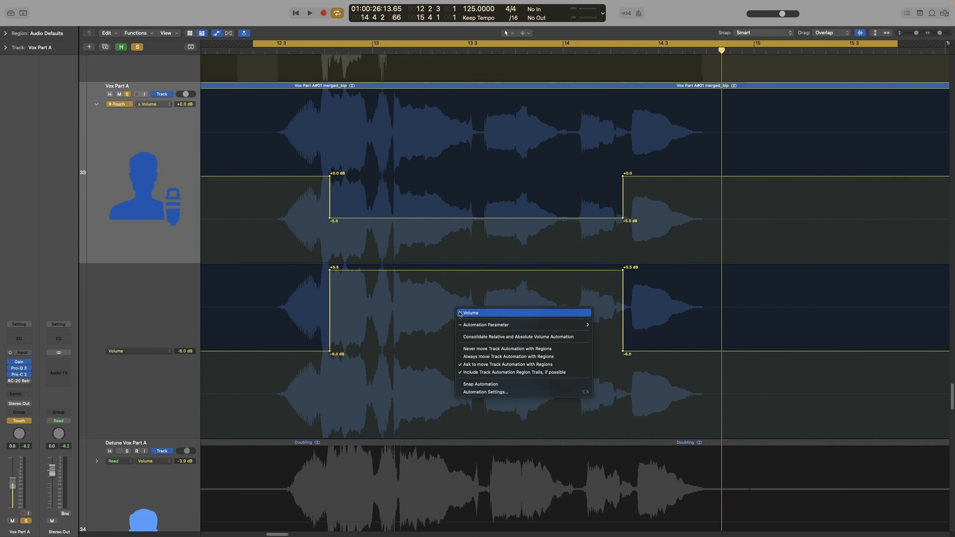
pyautogui.click(515, 338)
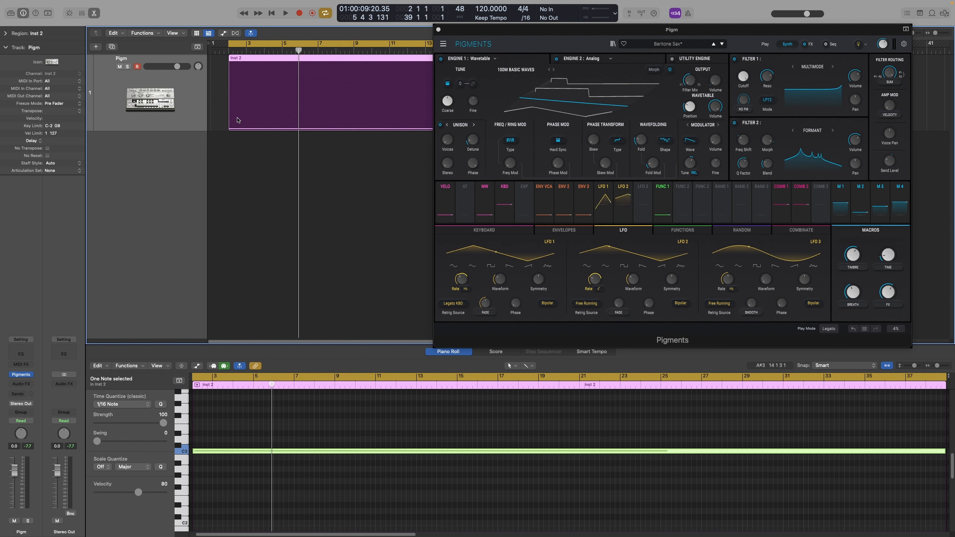
# Play the sustained note on the Pigments instrument track to hear the Baritone Sax sound
pyautogui.press('space')
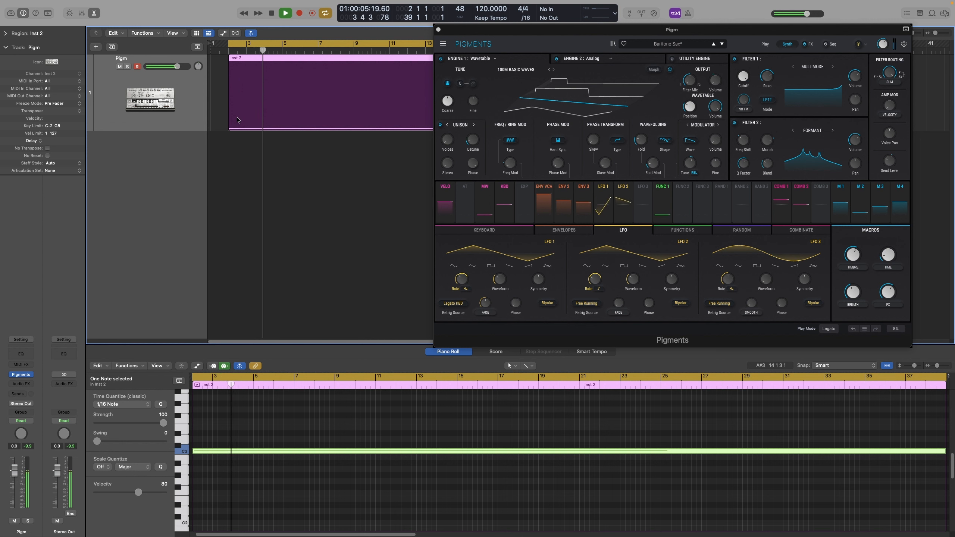
pyautogui.press('space')
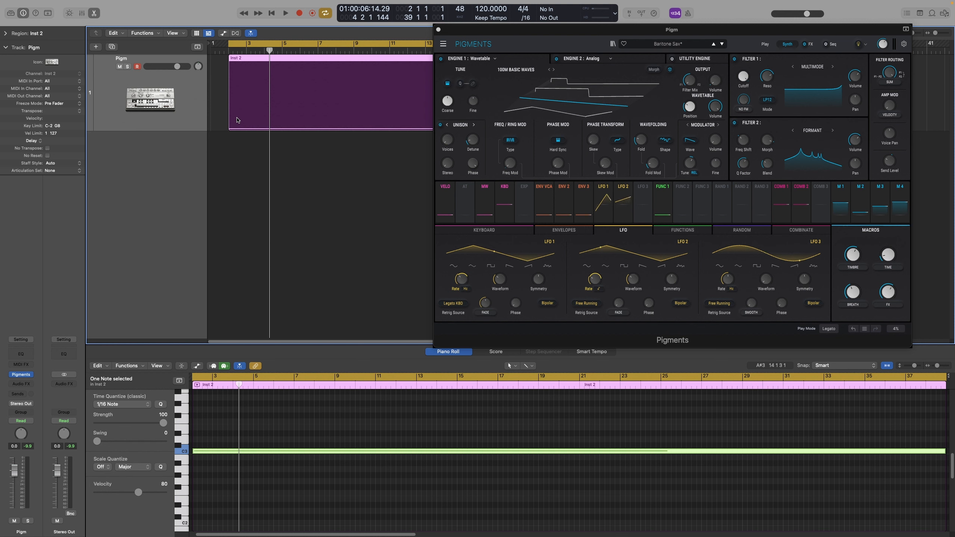
# Turn on Automation Quick Access in the Automation settings and start assigning a MIDI controller knob to it
pyautogui.press('super+comma')
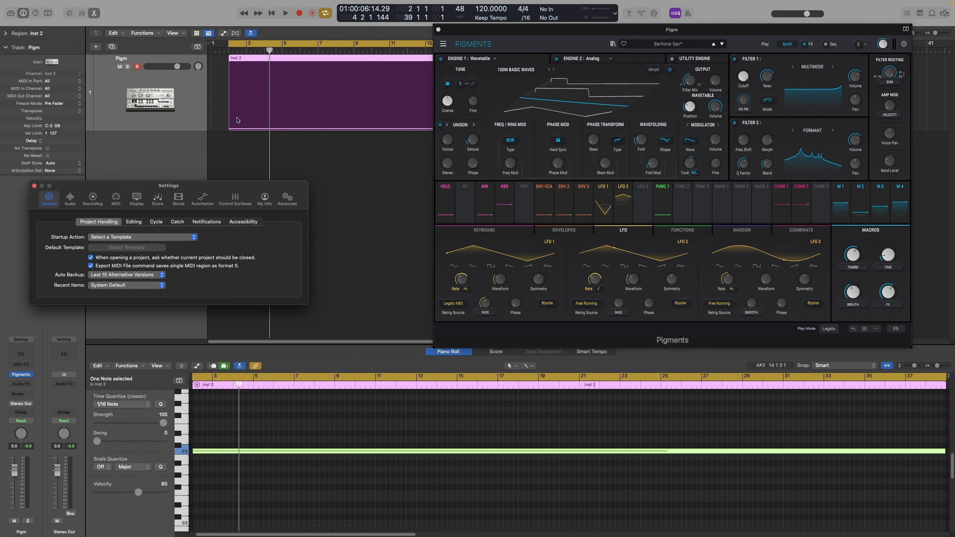
pyautogui.click(197, 205)
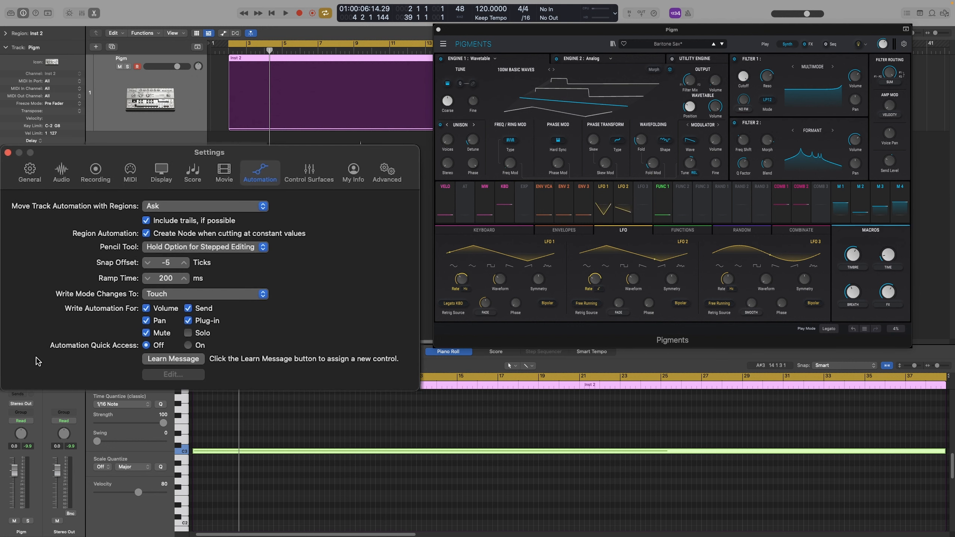
pyautogui.click(191, 346)
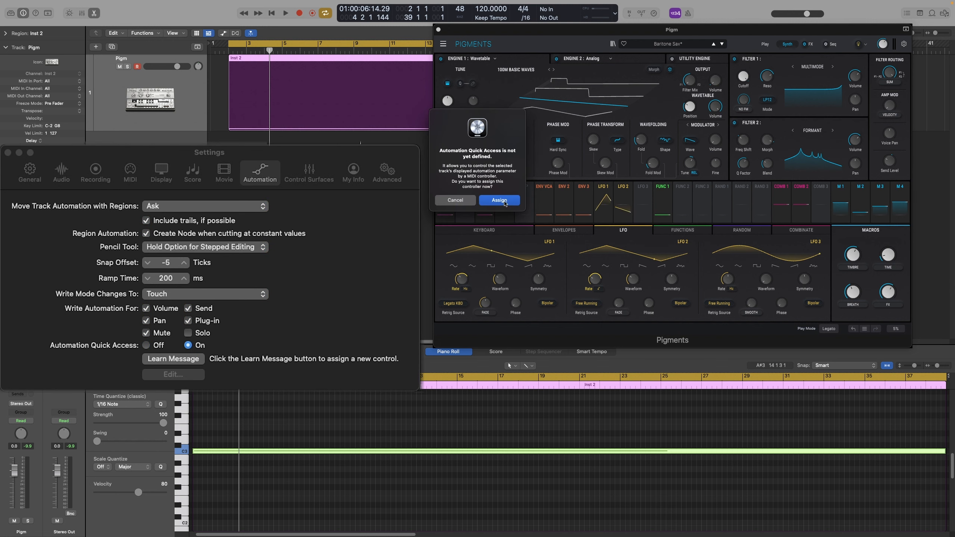
pyautogui.click(504, 202)
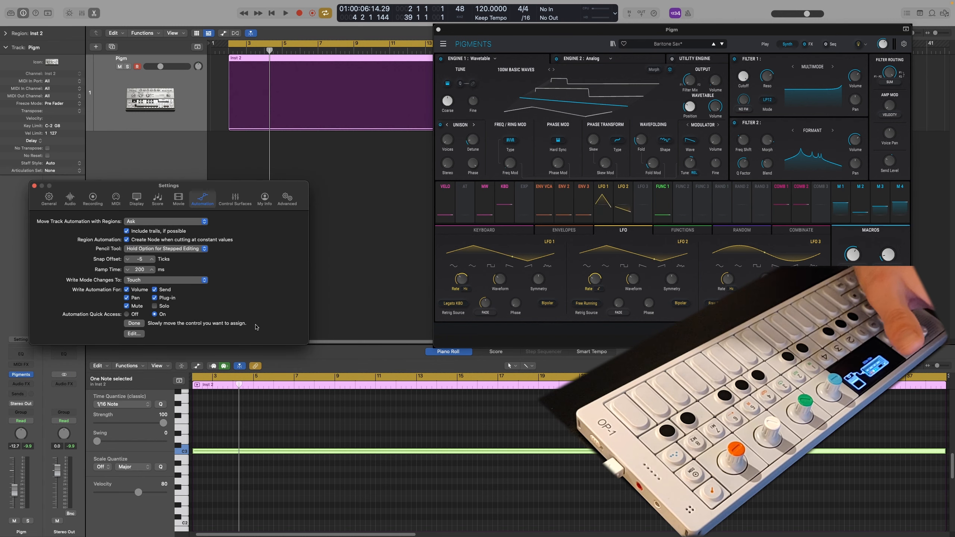
# Show track automation, check the Autoselect Automation Parameter in Read Mode option, and bring up Pigments' Filter 1 Cutoff as the Pigm track's parameter
pyautogui.press('a')
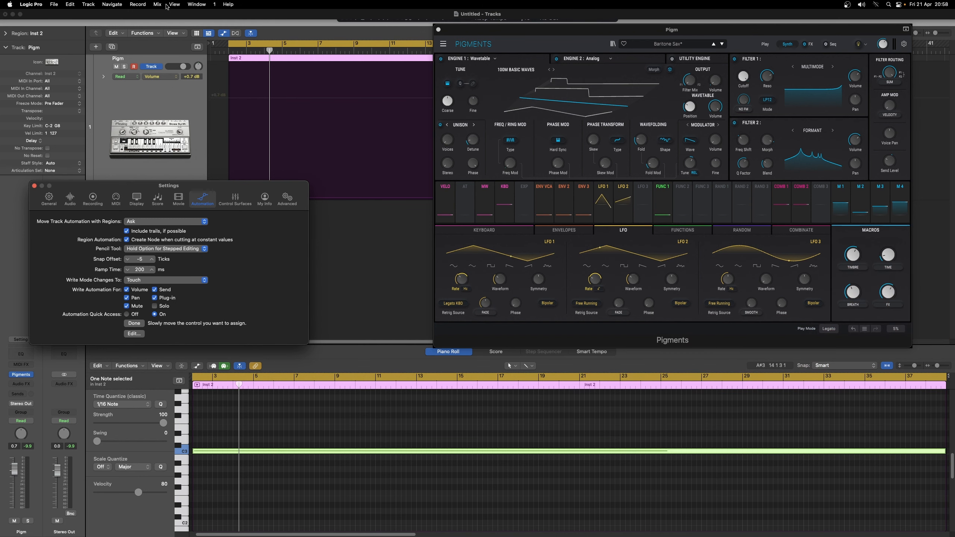
pyautogui.click(157, 4)
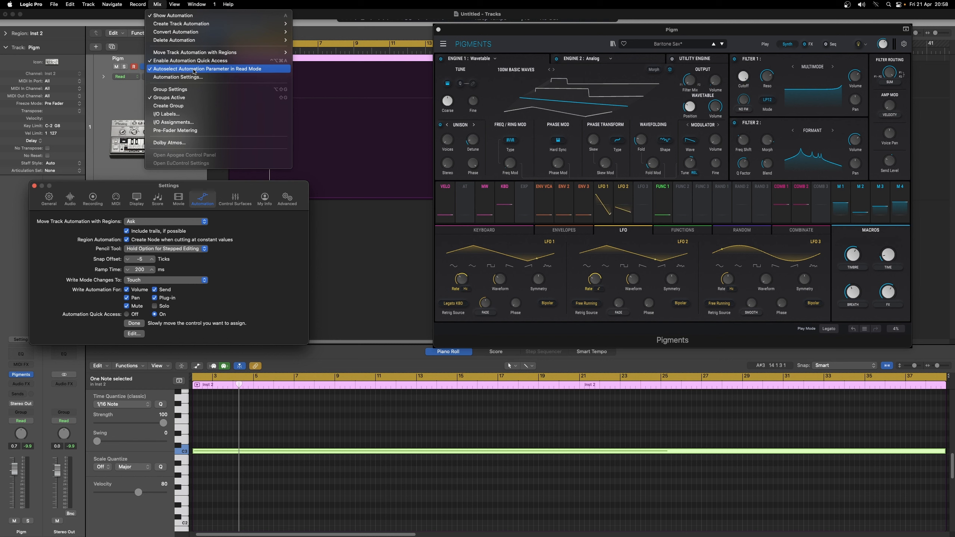
pyautogui.click(265, 69)
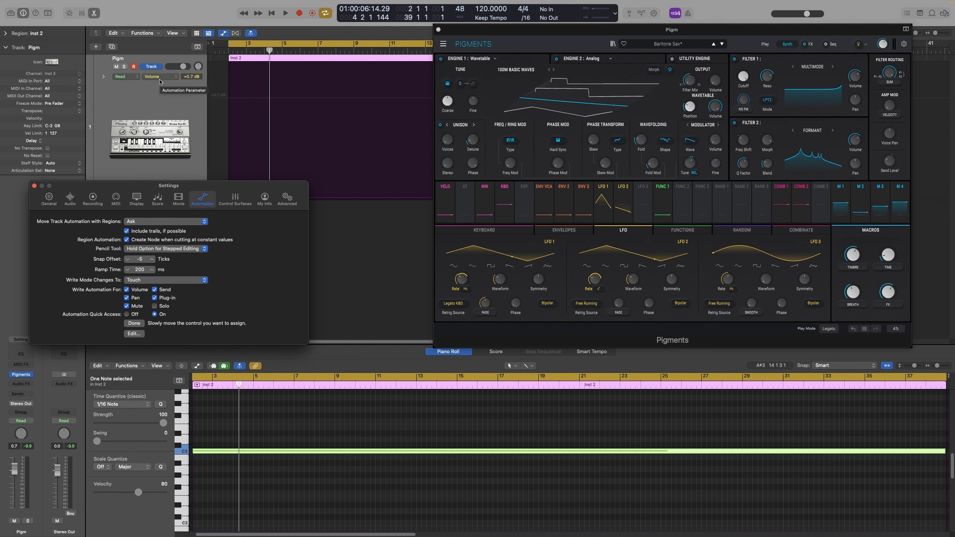
pyautogui.click(743, 78)
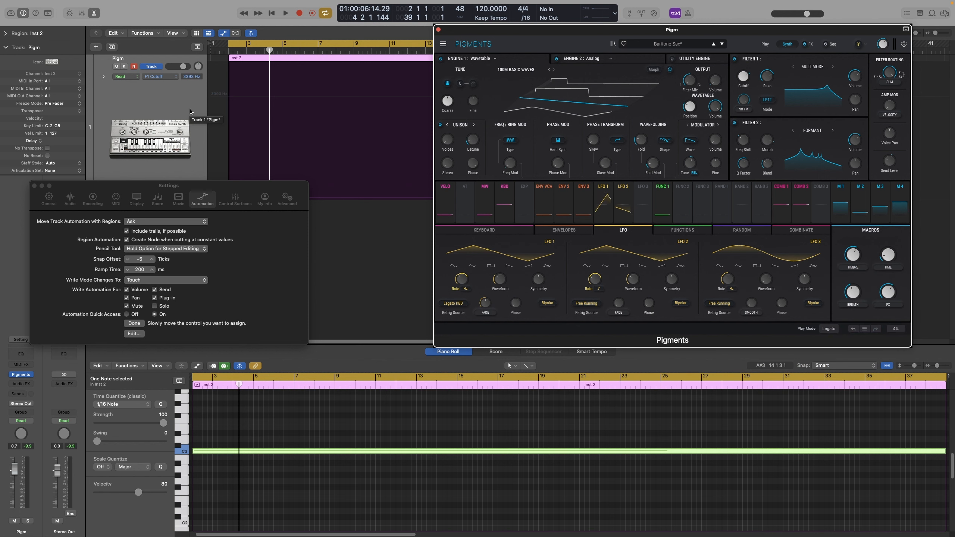
# Turn Automation Quick Access off, view its controller assignment, and close the settings
pyautogui.click(127, 314)
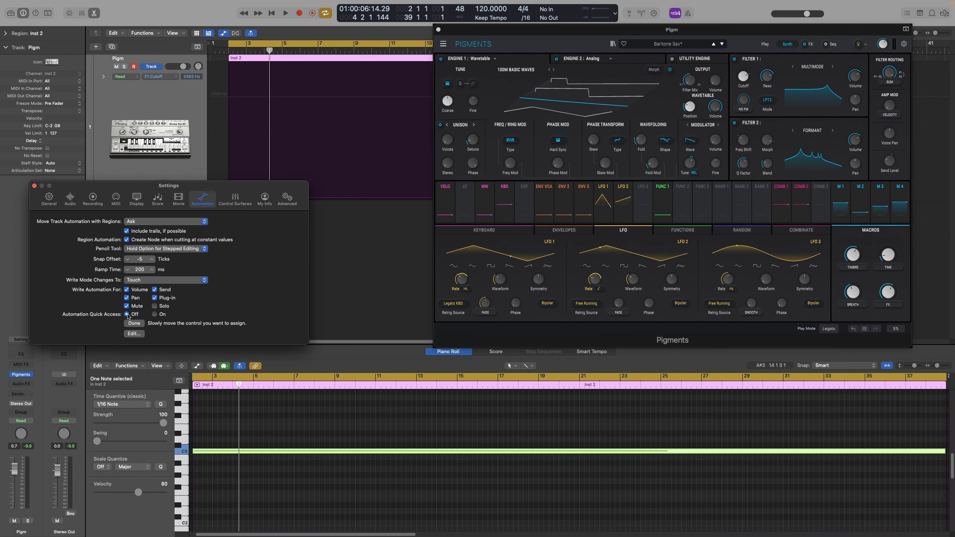
pyautogui.click(135, 333)
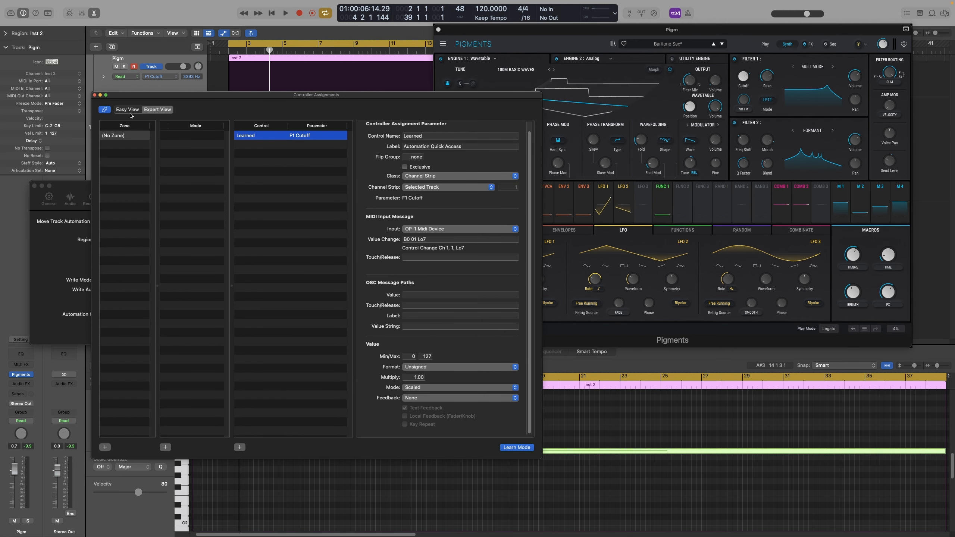
pyautogui.click(94, 95)
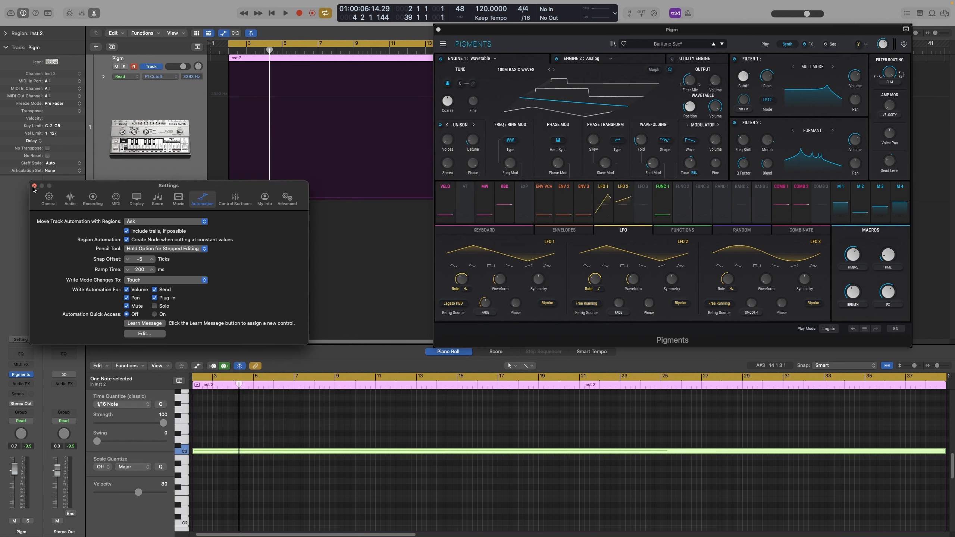
pyautogui.click(34, 186)
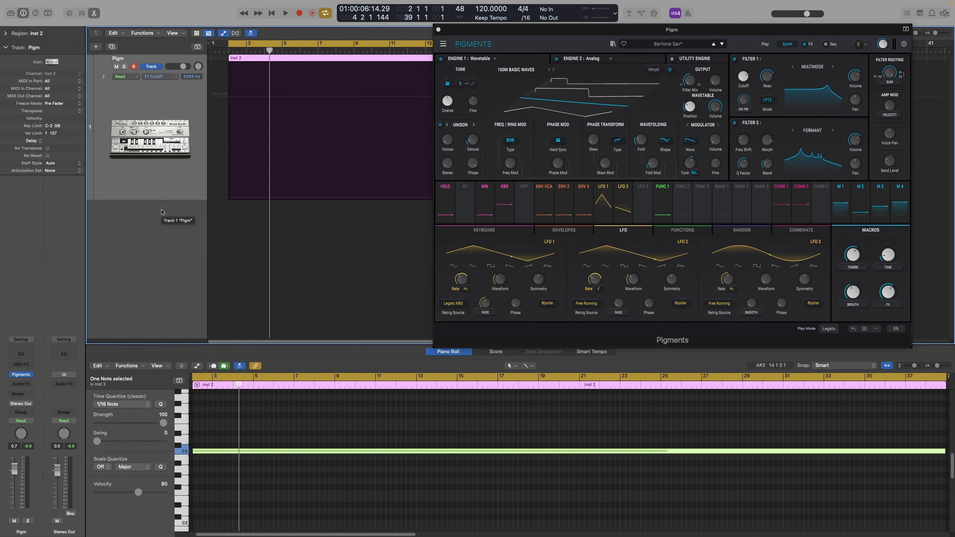
# Open the Controller Assignments, compare the Easy and Expert views, and delete the learned F1 Cutoff assignment in Expert View
pyautogui.press('alt+super+k')
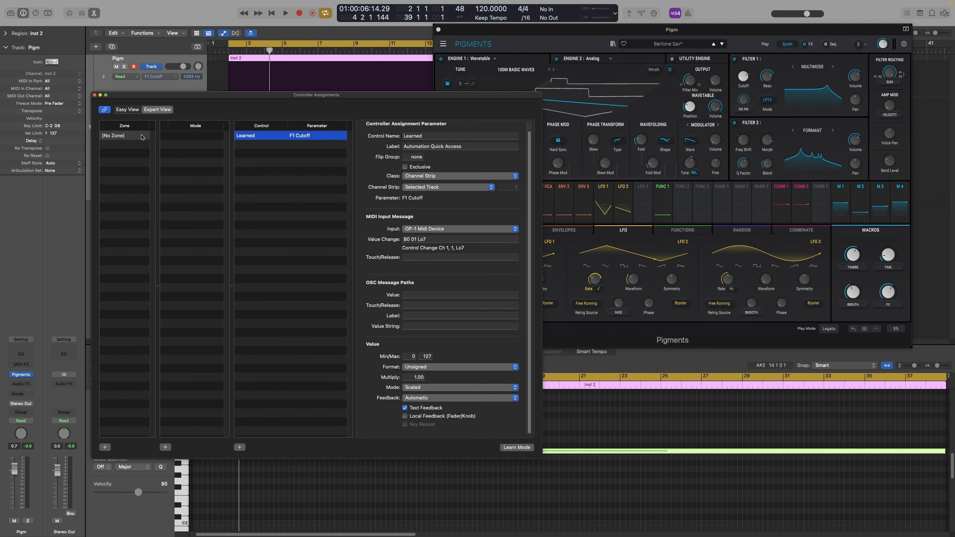
pyautogui.click(128, 110)
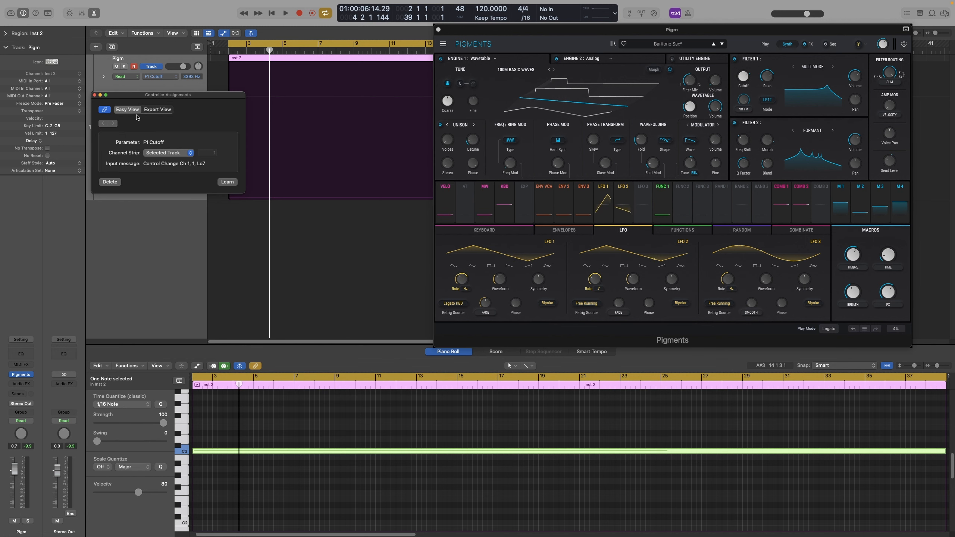
pyautogui.click(160, 112)
pyautogui.moveTo(207, 99); pyautogui.dragTo(213, 77)
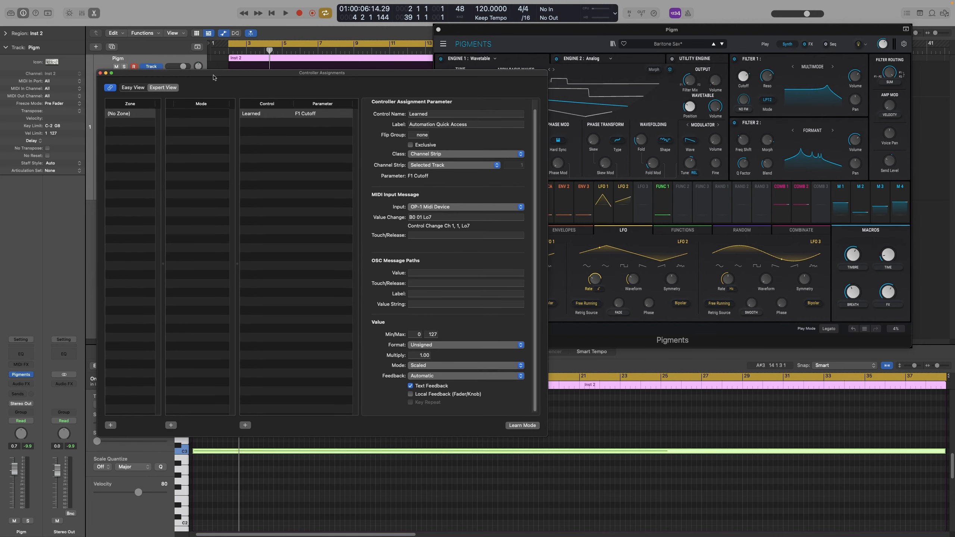
pyautogui.click(275, 113)
pyautogui.press('BackSpace')
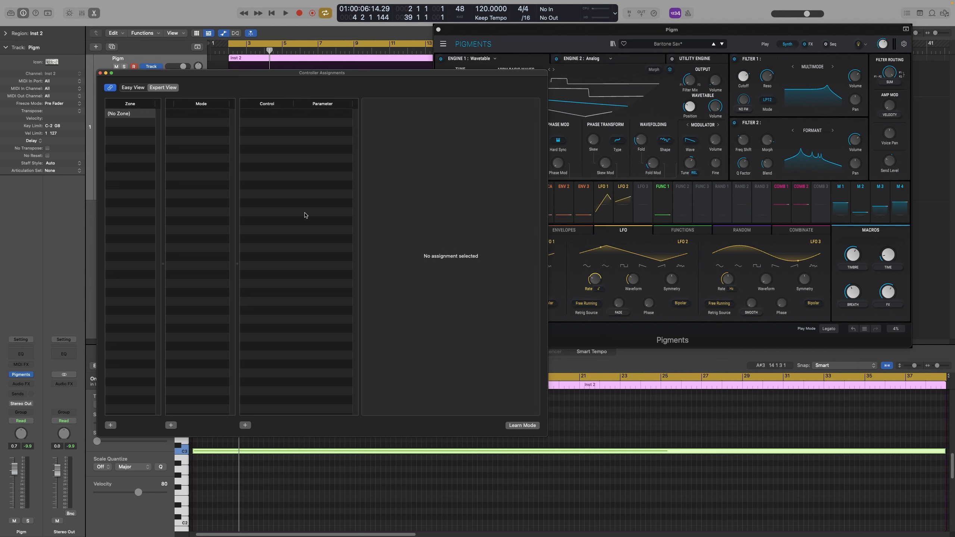
# Learn a new controller assignment that maps an OP-1 knob to Pigments' Filter 1 Cutoff
pyautogui.click(523, 426)
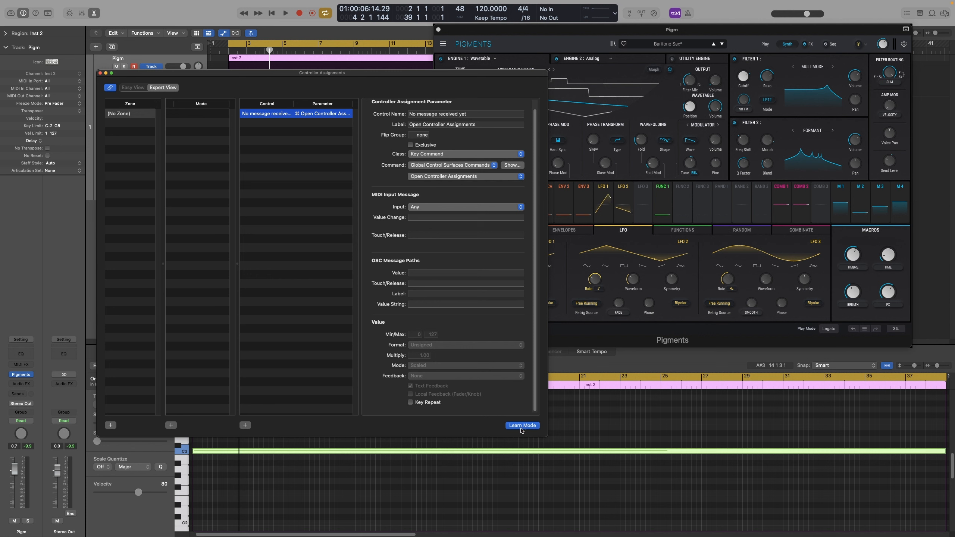
pyautogui.click(744, 81)
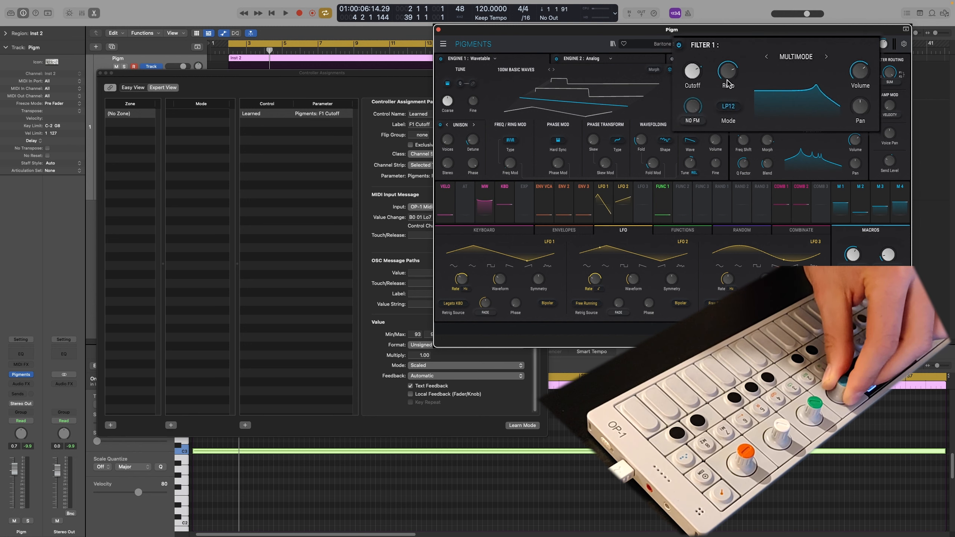
pyautogui.moveTo(697, 80)
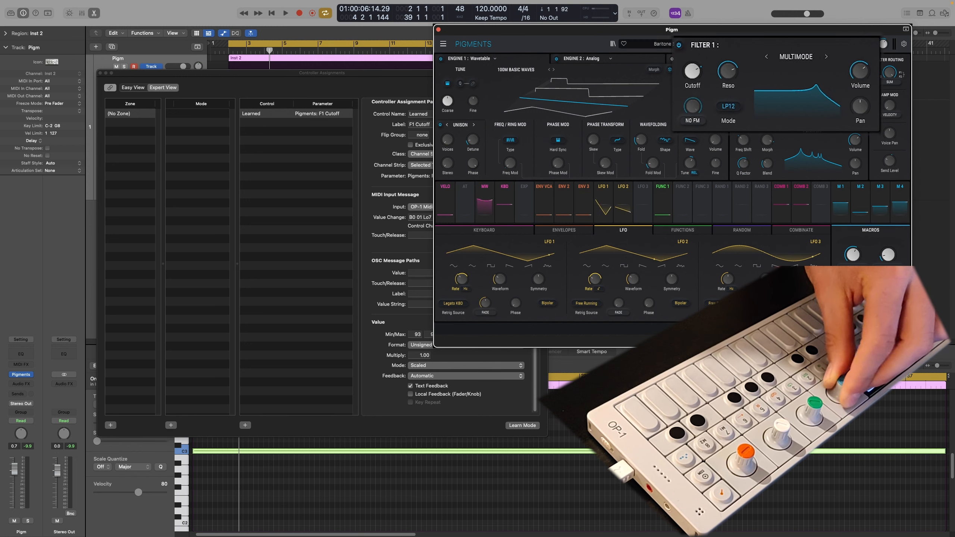
# Move the Pigments window clear of the assignment values and set the F1 Cutoff assignment's range to min 0, max 127
pyautogui.moveTo(640, 30); pyautogui.dragTo(668, 30)
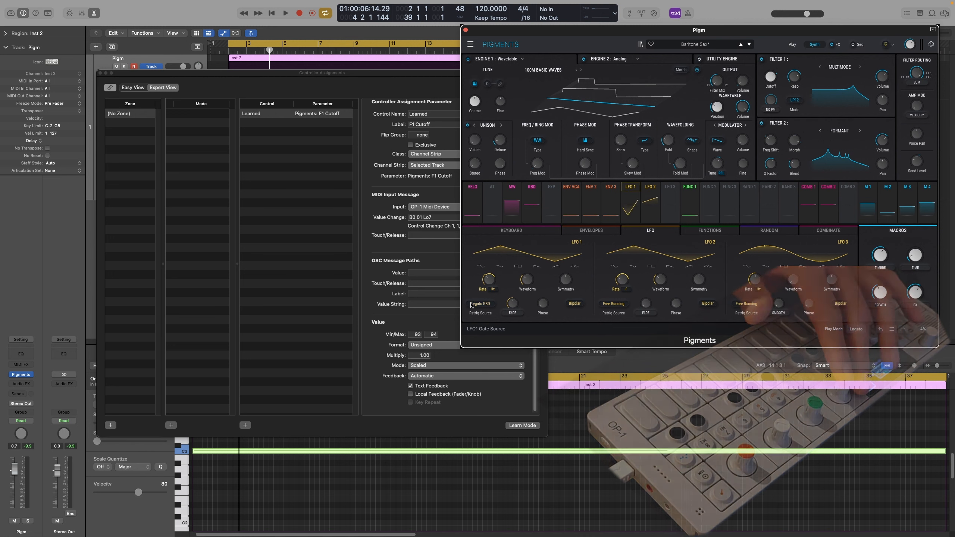
pyautogui.click(415, 335)
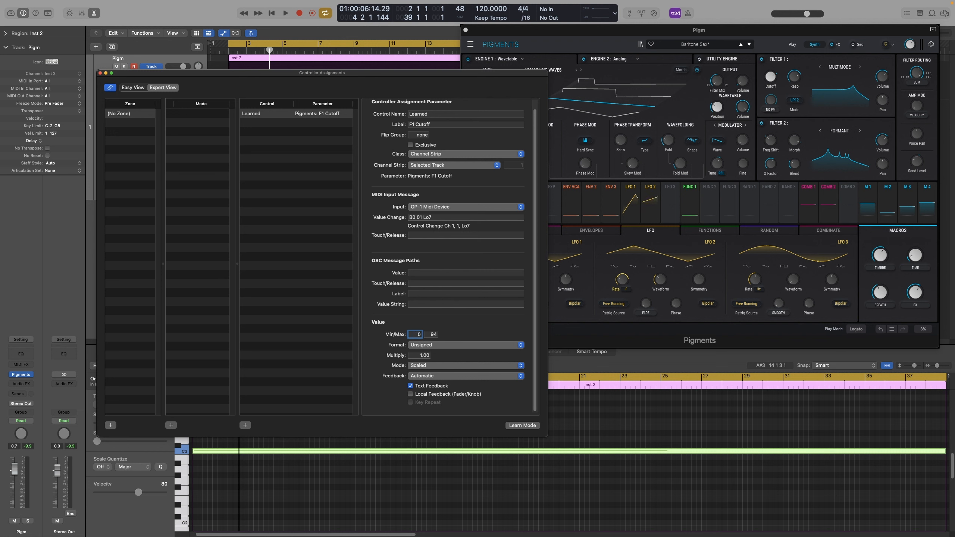
pyautogui.write('0')
pyautogui.press('Tab')
pyautogui.press('Return')
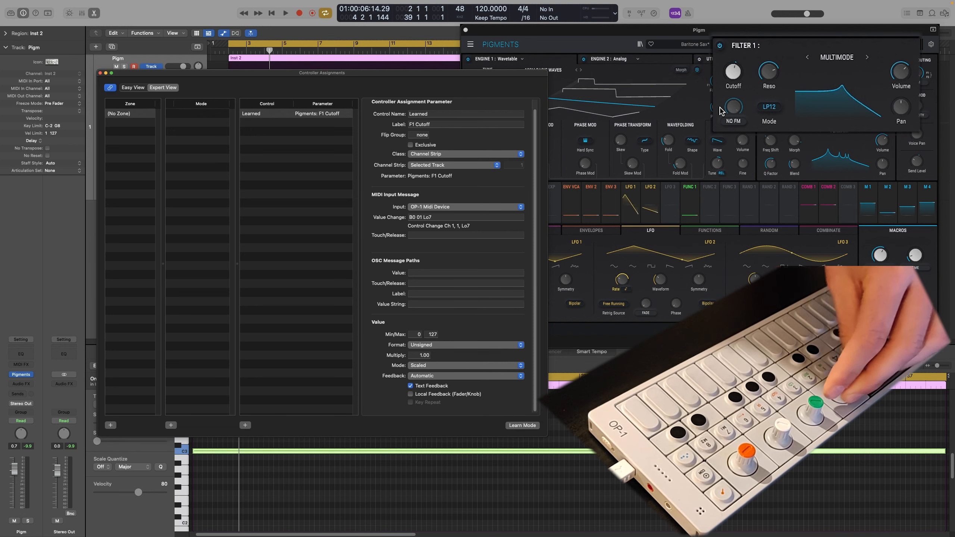
# Learn a second controller assignment for Pigments' Wavetable 1 Fold, and close the Controller Assignments
pyautogui.moveTo(342, 75); pyautogui.dragTo(290, 132)
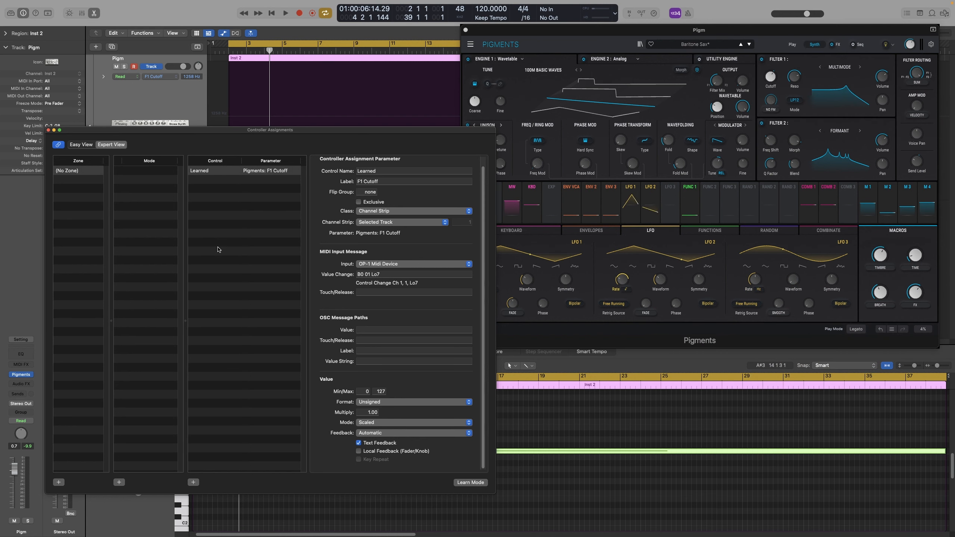
pyautogui.click(253, 267)
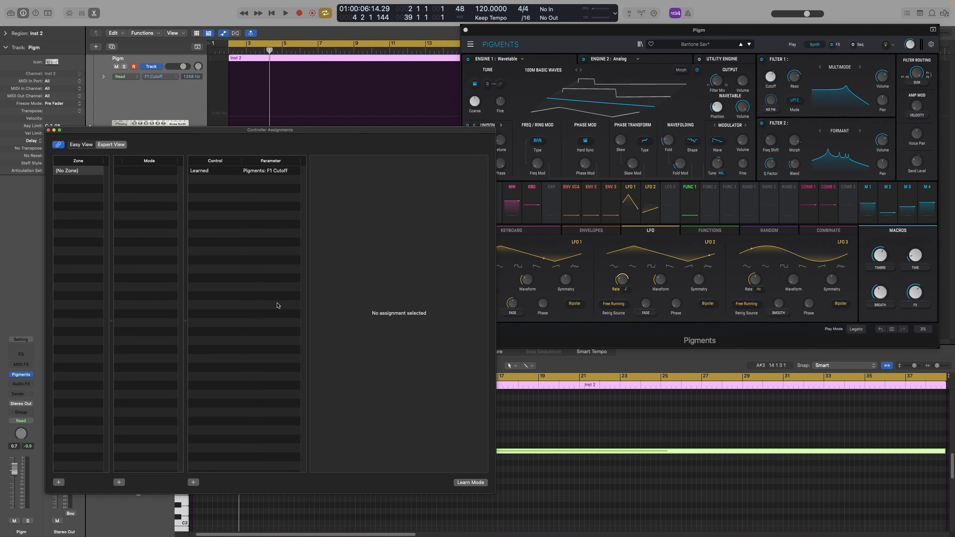
pyautogui.click(475, 485)
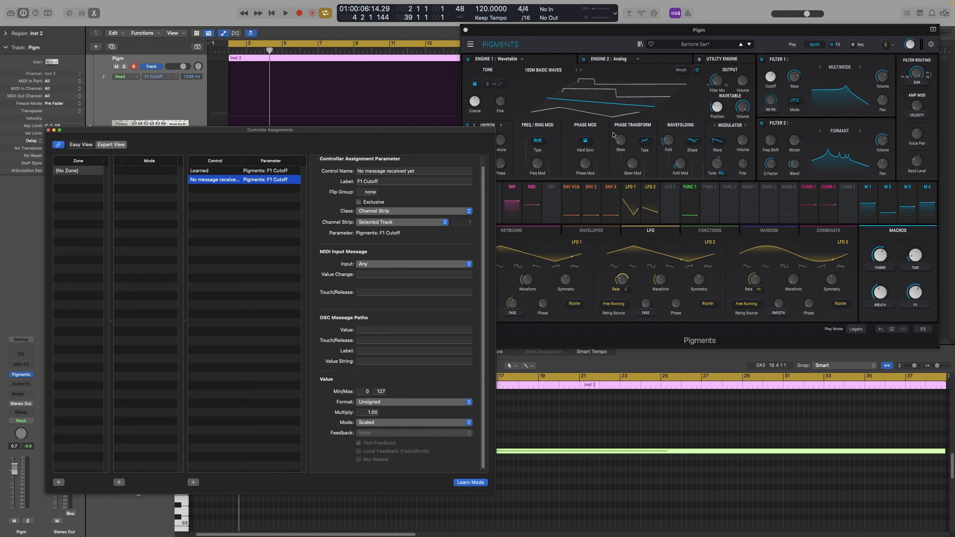
pyautogui.click(667, 142)
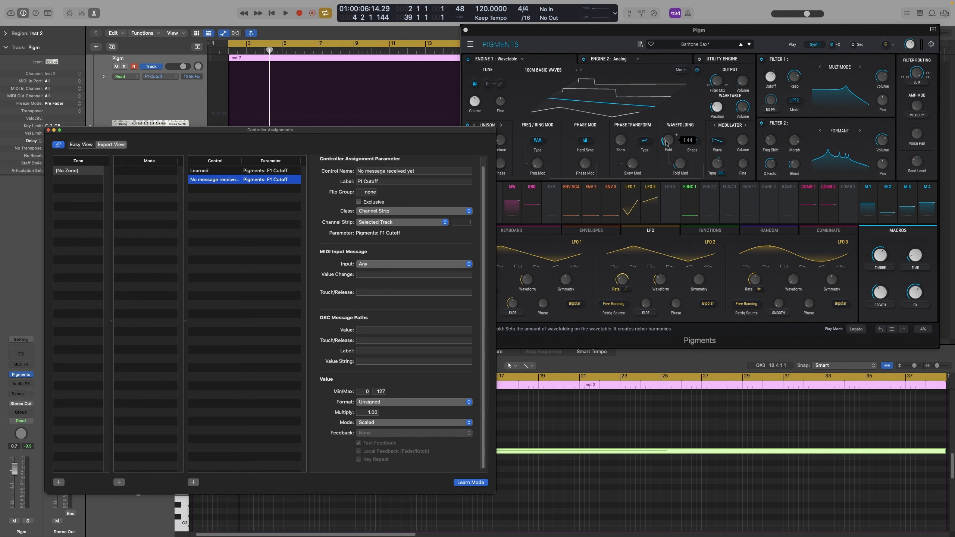
pyautogui.click(667, 142)
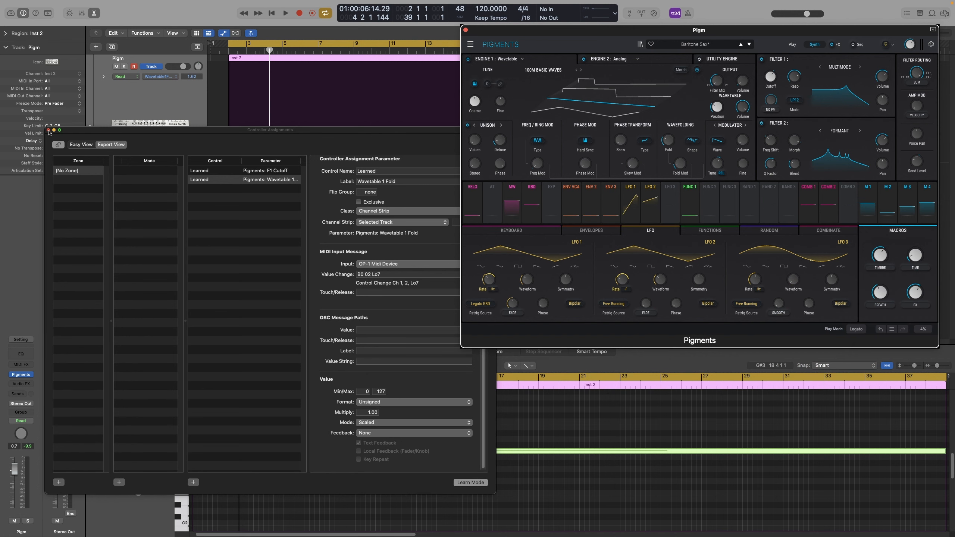
pyautogui.click(48, 130)
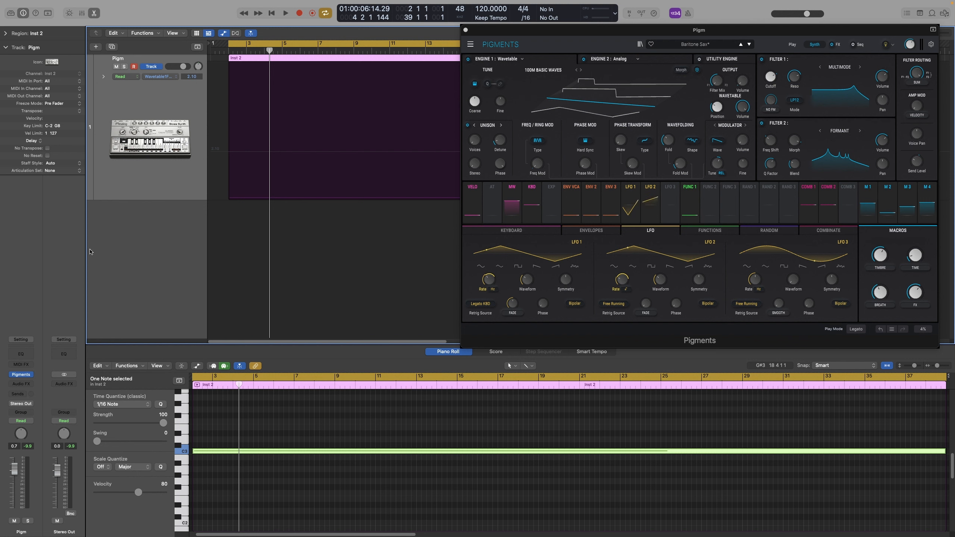
# Set the Pigm track to Touch mode and record F1 Cutoff and Wavetable 1 Fold automation from the OP-1 knobs during playback
pyautogui.click(136, 78)
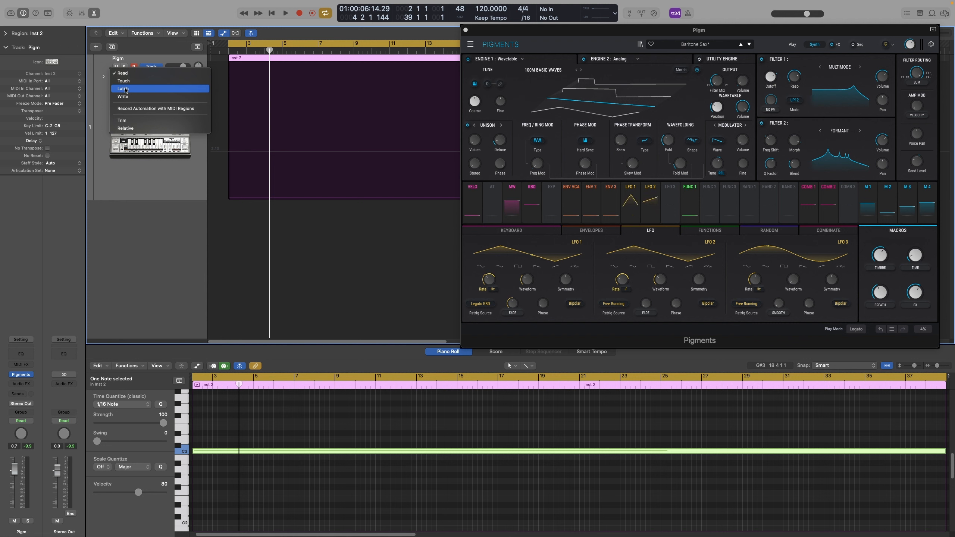
pyautogui.click(126, 81)
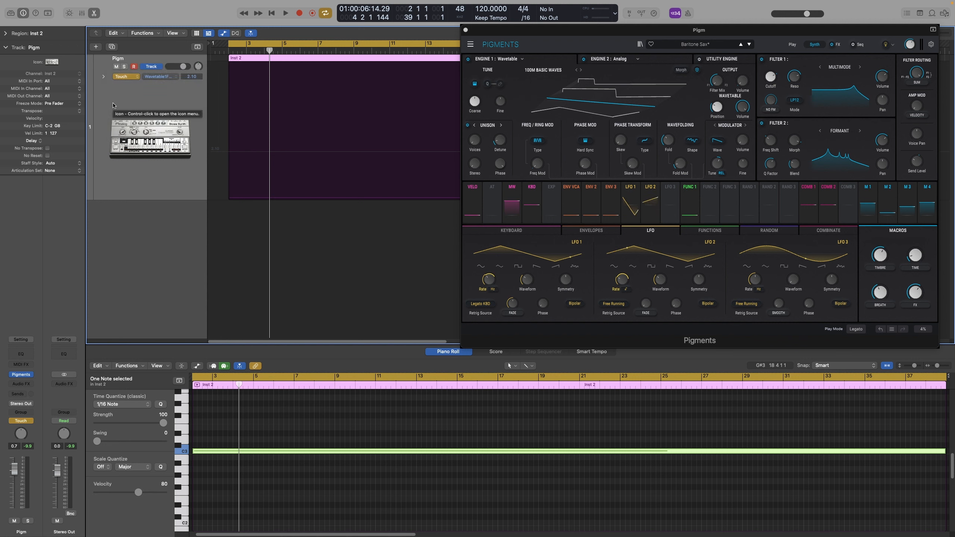
pyautogui.press('space')
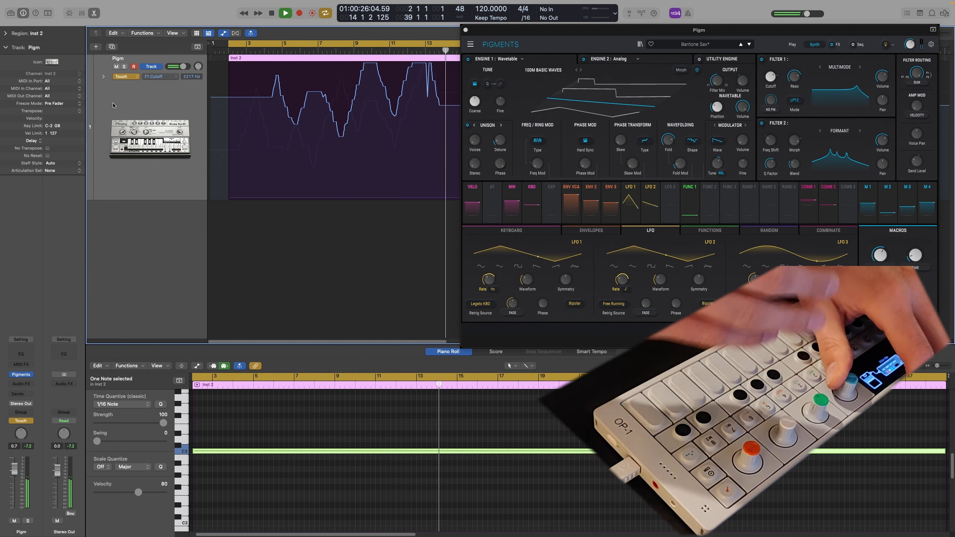
pyautogui.press('space')
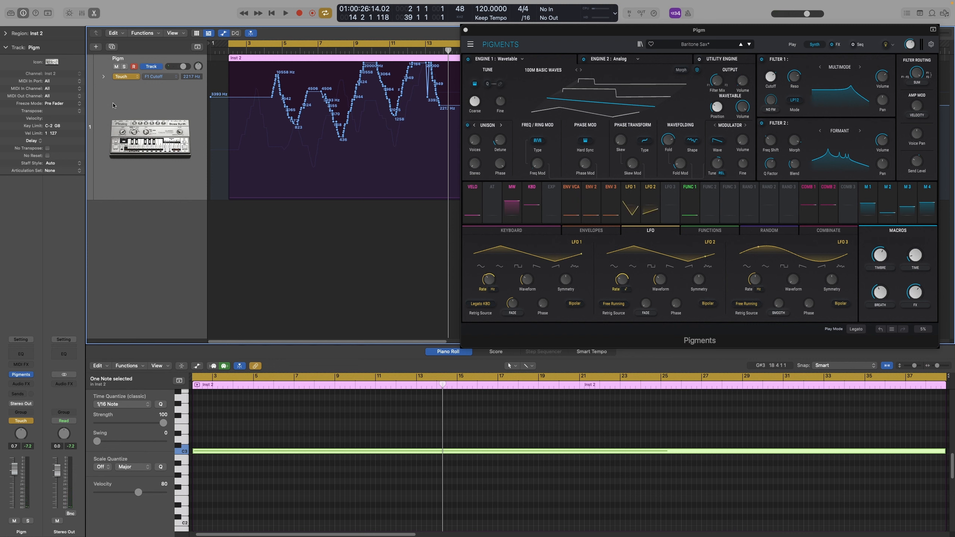
# Close the Pigments window and show the Wavetable 1 Fold automation in a separate lane below the F1 Cutoff automation
pyautogui.click(466, 30)
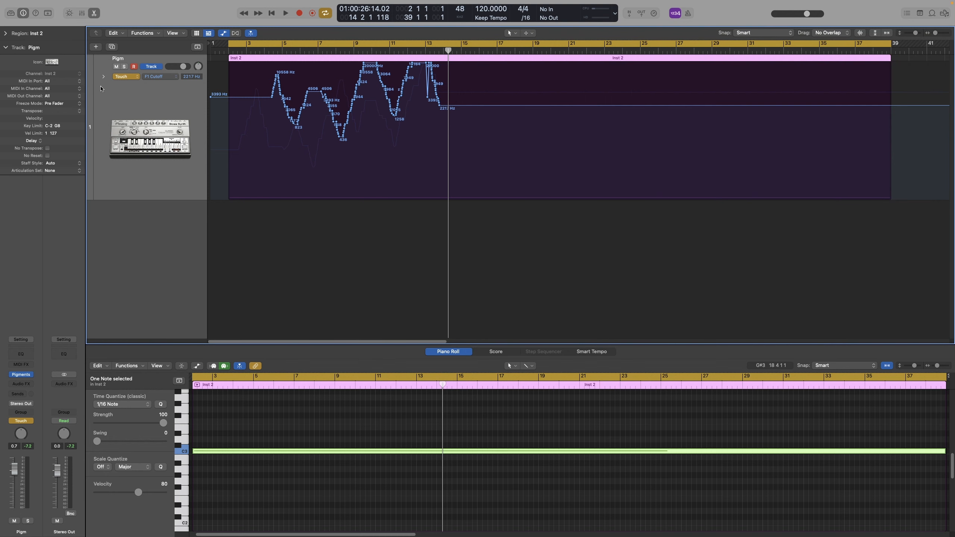
pyautogui.click(103, 76)
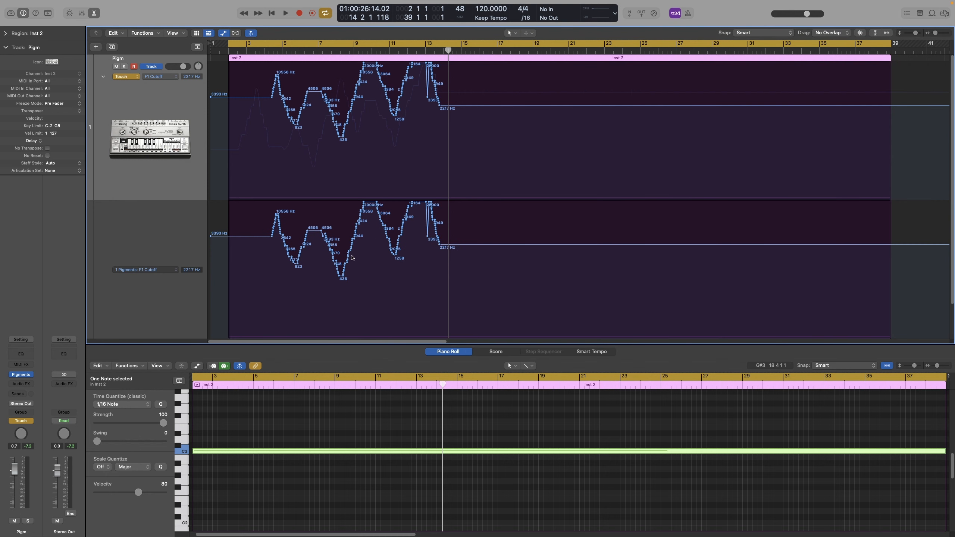
pyautogui.click(172, 270)
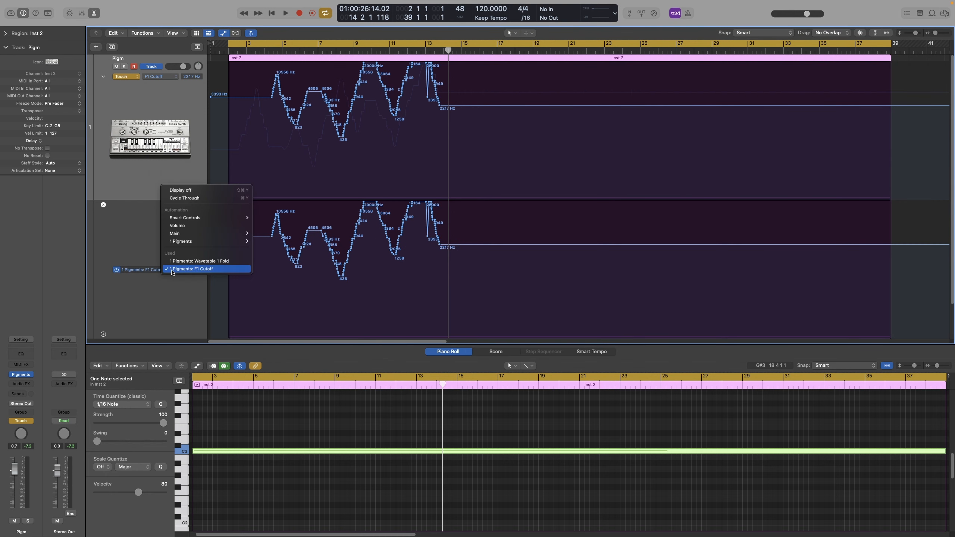
pyautogui.click(198, 261)
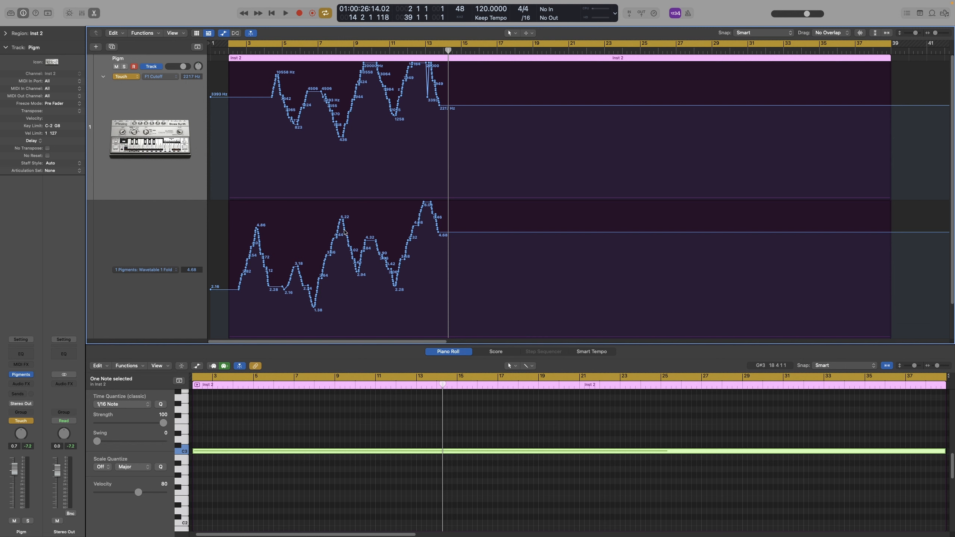
pyautogui.scroll(-2, 339, 217)
pyautogui.scroll(1, 351, 216)
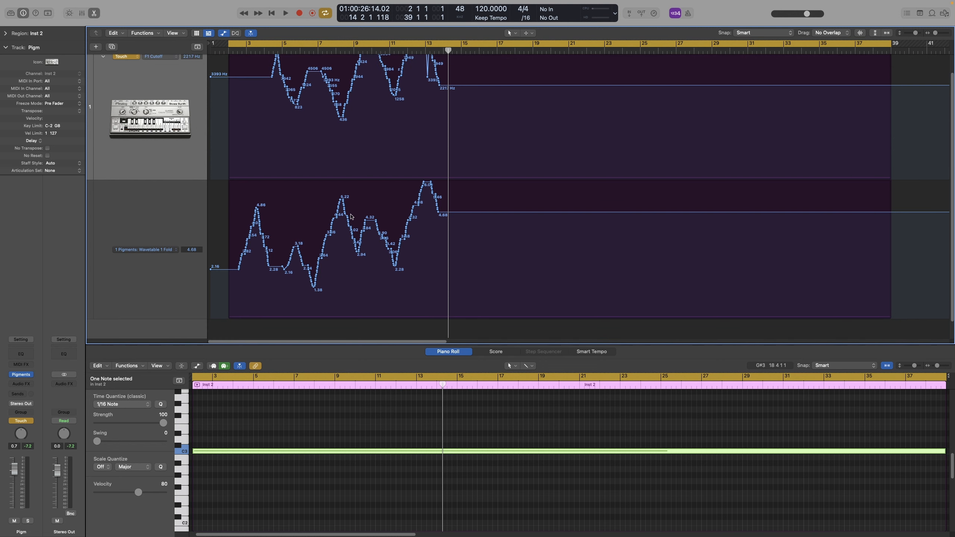